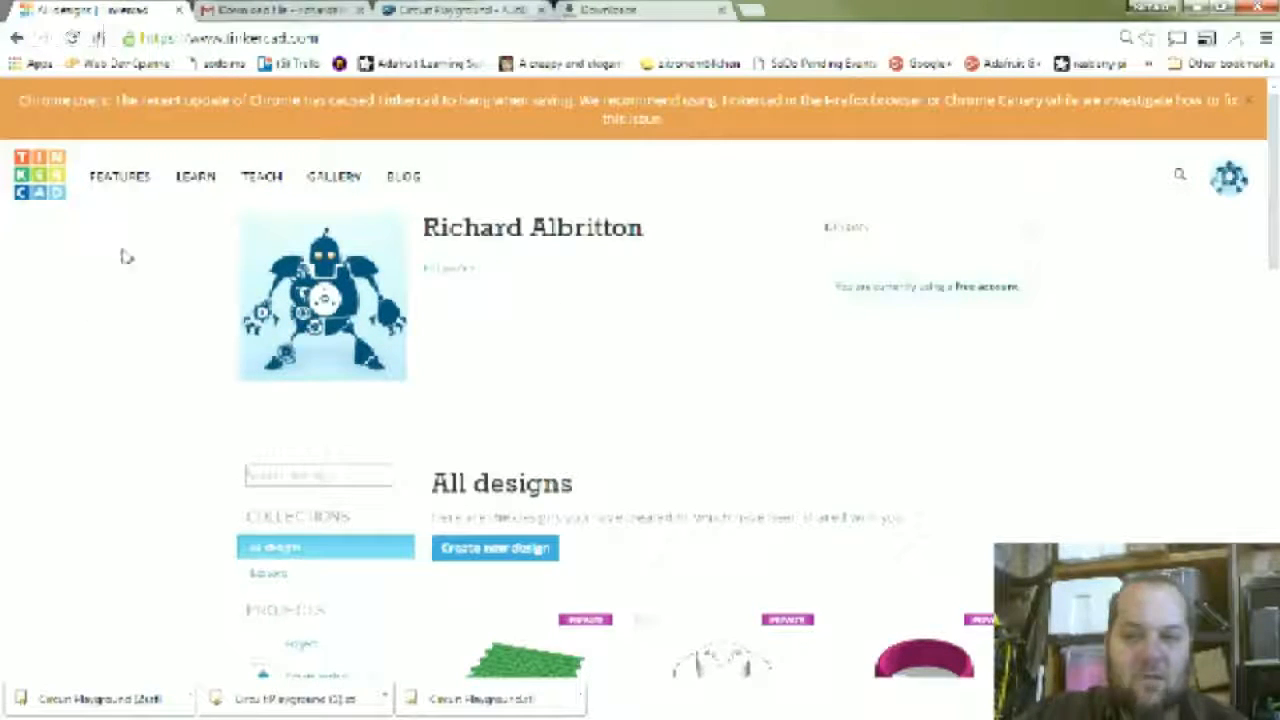
- Create a new design from the All designs page
{"action": "scroll", "coordinate": [1160, 327], "scroll_direction": "down", "scroll_amount": 2}
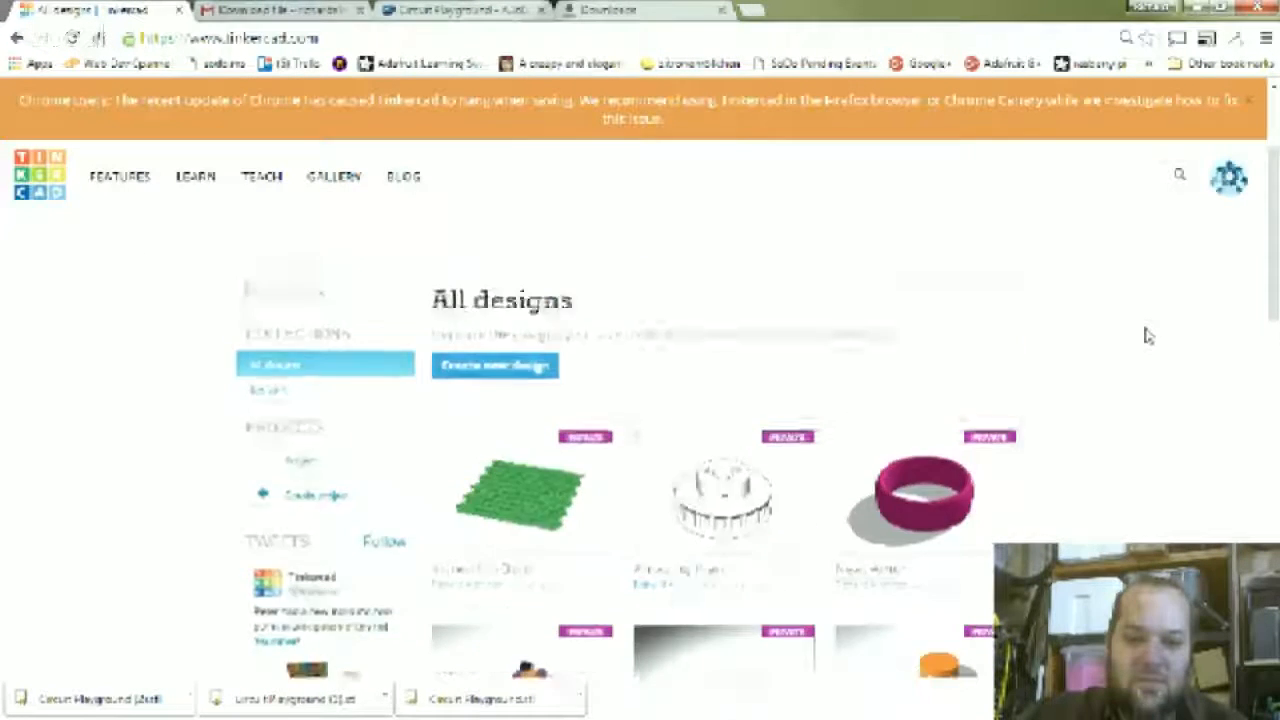
{"action": "scroll", "coordinate": [1146, 335], "scroll_direction": "up", "scroll_amount": 1}
{"action": "scroll", "coordinate": [1146, 335], "scroll_direction": "down", "scroll_amount": 2}
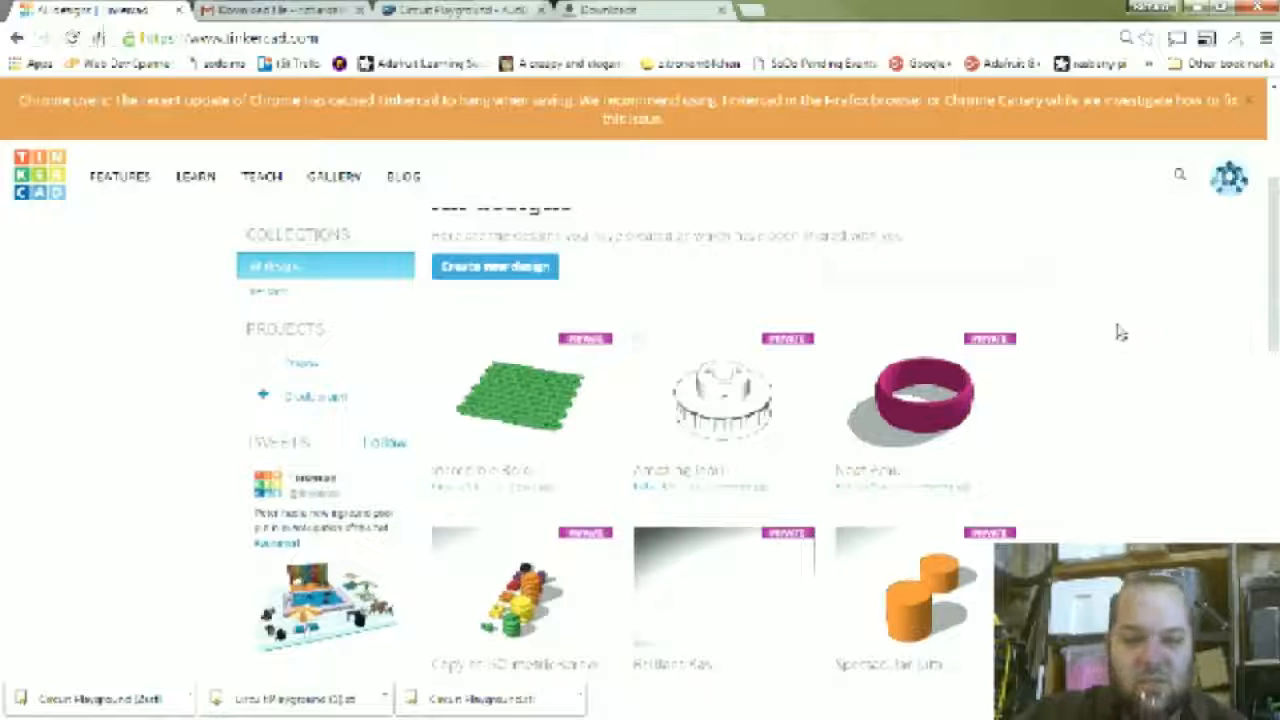
{"action": "scroll", "coordinate": [1110, 335], "scroll_direction": "up", "scroll_amount": 1}
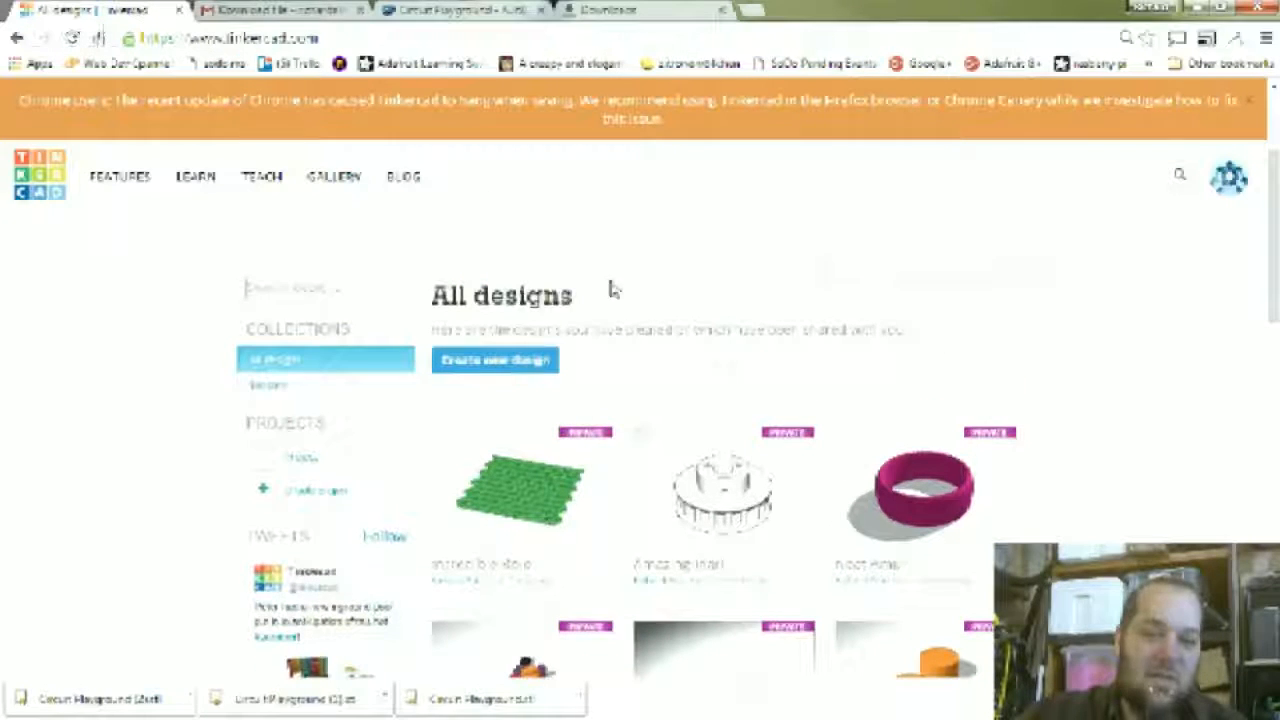
{"action": "scroll", "coordinate": [684, 314], "scroll_direction": "up", "scroll_amount": 1}
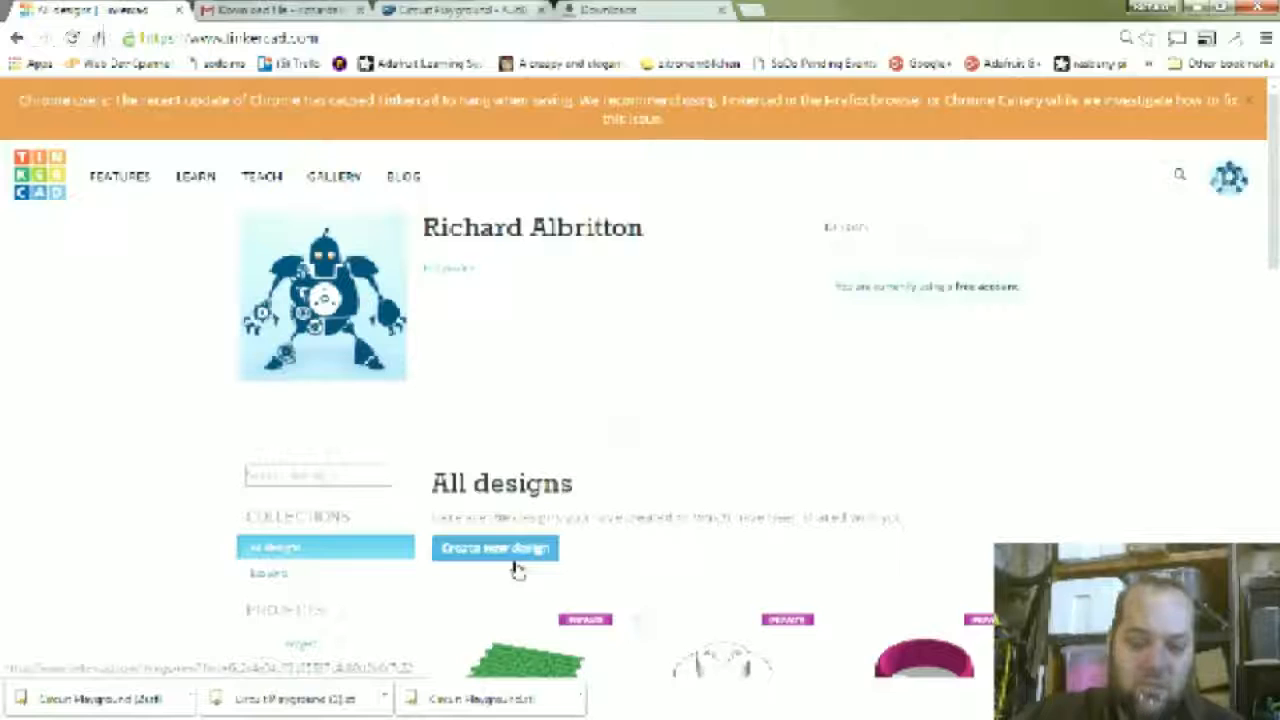
{"action": "left_click", "coordinate": [458, 550]}
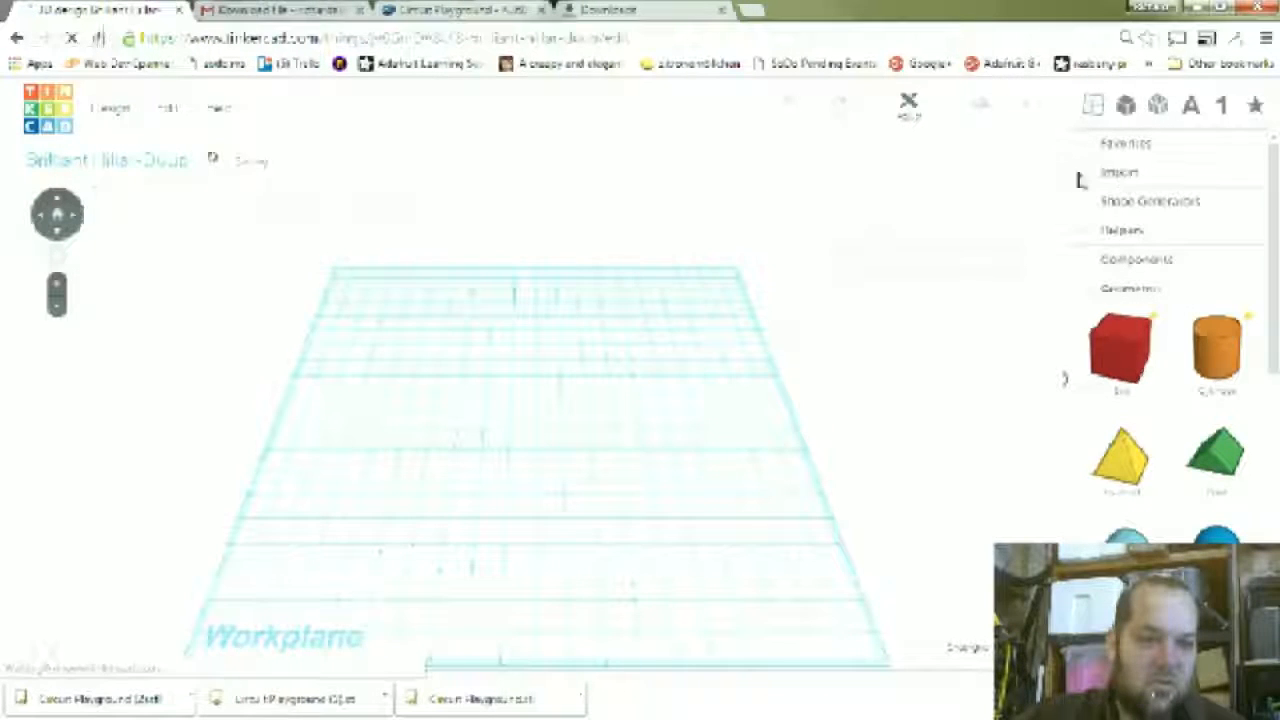
- Import the "Circuit Playground (2)" model file from the Downloads folder into the design, keeping millimetres as the unit
{"action": "left_click", "coordinate": [1120, 174]}
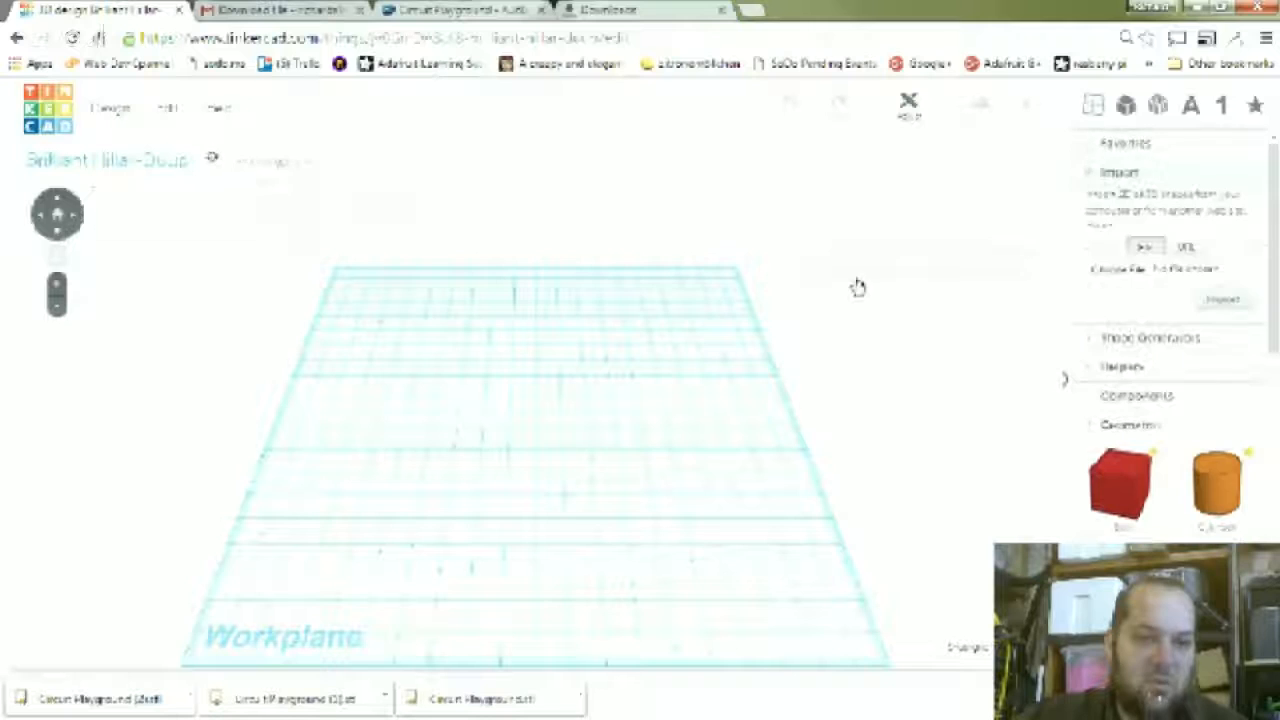
{"action": "left_click", "coordinate": [1120, 270]}
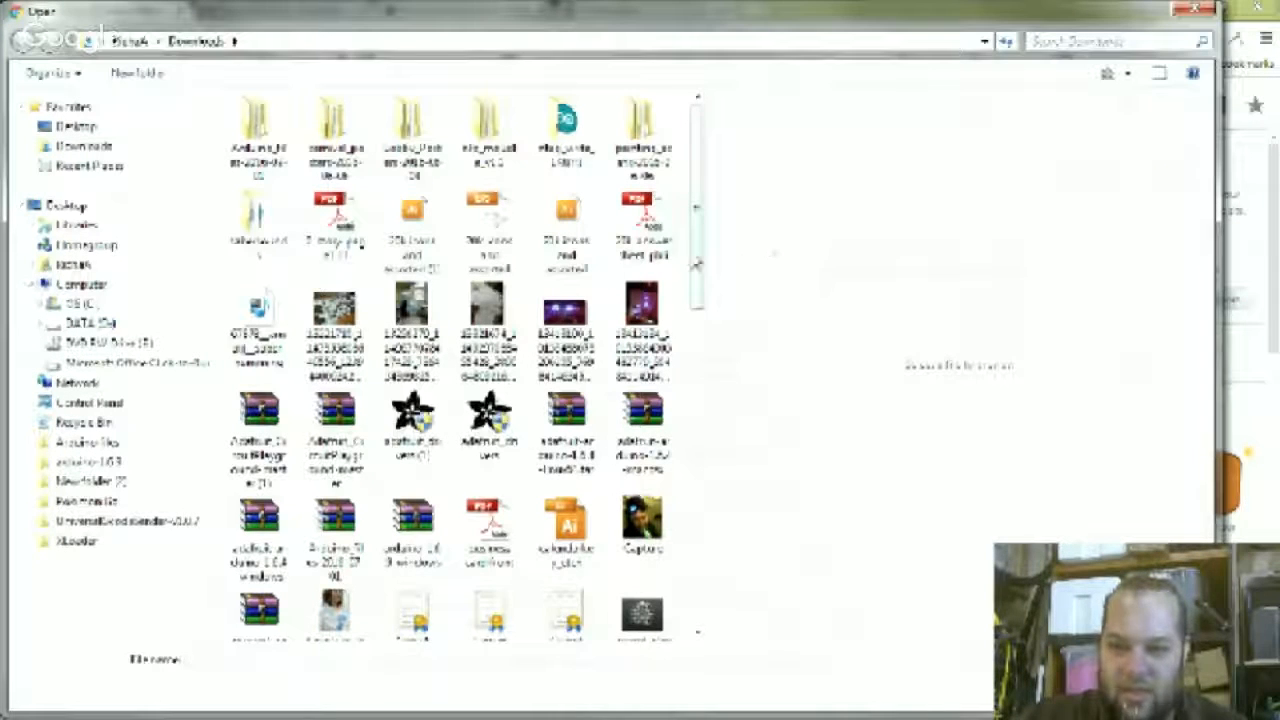
{"action": "left_click_drag", "start_coordinate": [697, 263], "coordinate": [705, 542]}
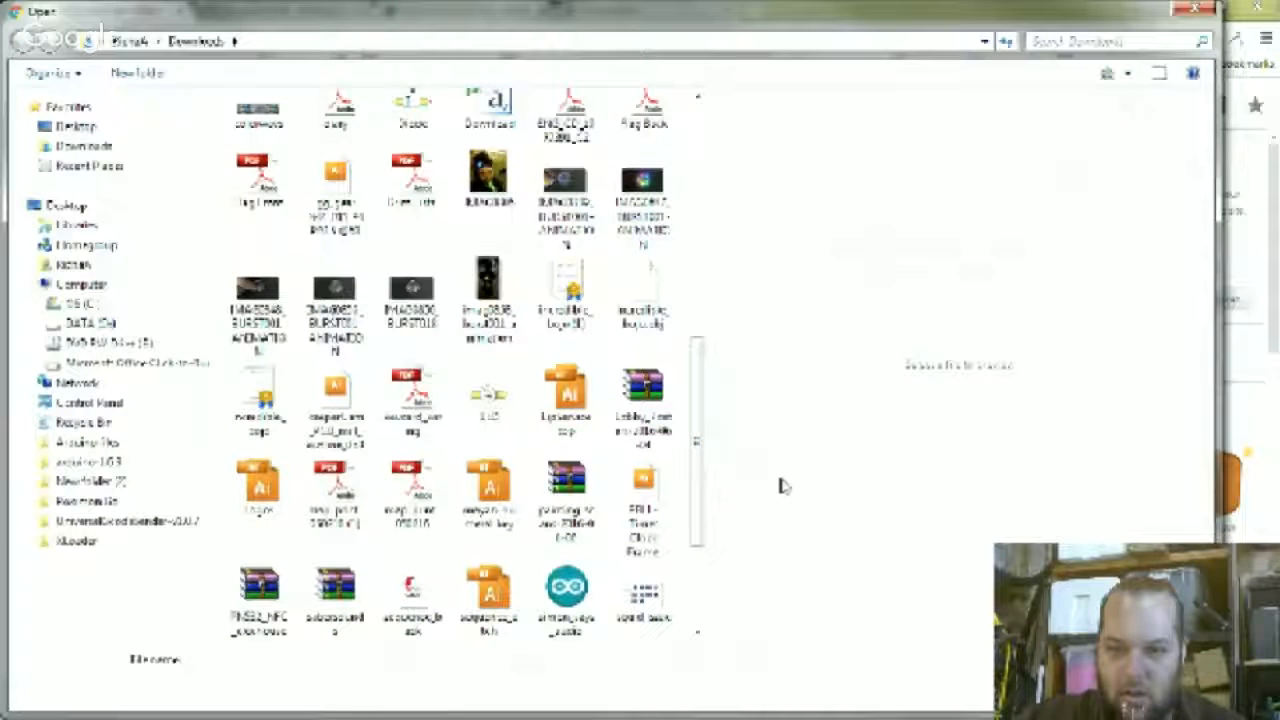
{"action": "left_click_drag", "start_coordinate": [703, 449], "coordinate": [705, 602]}
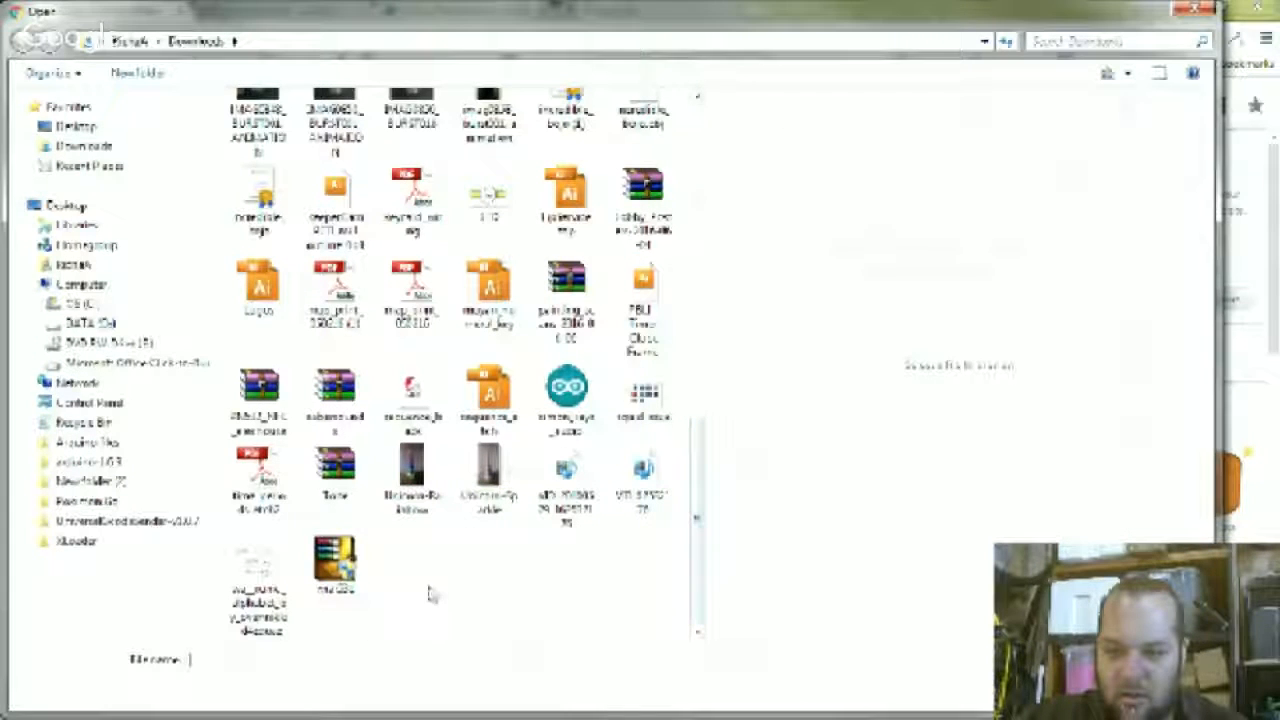
{"action": "left_click_drag", "start_coordinate": [700, 546], "coordinate": [734, 178]}
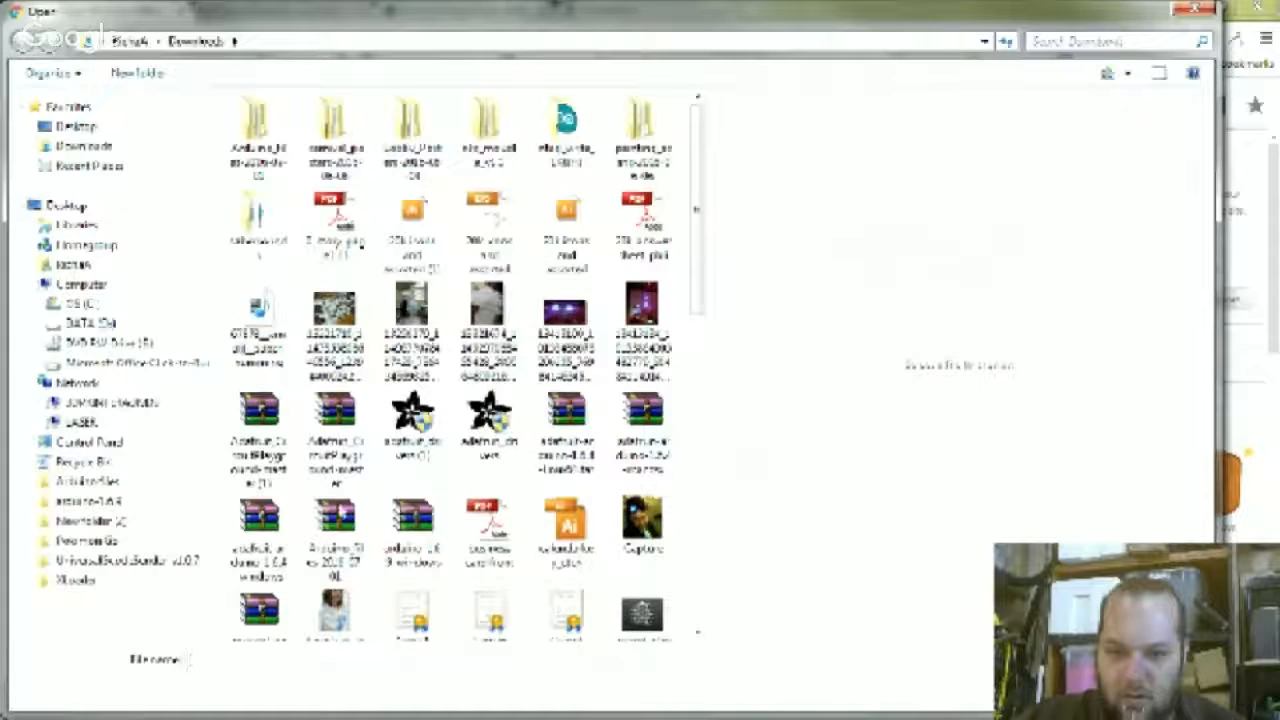
{"action": "left_click_drag", "start_coordinate": [704, 254], "coordinate": [698, 190]}
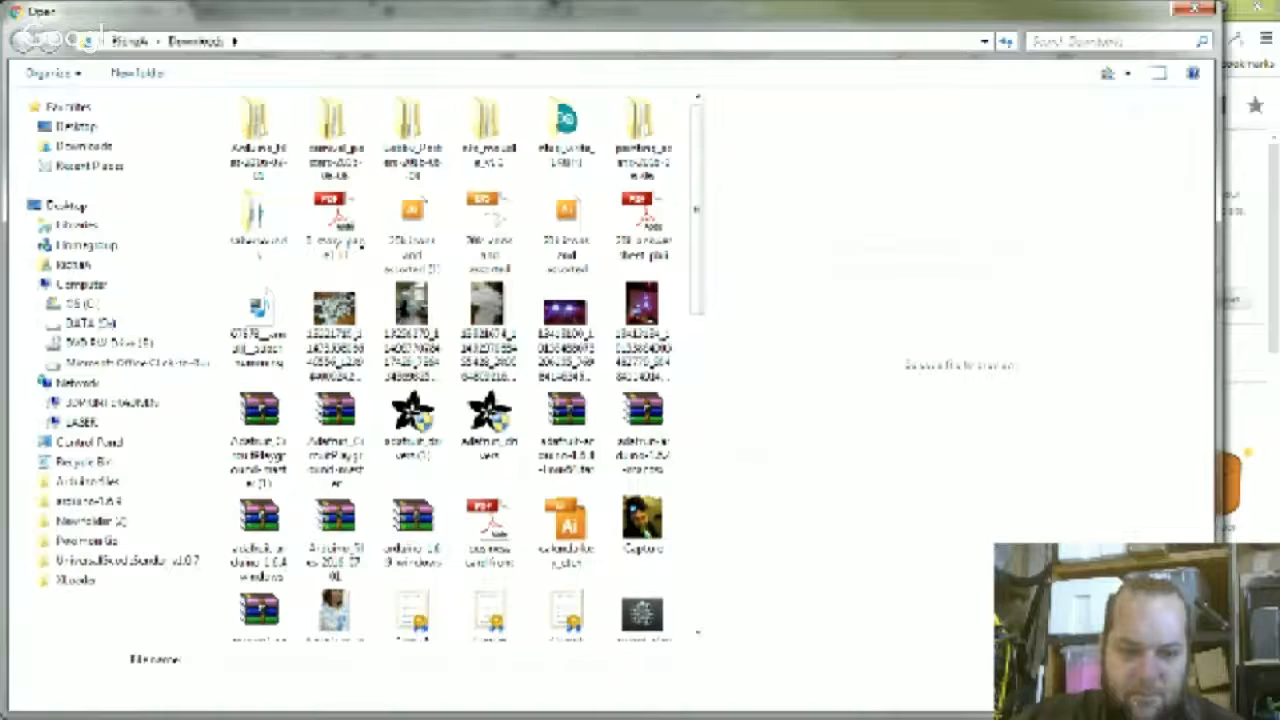
{"action": "scroll", "coordinate": [703, 271], "scroll_direction": "down", "scroll_amount": 2}
{"action": "scroll", "coordinate": [698, 252], "scroll_direction": "down", "scroll_amount": 3}
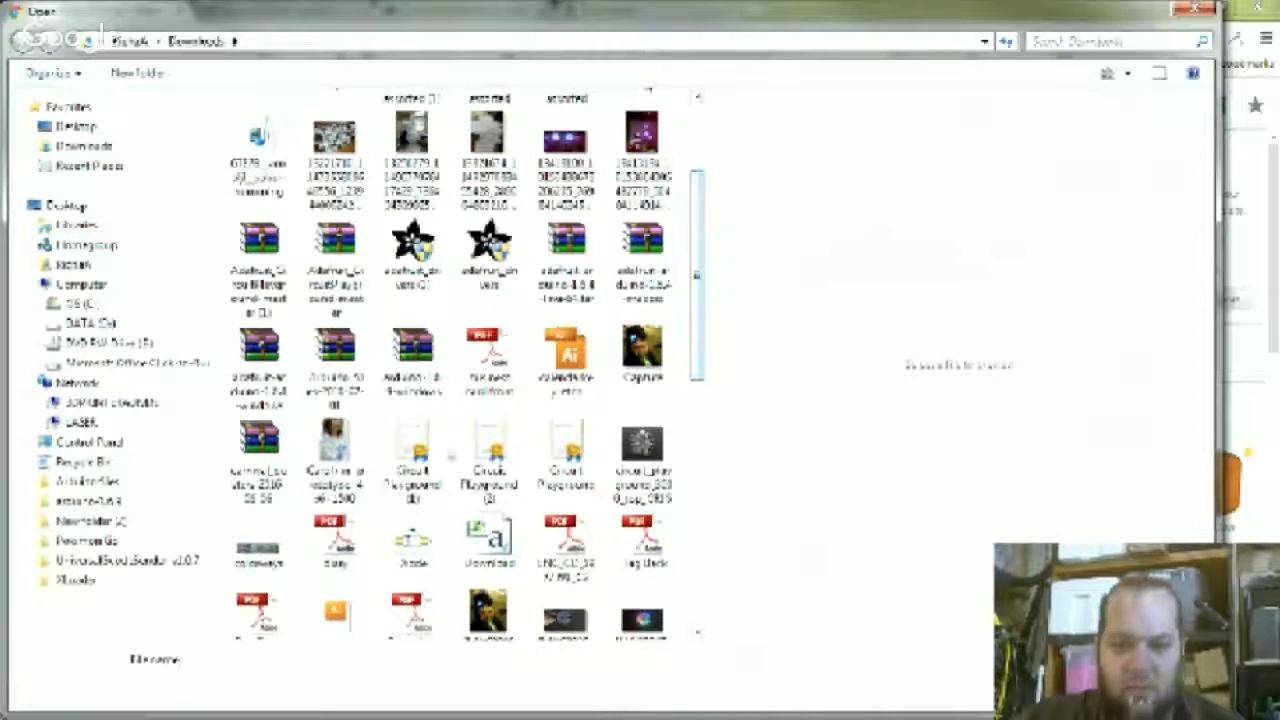
{"action": "left_click", "coordinate": [487, 452]}
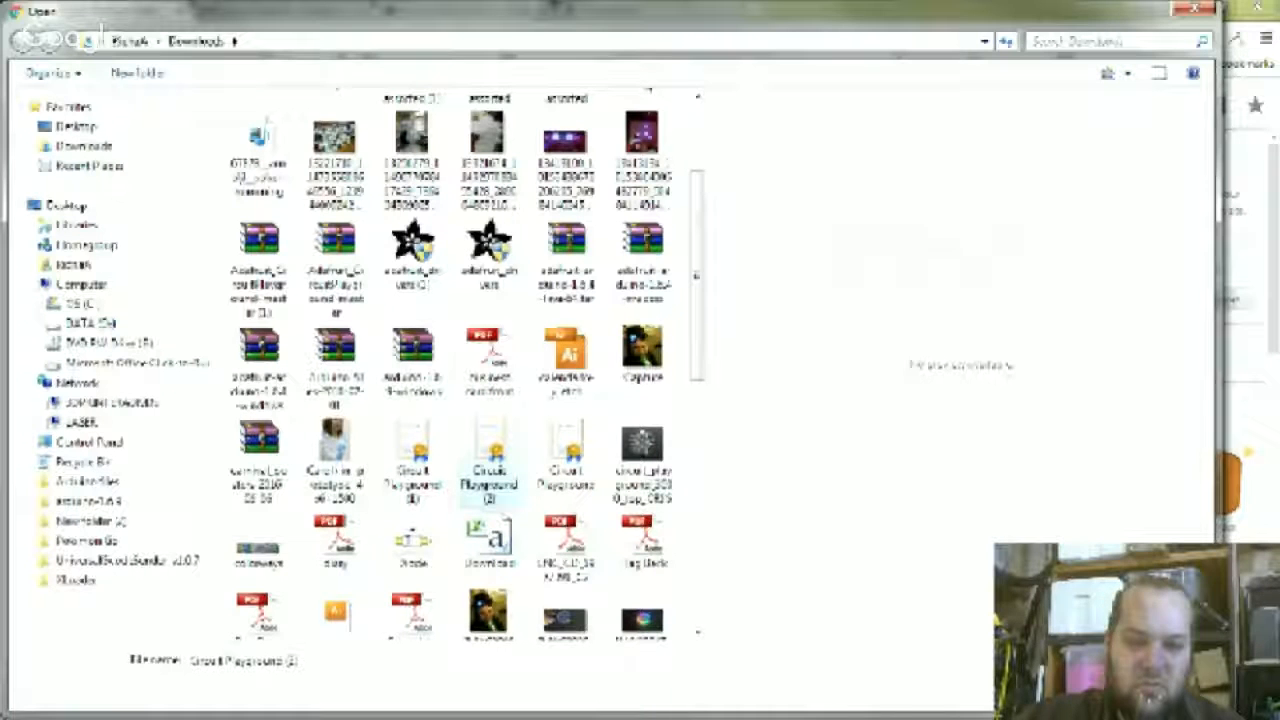
{"action": "key", "text": "Return"}
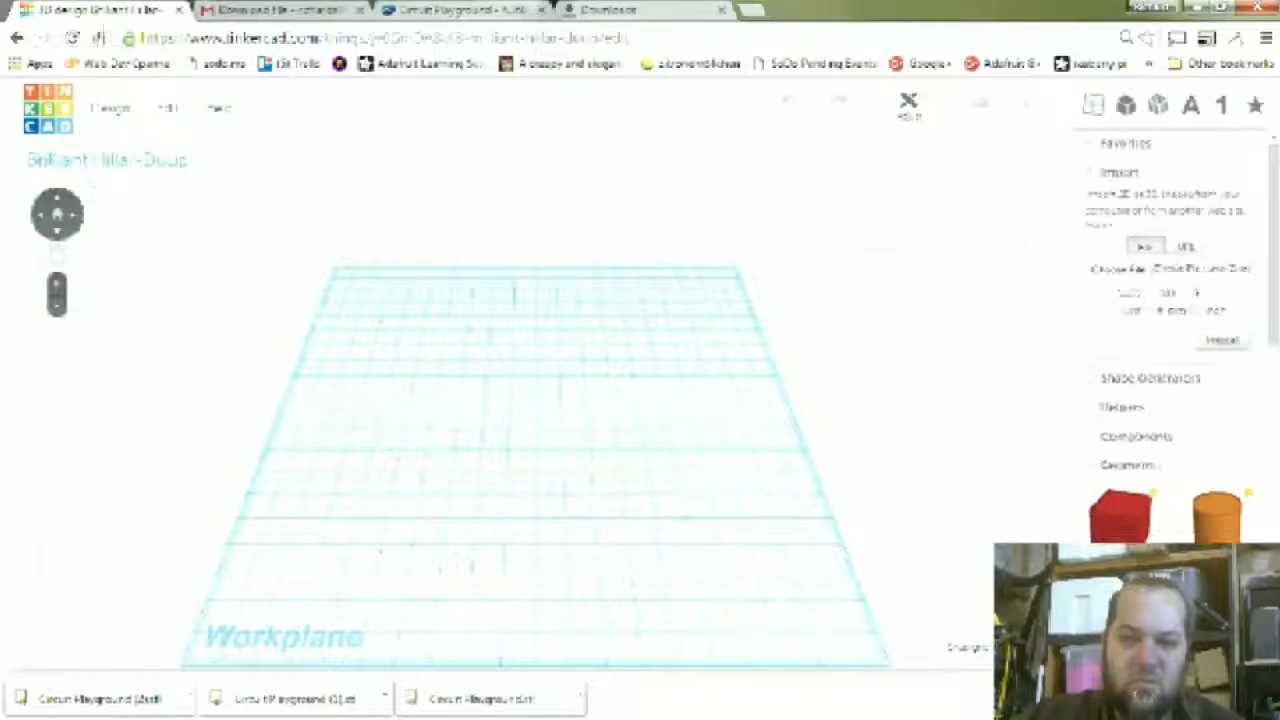
{"action": "left_click", "coordinate": [1222, 341]}
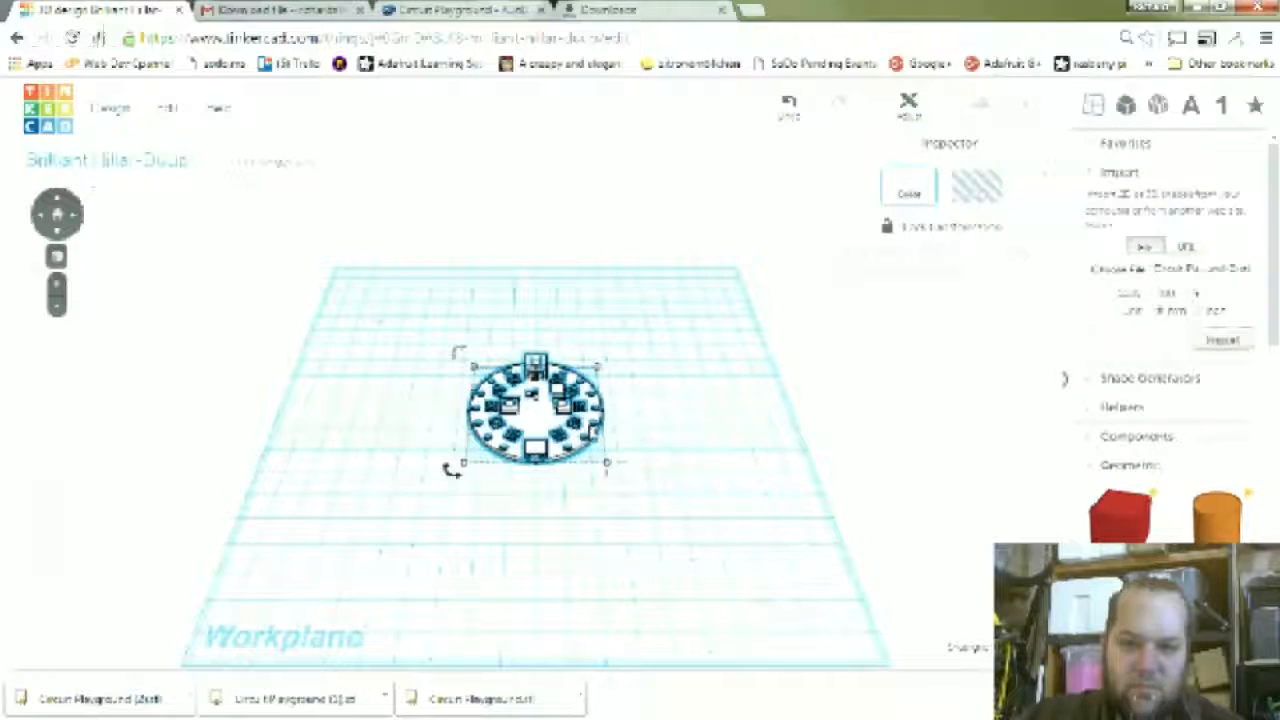
- Select the imported board model and check its overall width and depth
{"action": "scroll", "coordinate": [585, 500], "scroll_direction": "down", "scroll_amount": 3}
{"action": "scroll", "coordinate": [555, 482], "scroll_direction": "up", "scroll_amount": 4}
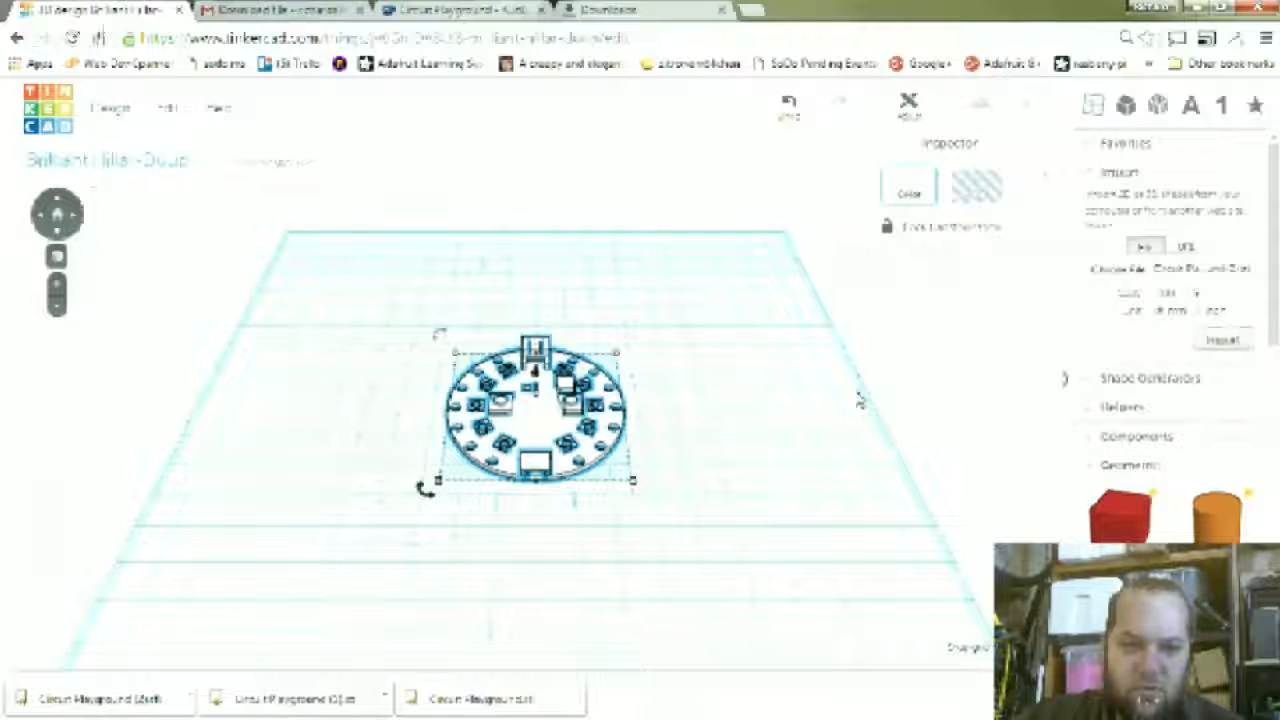
{"action": "left_click", "coordinate": [652, 334]}
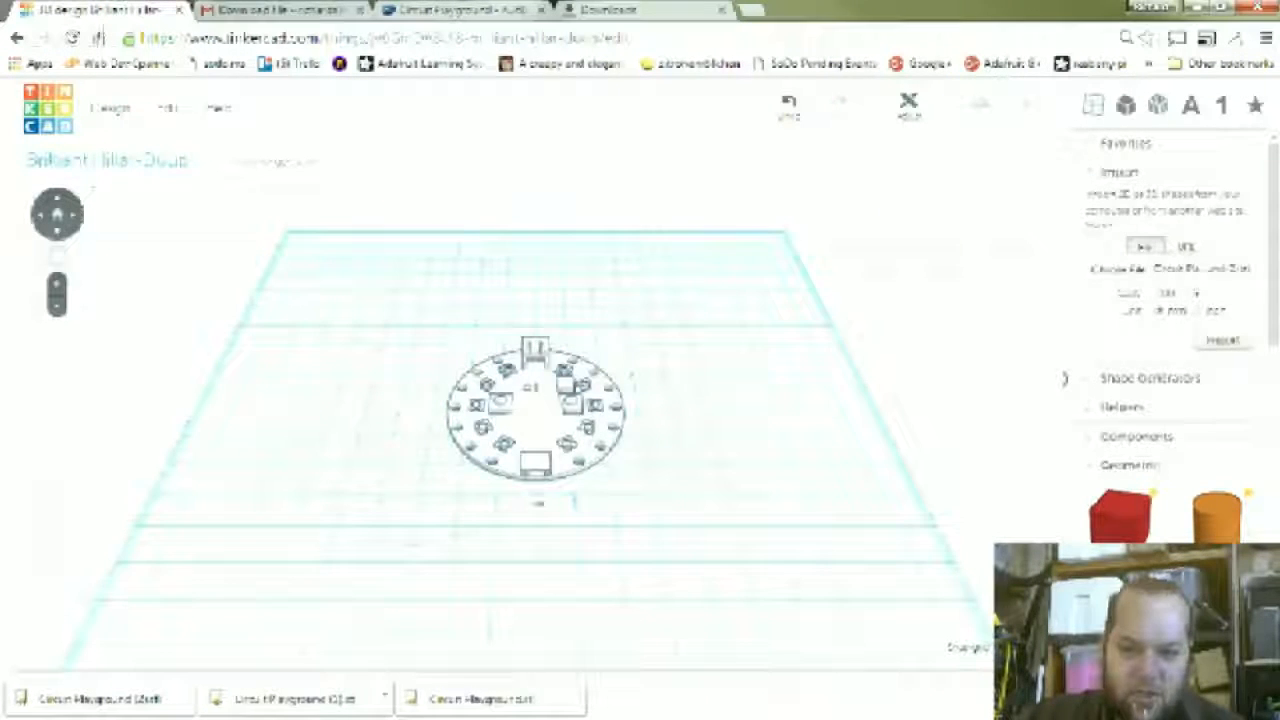
{"action": "left_click", "coordinate": [545, 462]}
{"action": "left_click_drag", "start_coordinate": [637, 492], "coordinate": [636, 487]}
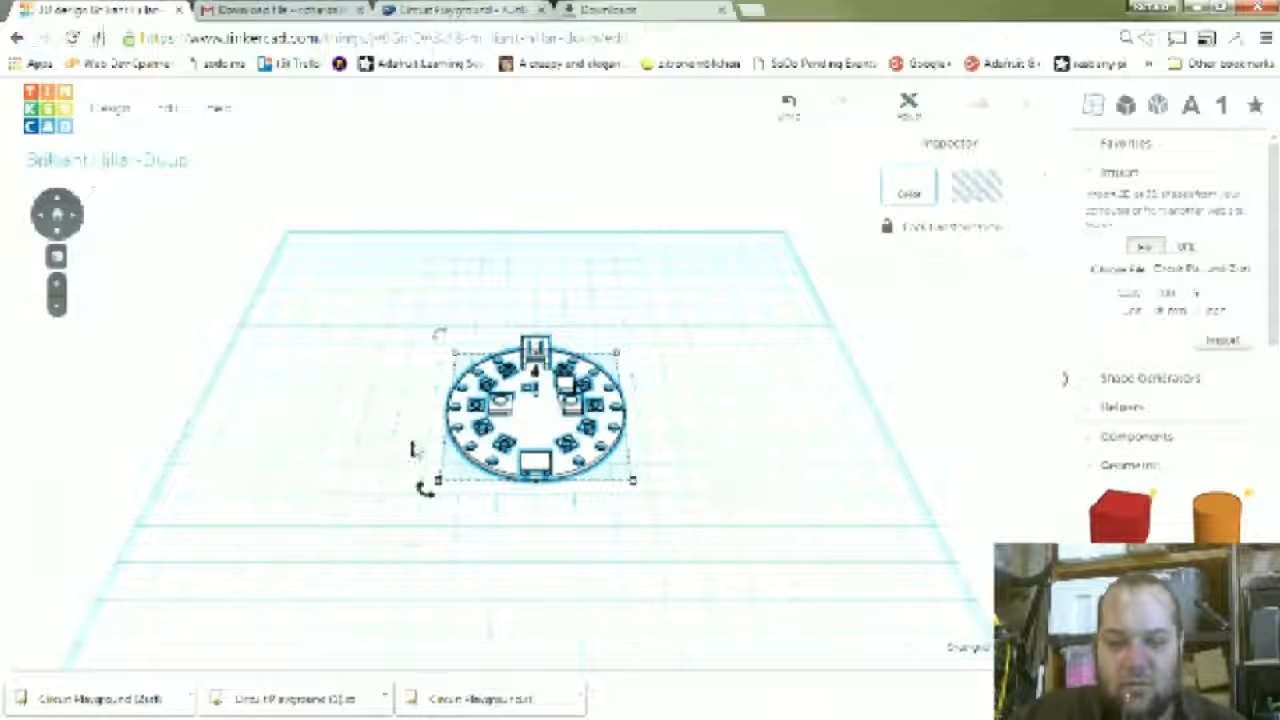
{"action": "scroll", "coordinate": [556, 490], "scroll_direction": "up", "scroll_amount": 3}
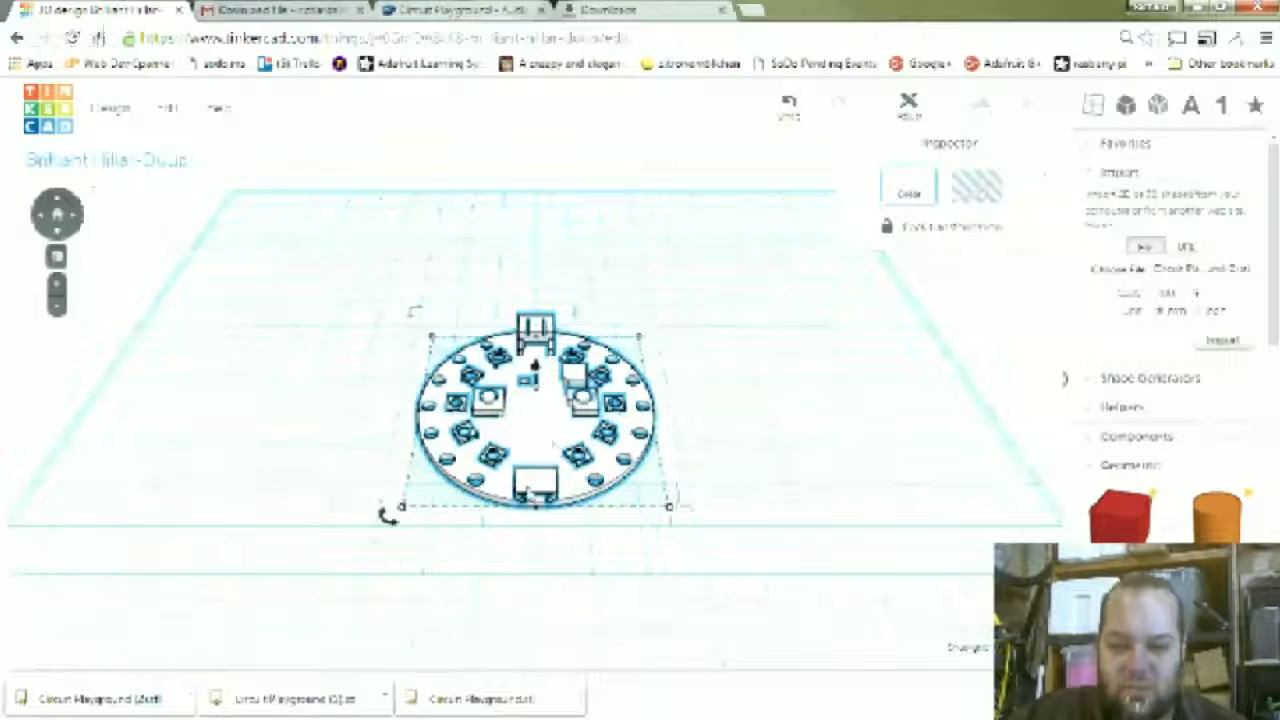
{"action": "scroll", "coordinate": [535, 488], "scroll_direction": "up", "scroll_amount": 3}
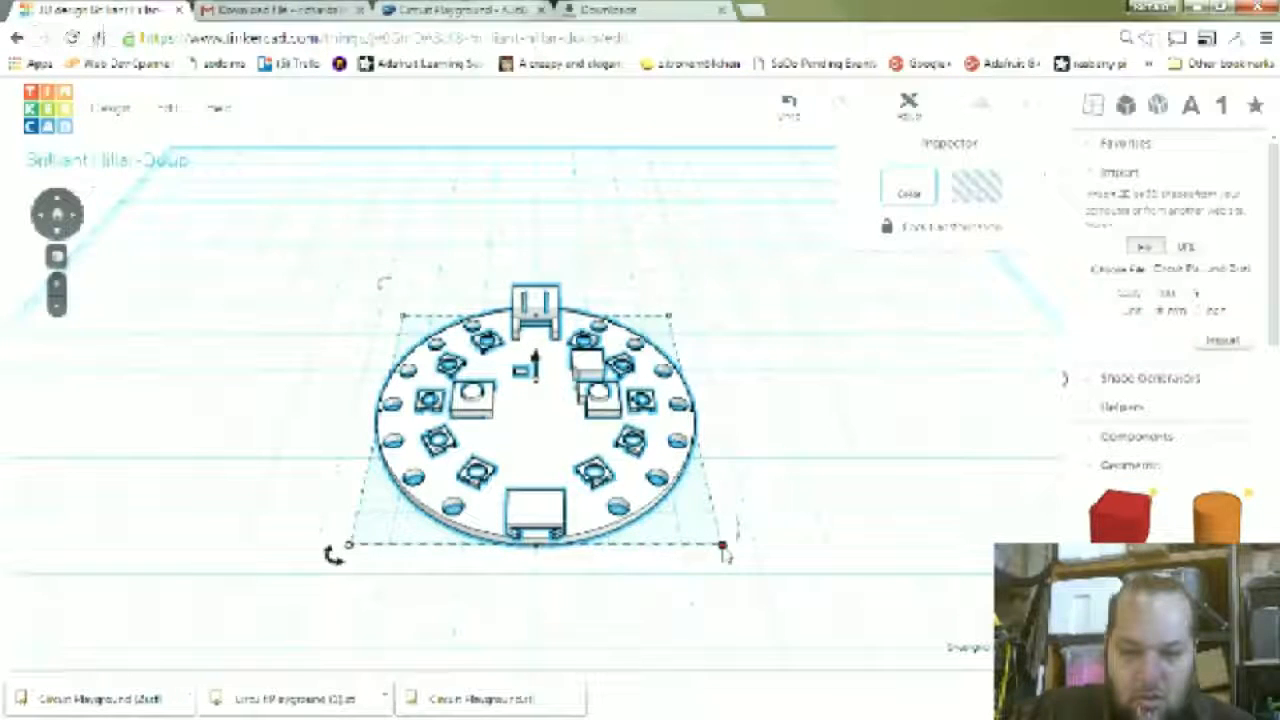
{"action": "mouse_move", "coordinate": [725, 553]}
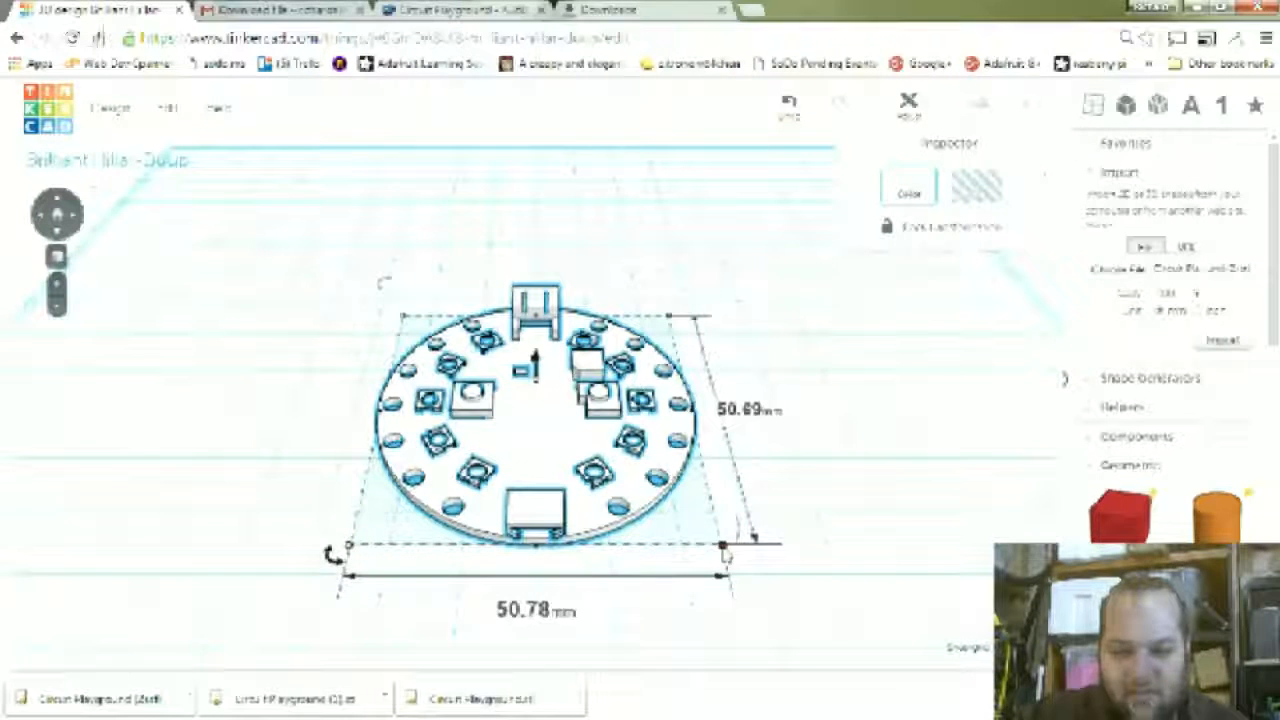
{"action": "left_click", "coordinate": [846, 500]}
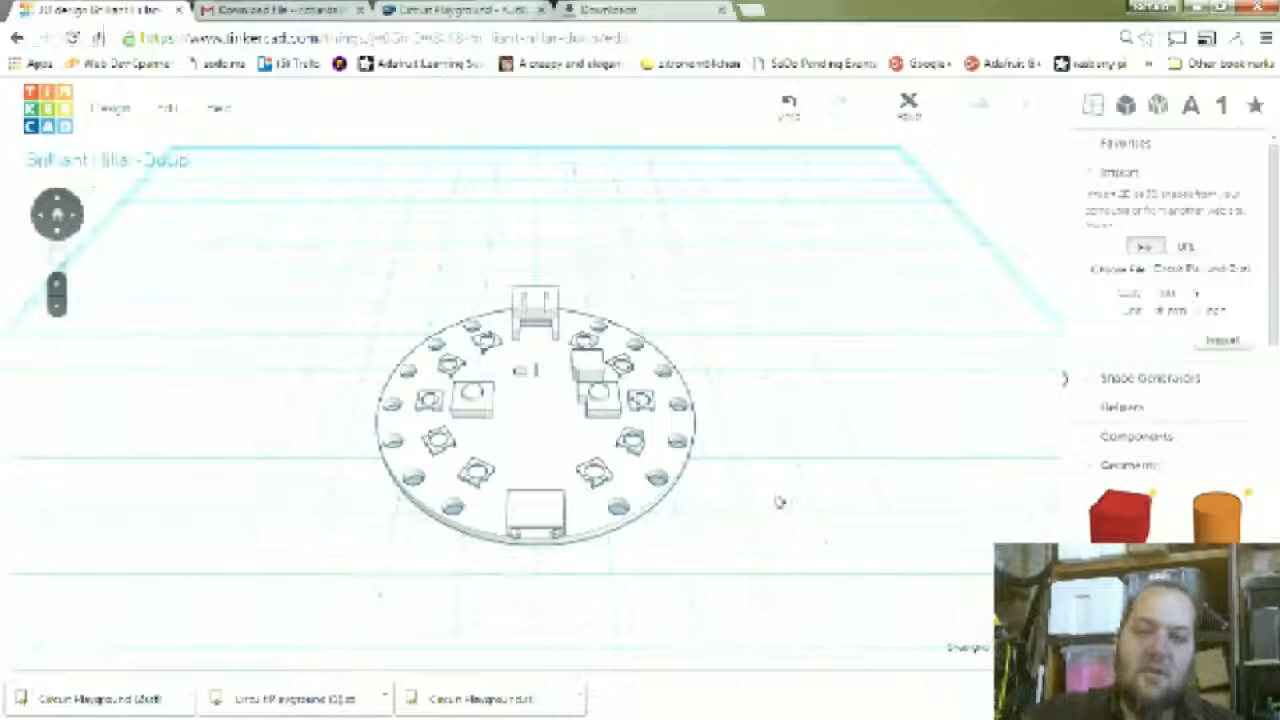
- Place a cylinder over the middle of the board model and turn it into a hole
{"action": "left_click", "coordinate": [678, 482]}
{"action": "left_click", "coordinate": [789, 371]}
{"action": "right_click_drag", "start_coordinate": [734, 451], "coordinate": [580, 406]}
{"action": "right_click_drag", "start_coordinate": [673, 496], "coordinate": [625, 545]}
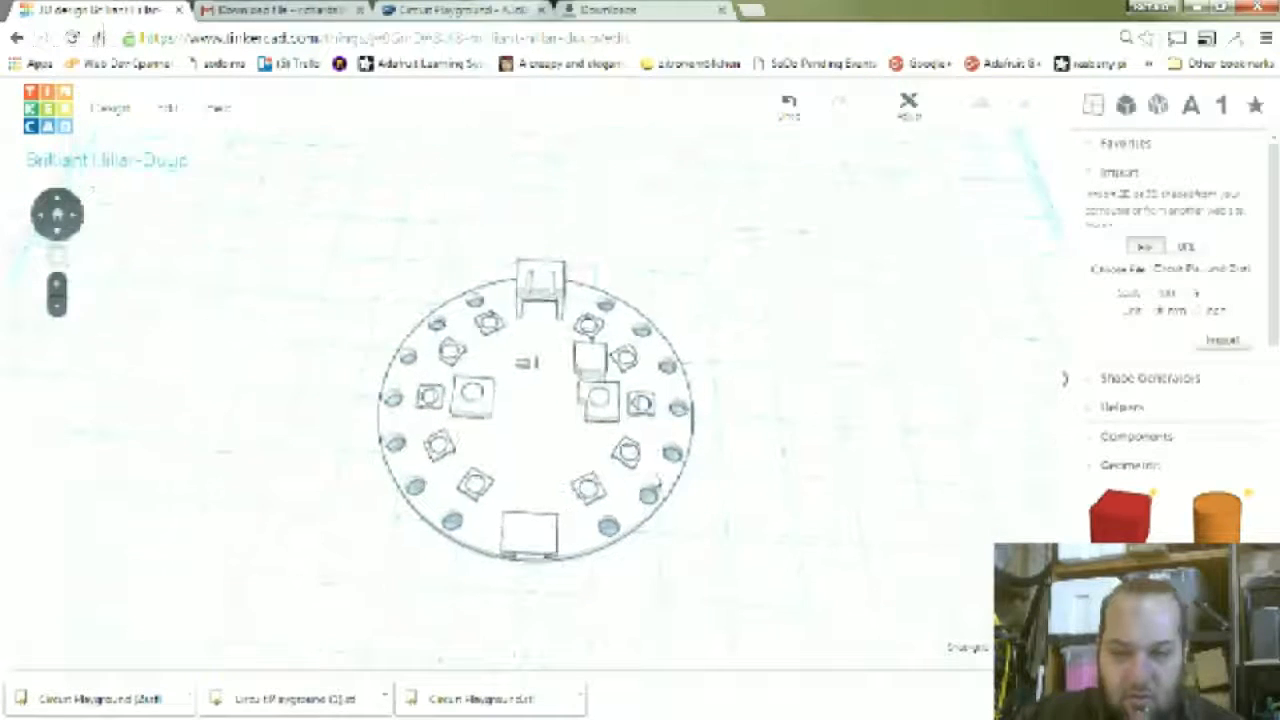
{"action": "right_click_drag", "start_coordinate": [729, 551], "coordinate": [502, 454]}
{"action": "right_click_drag", "start_coordinate": [562, 369], "coordinate": [532, 556]}
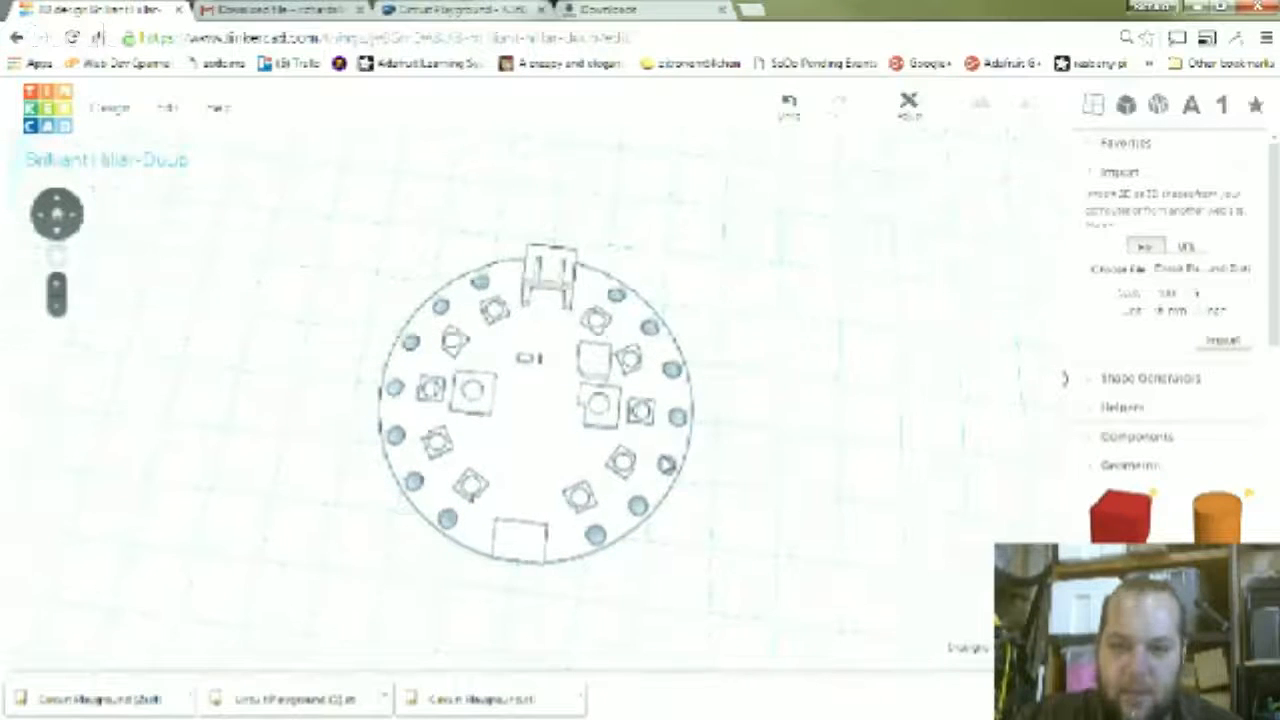
{"action": "right_click_drag", "start_coordinate": [670, 463], "coordinate": [675, 461]}
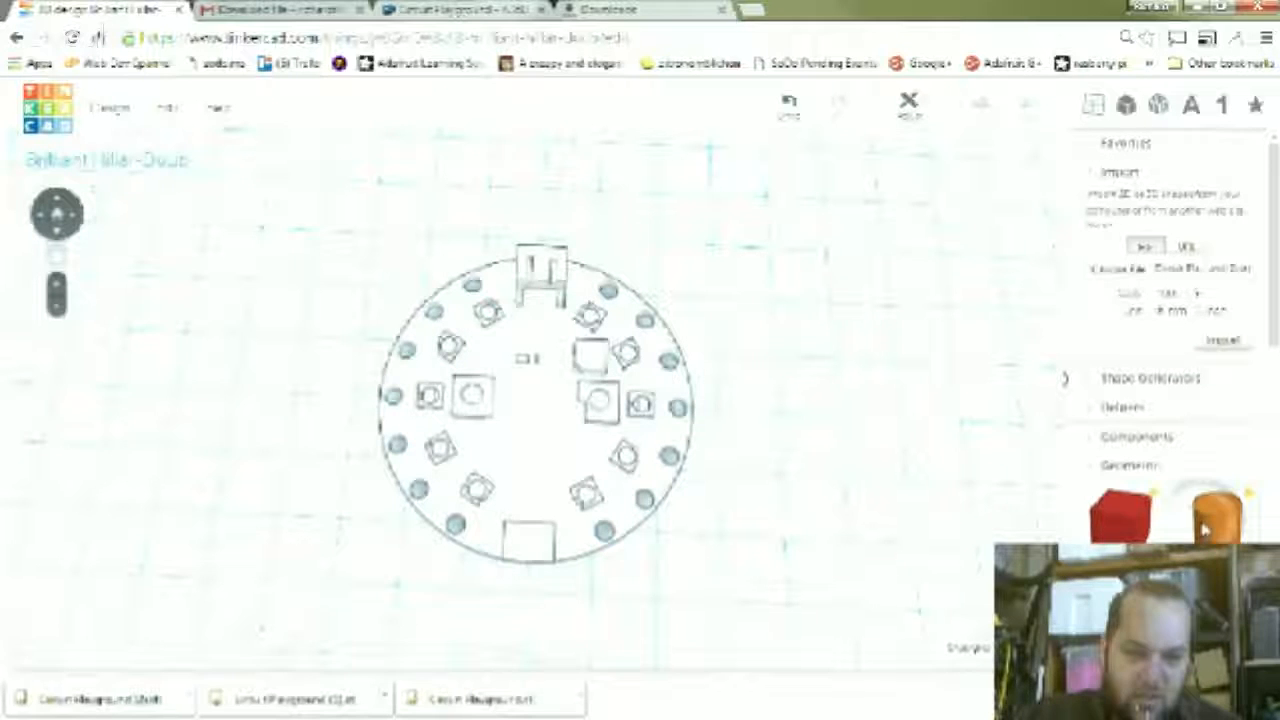
{"action": "left_click_drag", "start_coordinate": [326, 390], "coordinate": [536, 416]}
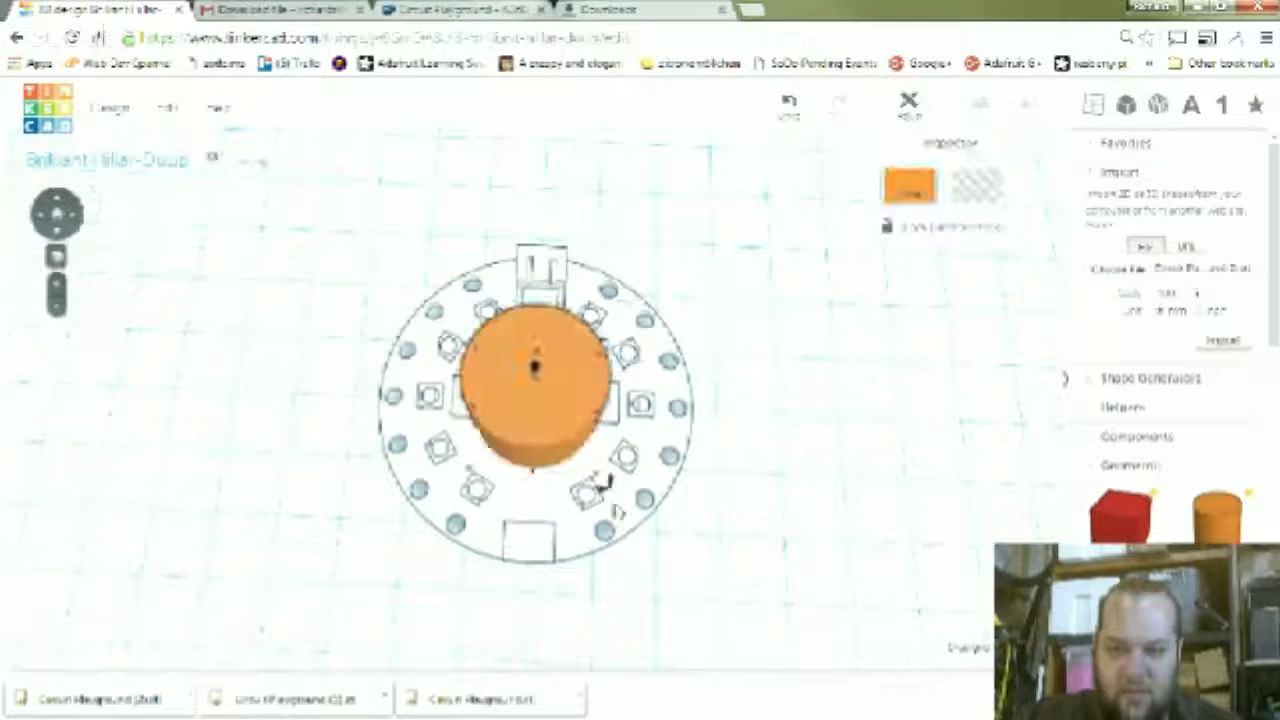
{"action": "left_click", "coordinate": [987, 188]}
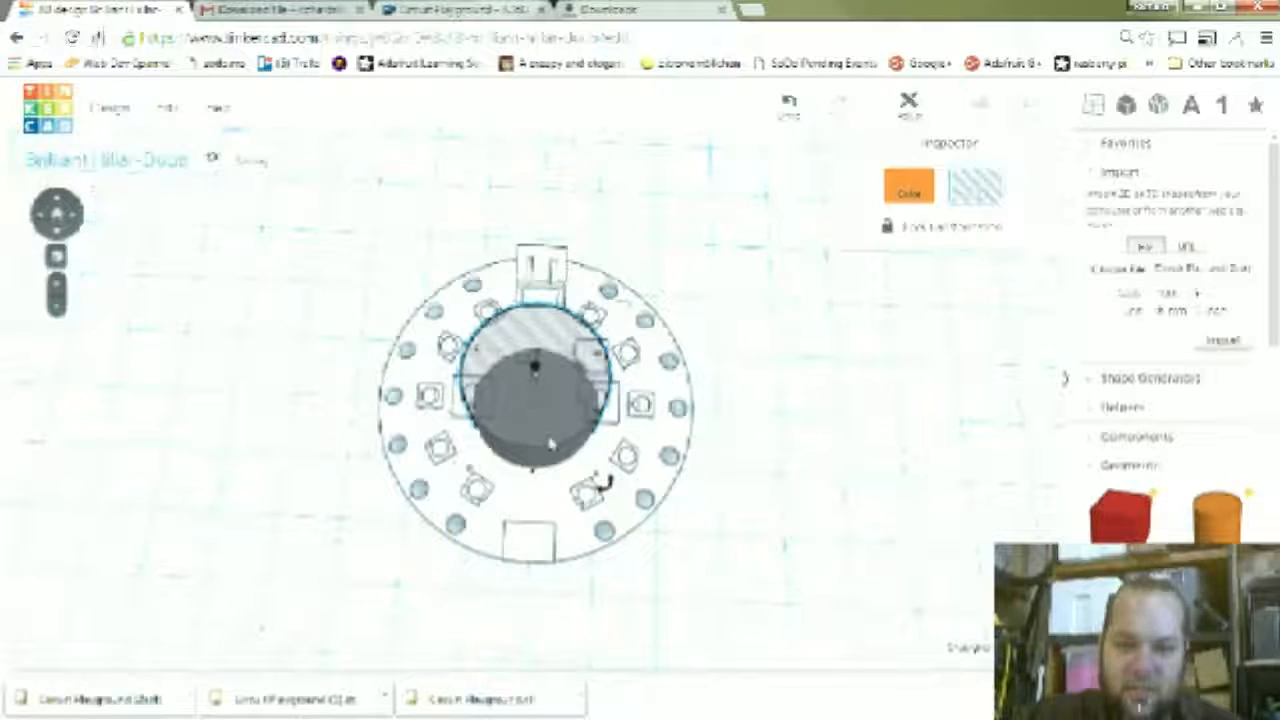
- Reduce the height of the cylinder hole in the middle of the board
{"action": "left_click", "coordinate": [215, 278]}
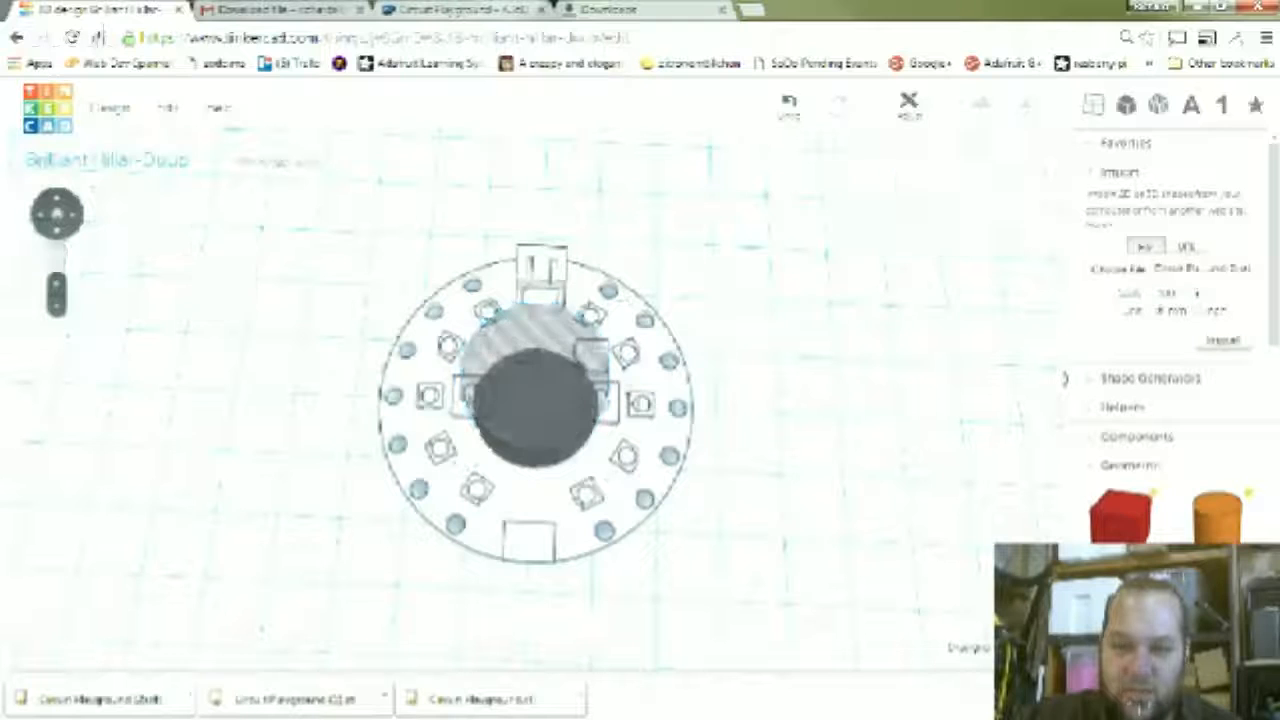
{"action": "left_click", "coordinate": [545, 425]}
{"action": "right_click_drag", "start_coordinate": [777, 357], "coordinate": [815, 283]}
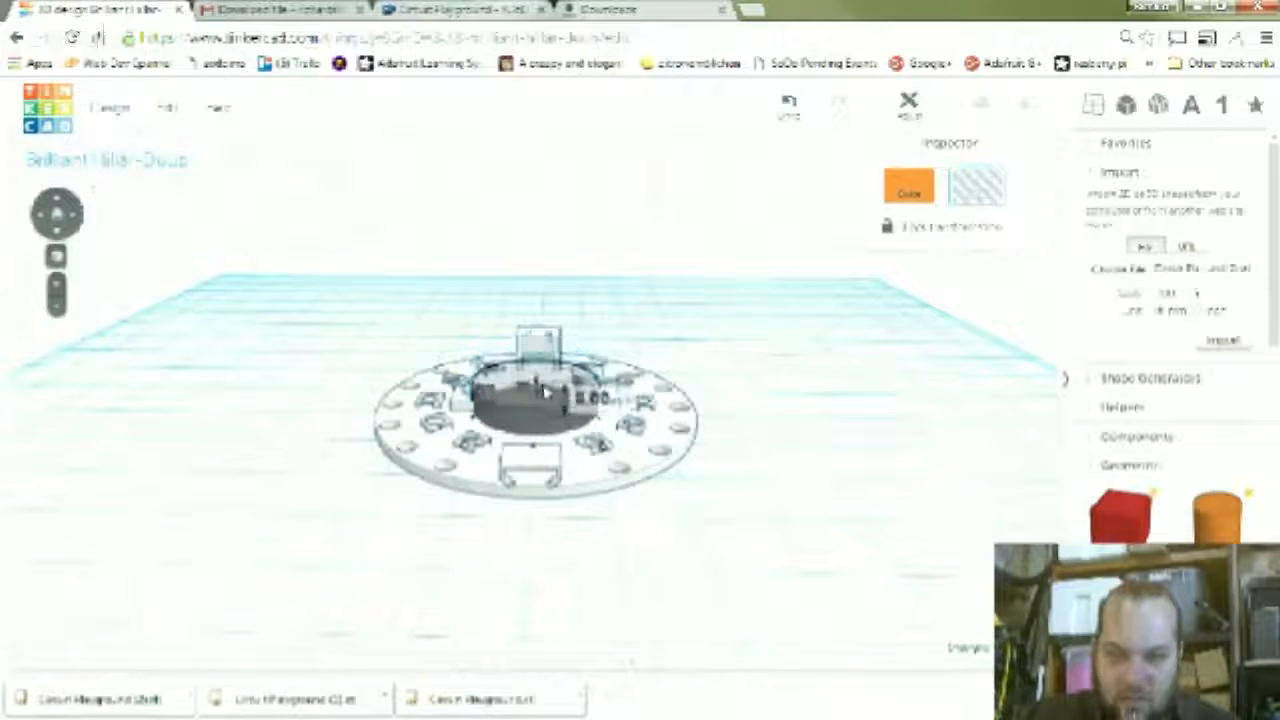
{"action": "right_click_drag", "start_coordinate": [357, 557], "coordinate": [451, 414]}
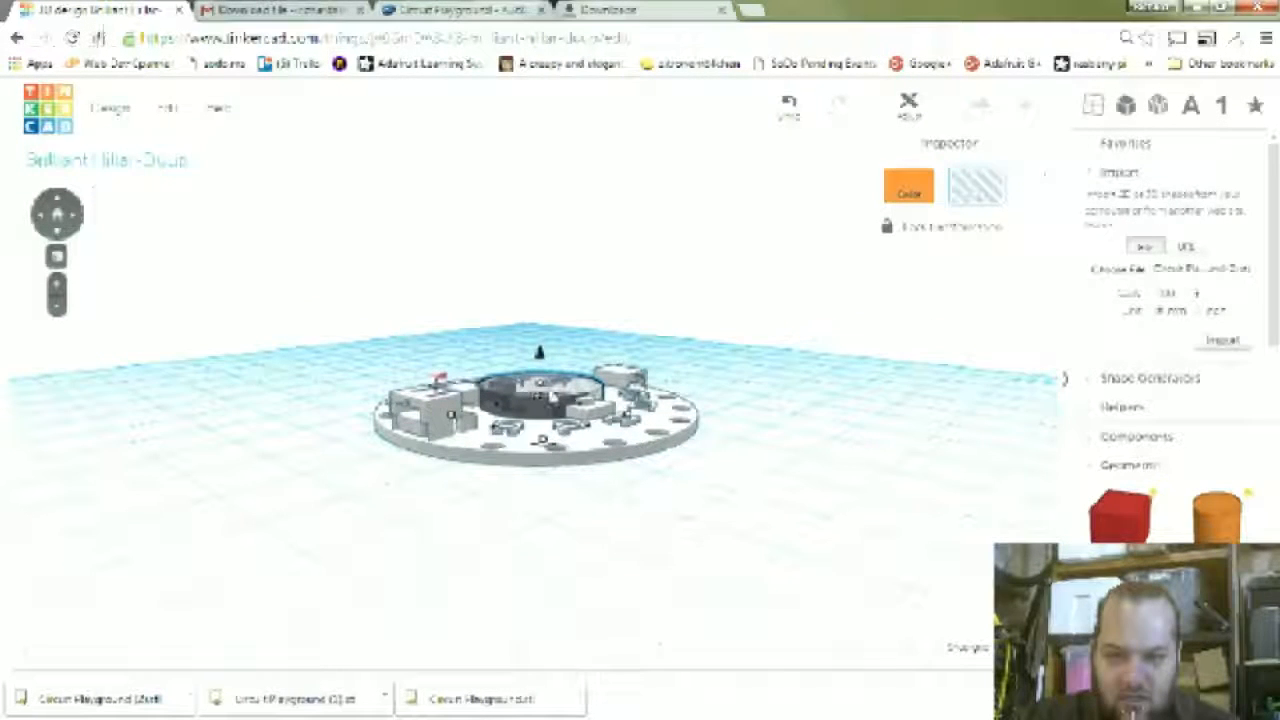
{"action": "right_click_drag", "start_coordinate": [746, 437], "coordinate": [795, 625]}
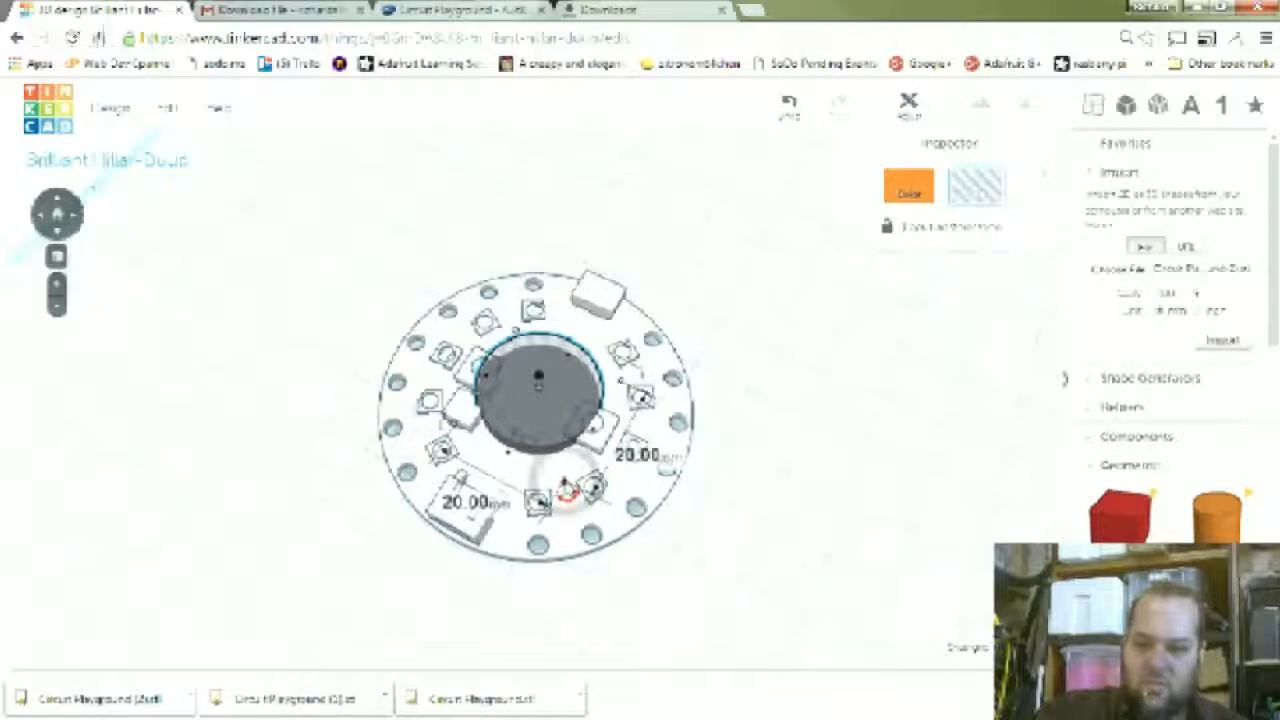
- Enlarge the cylinder hole evenly about its centre to 56 mm in width and depth, surrounding the board
{"action": "left_click_drag", "start_coordinate": [565, 490], "coordinate": [613, 632]}
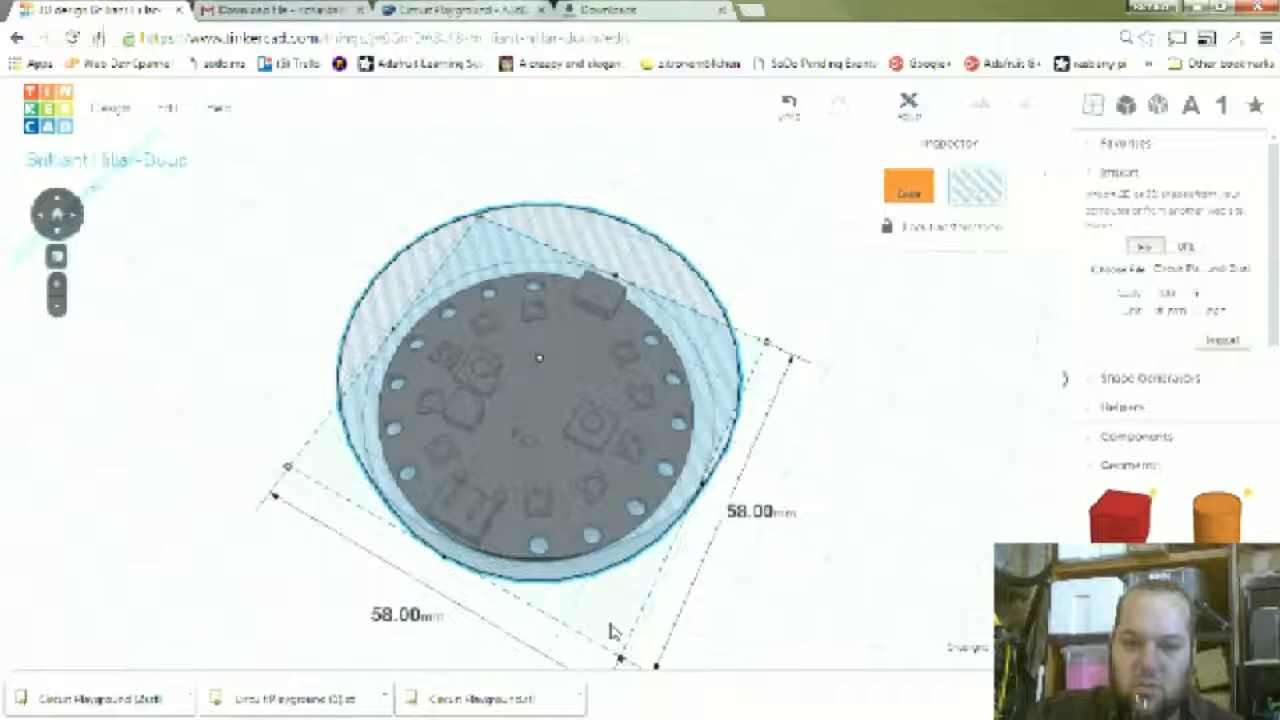
{"action": "left_click_drag", "start_coordinate": [613, 632], "coordinate": [614, 632]}
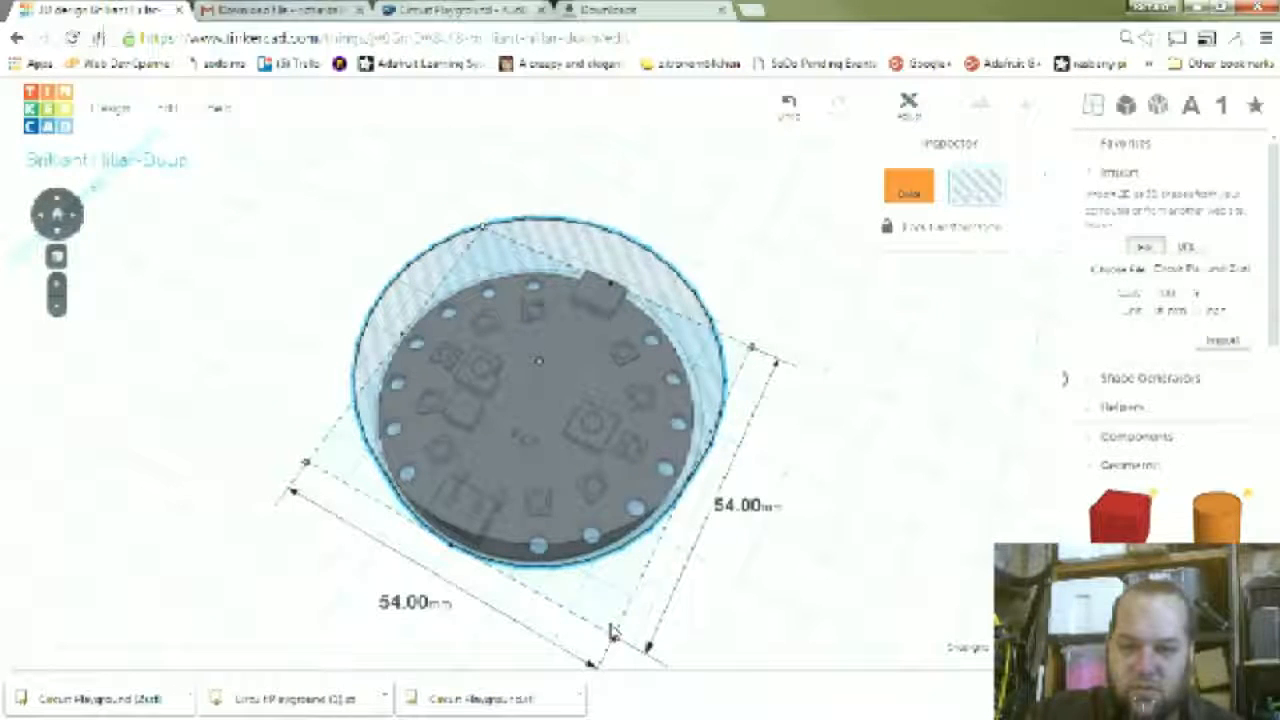
{"action": "left_click_drag", "start_coordinate": [611, 626], "coordinate": [635, 680], "text": "alt"}
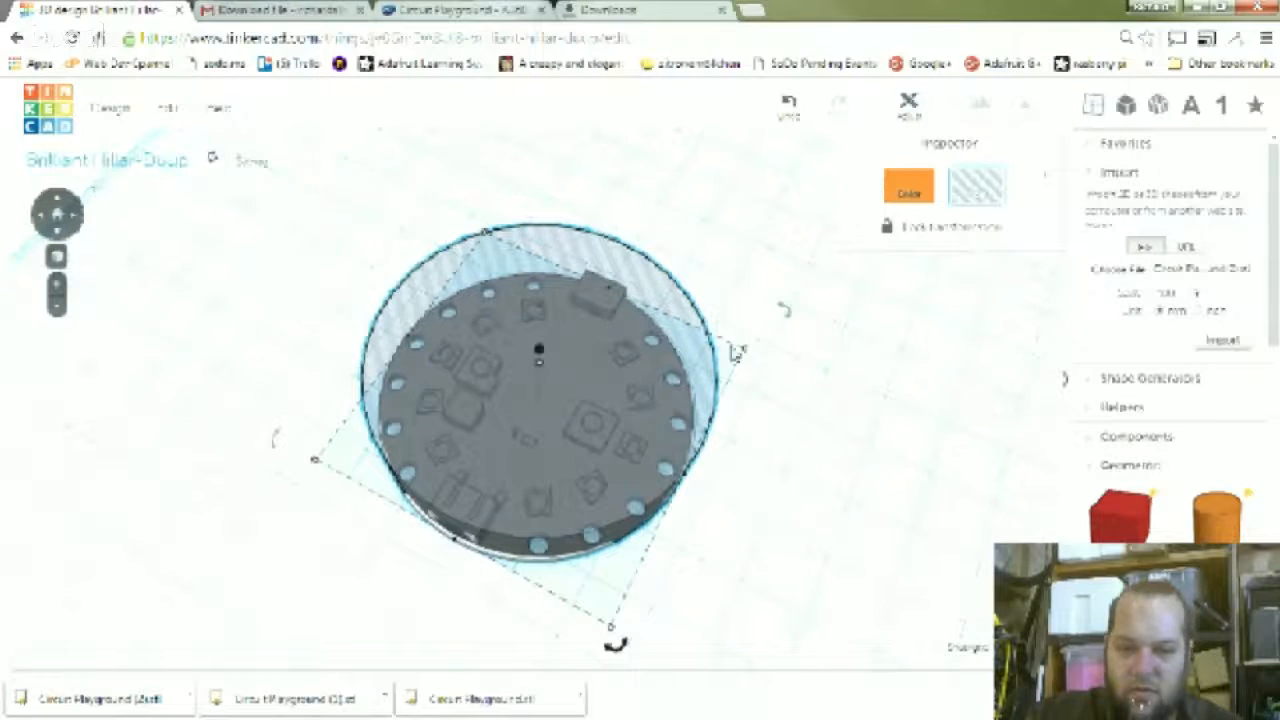
{"action": "mouse_move", "coordinate": [746, 352]}
{"action": "left_click_drag", "start_coordinate": [752, 349], "coordinate": [762, 350], "text": "alt"}
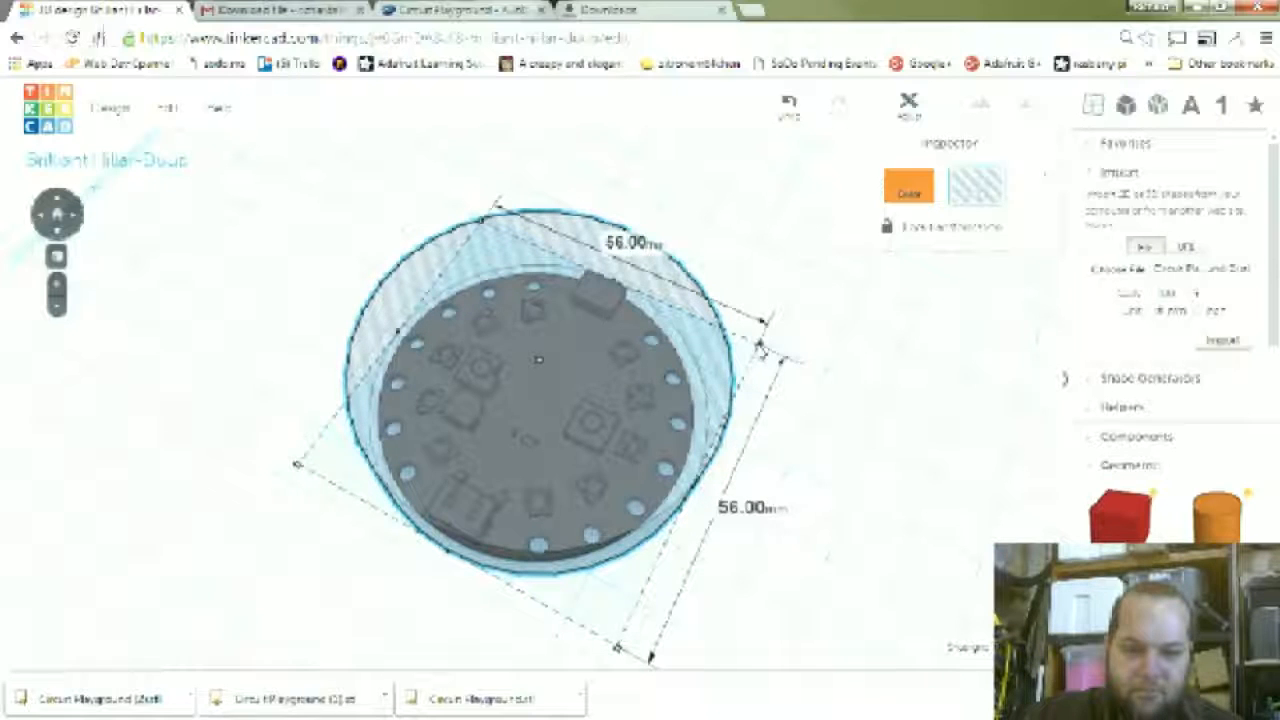
- Select the board model and the cylinder hole together and align their centres along one horizontal axis
{"action": "left_click_drag", "start_coordinate": [758, 349], "coordinate": [766, 355], "text": "alt"}
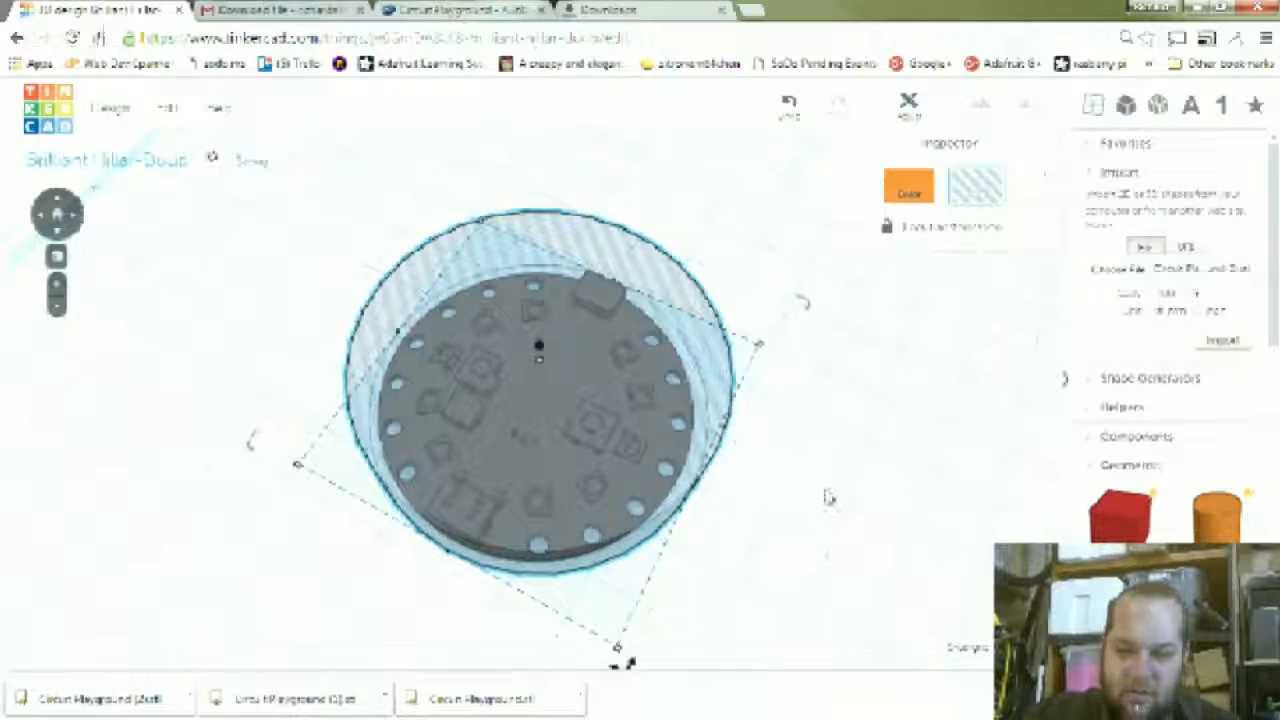
{"action": "left_click", "coordinate": [740, 478]}
{"action": "right_click_drag", "start_coordinate": [641, 545], "coordinate": [606, 571]}
{"action": "left_click_drag", "start_coordinate": [255, 197], "coordinate": [858, 640]}
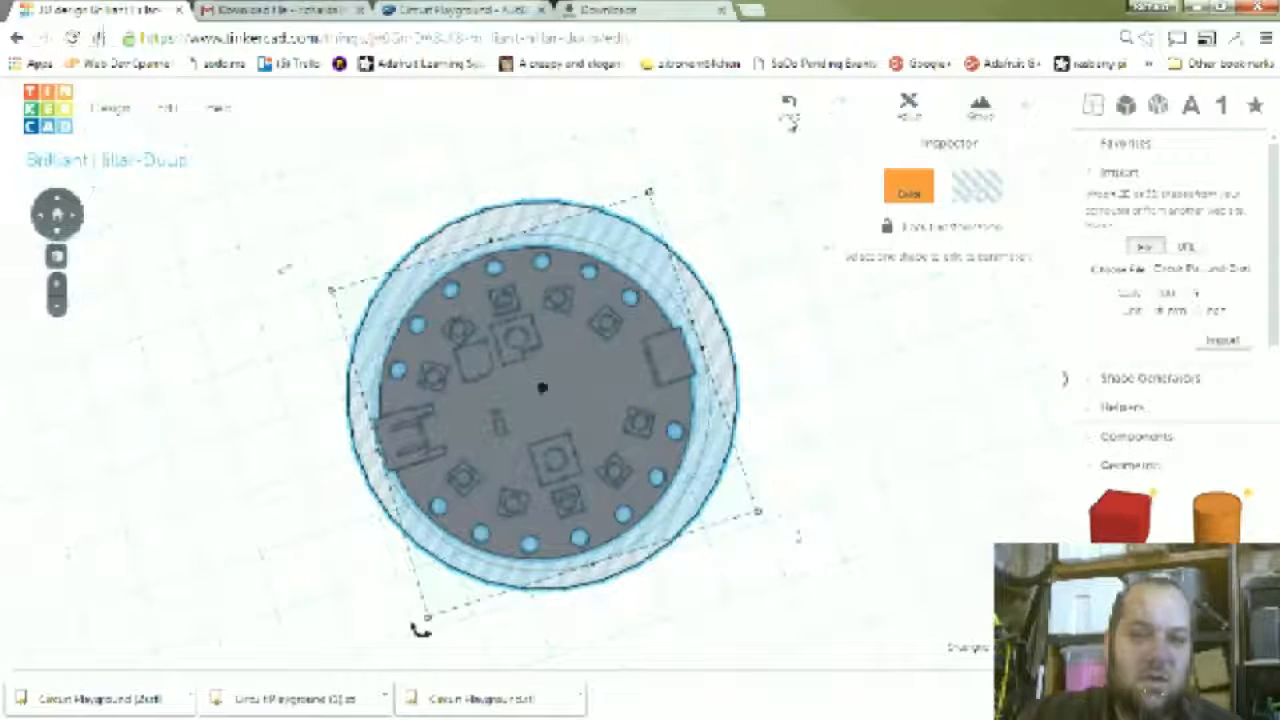
{"action": "left_click", "coordinate": [912, 104]}
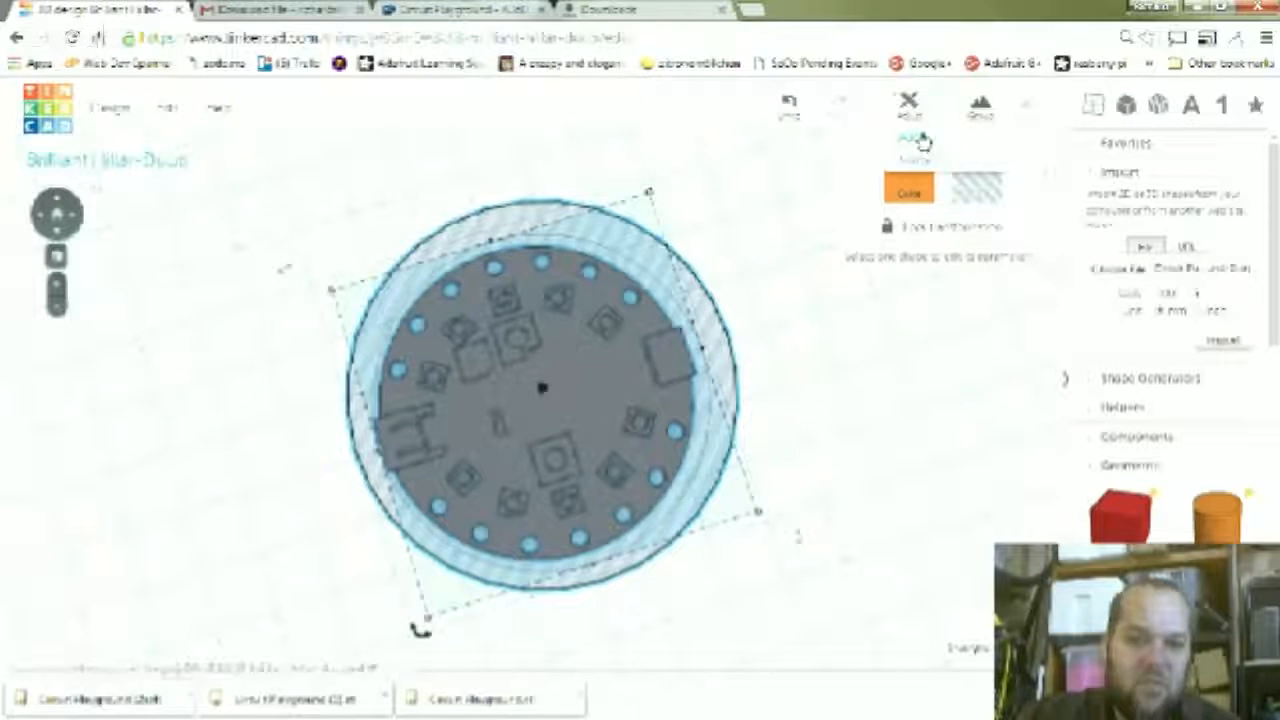
{"action": "left_click", "coordinate": [923, 136]}
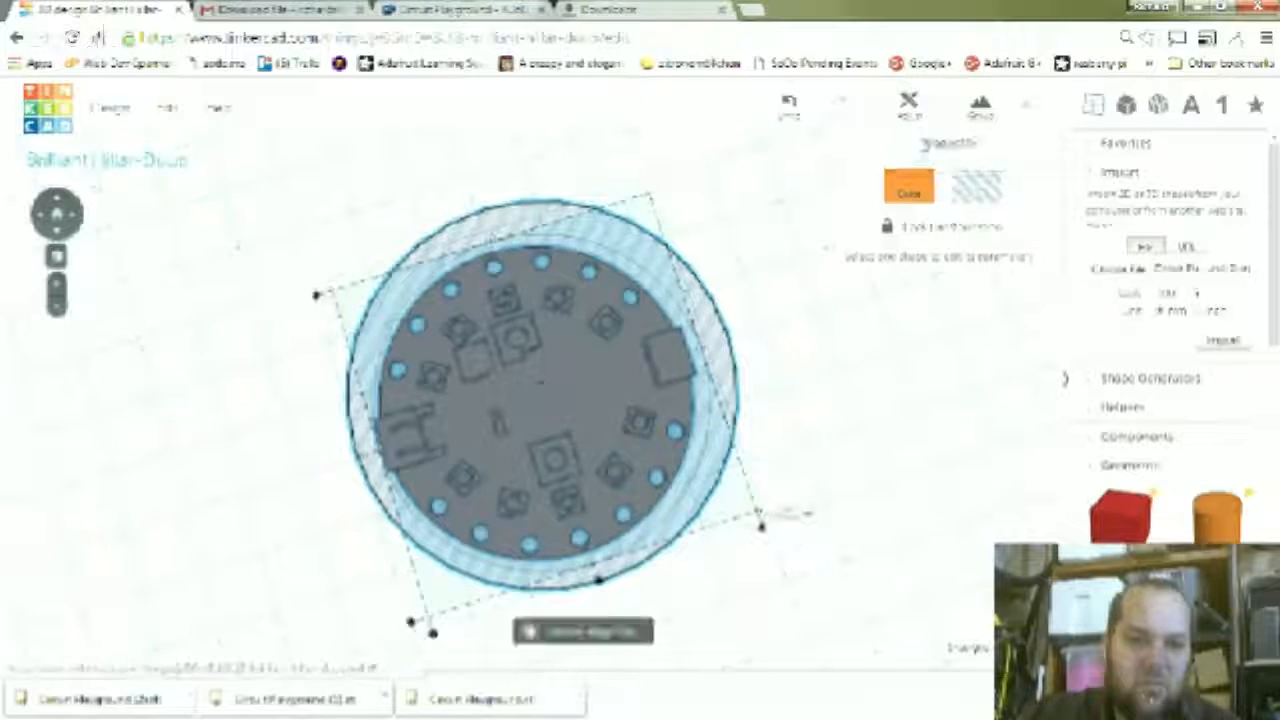
{"action": "left_click", "coordinate": [600, 586]}
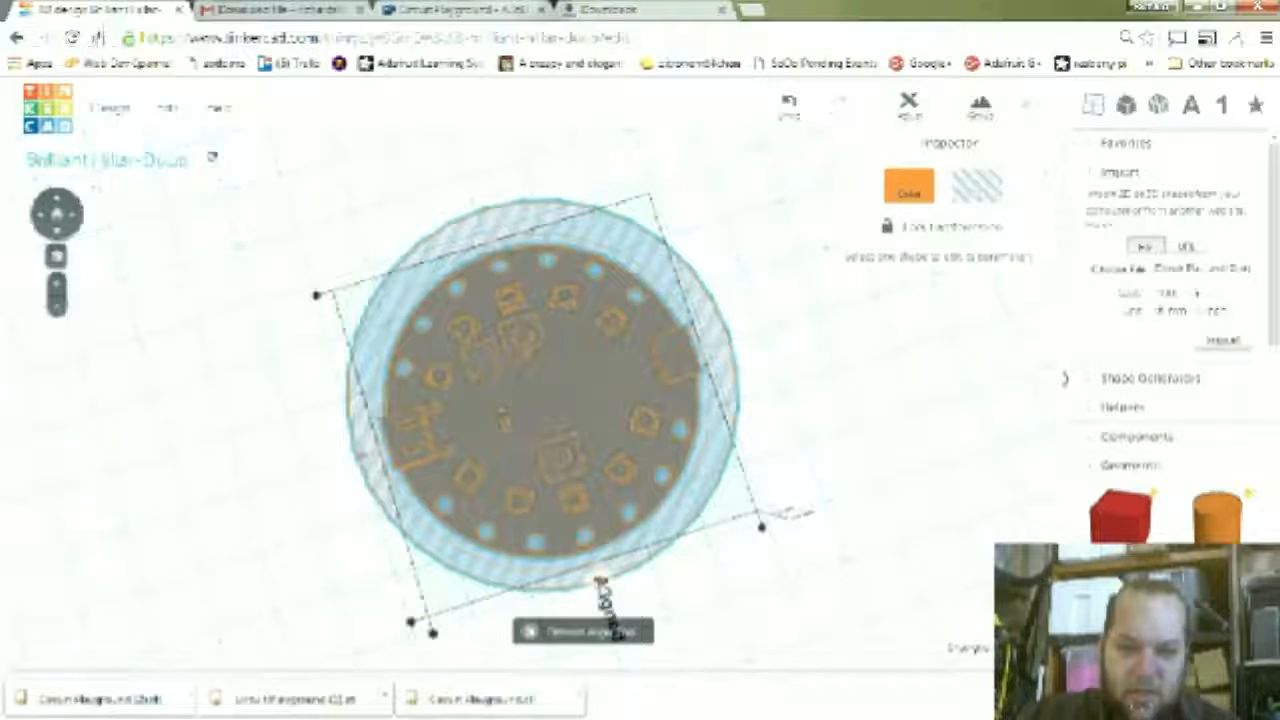
{"action": "right_click_drag", "start_coordinate": [627, 532], "coordinate": [733, 502]}
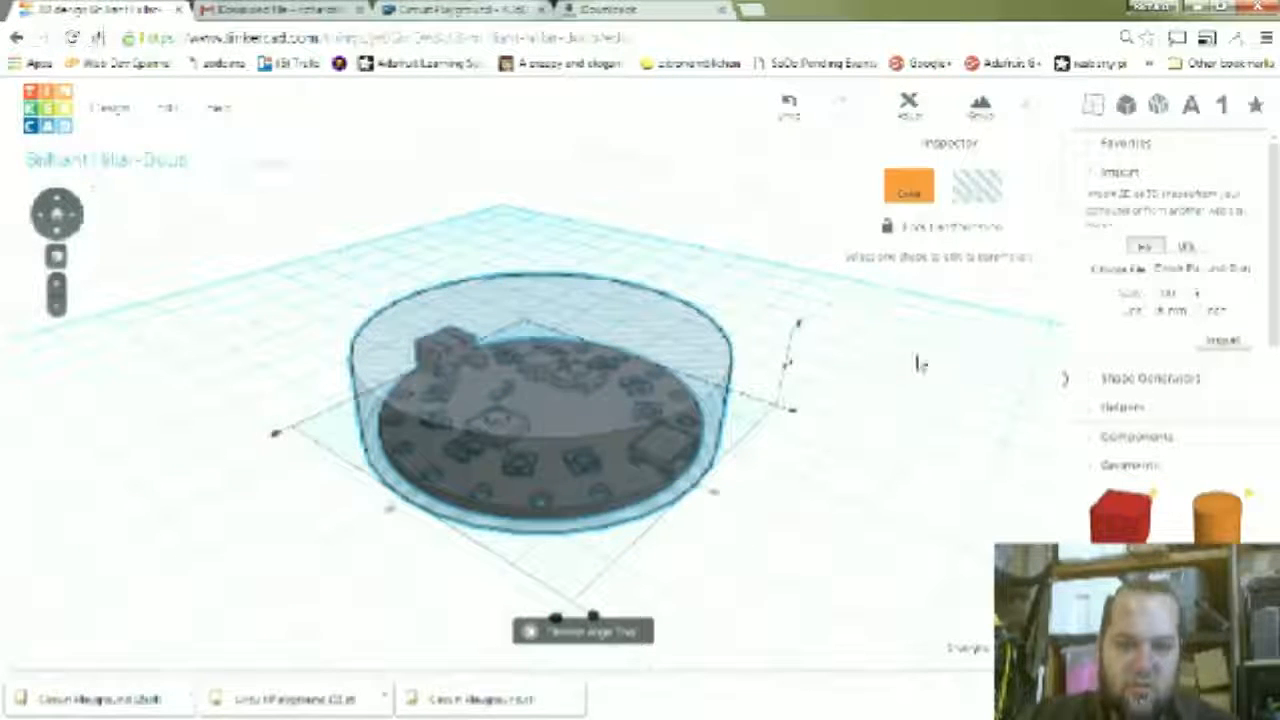
{"action": "left_click", "coordinate": [855, 548]}
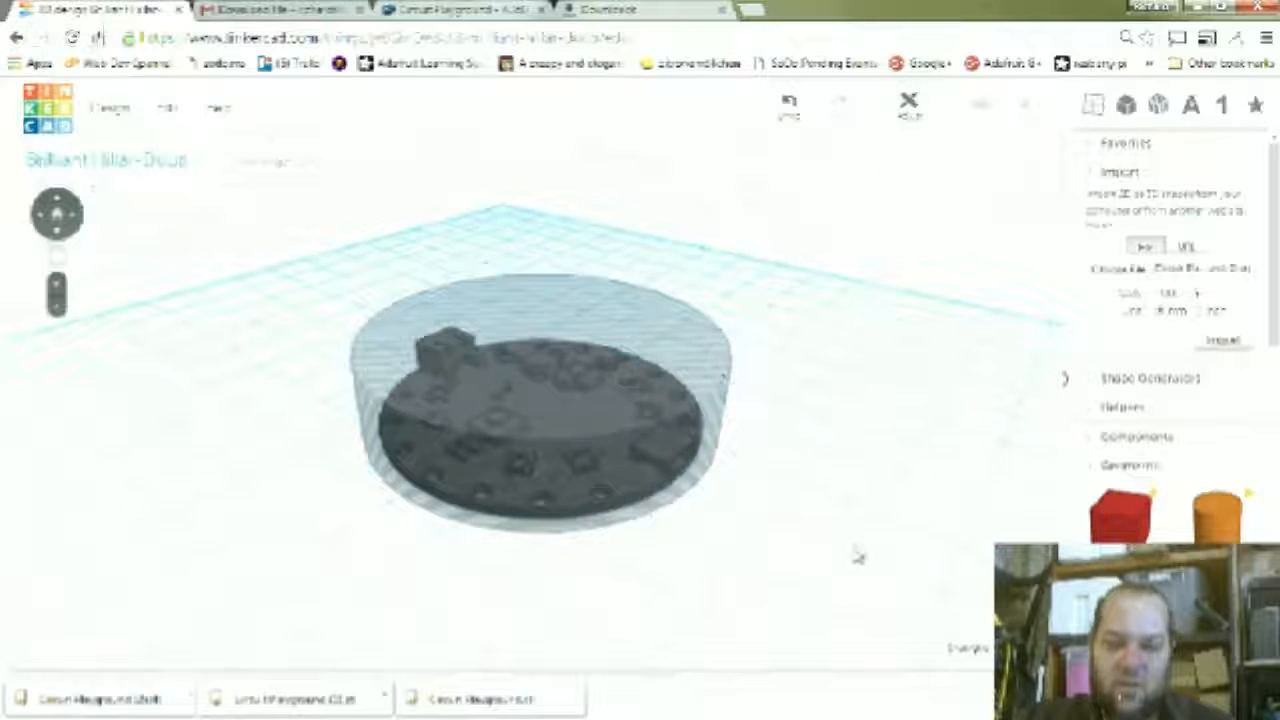
- Examine the board model and the cylinder hole from the side to compare their heights
{"action": "right_click_drag", "start_coordinate": [939, 460], "coordinate": [697, 491]}
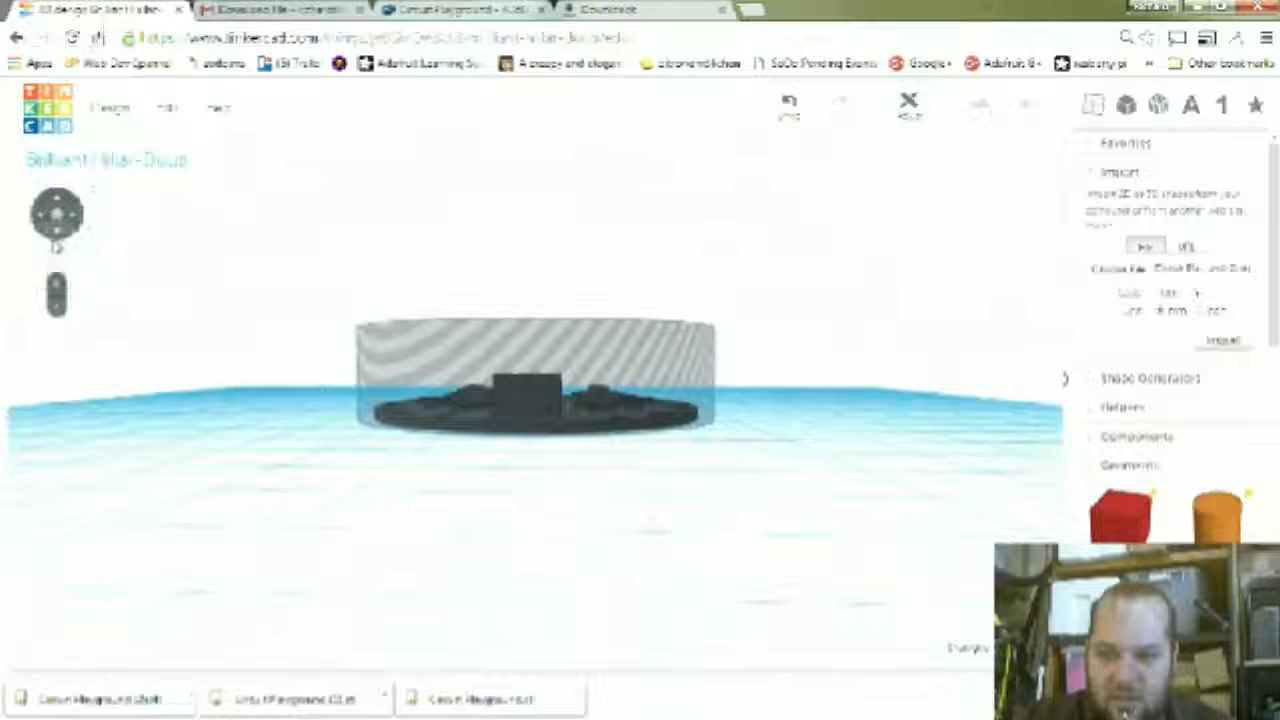
{"action": "left_click", "coordinate": [57, 238]}
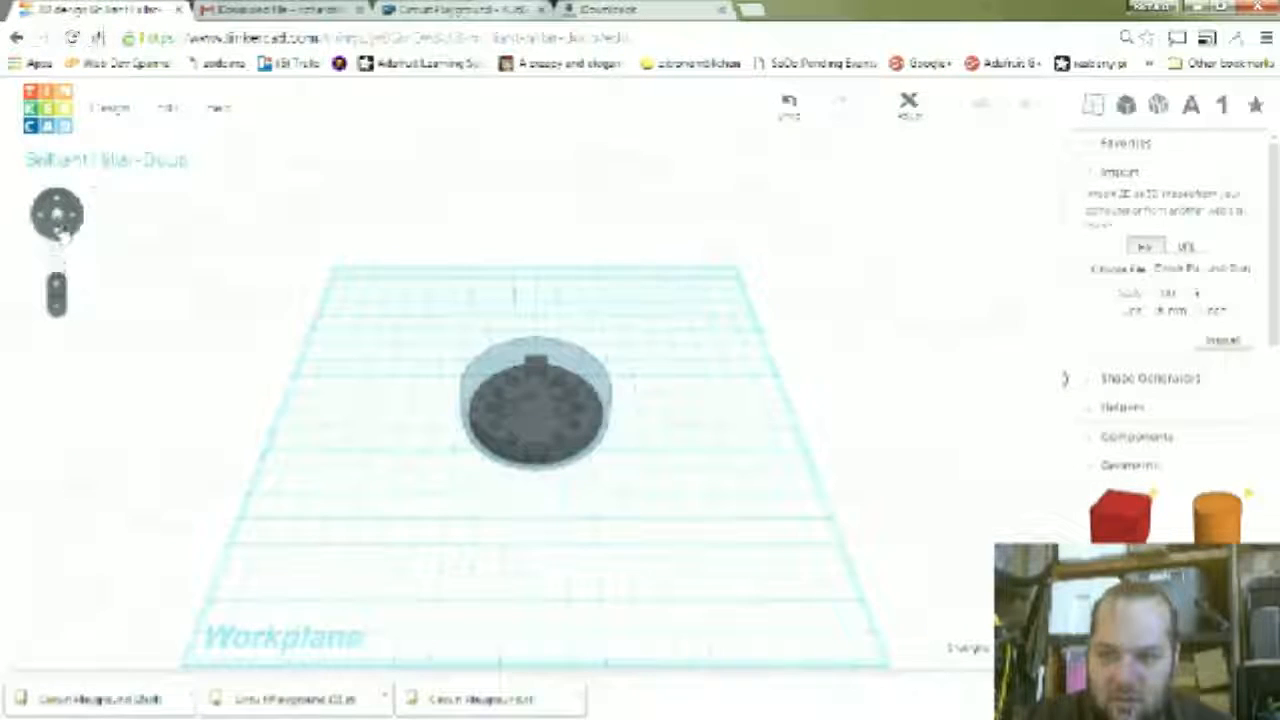
{"action": "left_click", "coordinate": [60, 213]}
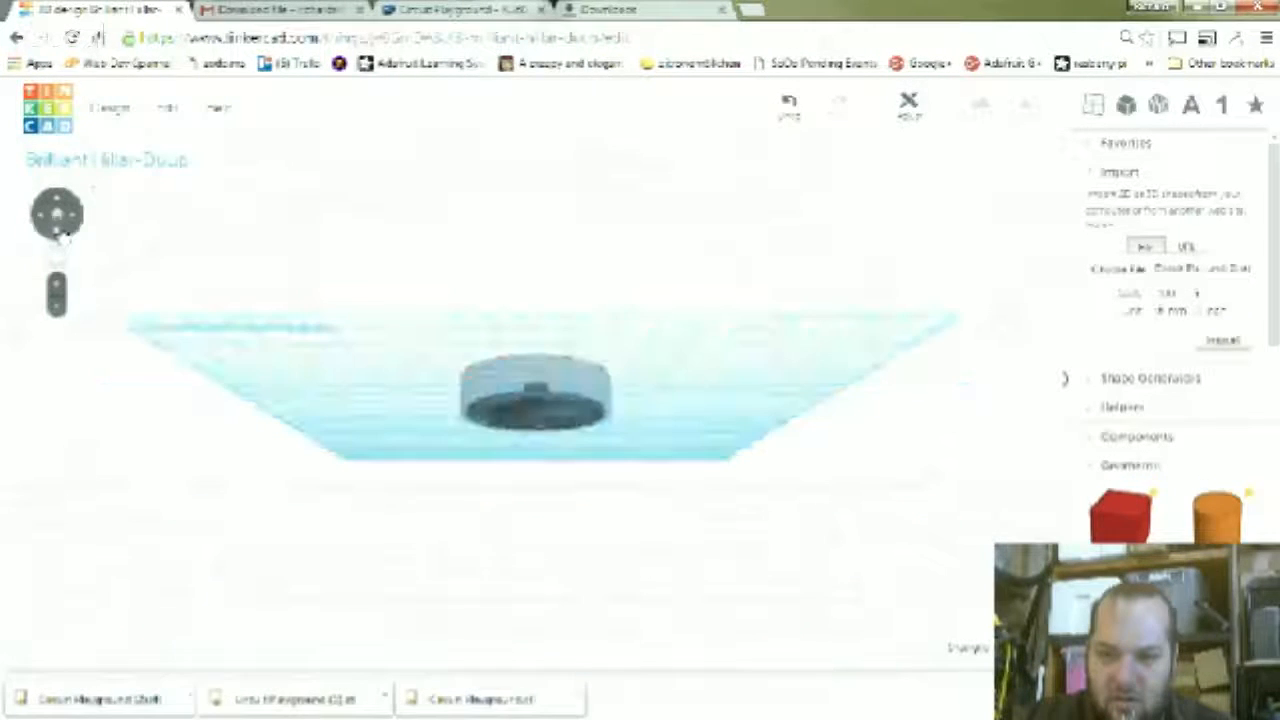
{"action": "left_click", "coordinate": [57, 213]}
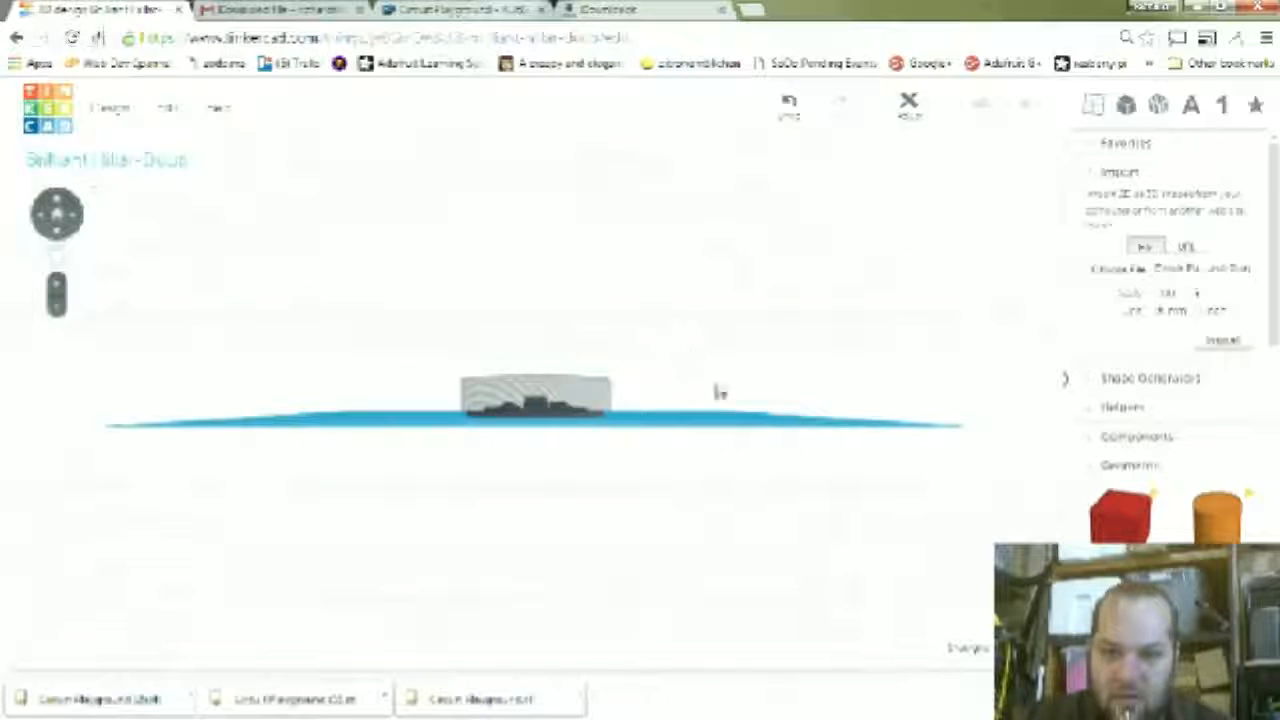
{"action": "right_click_drag", "start_coordinate": [538, 440], "coordinate": [537, 486]}
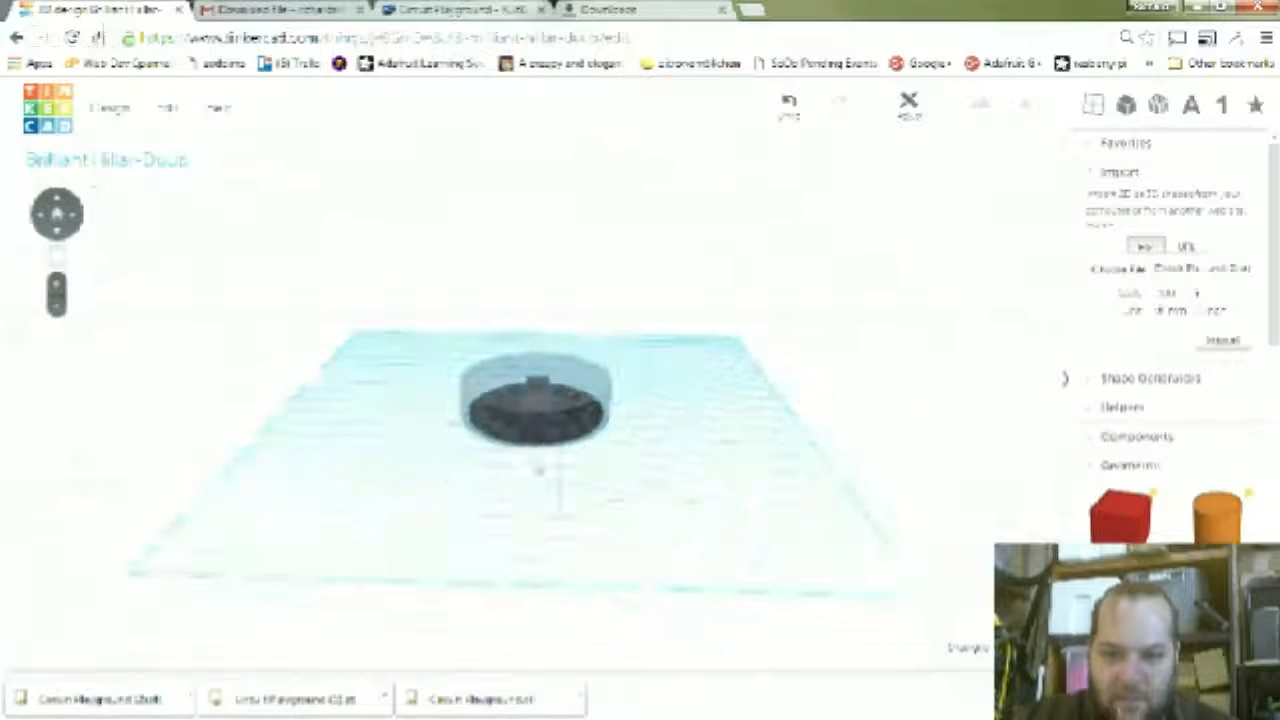
{"action": "right_click_drag", "start_coordinate": [530, 419], "coordinate": [531, 412]}
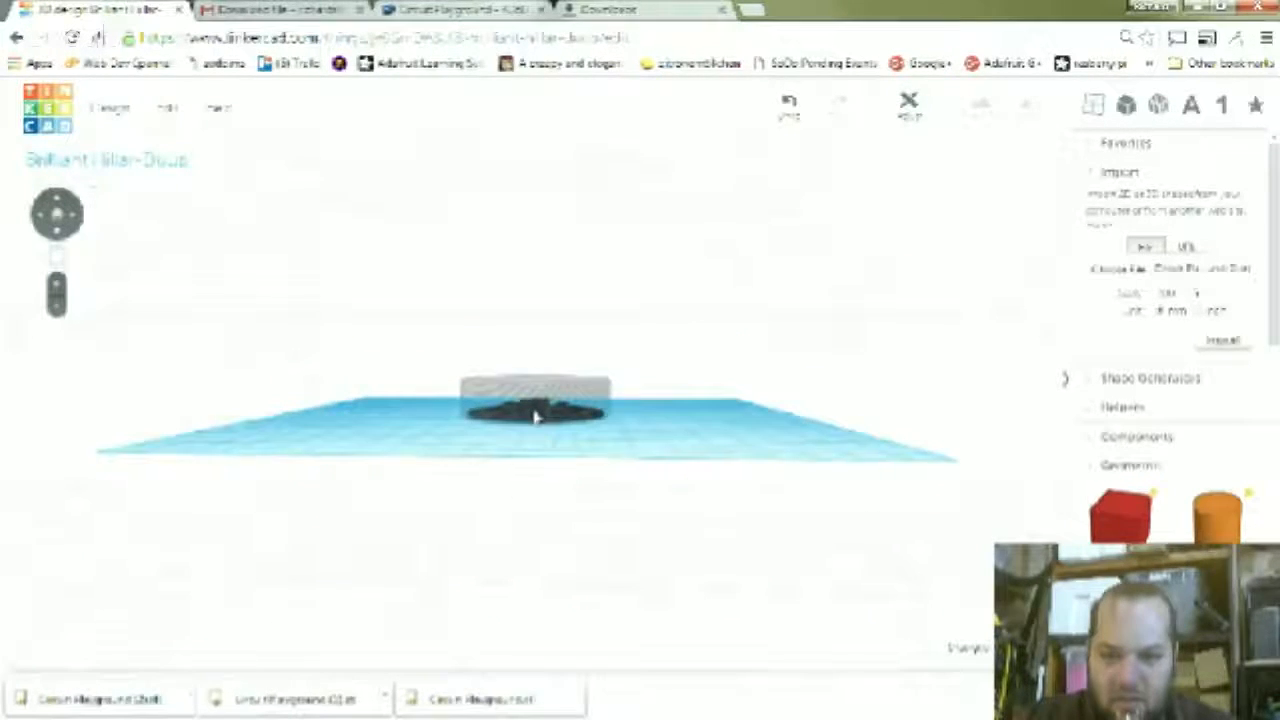
{"action": "scroll", "coordinate": [527, 418], "scroll_direction": "up", "scroll_amount": 3}
{"action": "scroll", "coordinate": [523, 420], "scroll_direction": "up", "scroll_amount": 3}
{"action": "scroll", "coordinate": [518, 428], "scroll_direction": "down", "scroll_amount": 4}
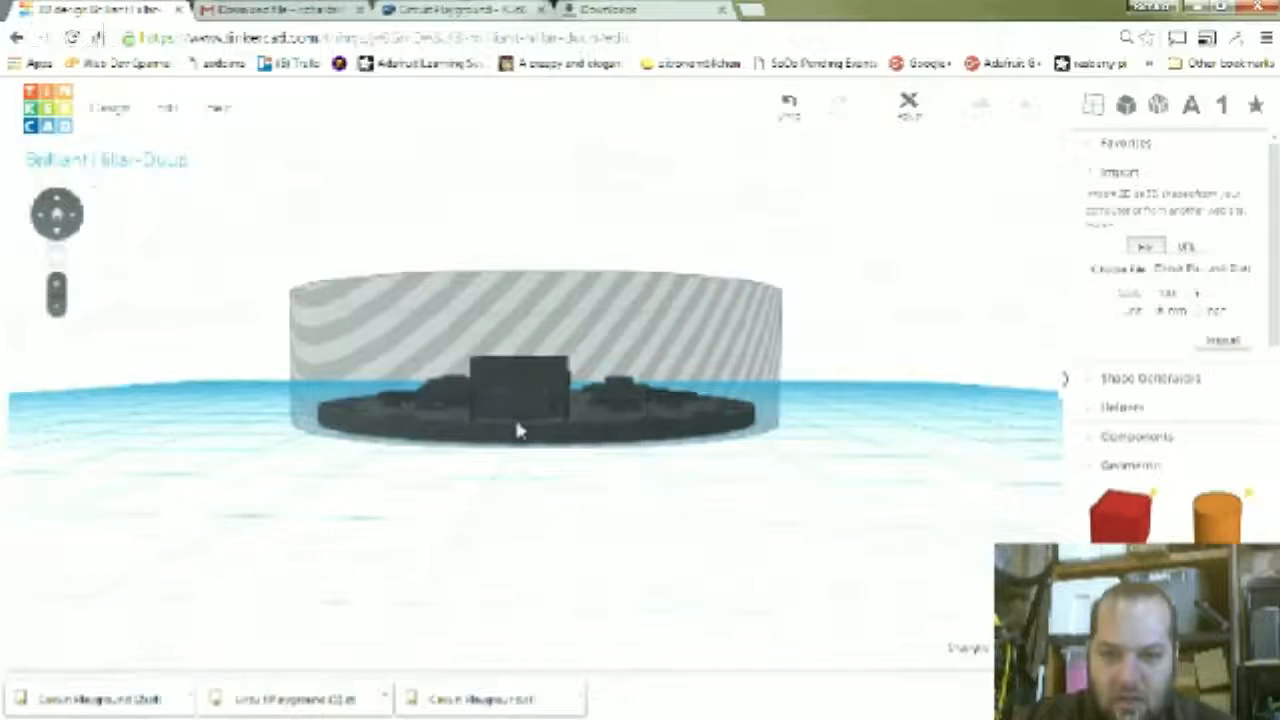
{"action": "right_click_drag", "start_coordinate": [566, 529], "coordinate": [566, 527]}
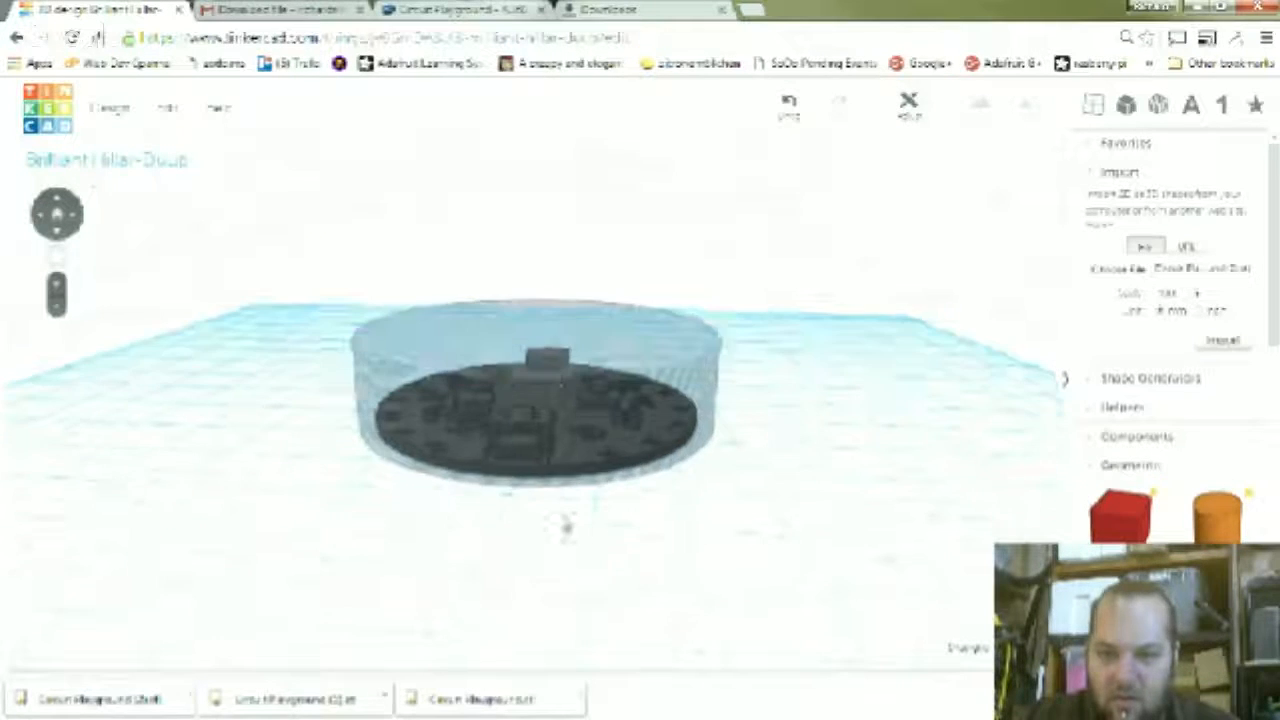
- Reduce the height of the cylinder hole around the board to about 7.3 mm
{"action": "left_click", "coordinate": [588, 368]}
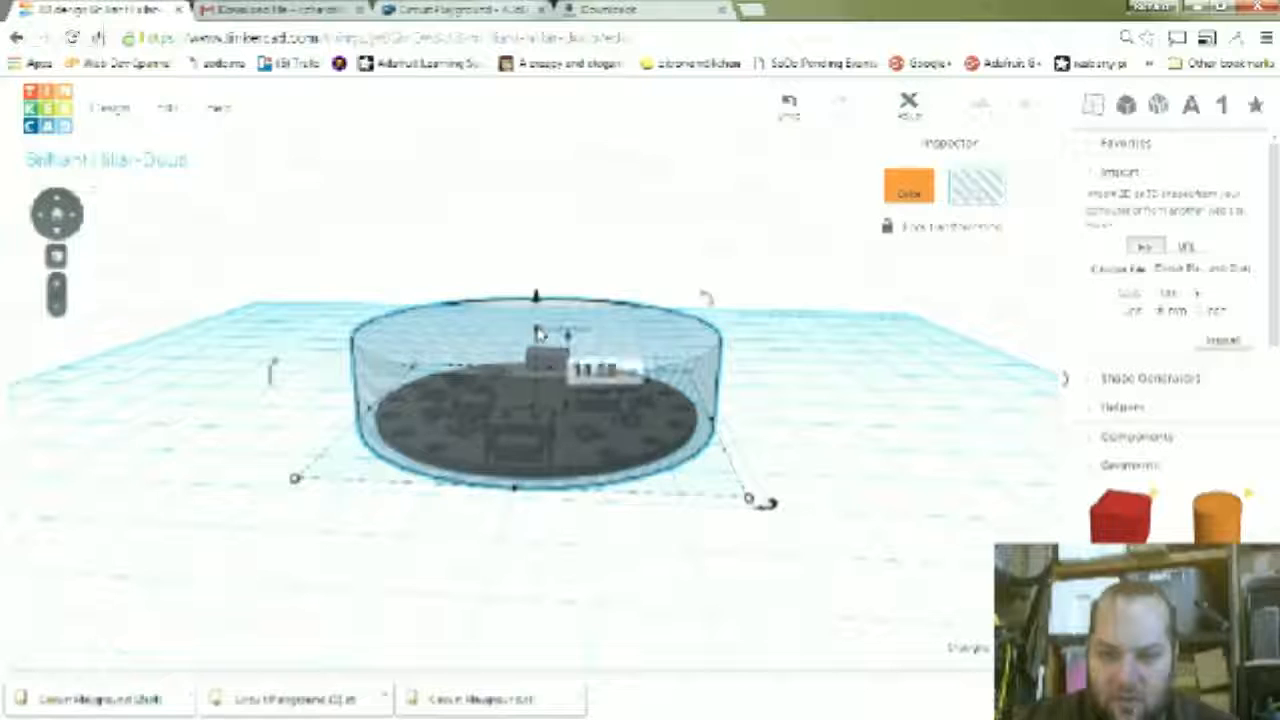
{"action": "left_click_drag", "start_coordinate": [537, 333], "coordinate": [540, 369]}
{"action": "left_click", "coordinate": [566, 583]}
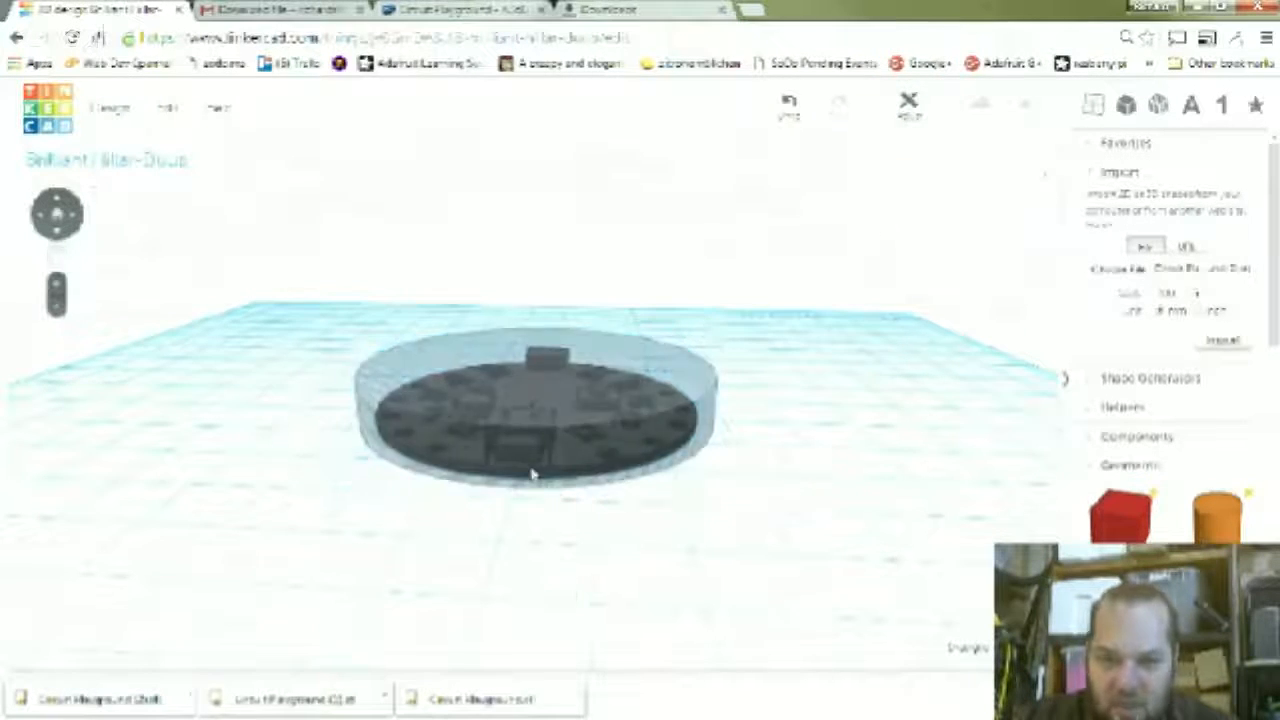
- Raise the cylinder hole off the workplane so that it floats clear above the board model
{"action": "left_click", "coordinate": [614, 391]}
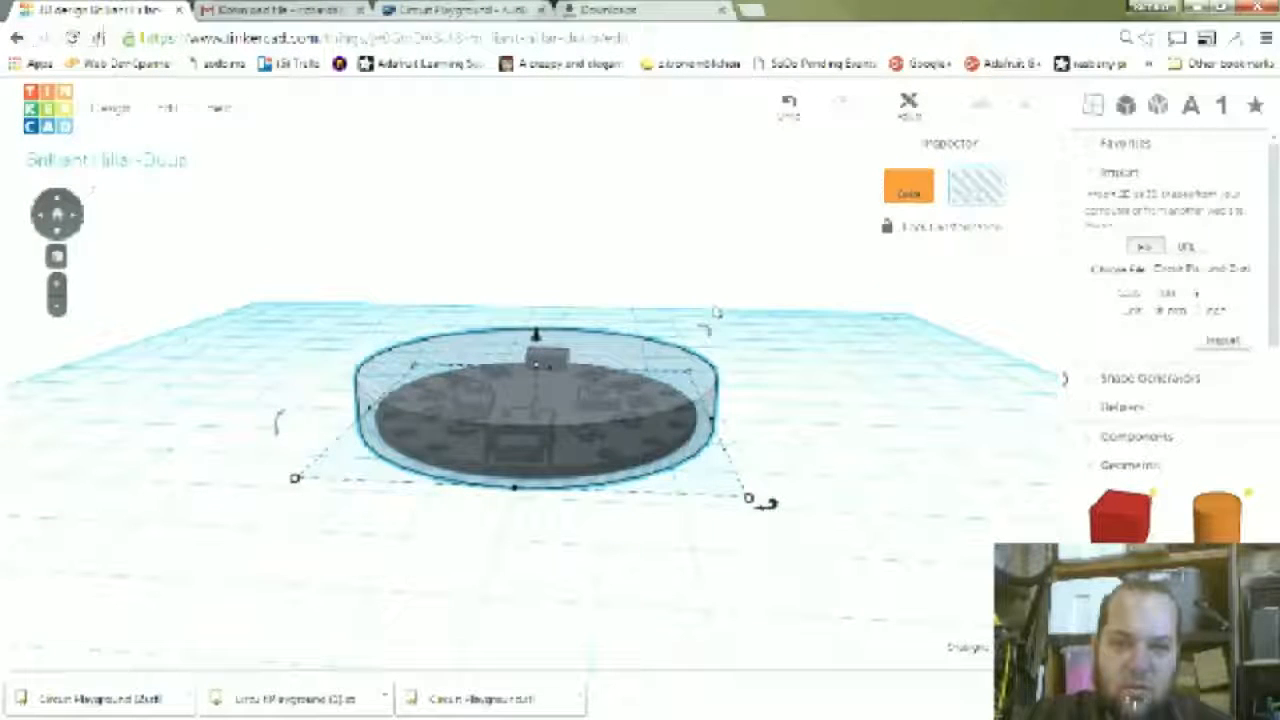
{"action": "left_click_drag", "start_coordinate": [536, 334], "coordinate": [555, 190]}
{"action": "left_click", "coordinate": [545, 405]}
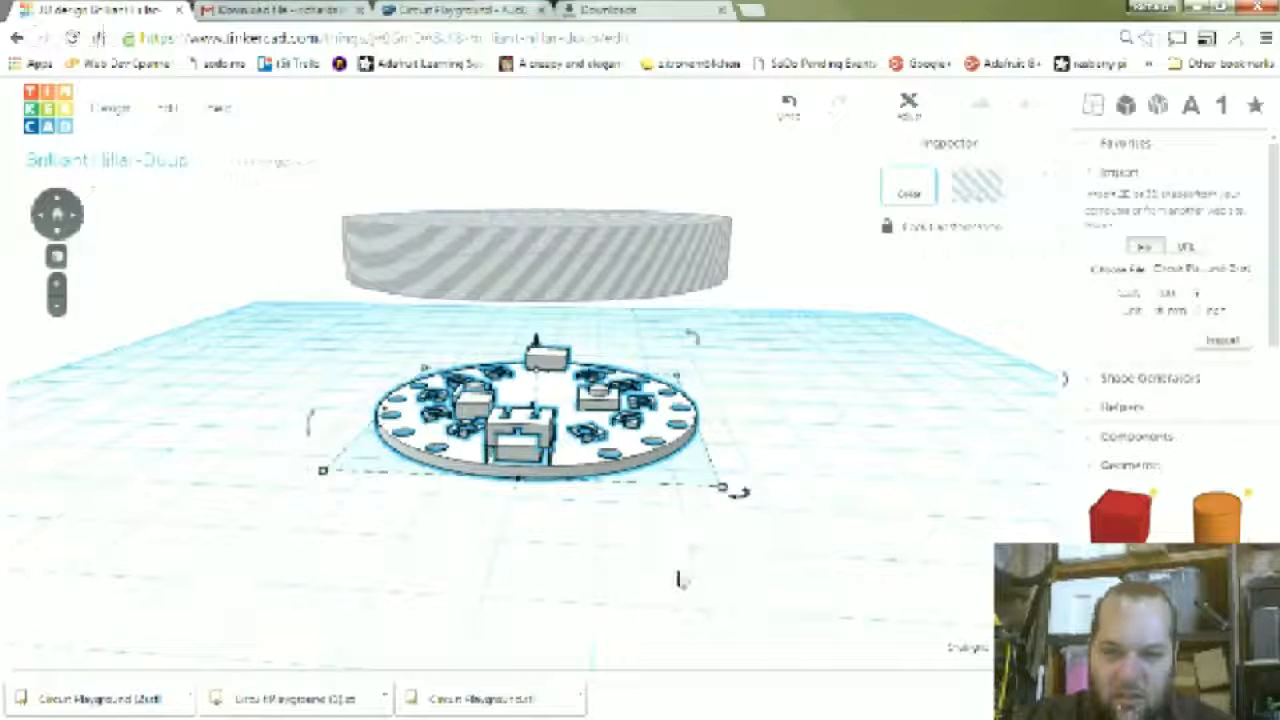
{"action": "mouse_move", "coordinate": [667, 568]}
{"action": "right_mouse_down"}
{"action": "mouse_move", "coordinate": [643, 500]}
{"action": "mouse_move", "coordinate": [668, 543]}
{"action": "right_mouse_up"}
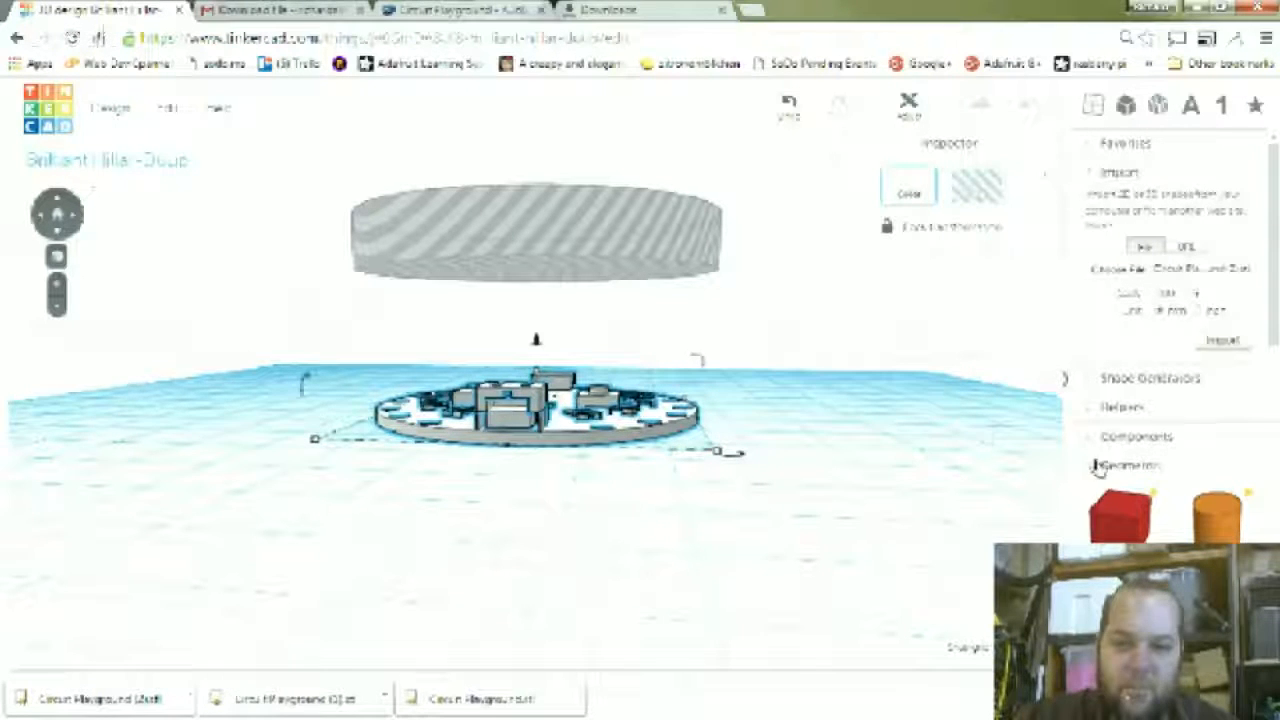
{"action": "left_click", "coordinate": [789, 491]}
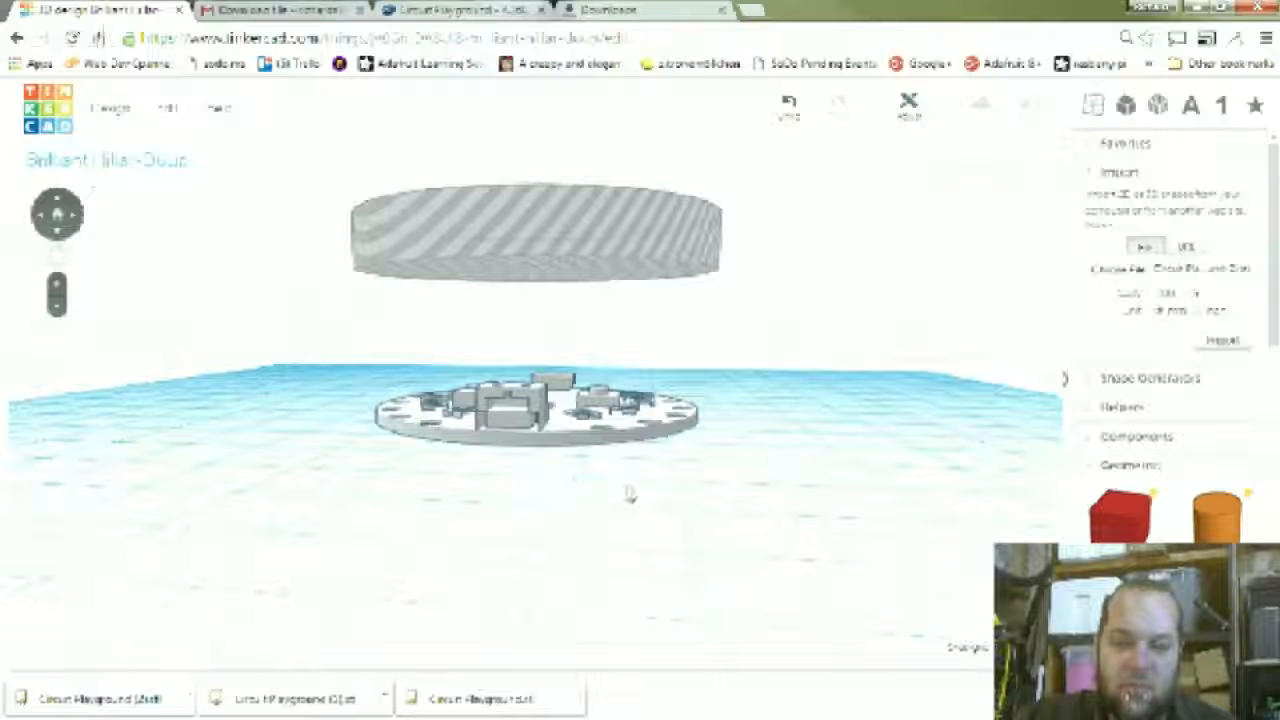
{"action": "right_click_drag", "start_coordinate": [531, 466], "coordinate": [569, 552]}
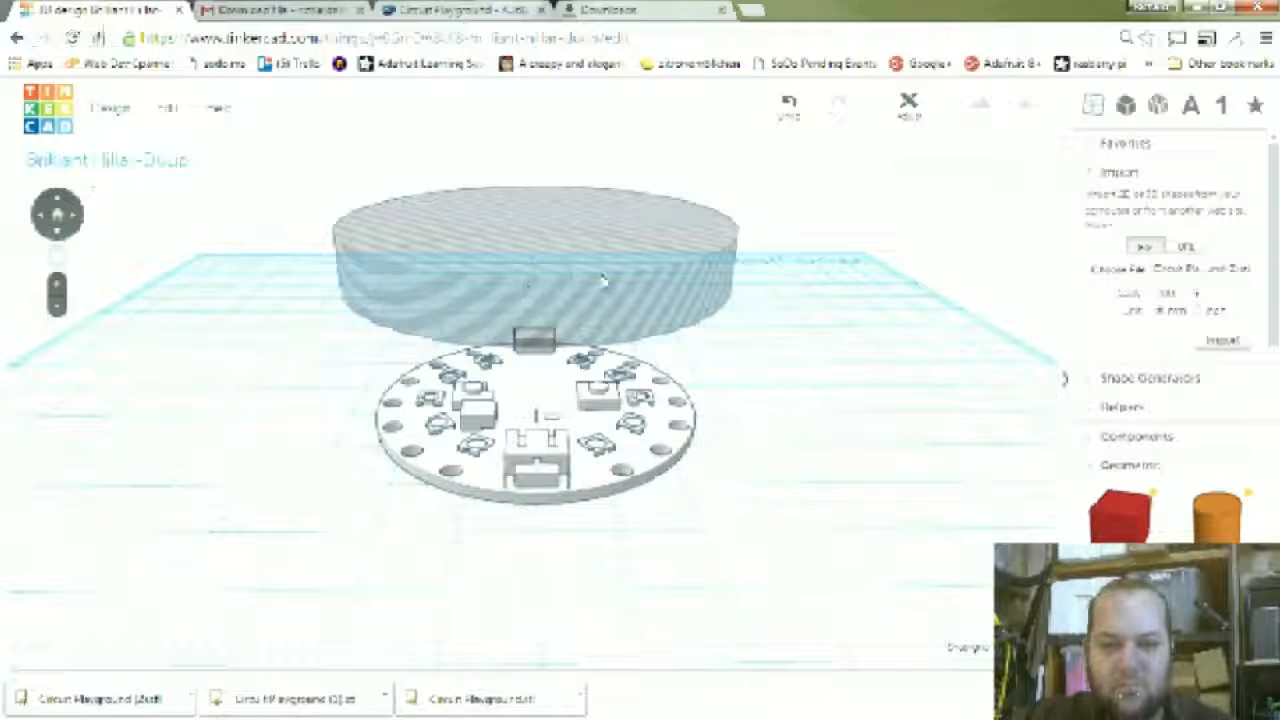
- Duplicate the floating cylinder hole and raise the copy so it partly overlaps the original from above
{"action": "left_click", "coordinate": [528, 310]}
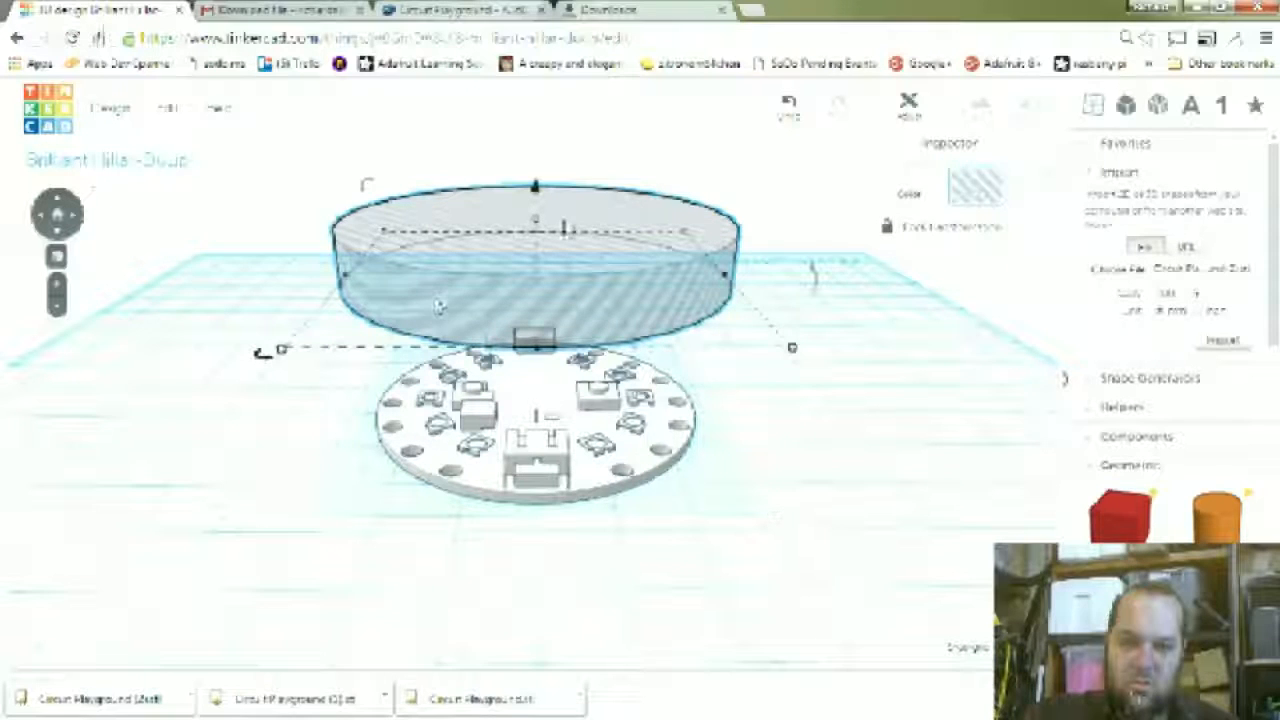
{"action": "left_click", "coordinate": [166, 107]}
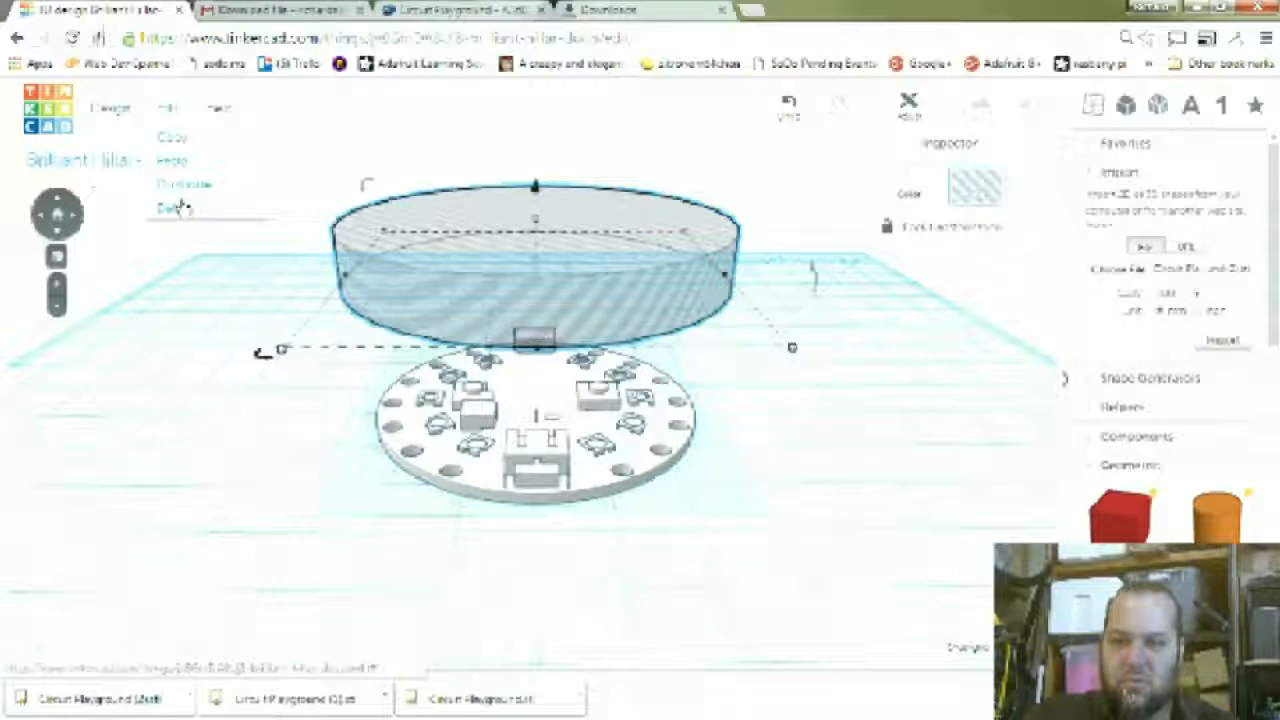
{"action": "left_click", "coordinate": [186, 186]}
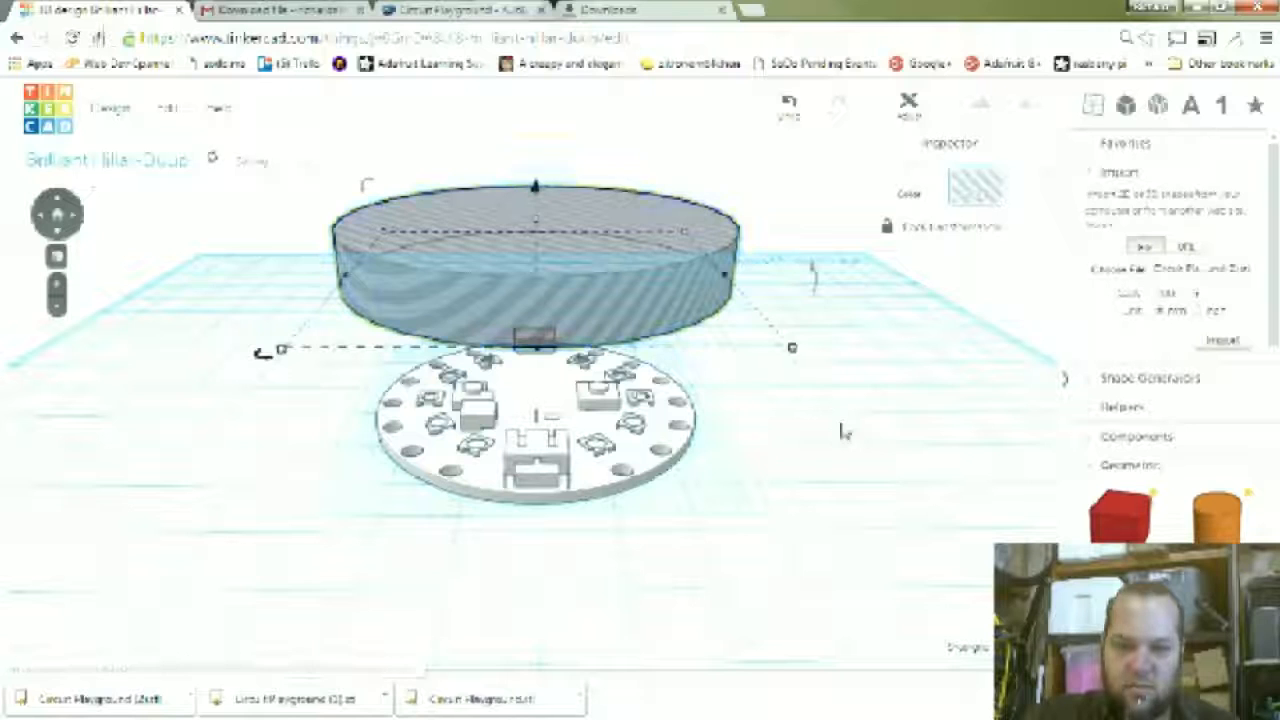
{"action": "left_click", "coordinate": [840, 428]}
{"action": "left_click", "coordinate": [517, 295]}
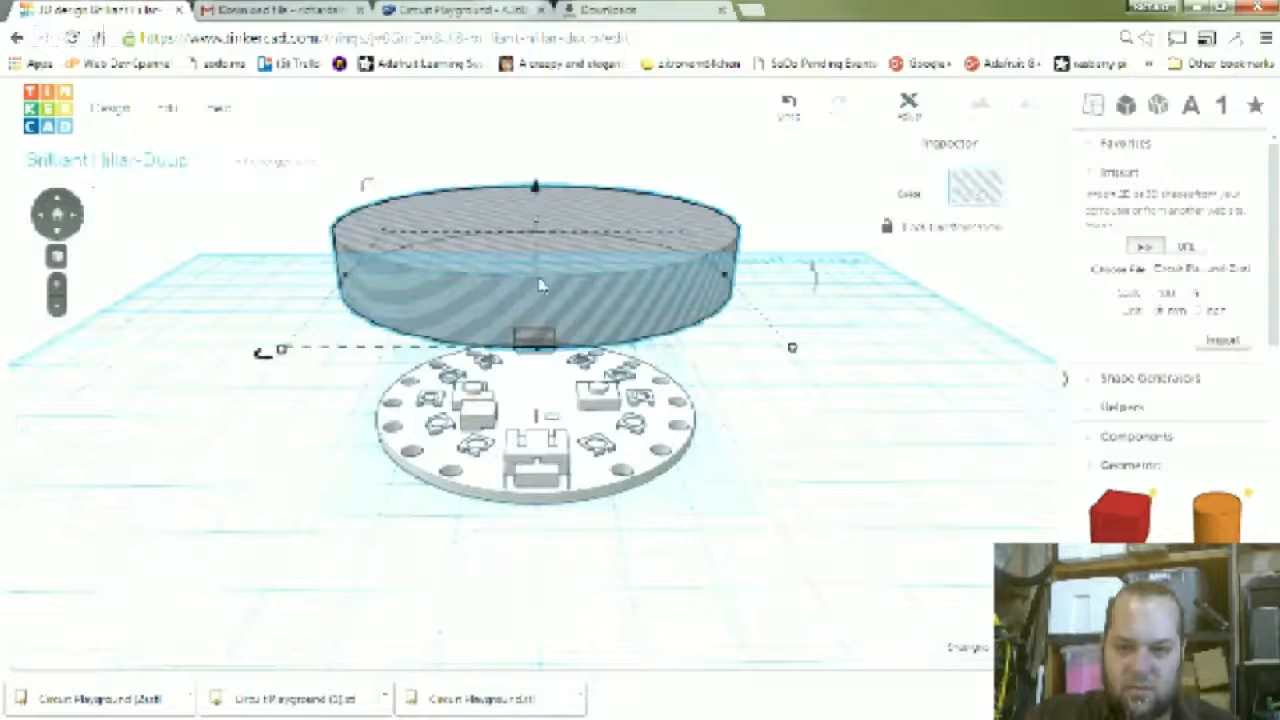
{"action": "left_click_drag", "start_coordinate": [535, 188], "coordinate": [551, 142]}
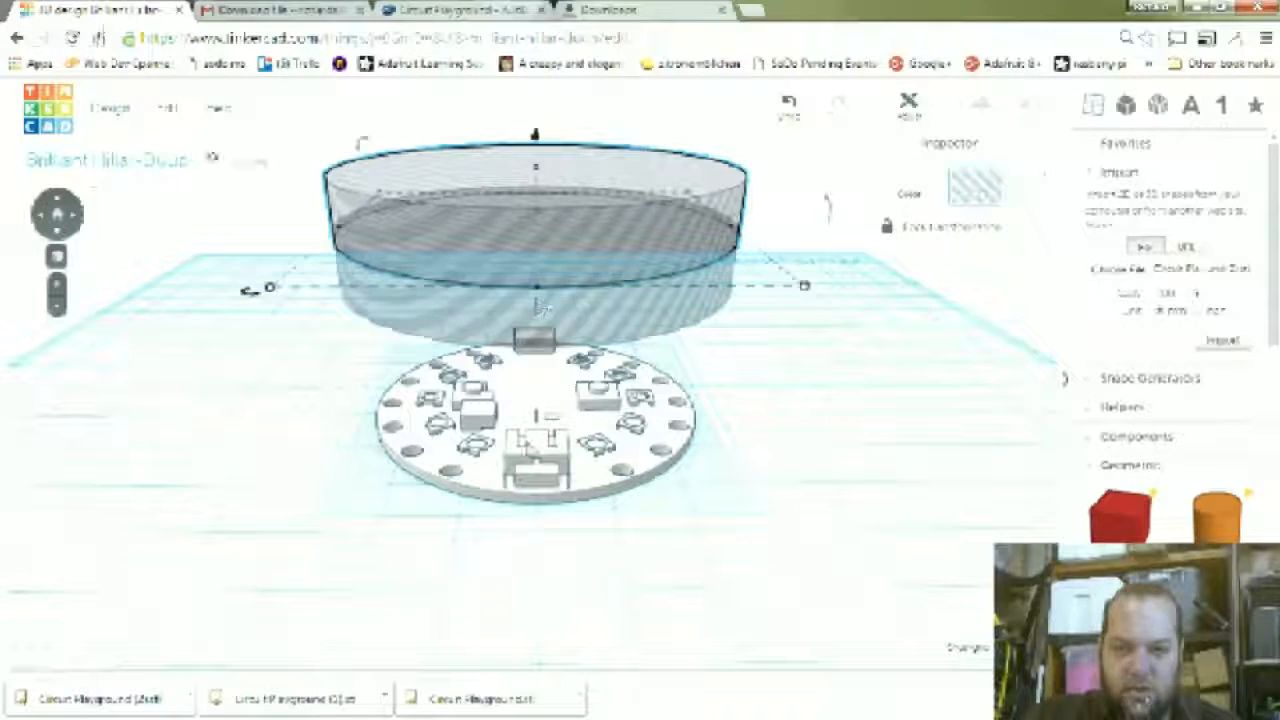
- Shrink the upper cylinder hole evenly to 51 mm in width and depth
{"action": "scroll", "coordinate": [627, 515], "scroll_direction": "down", "scroll_amount": 2}
{"action": "scroll", "coordinate": [627, 515], "scroll_direction": "up", "scroll_amount": 2}
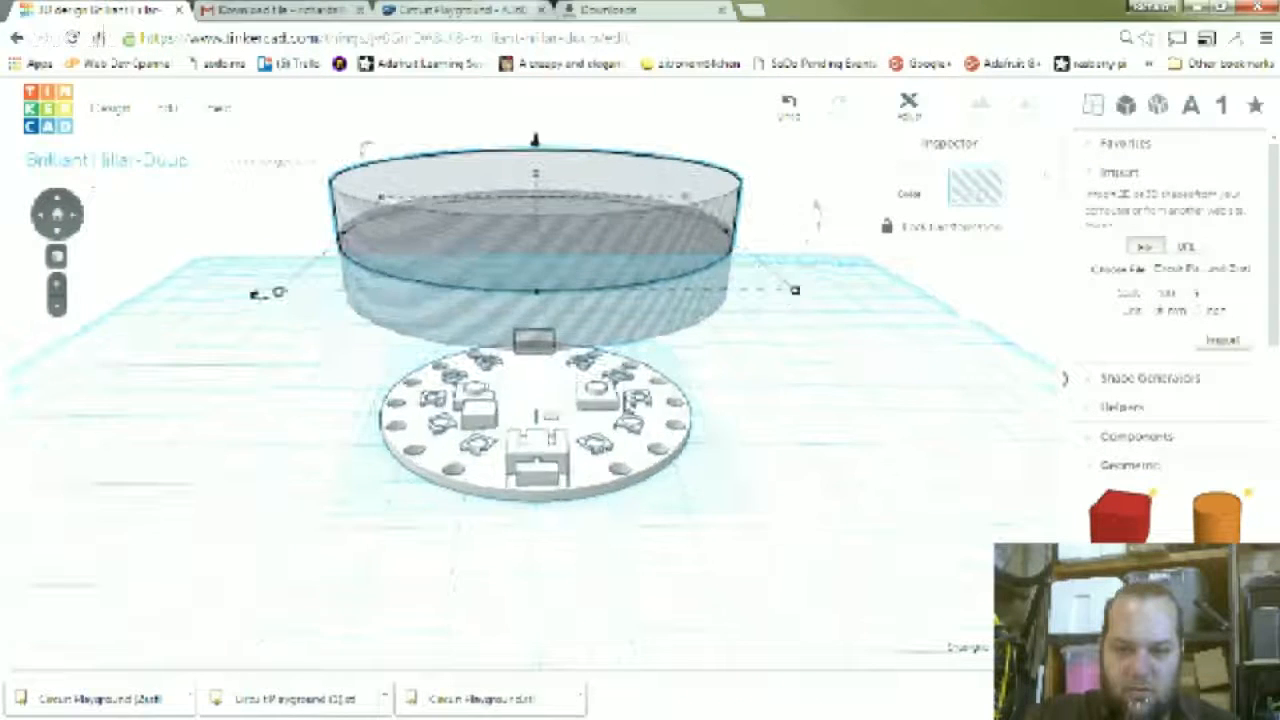
{"action": "mouse_move", "coordinate": [808, 290]}
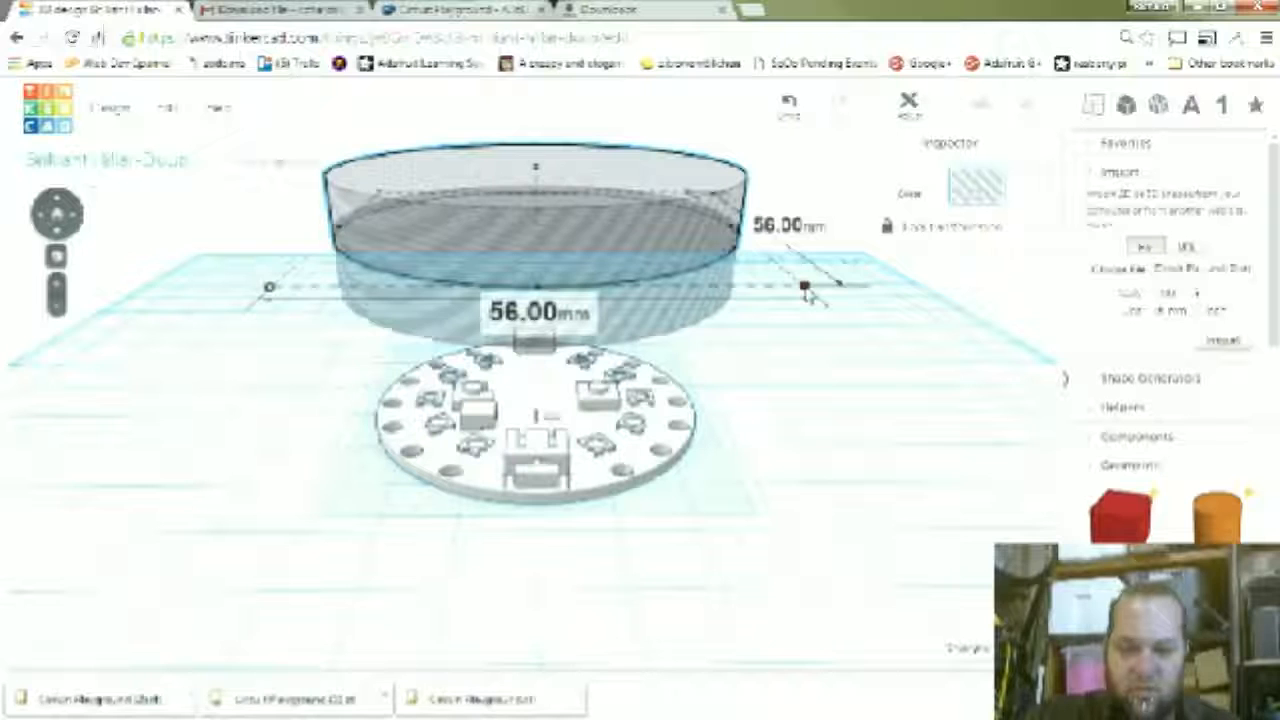
{"action": "left_click_drag", "start_coordinate": [808, 292], "coordinate": [741, 280]}
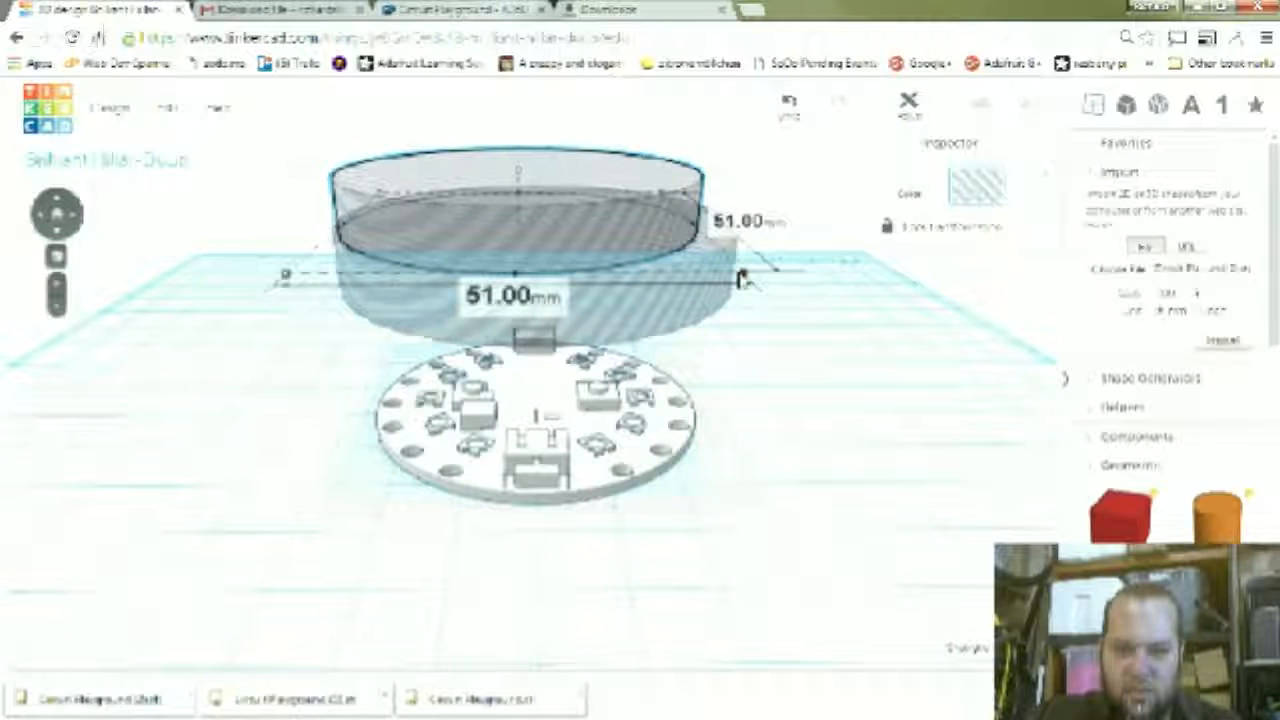
{"action": "left_click_drag", "start_coordinate": [741, 280], "coordinate": [743, 279]}
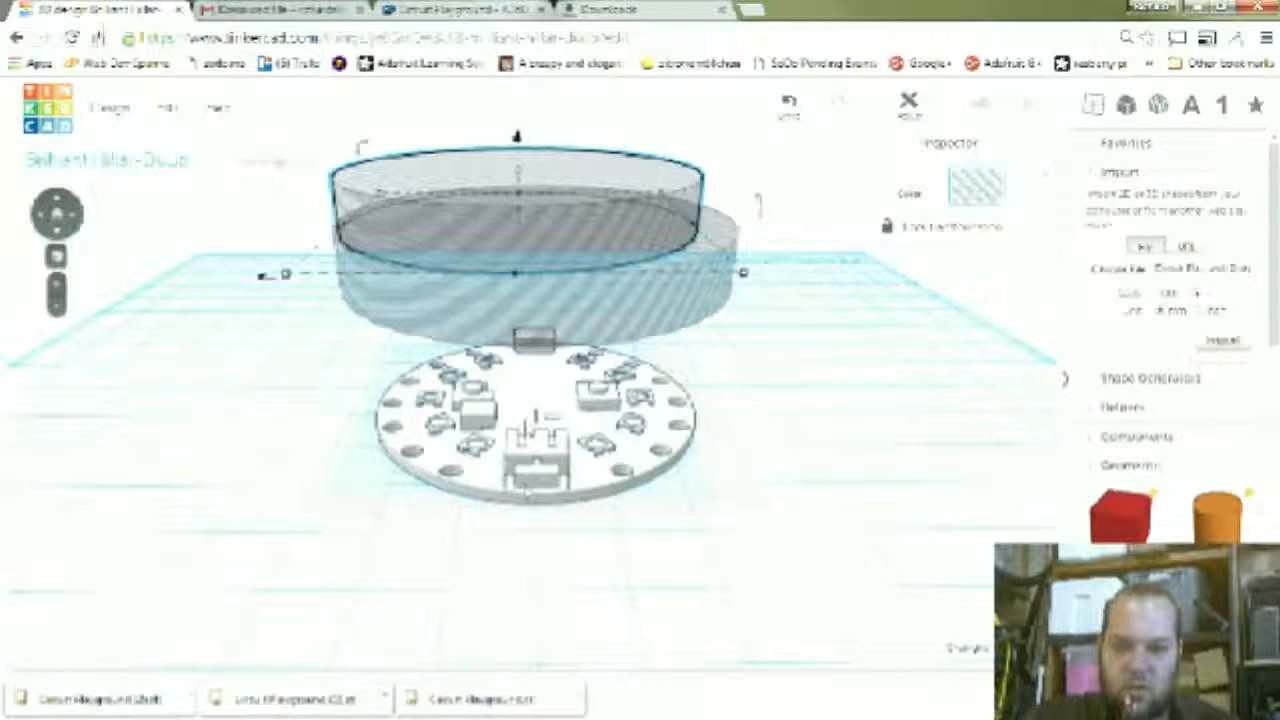
- Check the height of the board model and then that of the upper cylinder hole
{"action": "left_click", "coordinate": [527, 440]}
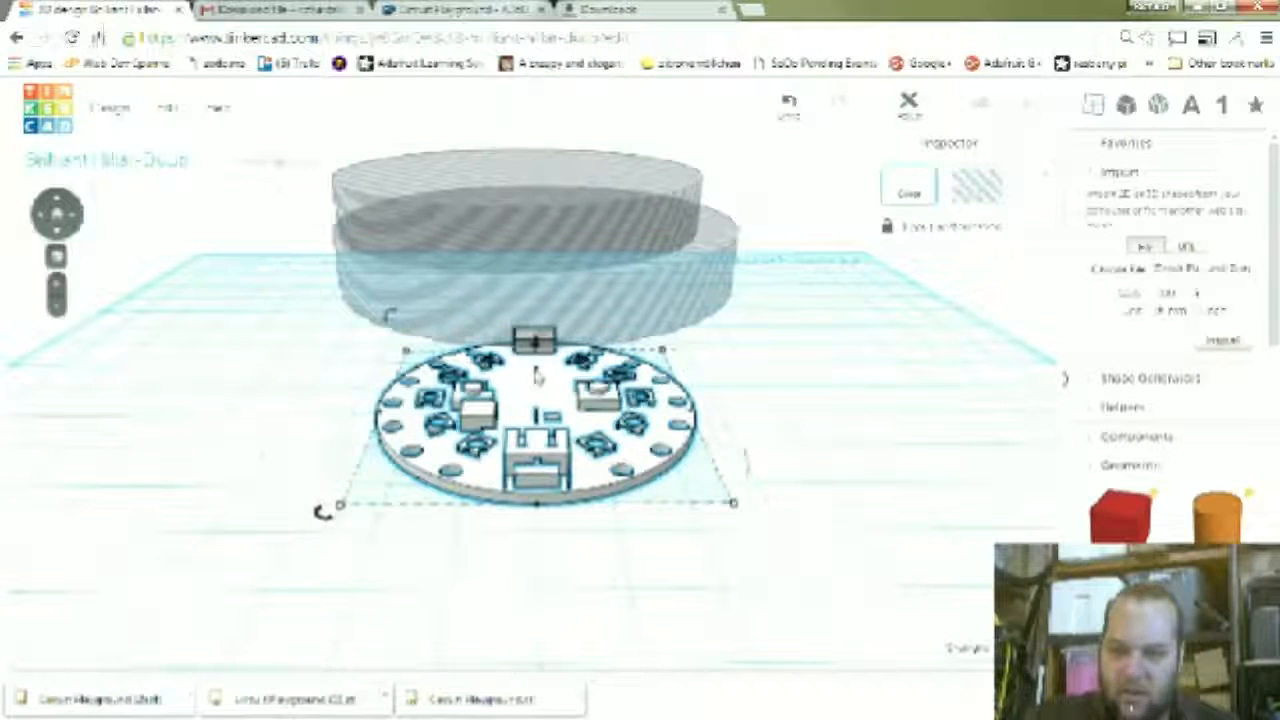
{"action": "mouse_move", "coordinate": [538, 376]}
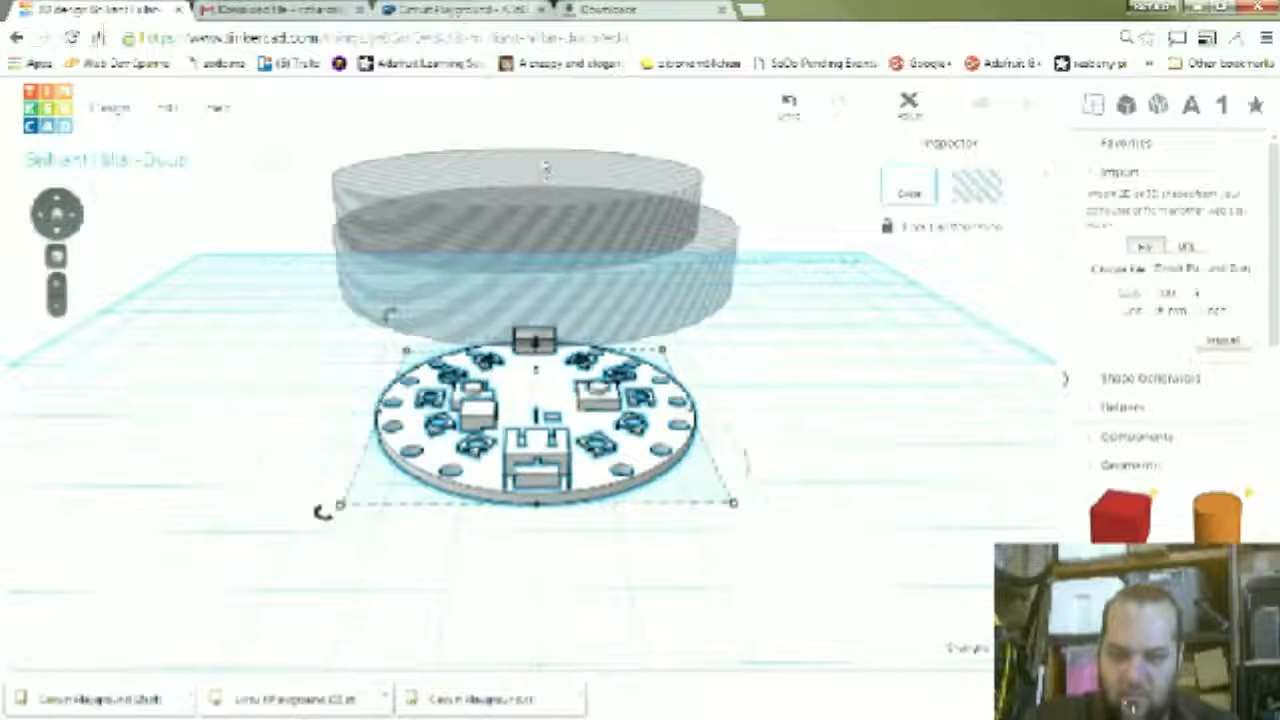
{"action": "left_click", "coordinate": [546, 182]}
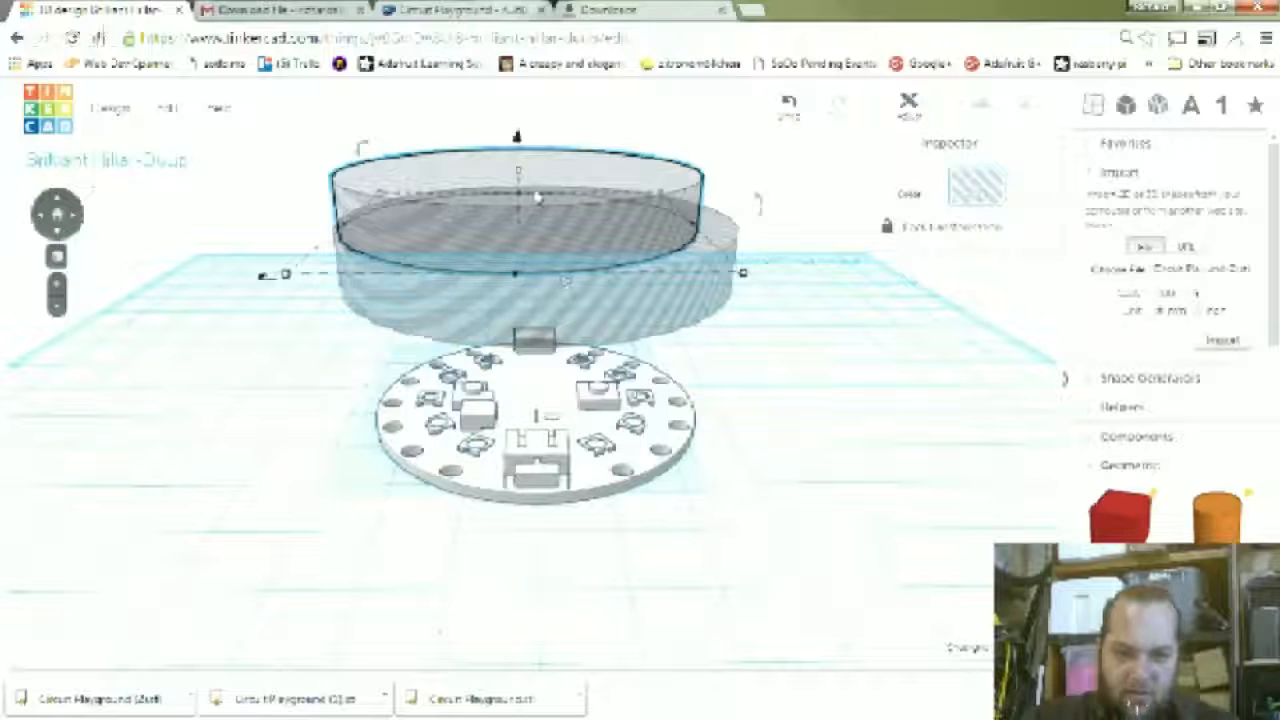
{"action": "mouse_move", "coordinate": [521, 176]}
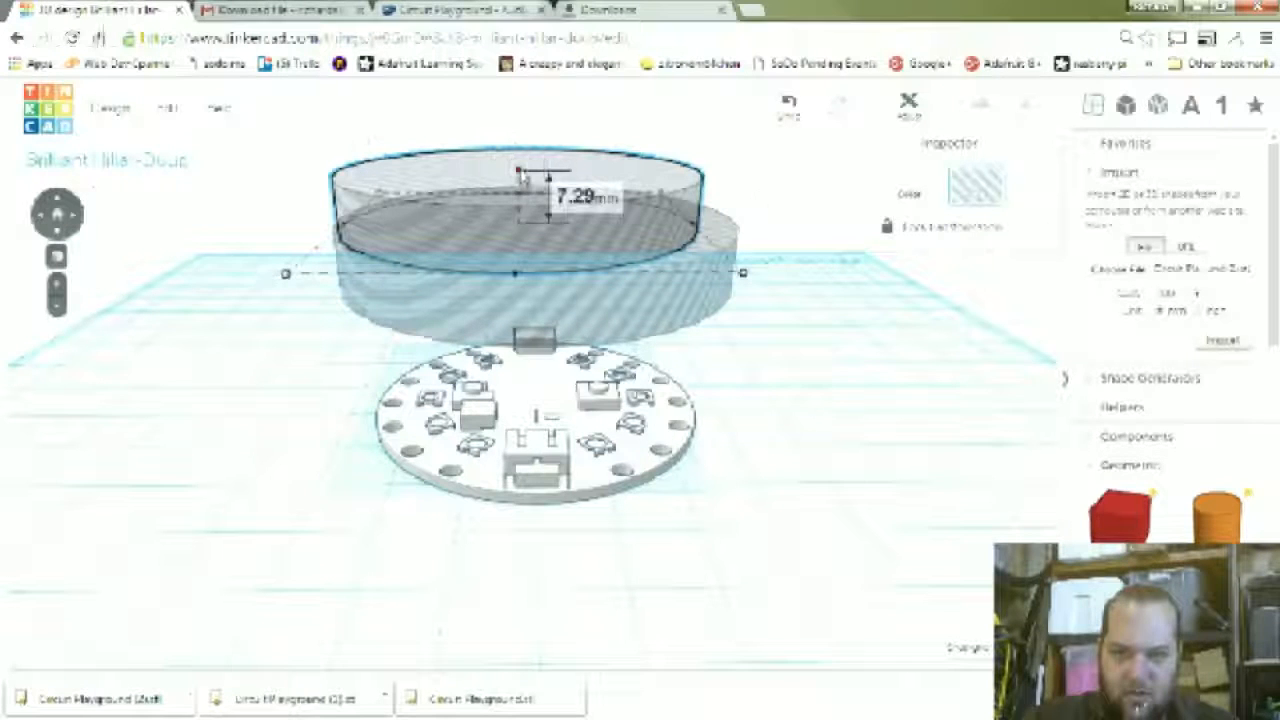
- Reduce the upper cylinder hole's height to 7.25 mm and compare it with the lower cylinder hole's height
{"action": "left_click_drag", "start_coordinate": [519, 172], "coordinate": [519, 174]}
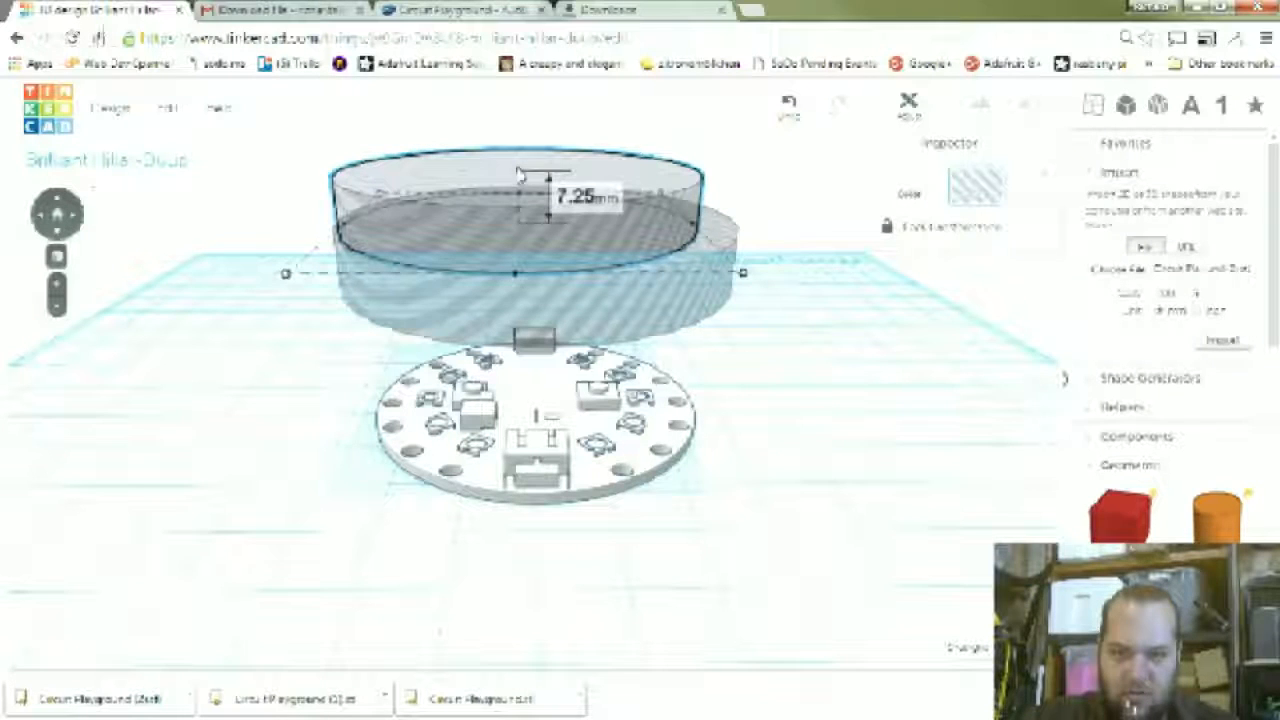
{"action": "left_click", "coordinate": [645, 304]}
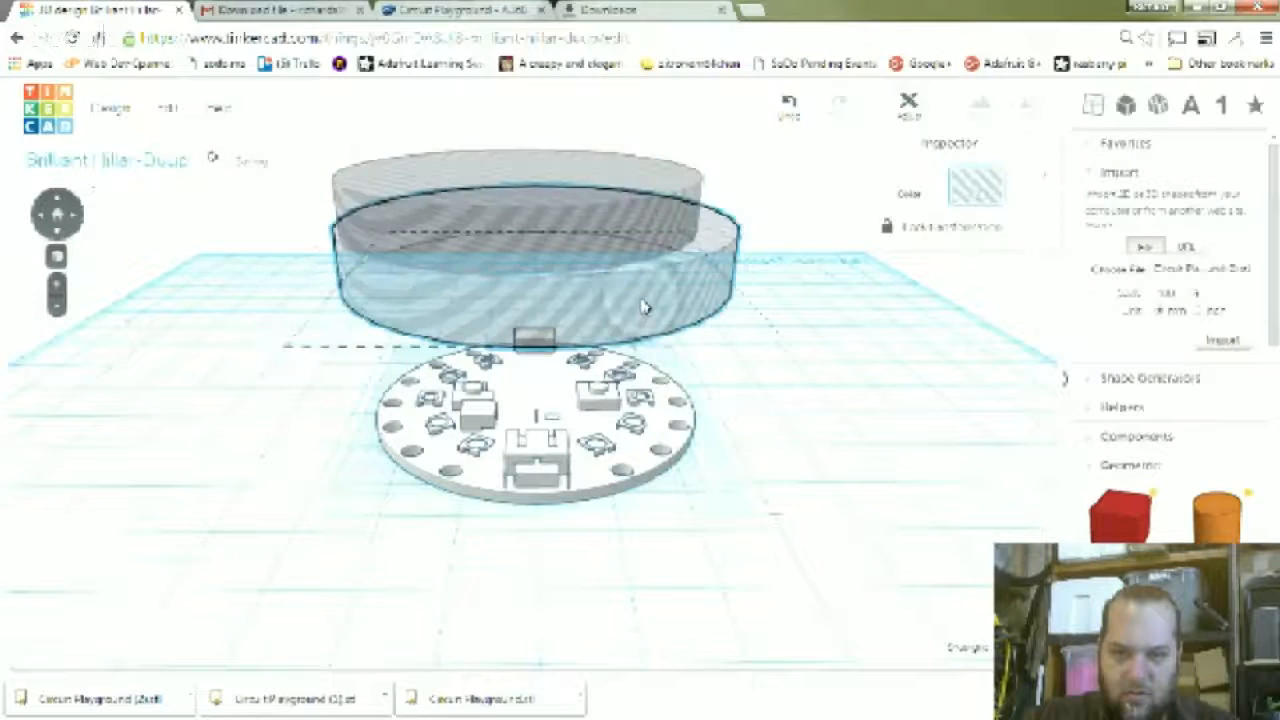
{"action": "mouse_move", "coordinate": [536, 221]}
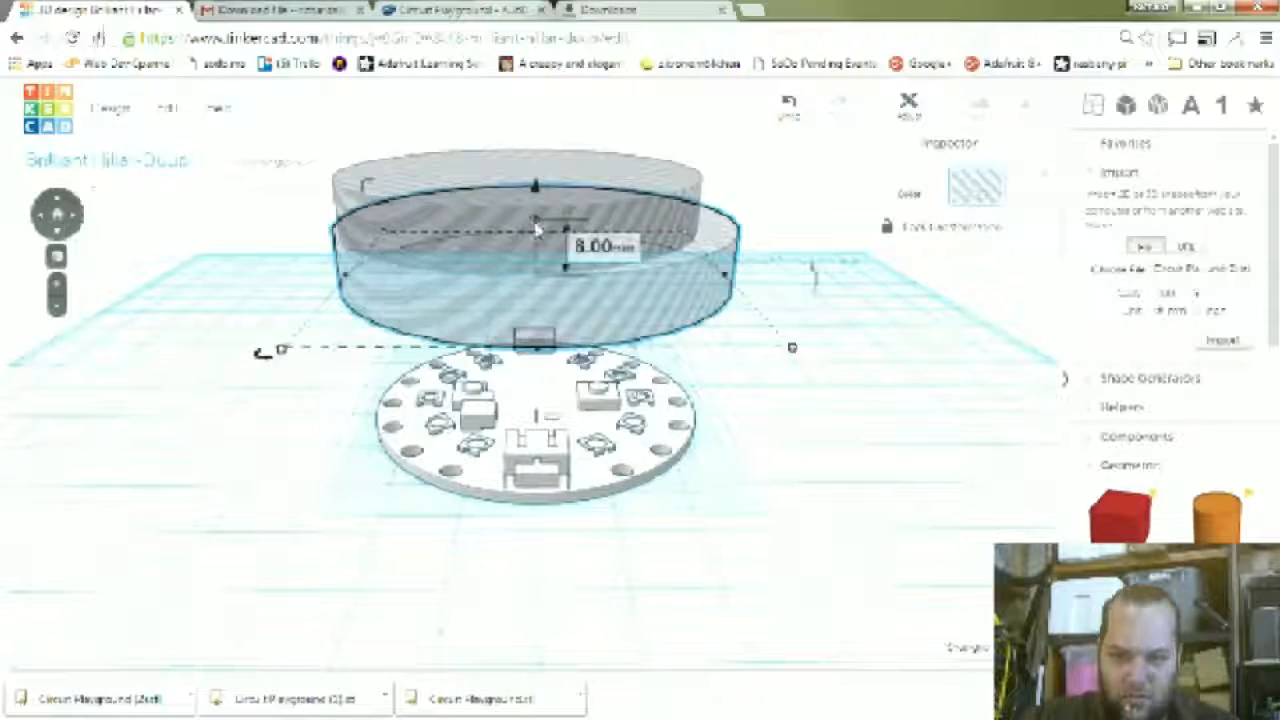
{"action": "left_click", "coordinate": [525, 185]}
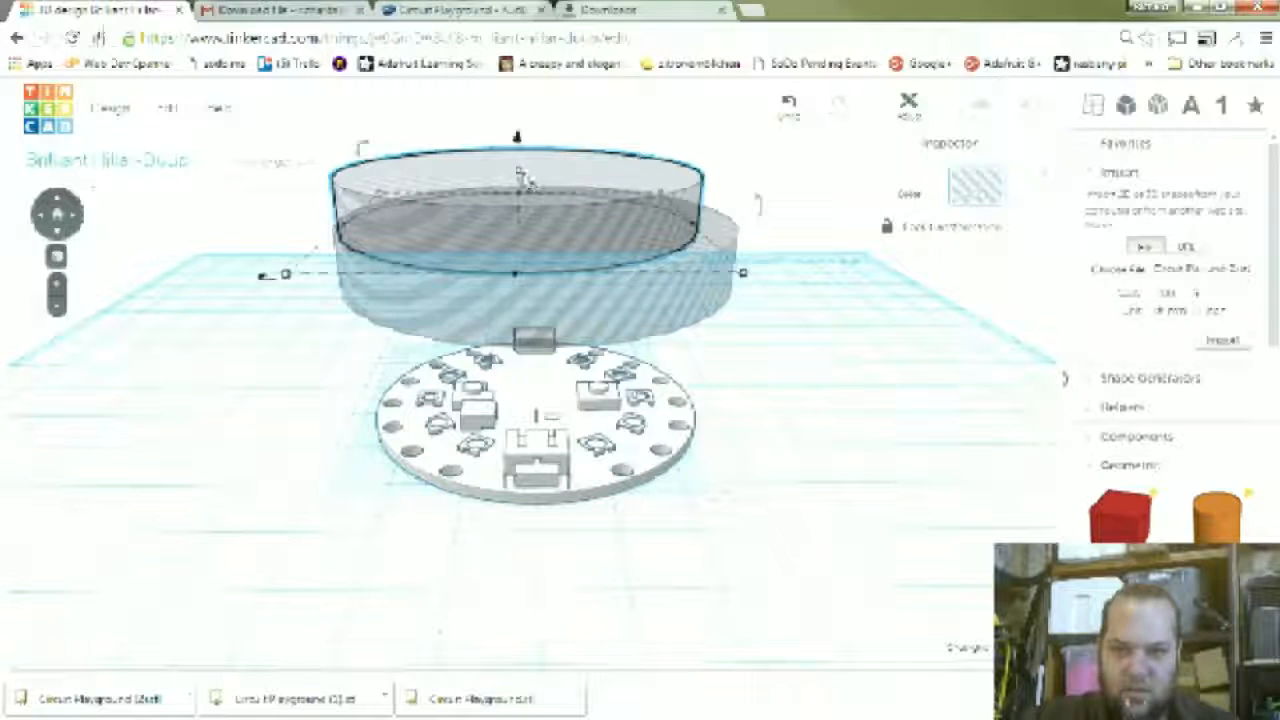
{"action": "mouse_move", "coordinate": [519, 179]}
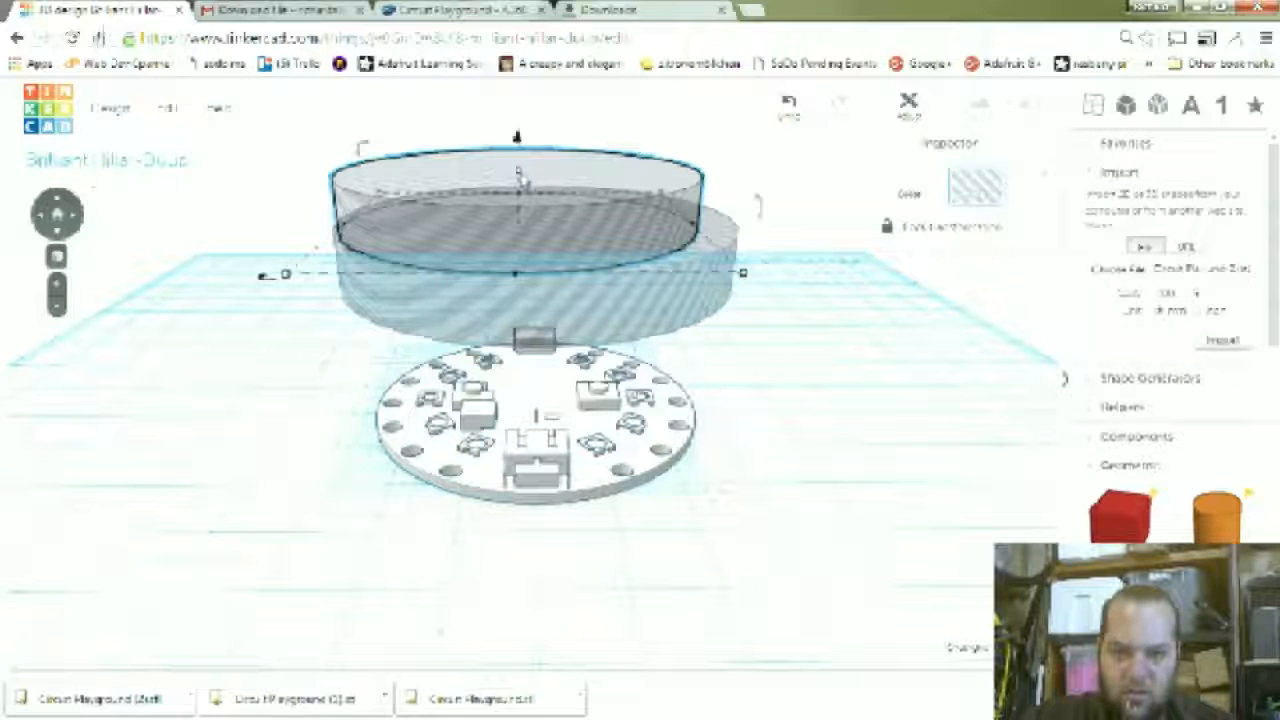
{"action": "left_click_drag", "start_coordinate": [519, 174], "coordinate": [518, 175]}
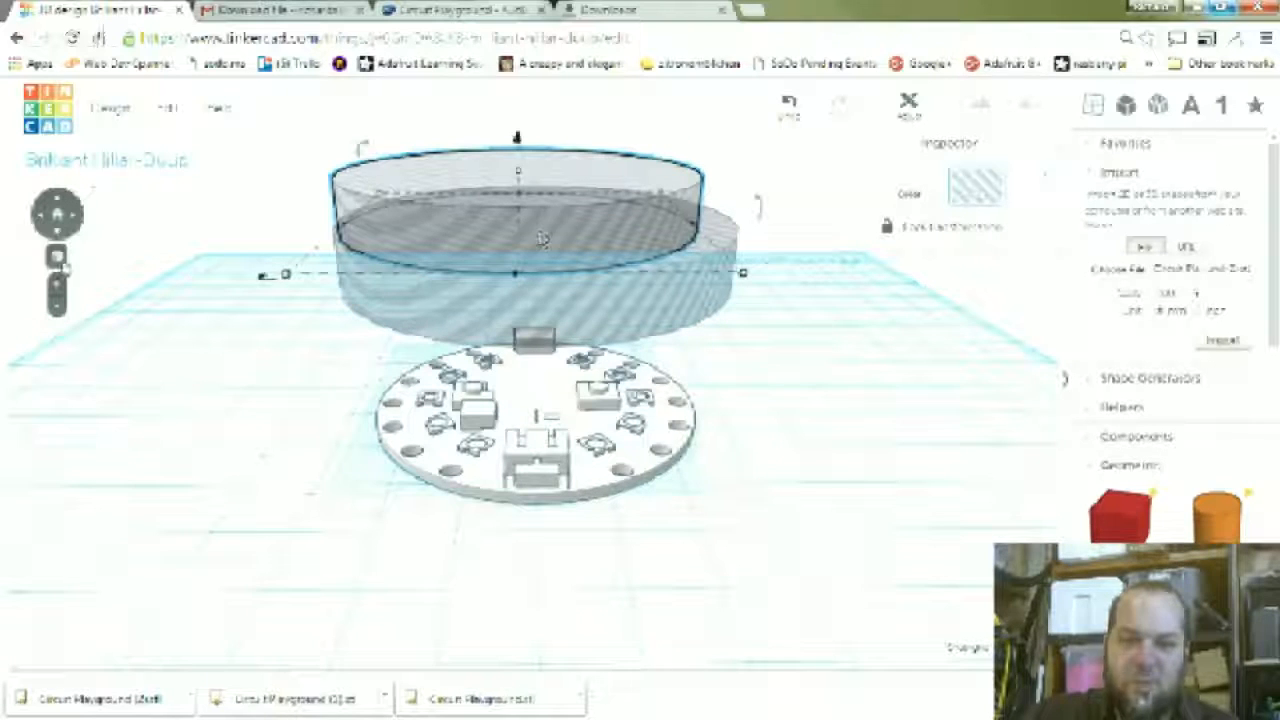
- Select all shapes and align both cylinder holes and the board model to their lowest level on the workplane
{"action": "left_click", "coordinate": [198, 206]}
{"action": "right_click_drag", "start_coordinate": [823, 396], "coordinate": [853, 461]}
{"action": "scroll", "coordinate": [853, 461], "scroll_direction": "down", "scroll_amount": 5}
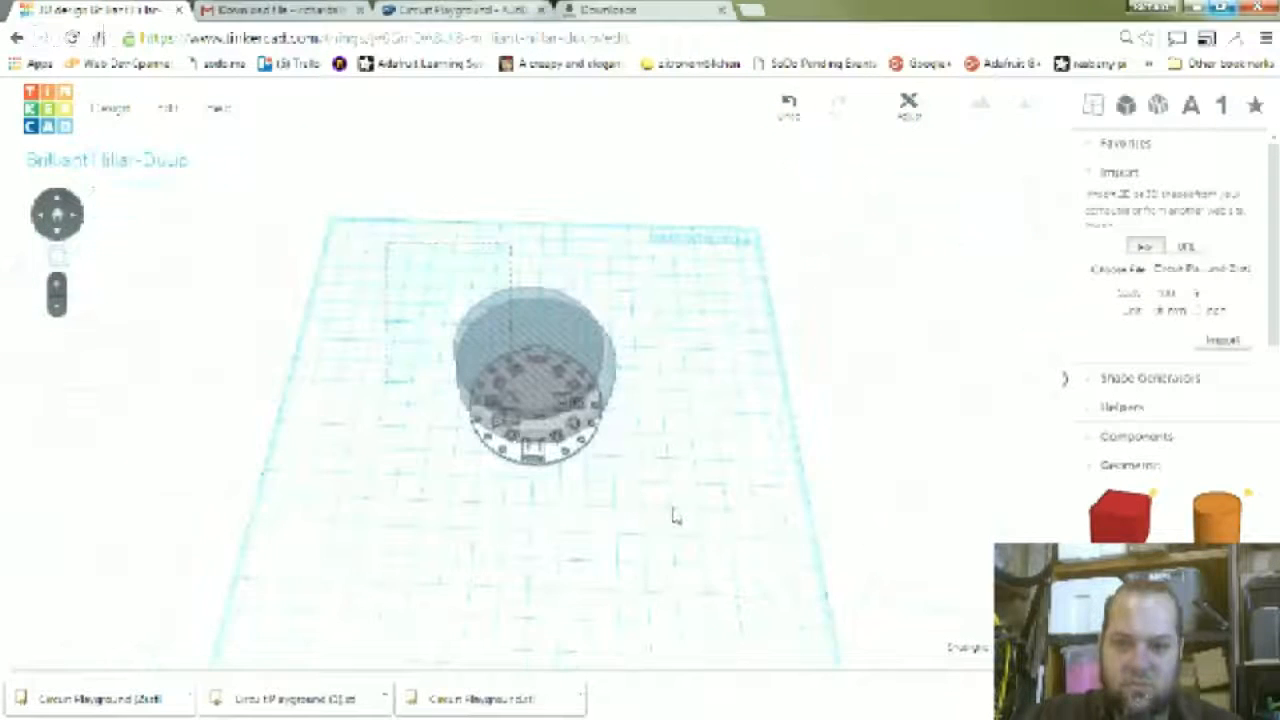
{"action": "key", "text": "ctrl+a"}
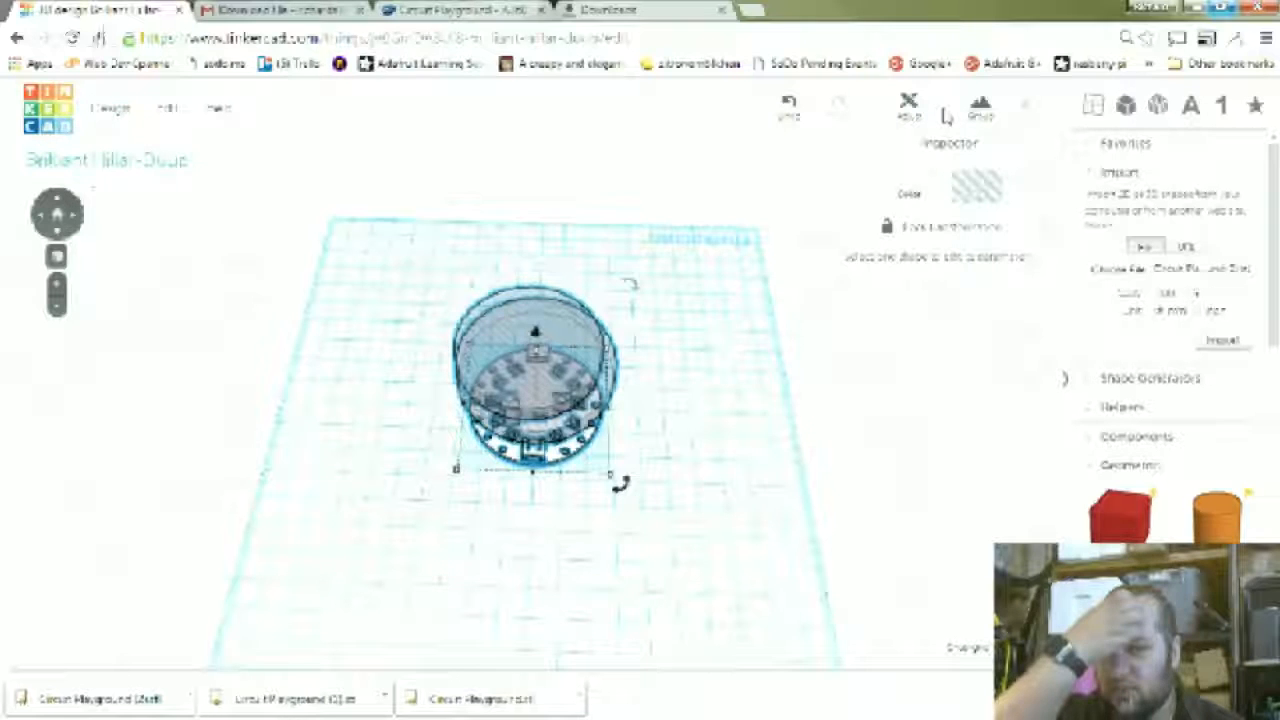
{"action": "left_click", "coordinate": [980, 108]}
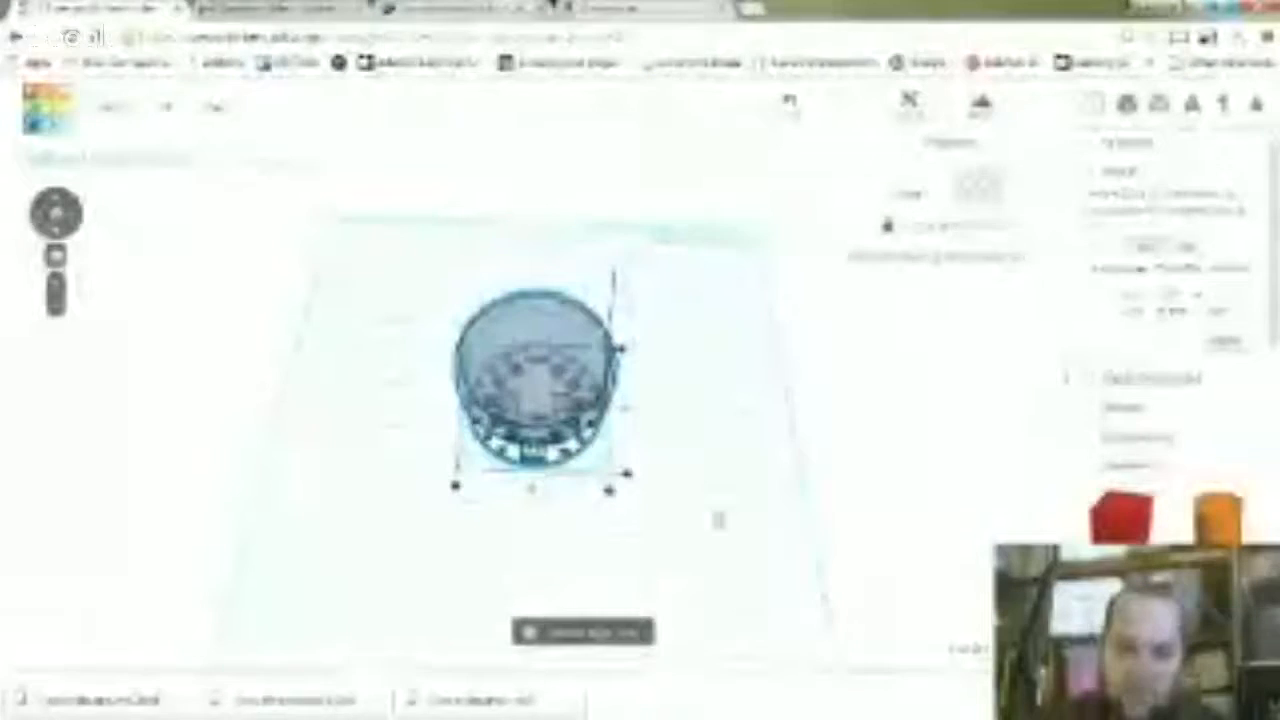
{"action": "right_click_drag", "start_coordinate": [703, 391], "coordinate": [697, 452]}
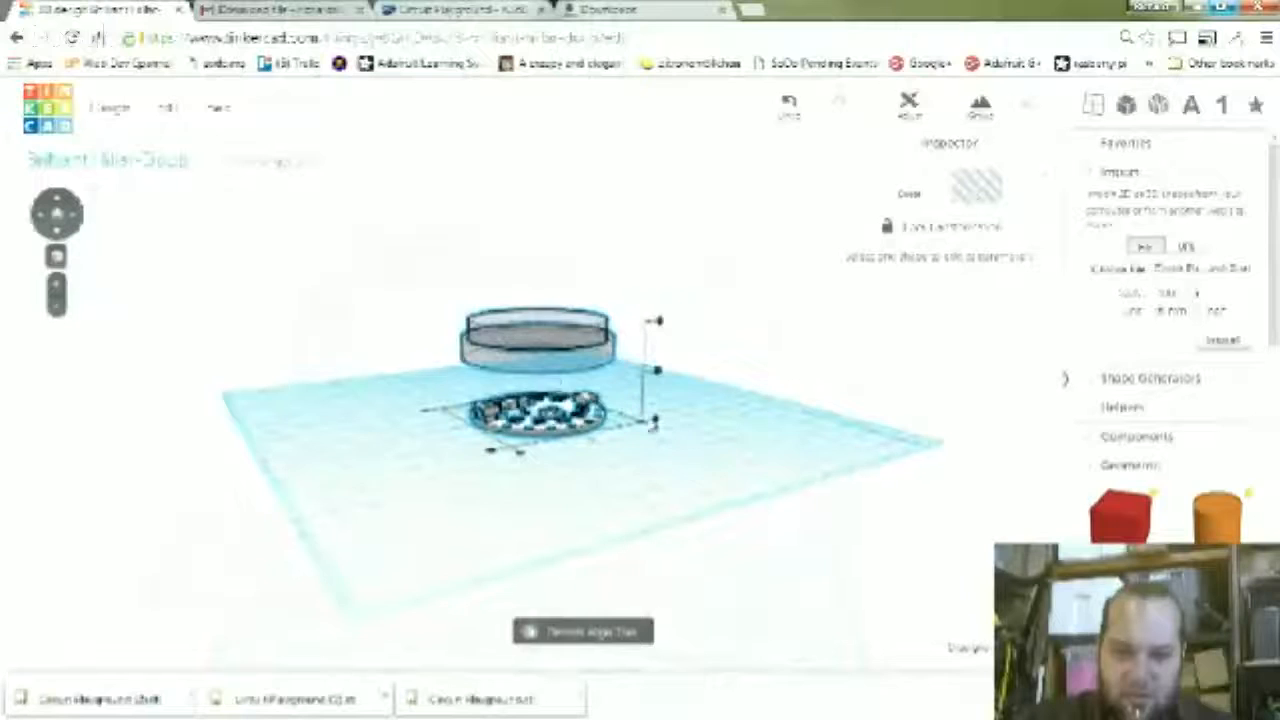
{"action": "left_click", "coordinate": [656, 422]}
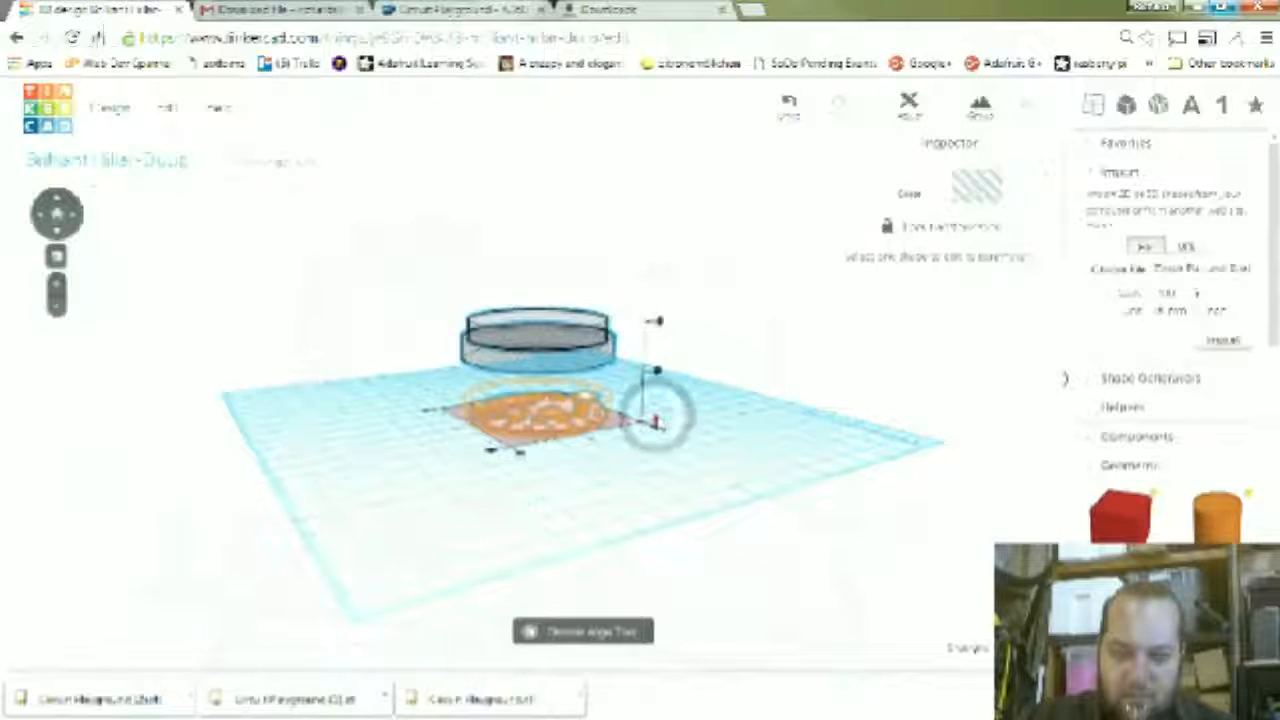
{"action": "right_click_drag", "start_coordinate": [614, 474], "coordinate": [764, 460]}
{"action": "scroll", "coordinate": [764, 460], "scroll_direction": "up", "scroll_amount": 5}
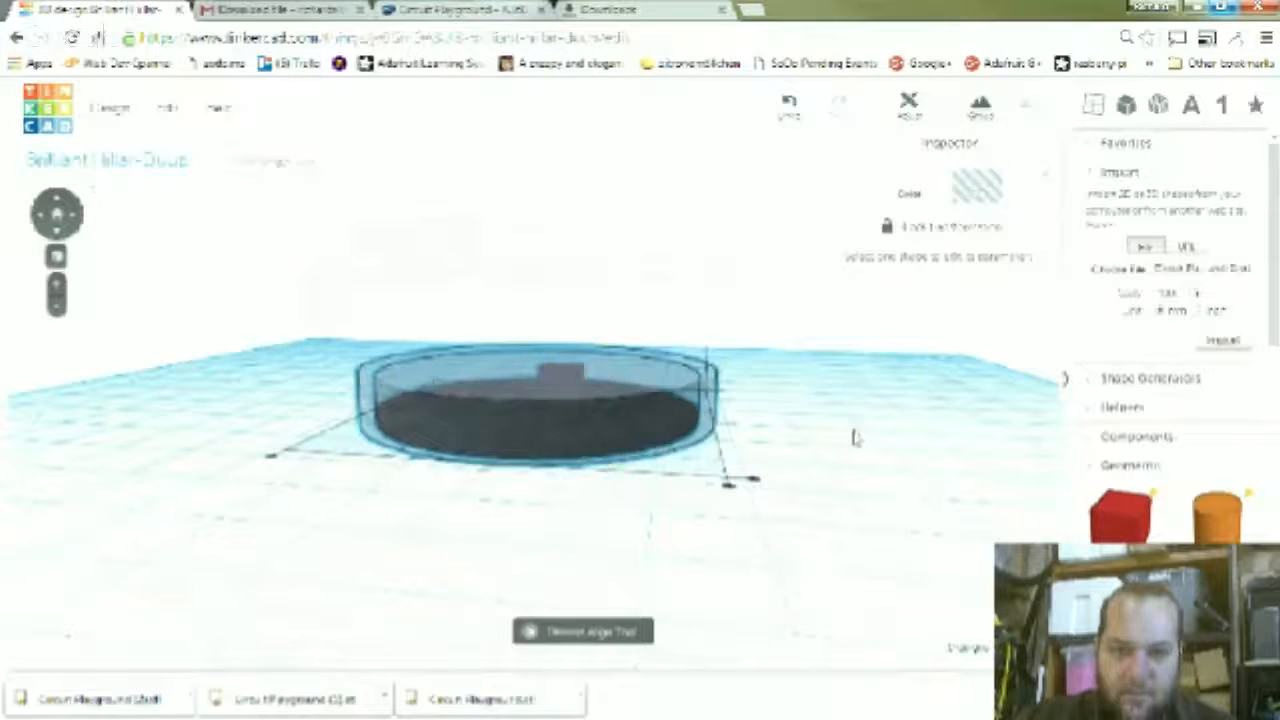
{"action": "left_click", "coordinate": [776, 470]}
- Turn the outer, wider cylinder hole into a solid orange shape
{"action": "right_click_drag", "start_coordinate": [726, 427], "coordinate": [963, 314]}
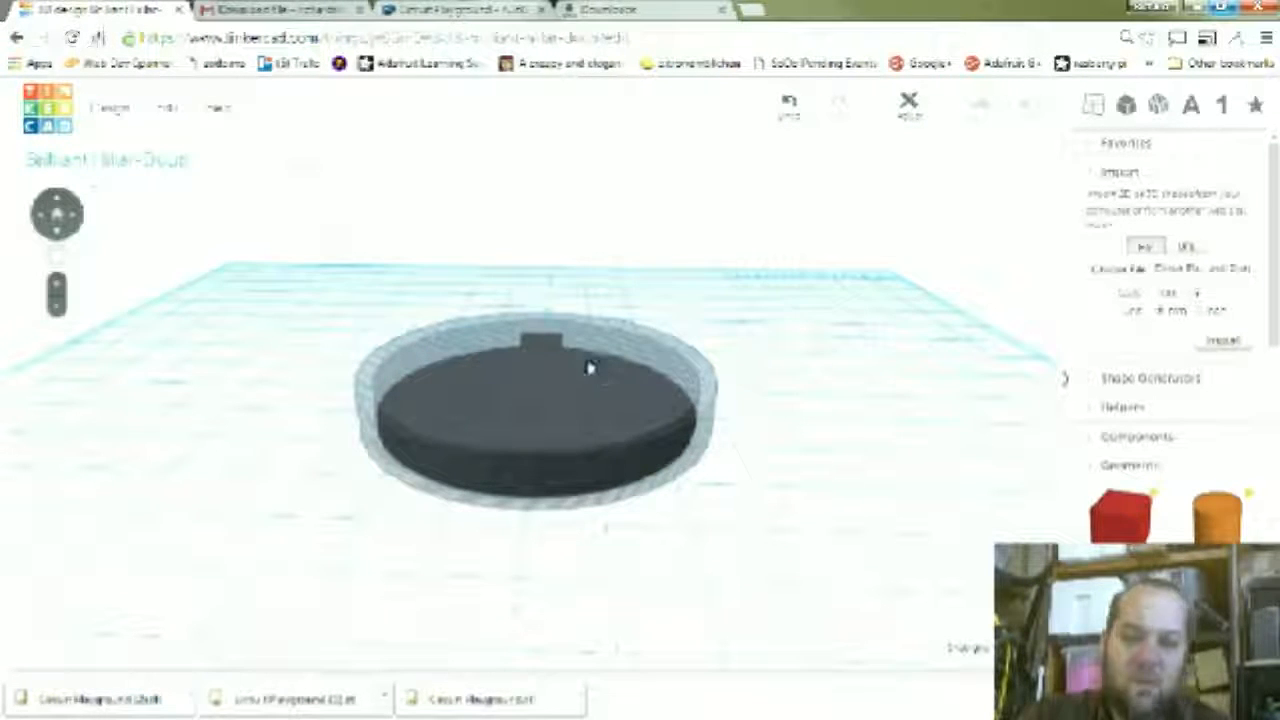
{"action": "right_click_drag", "start_coordinate": [538, 535], "coordinate": [456, 490]}
{"action": "right_click_drag", "start_coordinate": [449, 559], "coordinate": [571, 566]}
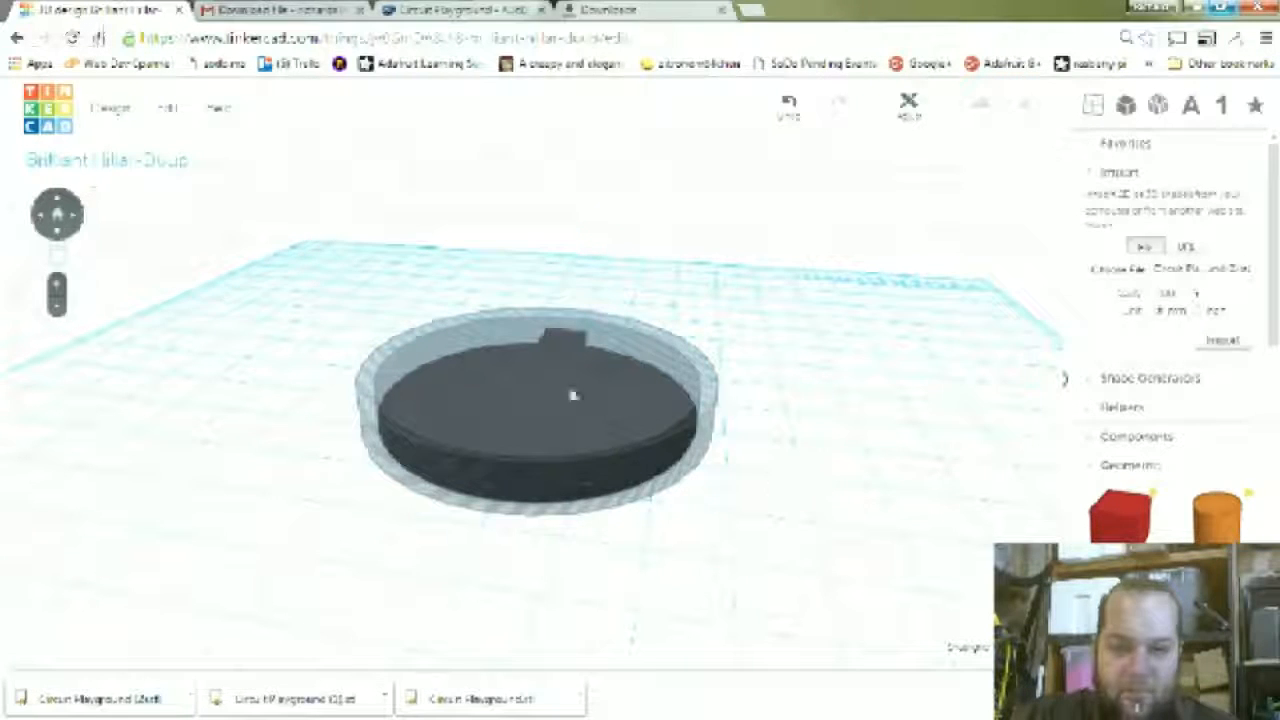
{"action": "scroll", "coordinate": [843, 500], "scroll_direction": "up", "scroll_amount": 2}
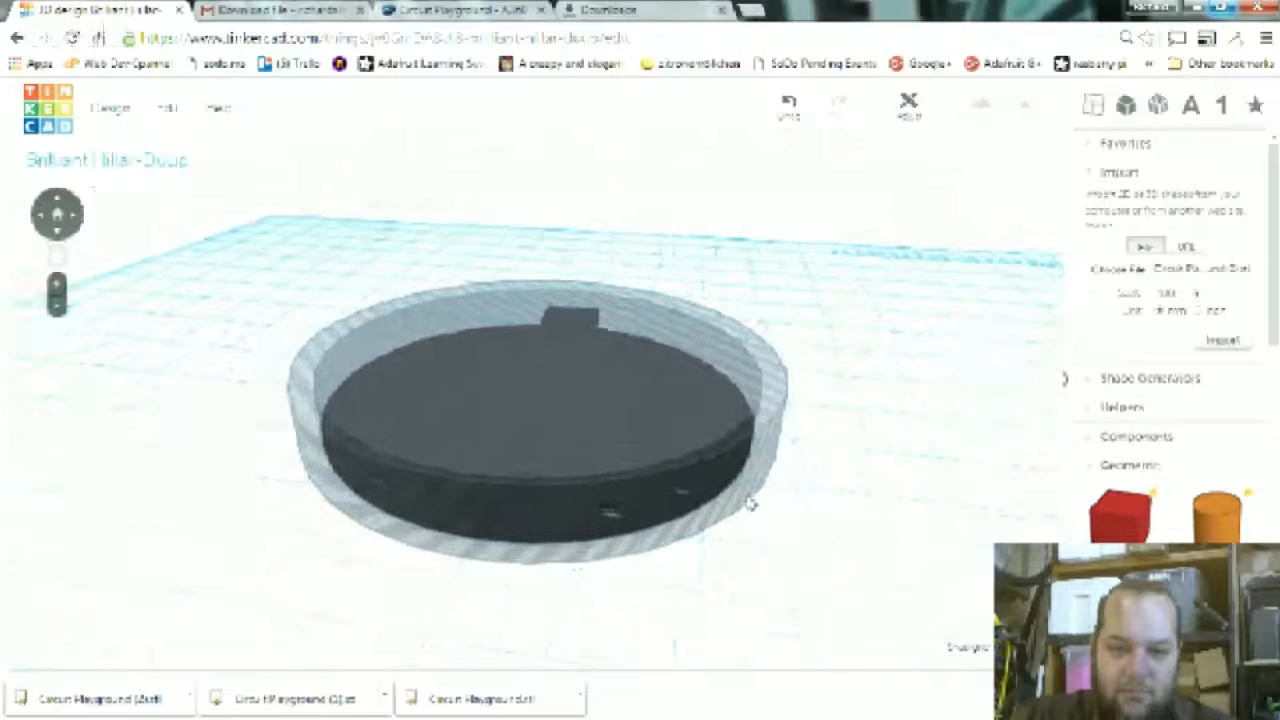
{"action": "left_click", "coordinate": [698, 510]}
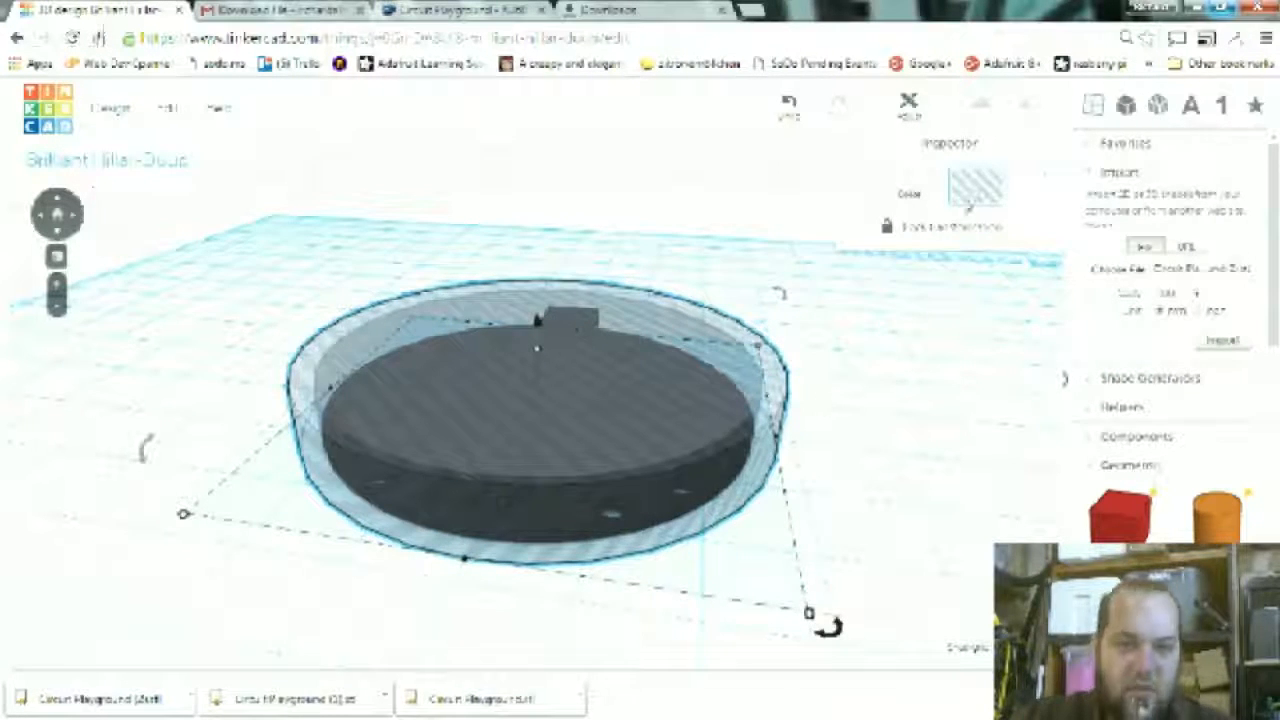
{"action": "left_click", "coordinate": [907, 192]}
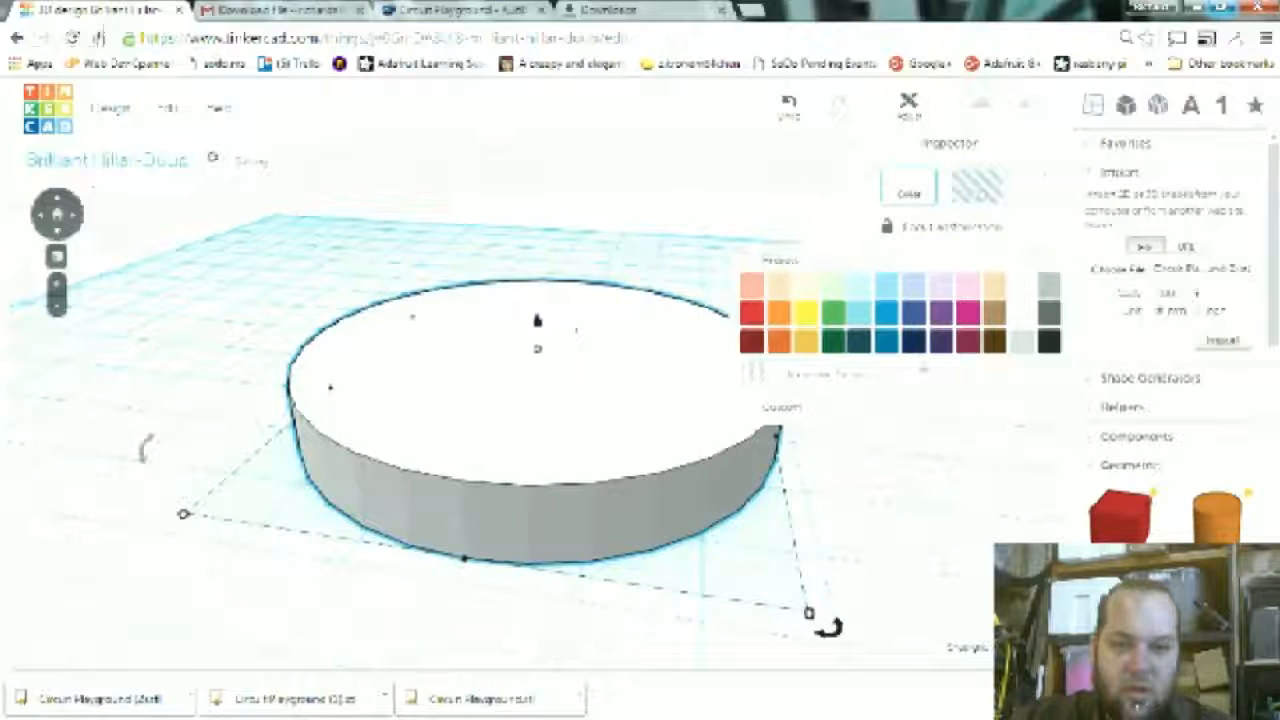
{"action": "left_click", "coordinate": [776, 314]}
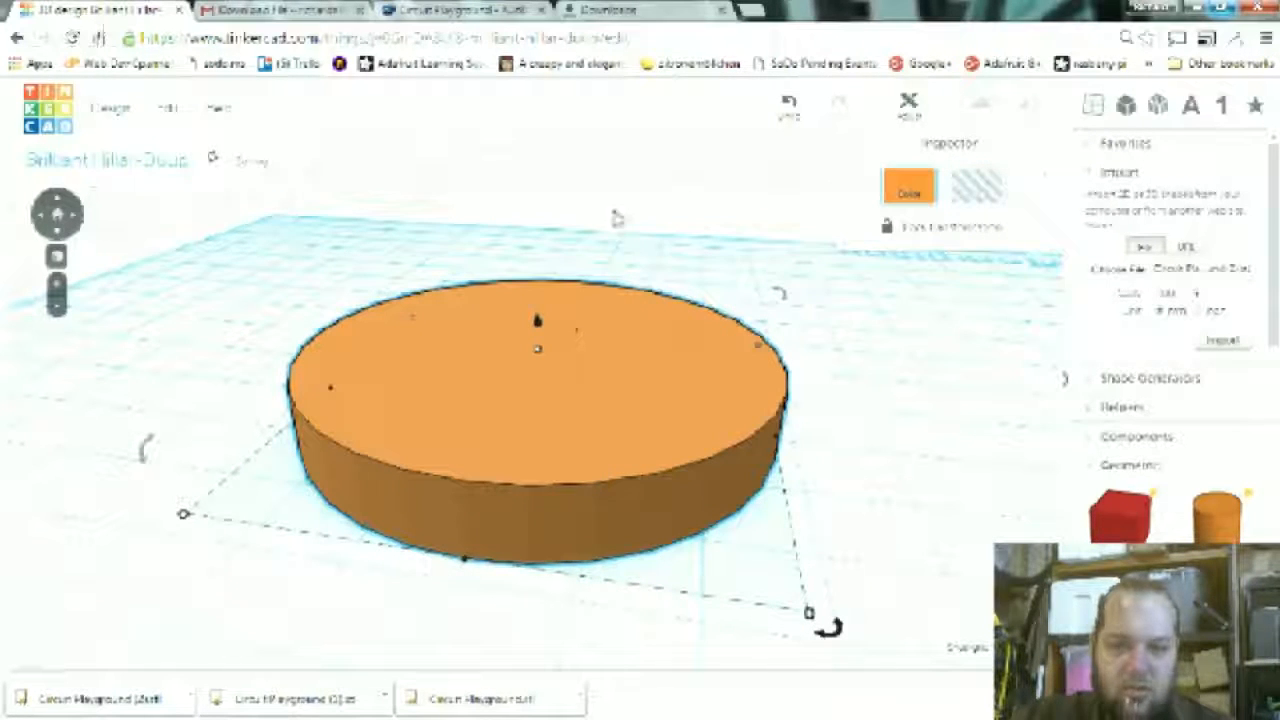
{"action": "left_click", "coordinate": [907, 497]}
- Group the inner cylinder hole with the orange cylinder to hollow it from below
{"action": "right_click_drag", "start_coordinate": [729, 346], "coordinate": [474, 318]}
{"action": "left_click", "coordinate": [470, 312]}
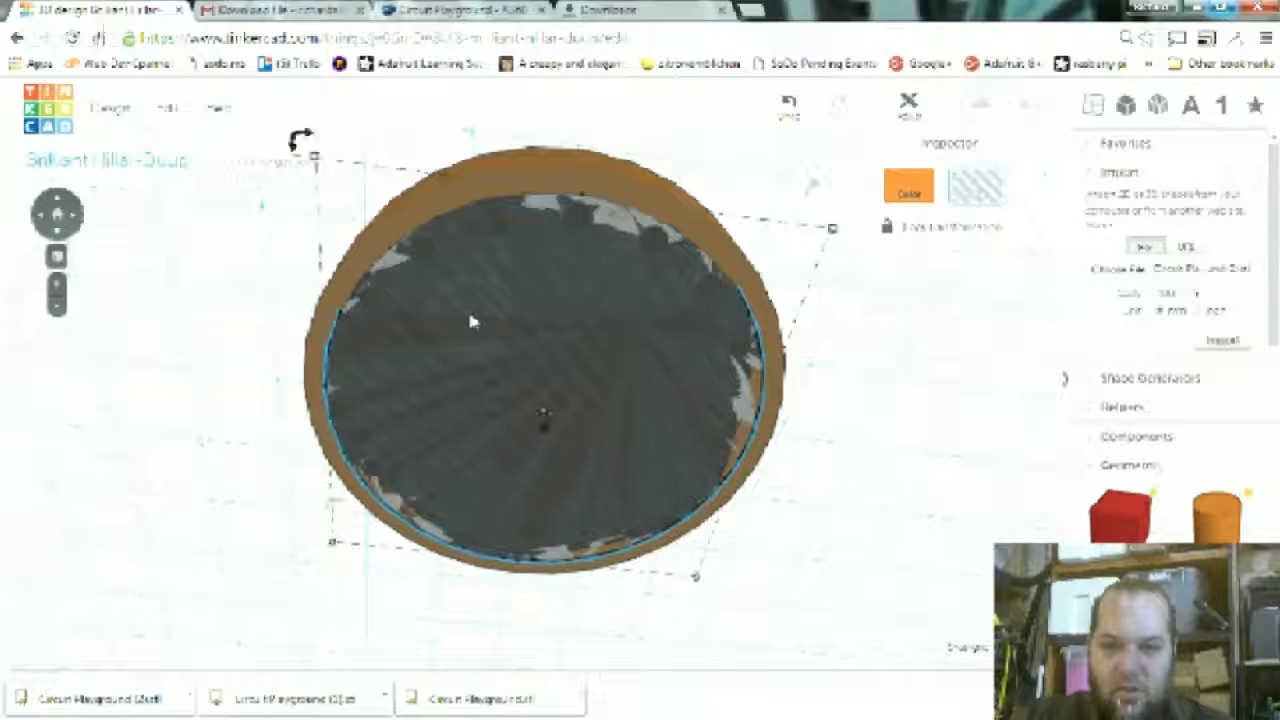
{"action": "left_click", "coordinate": [560, 166], "text": "shift"}
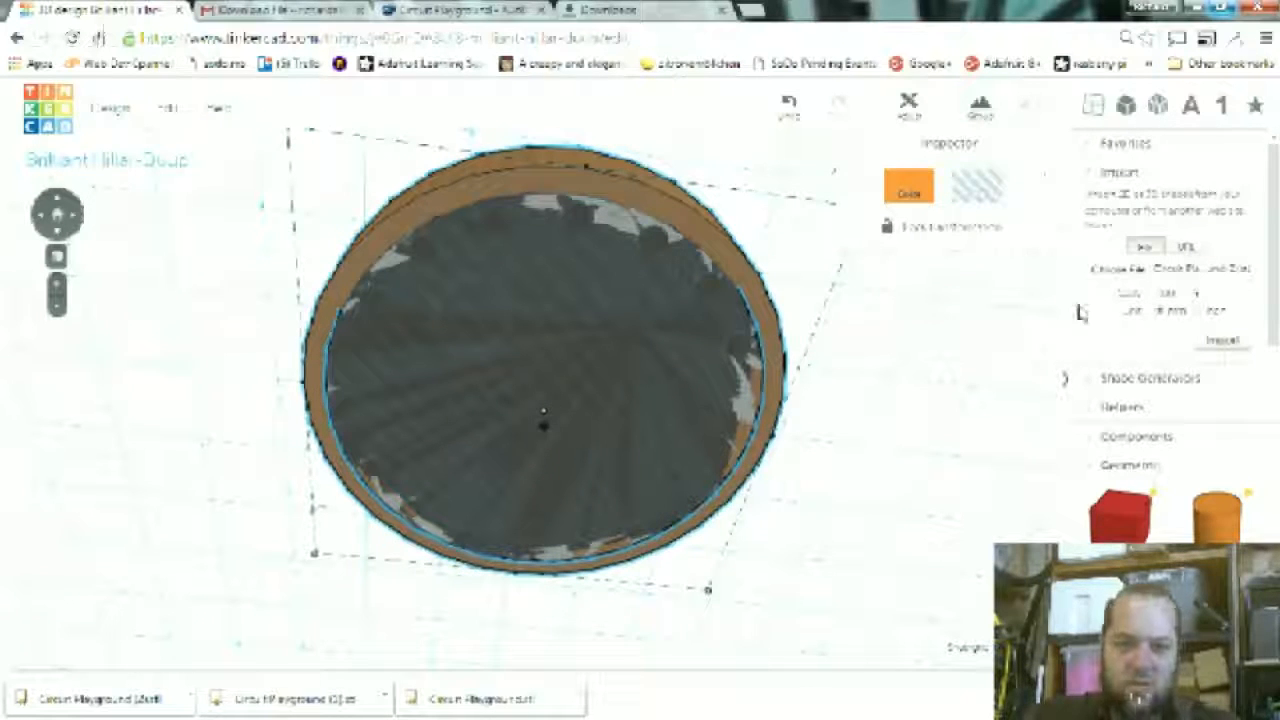
{"action": "left_click", "coordinate": [980, 106]}
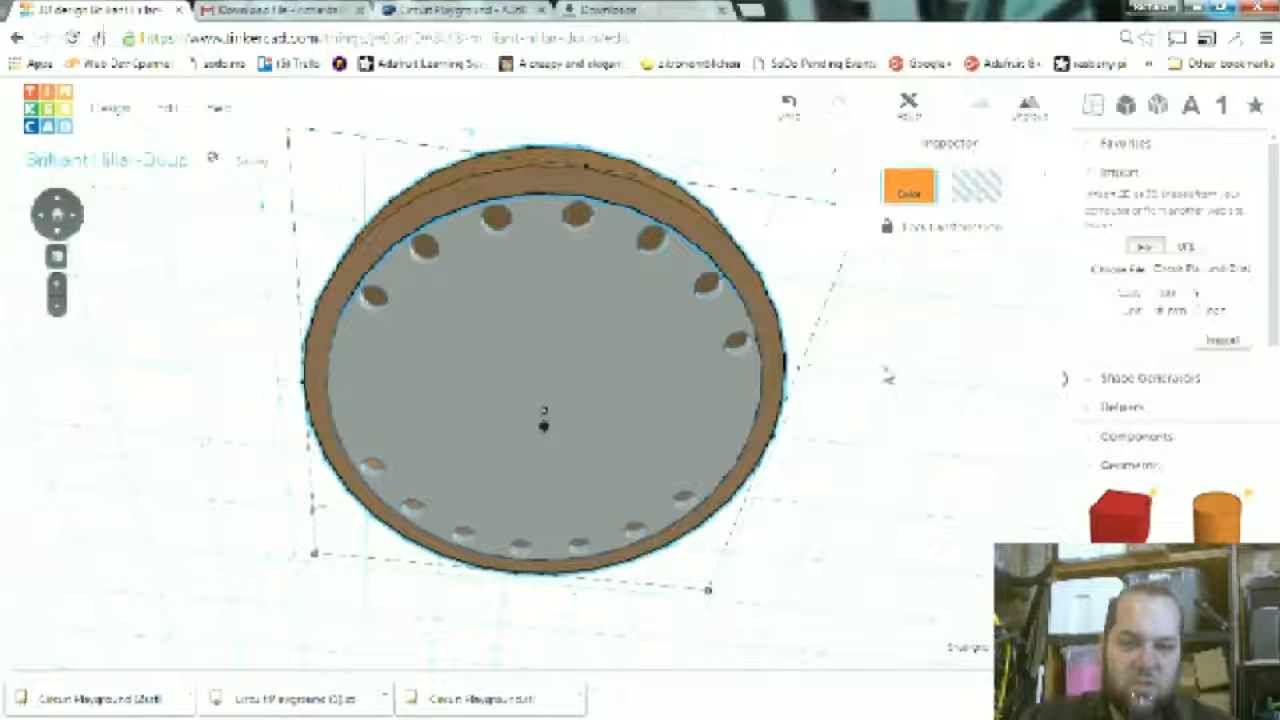
- Lower the board model out of the orange shell and raise it back inside
{"action": "right_click_drag", "start_coordinate": [879, 347], "coordinate": [829, 597]}
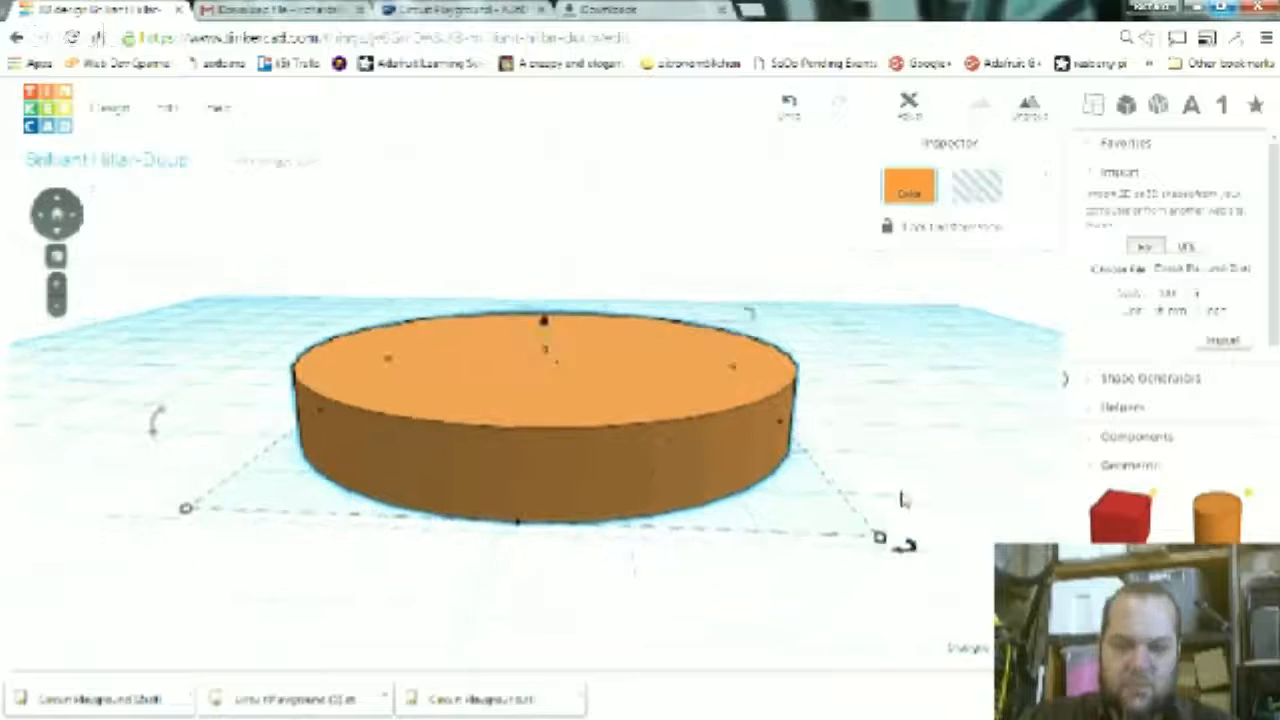
{"action": "right_click_drag", "start_coordinate": [884, 410], "coordinate": [866, 335]}
{"action": "left_click", "coordinate": [481, 361]}
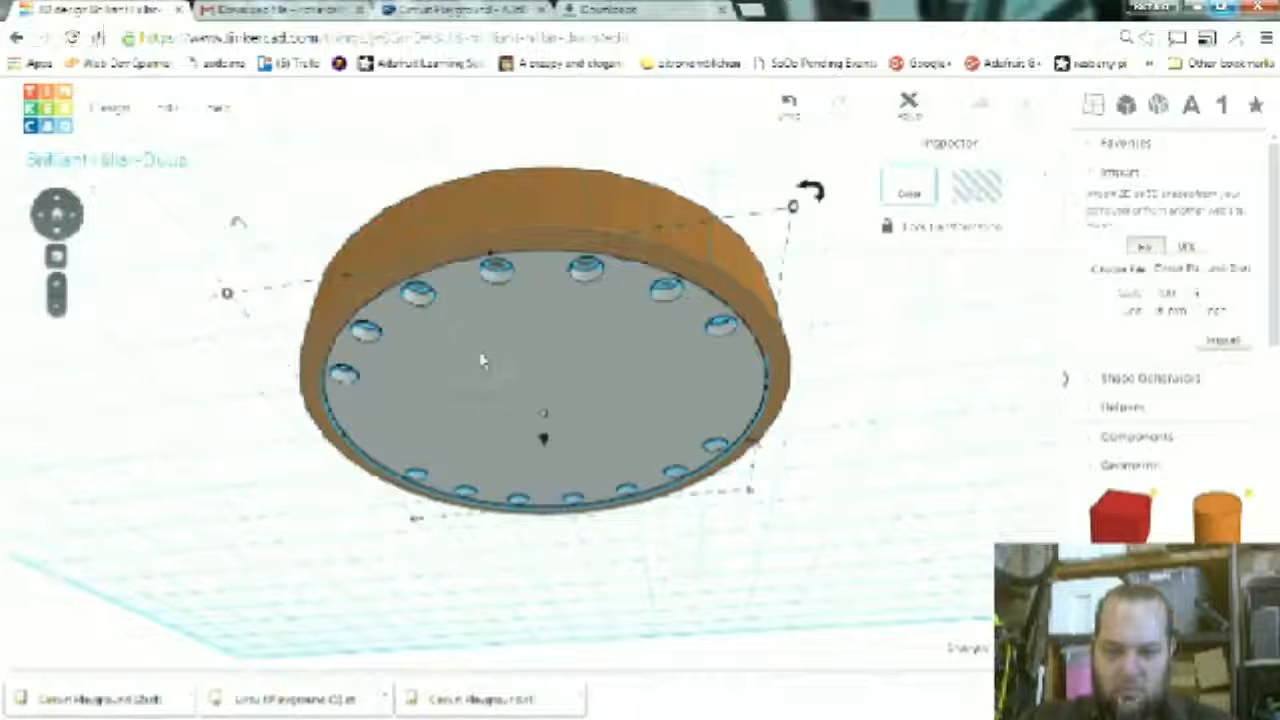
{"action": "left_click_drag", "start_coordinate": [550, 440], "coordinate": [545, 705]}
{"action": "right_click_drag", "start_coordinate": [745, 378], "coordinate": [567, 521]}
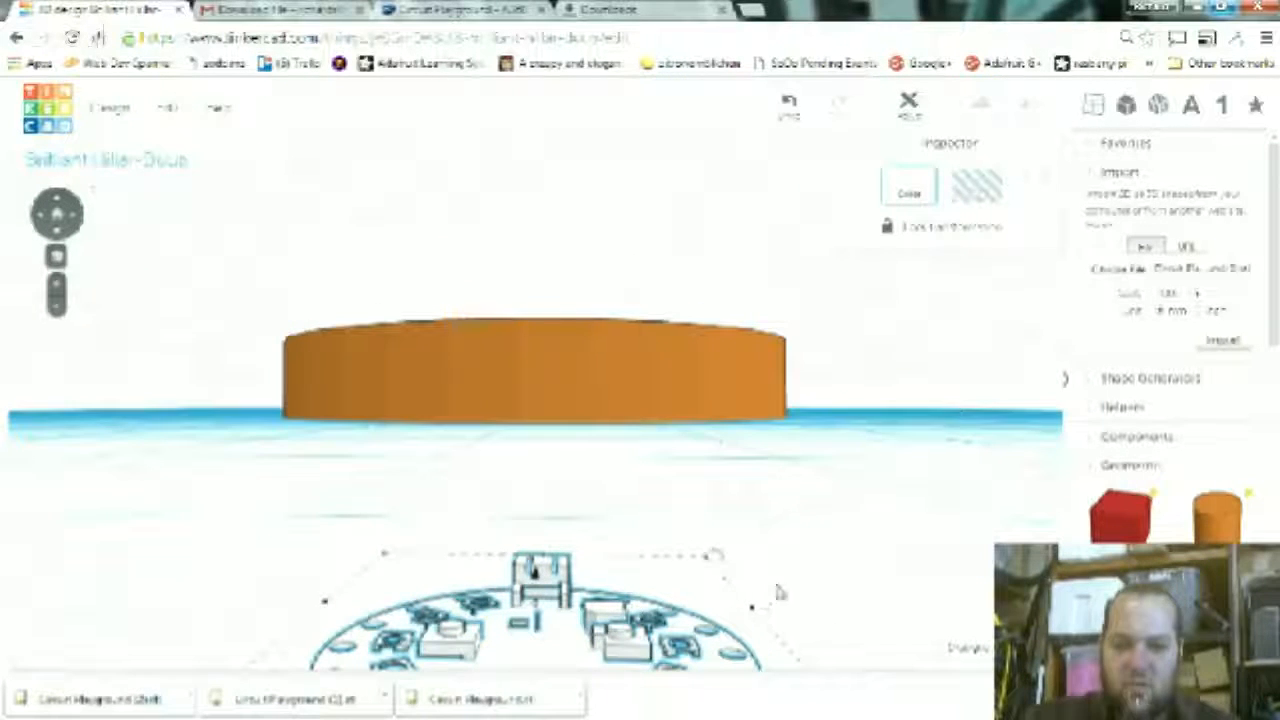
{"action": "left_click_drag", "start_coordinate": [530, 570], "coordinate": [527, 330]}
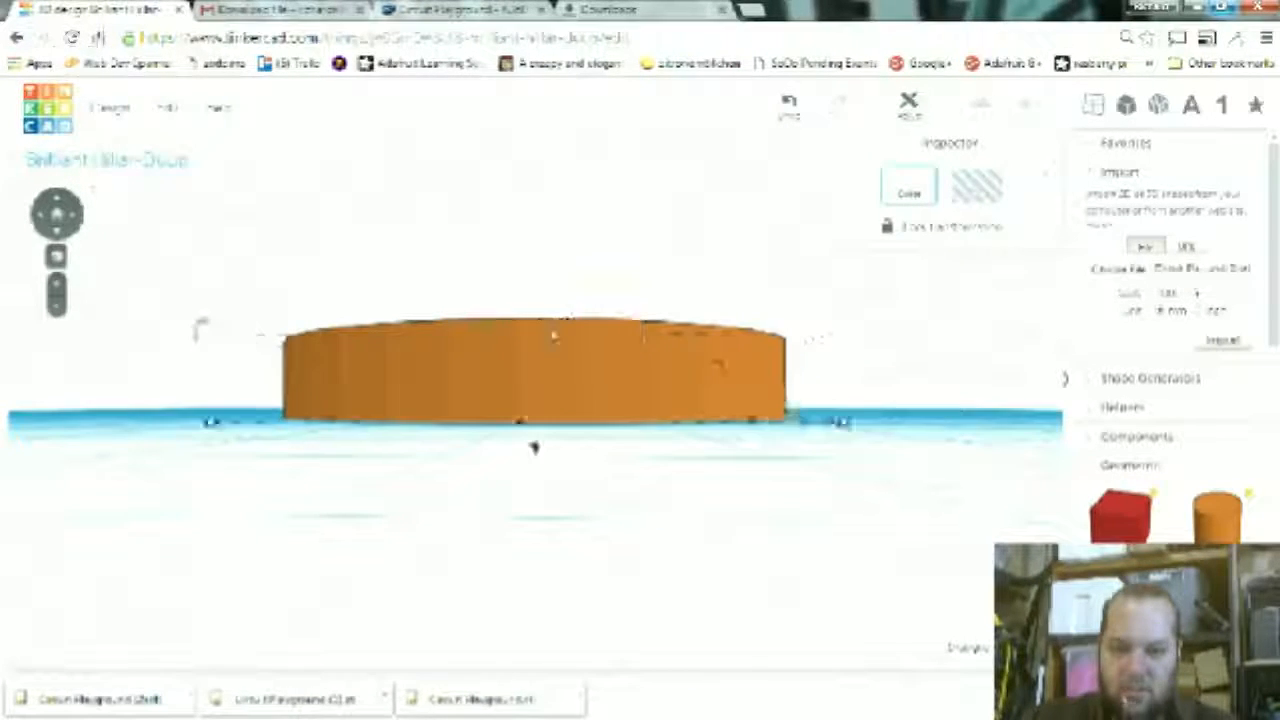
{"action": "left_click", "coordinate": [711, 252]}
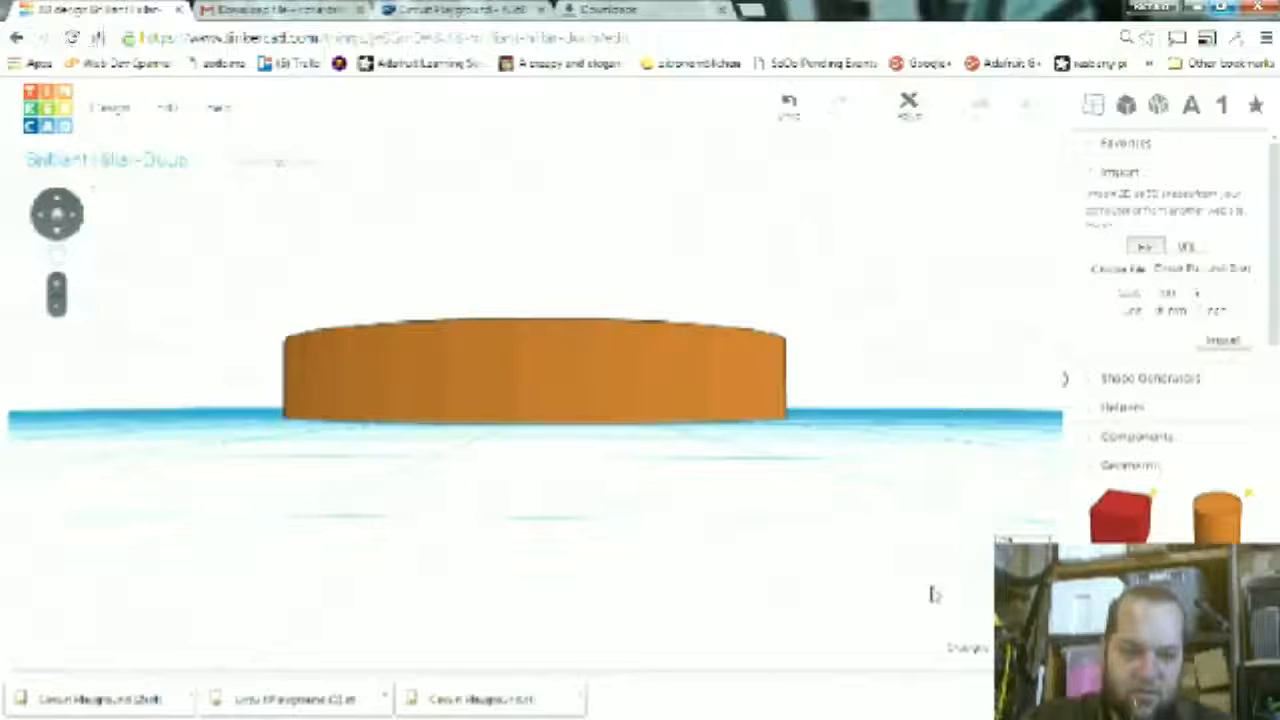
- Change the hollow orange shell into a transparent hole shape
{"action": "left_click", "coordinate": [565, 354]}
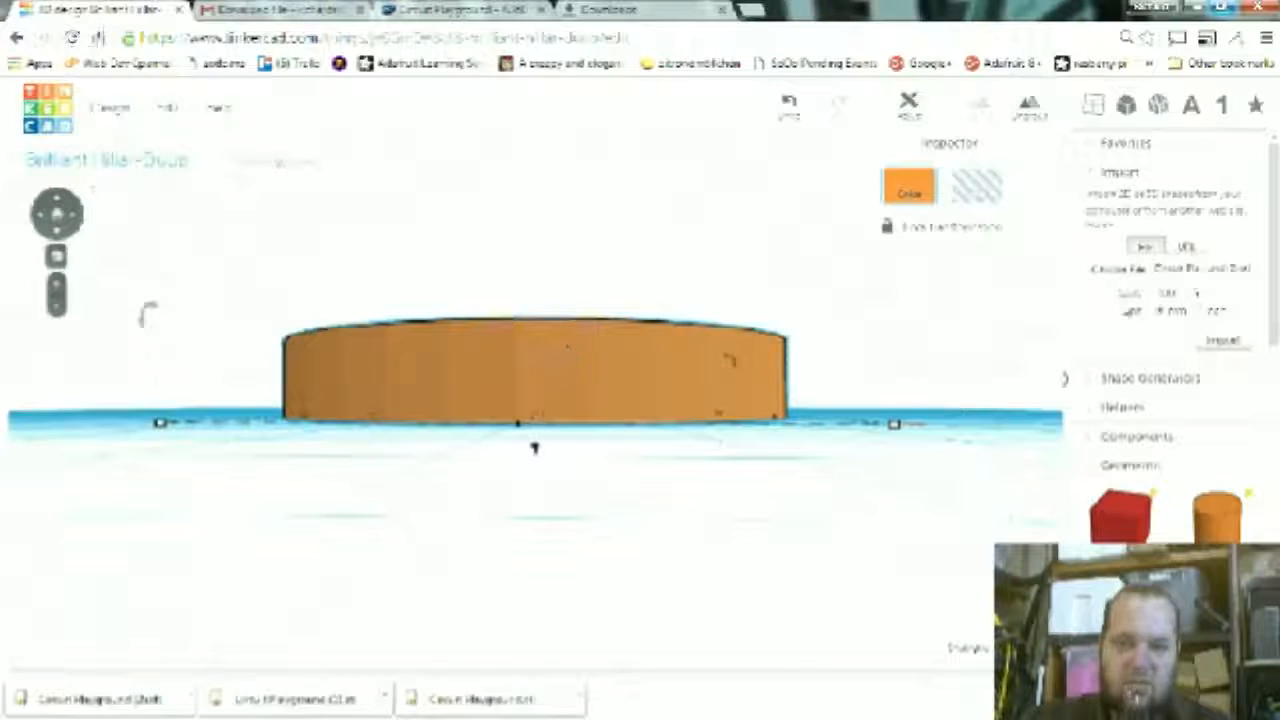
{"action": "left_click", "coordinate": [975, 188]}
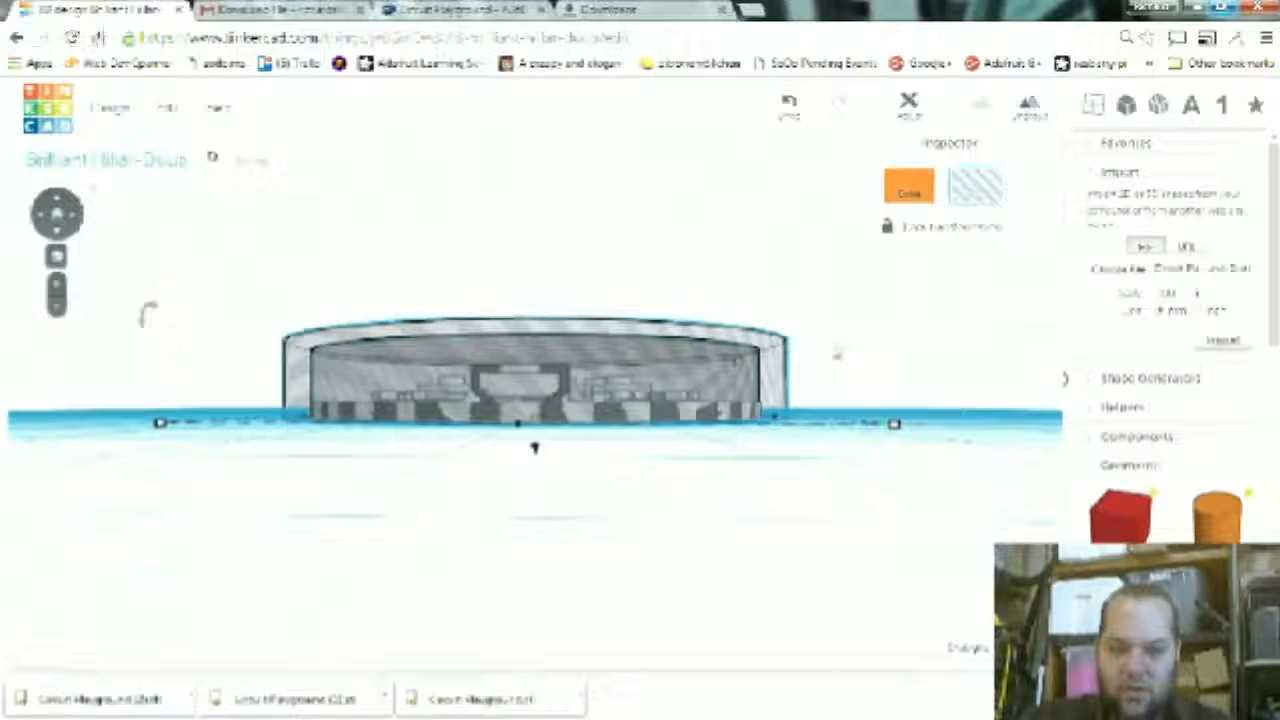
- Examine from several angles how the board and its USB and battery connectors fit inside the transparent shell
{"action": "right_click_drag", "start_coordinate": [814, 407], "coordinate": [694, 334]}
{"action": "left_click", "coordinate": [710, 345]}
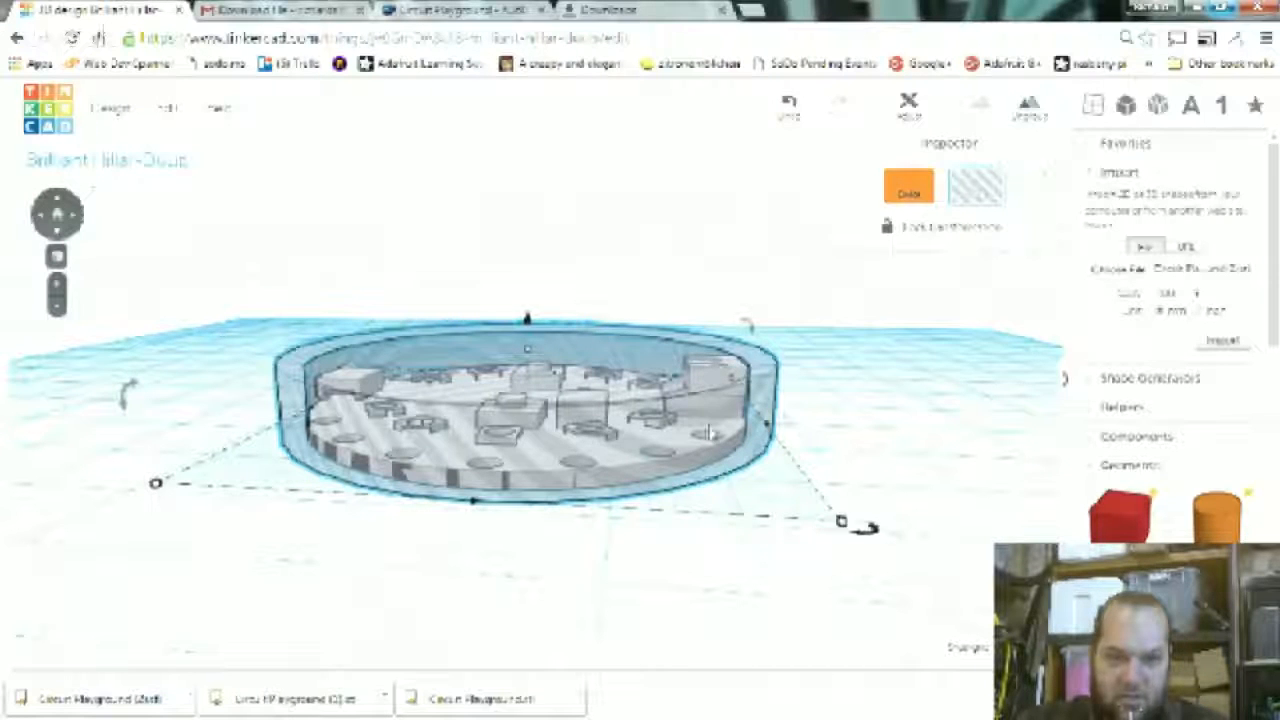
{"action": "left_click", "coordinate": [663, 522]}
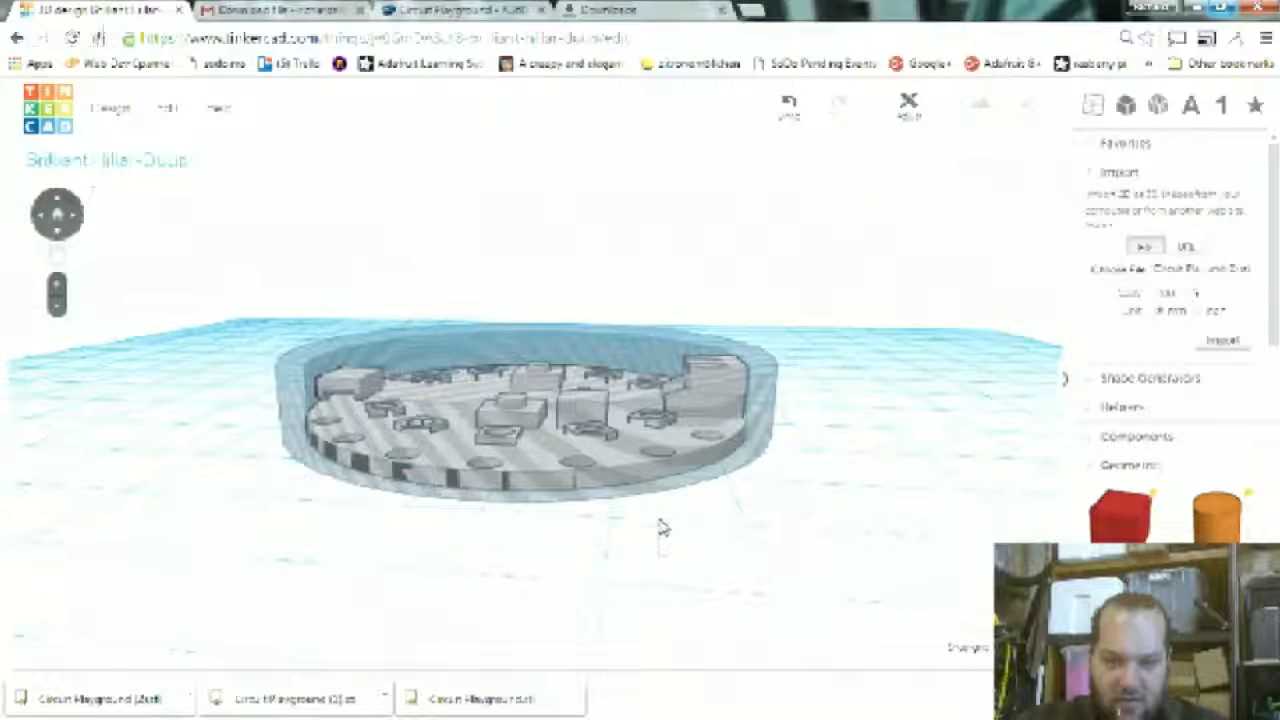
{"action": "left_click", "coordinate": [706, 407]}
{"action": "right_click_drag", "start_coordinate": [720, 408], "coordinate": [740, 372]}
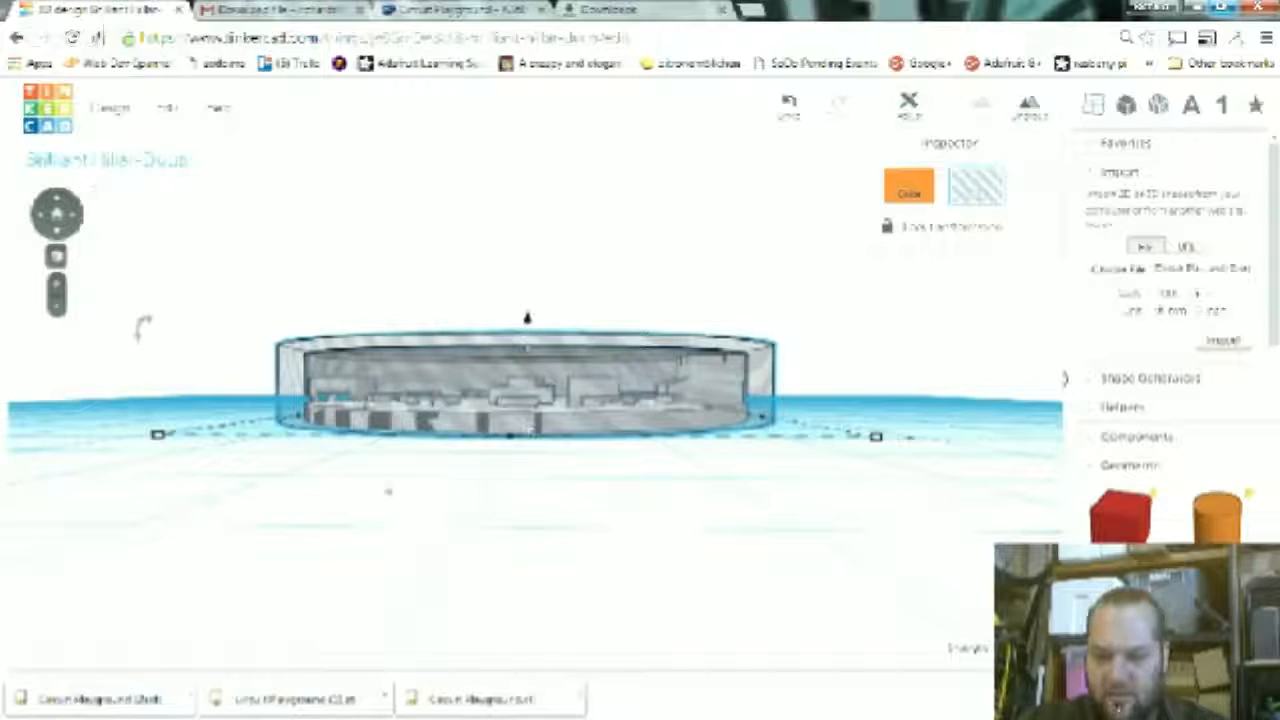
{"action": "right_click_drag", "start_coordinate": [517, 491], "coordinate": [463, 465]}
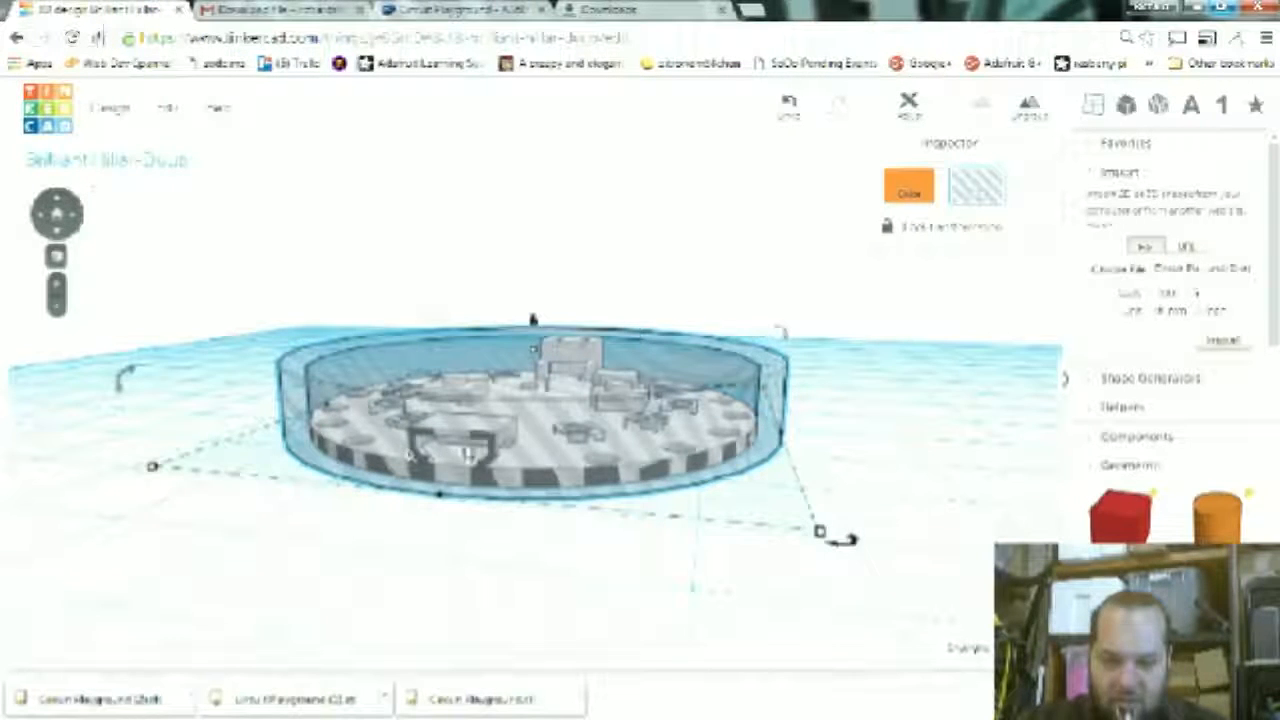
{"action": "right_click_drag", "start_coordinate": [632, 537], "coordinate": [646, 591]}
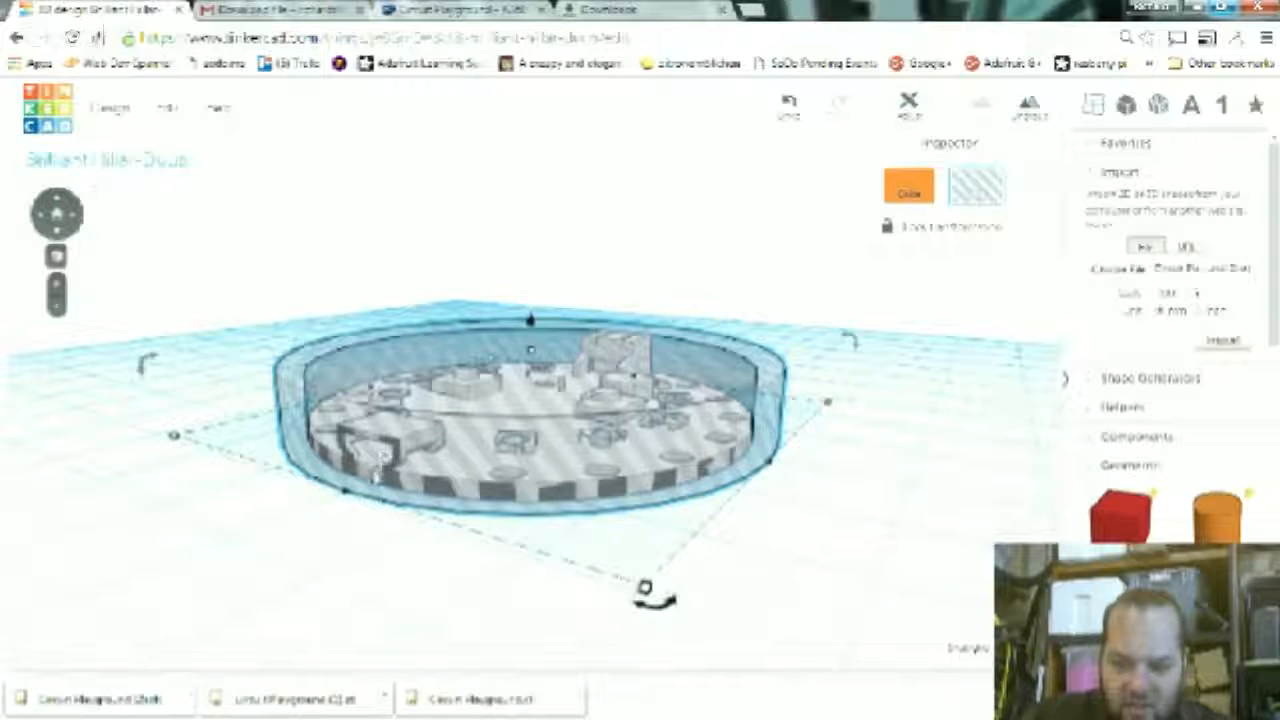
{"action": "right_click_drag", "start_coordinate": [440, 577], "coordinate": [313, 570]}
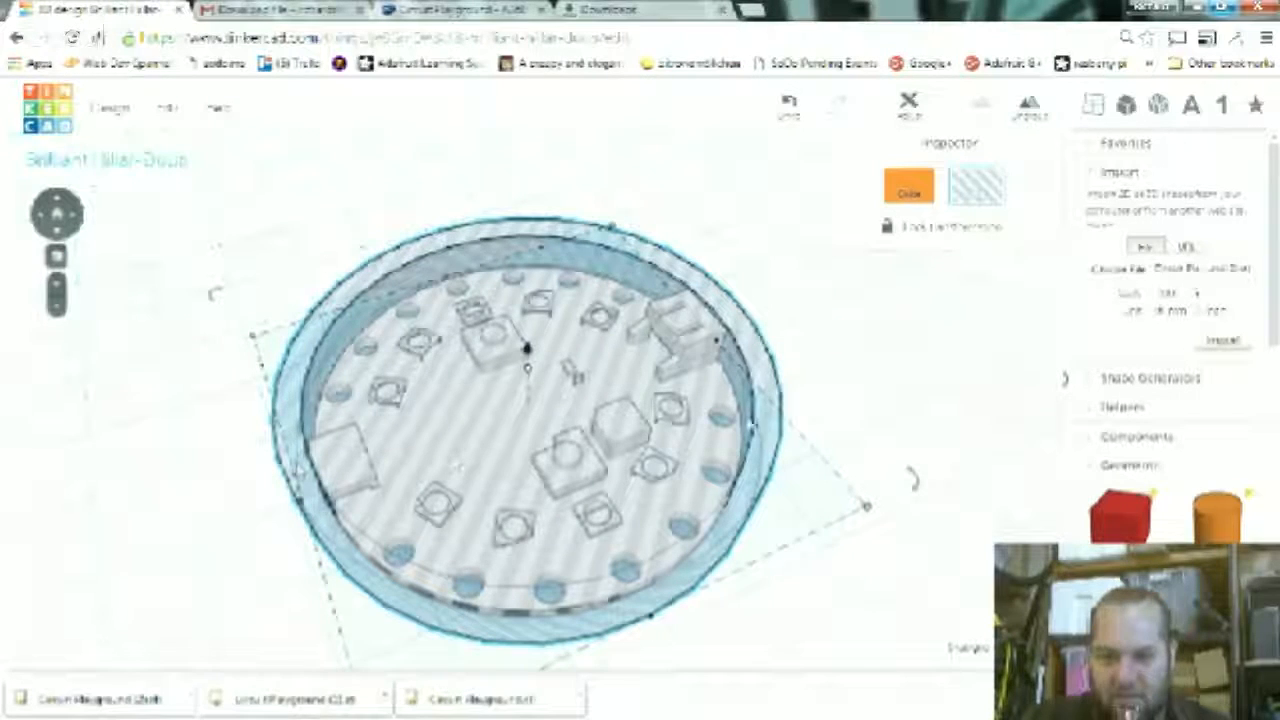
{"action": "right_click_drag", "start_coordinate": [910, 428], "coordinate": [528, 568]}
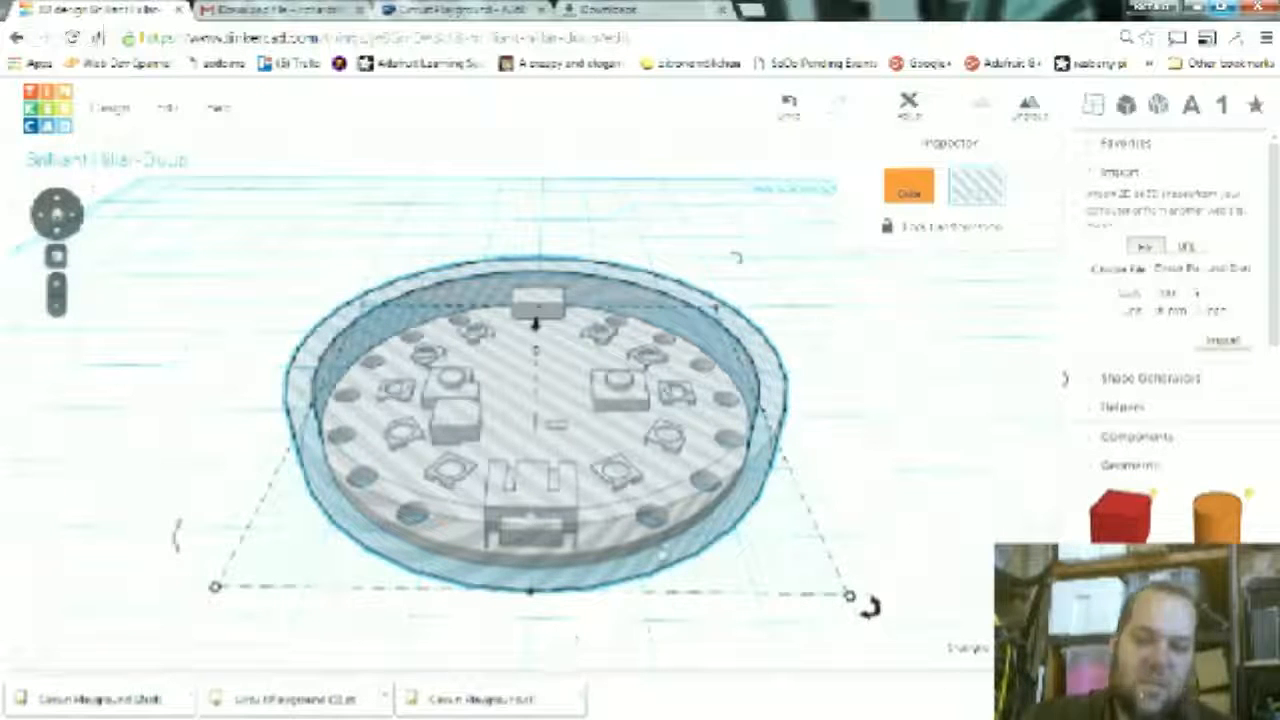
- Check the board's clearance around its edge and connectors inside the transparent shell from above and from the side
{"action": "left_click", "coordinate": [831, 540]}
{"action": "right_click_drag", "start_coordinate": [652, 568], "coordinate": [641, 571]}
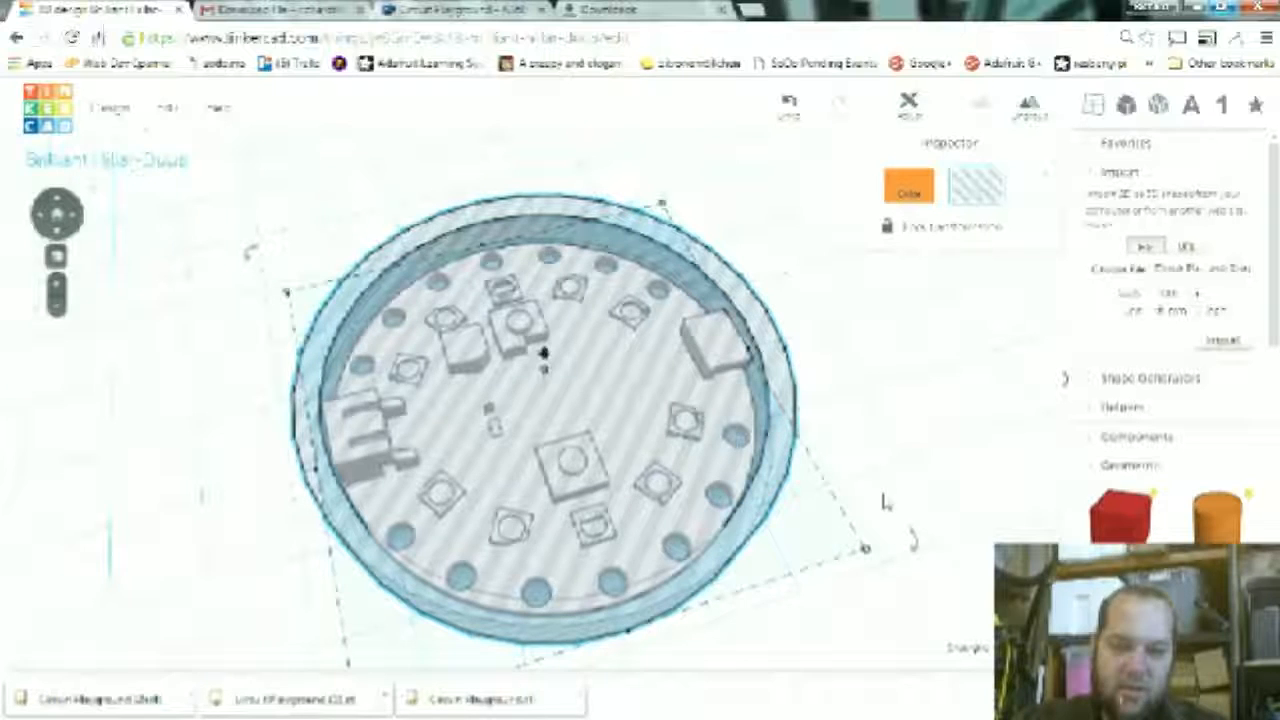
{"action": "right_click_drag", "start_coordinate": [628, 629], "coordinate": [510, 342]}
{"action": "left_click", "coordinate": [510, 342]}
{"action": "right_click_drag", "start_coordinate": [476, 606], "coordinate": [873, 306]}
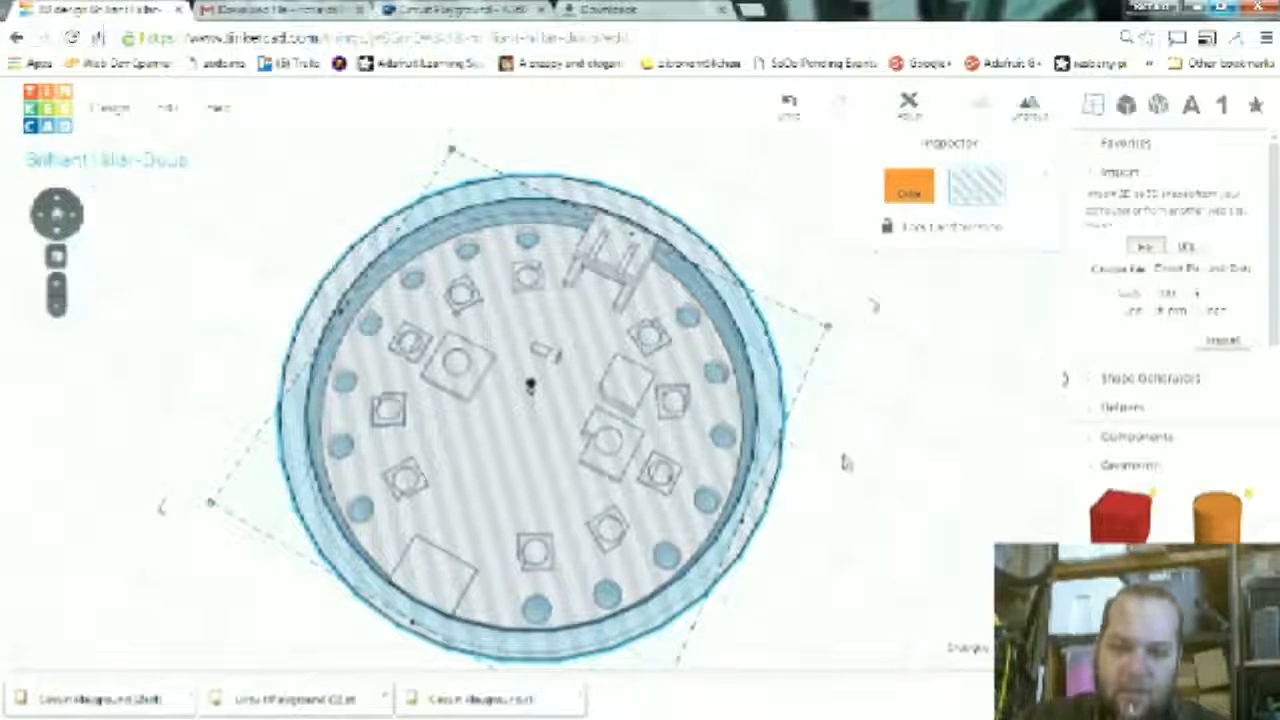
{"action": "right_click_drag", "start_coordinate": [911, 580], "coordinate": [706, 554]}
{"action": "left_click", "coordinate": [886, 357]}
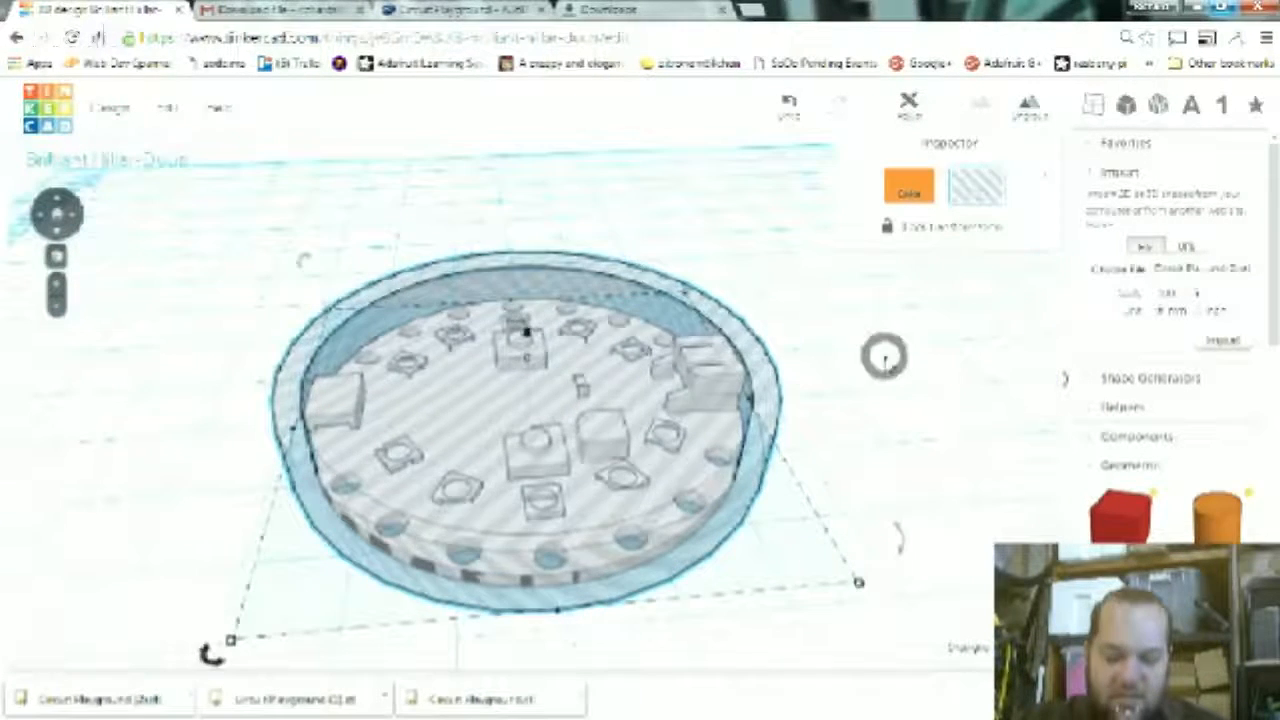
- Ungroup the transparent shell into its two cylinders and turn the outer orange cylinder into a hole
{"action": "double_click", "coordinate": [660, 477]}
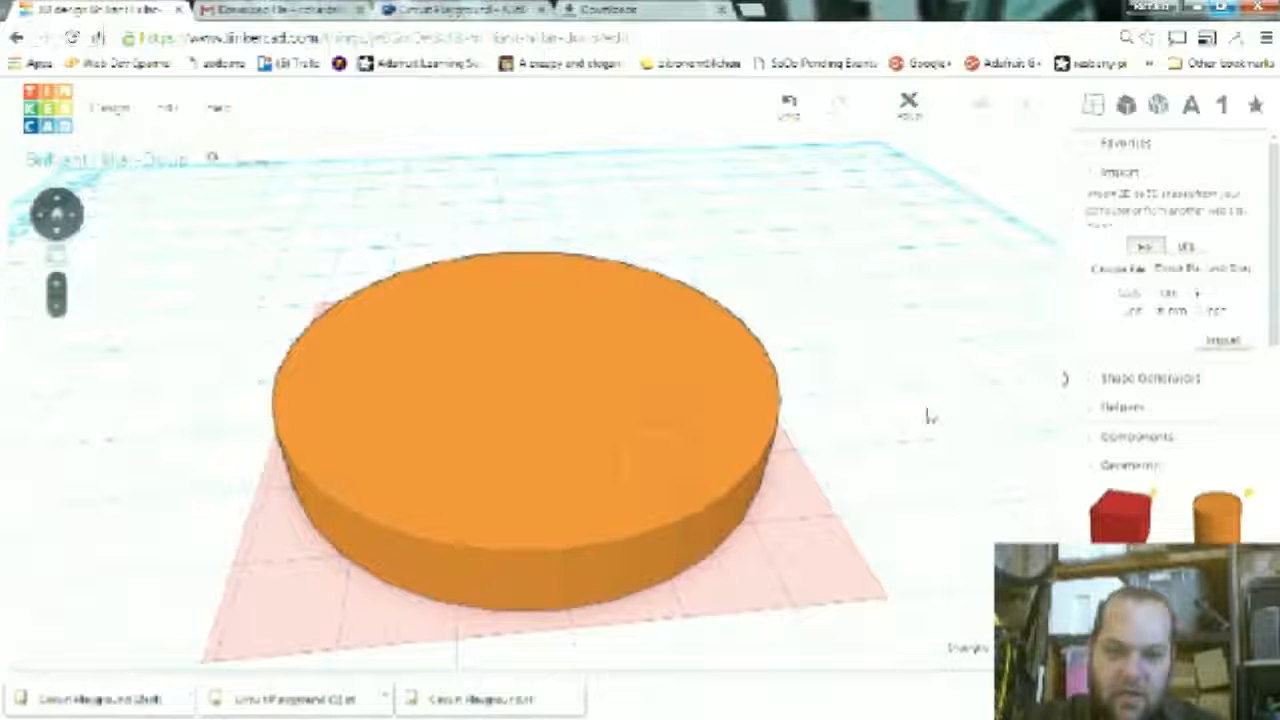
{"action": "left_click", "coordinate": [648, 528]}
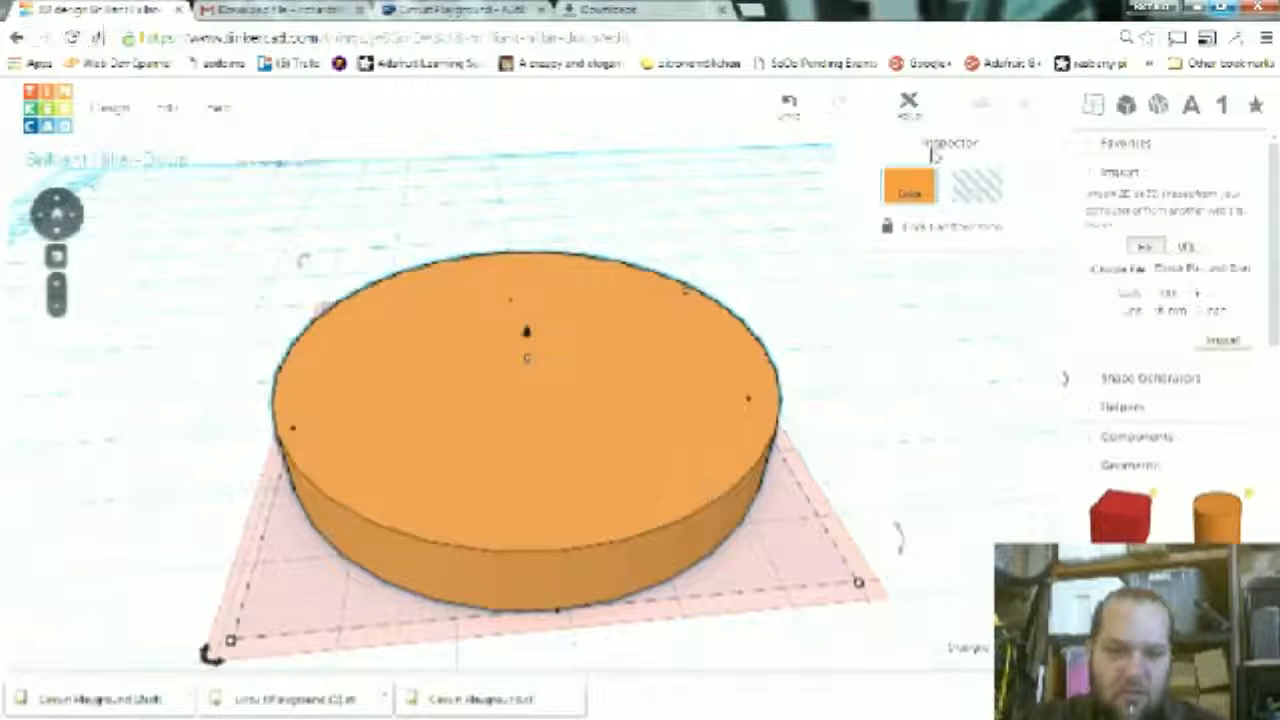
{"action": "left_click", "coordinate": [980, 182]}
{"action": "left_click", "coordinate": [929, 435]}
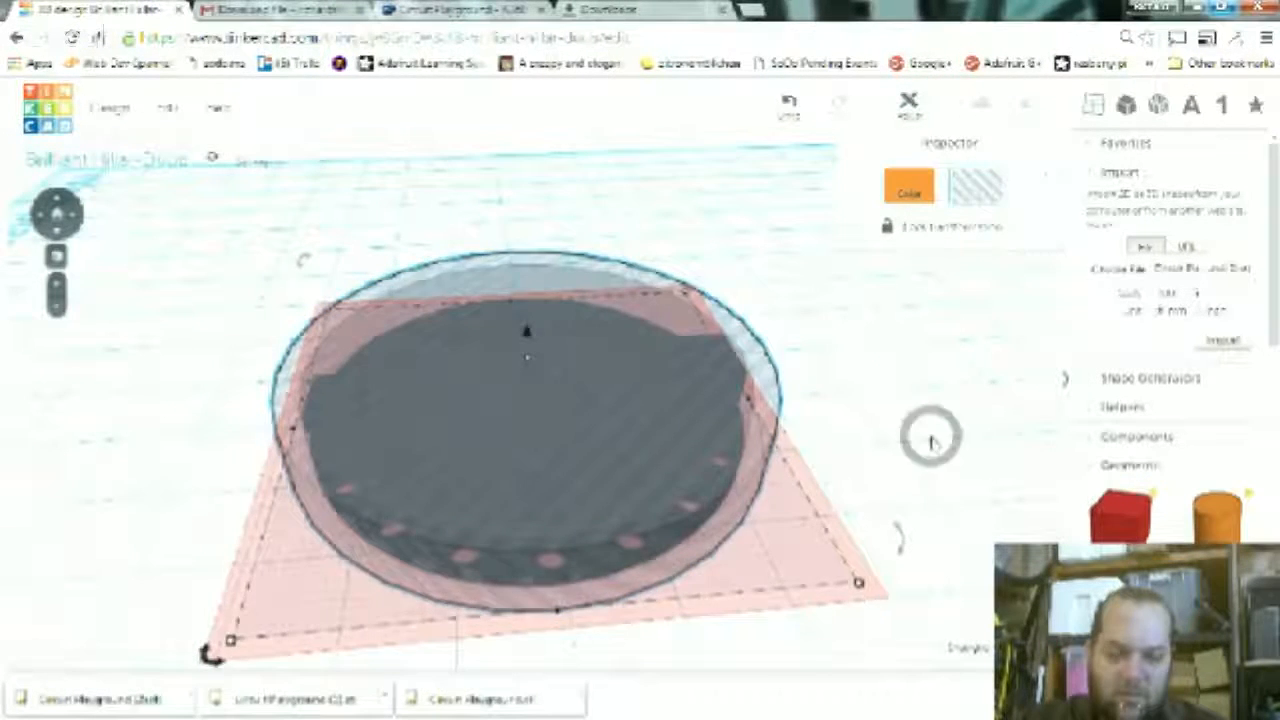
{"action": "left_click", "coordinate": [643, 477]}
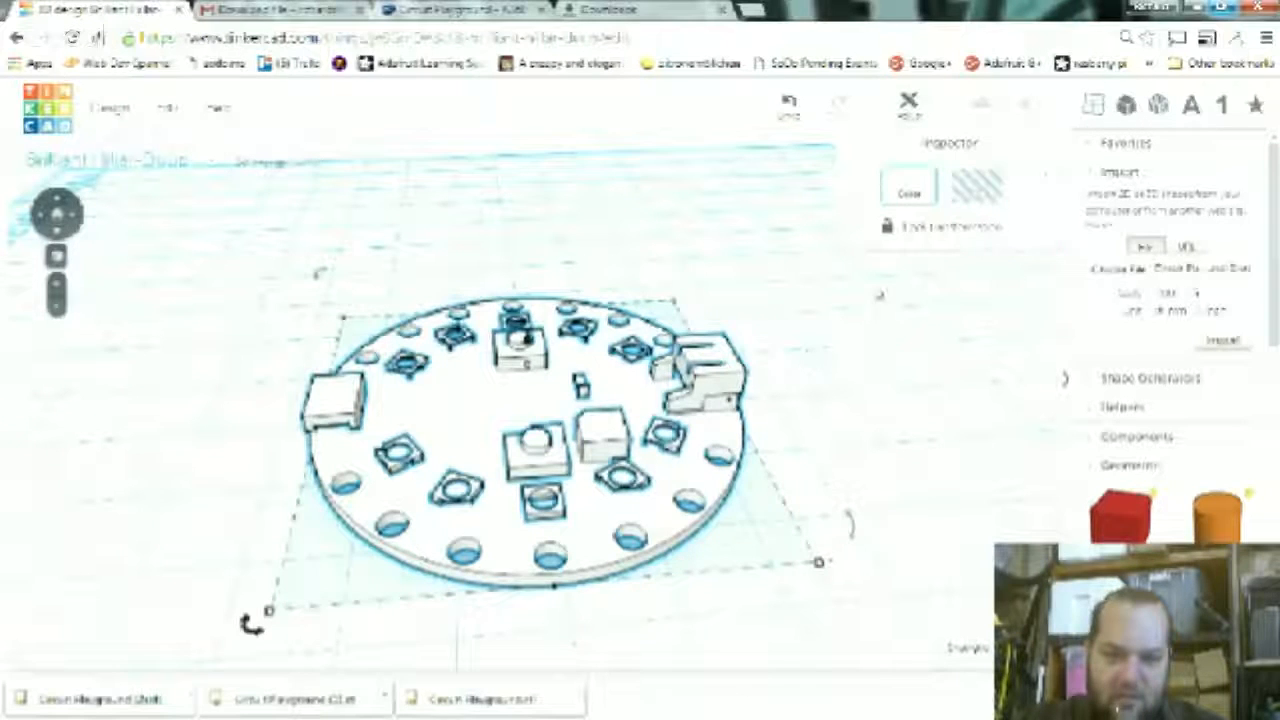
{"action": "left_click", "coordinate": [910, 375]}
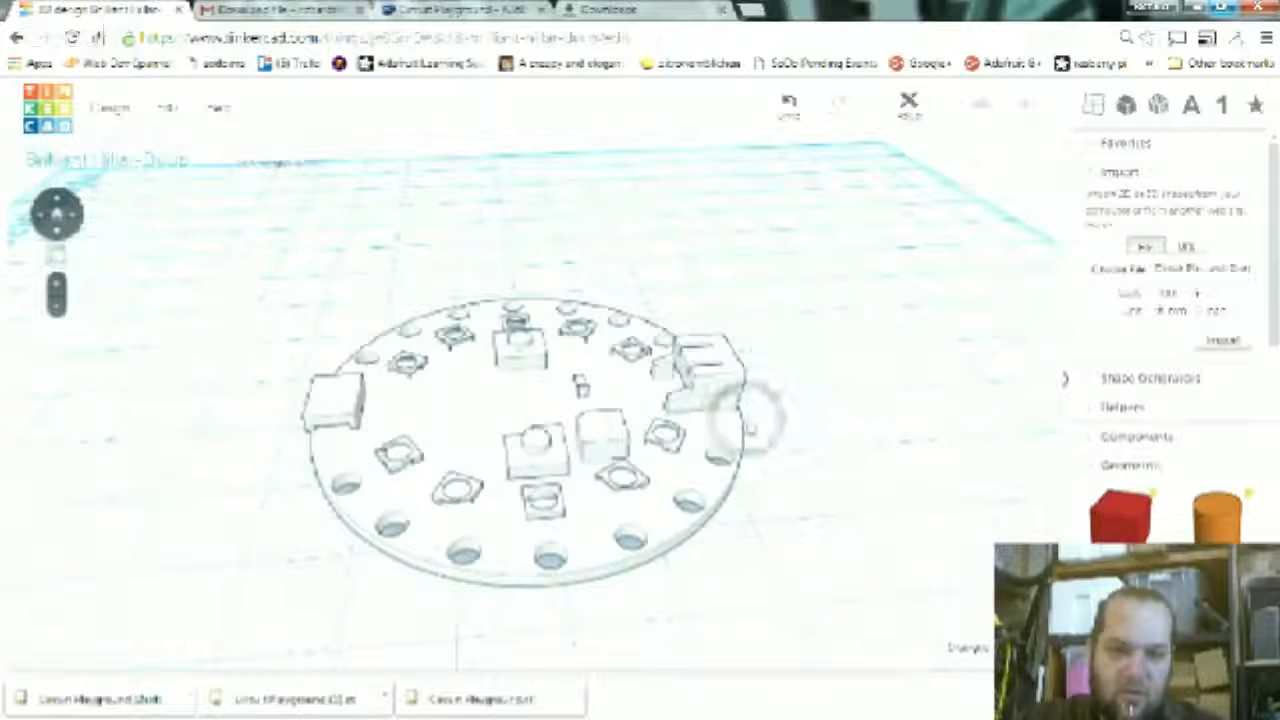
{"action": "left_click", "coordinate": [651, 366]}
{"action": "left_click", "coordinate": [805, 374]}
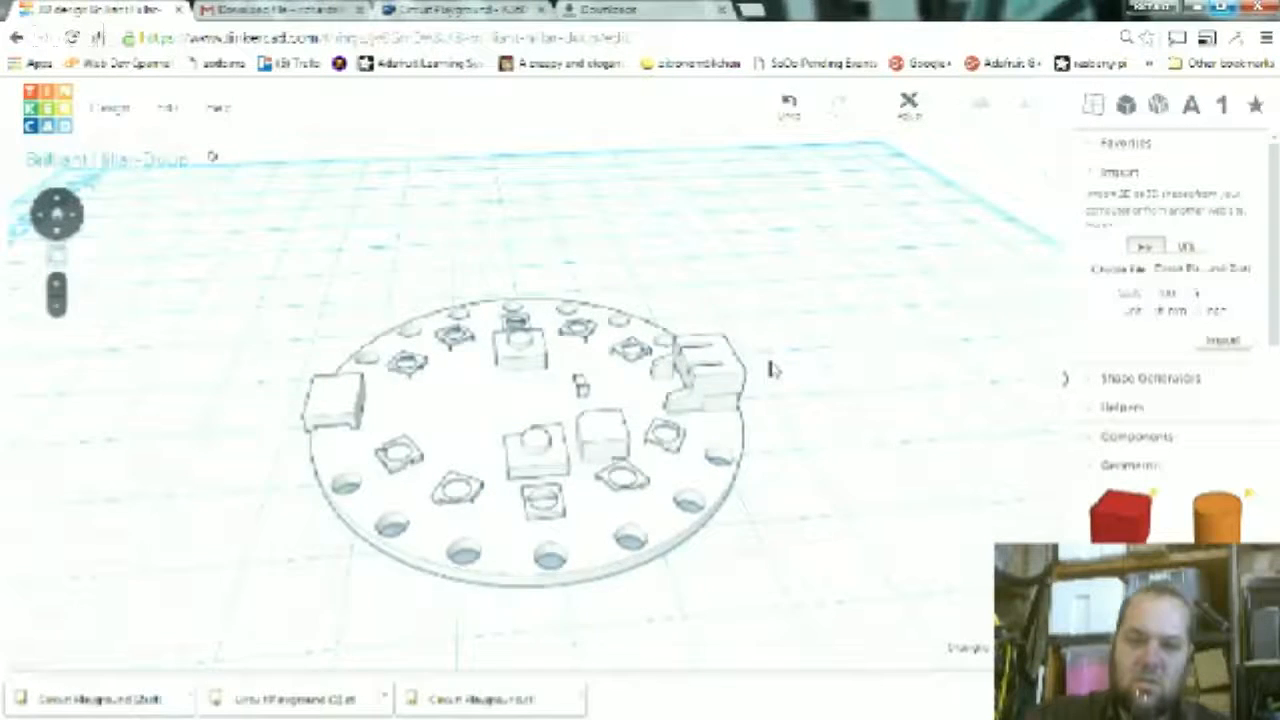
{"action": "key", "text": "ctrl+z"}
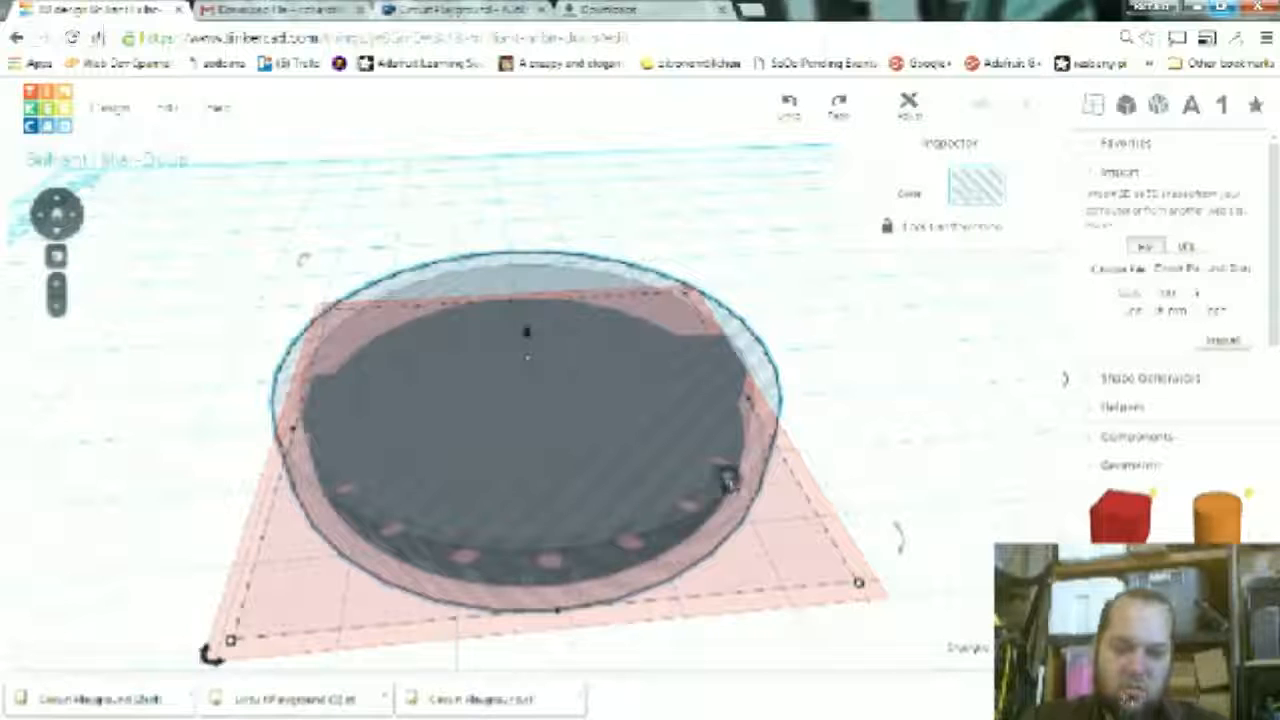
- Inspect from below and above how the outer and inner cylinder holes surround the board
{"action": "left_click", "coordinate": [516, 396]}
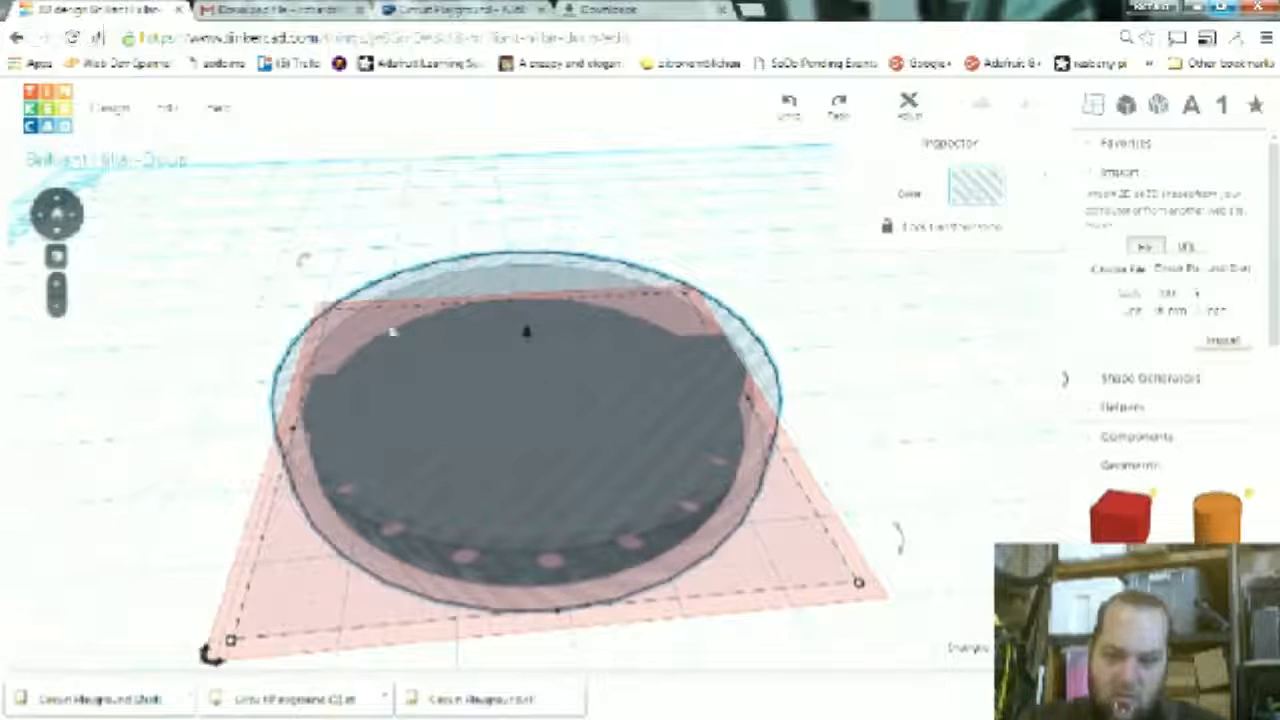
{"action": "right_click_drag", "start_coordinate": [677, 650], "coordinate": [587, 288]}
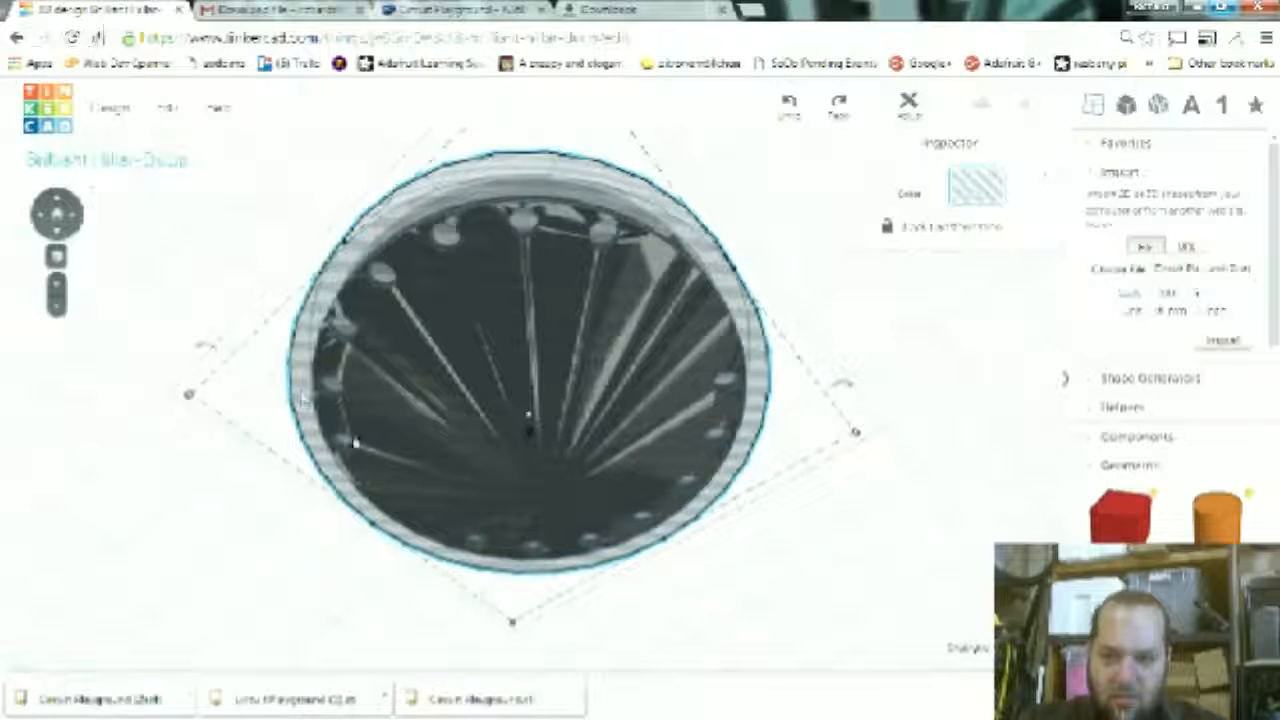
{"action": "left_click", "coordinate": [355, 431]}
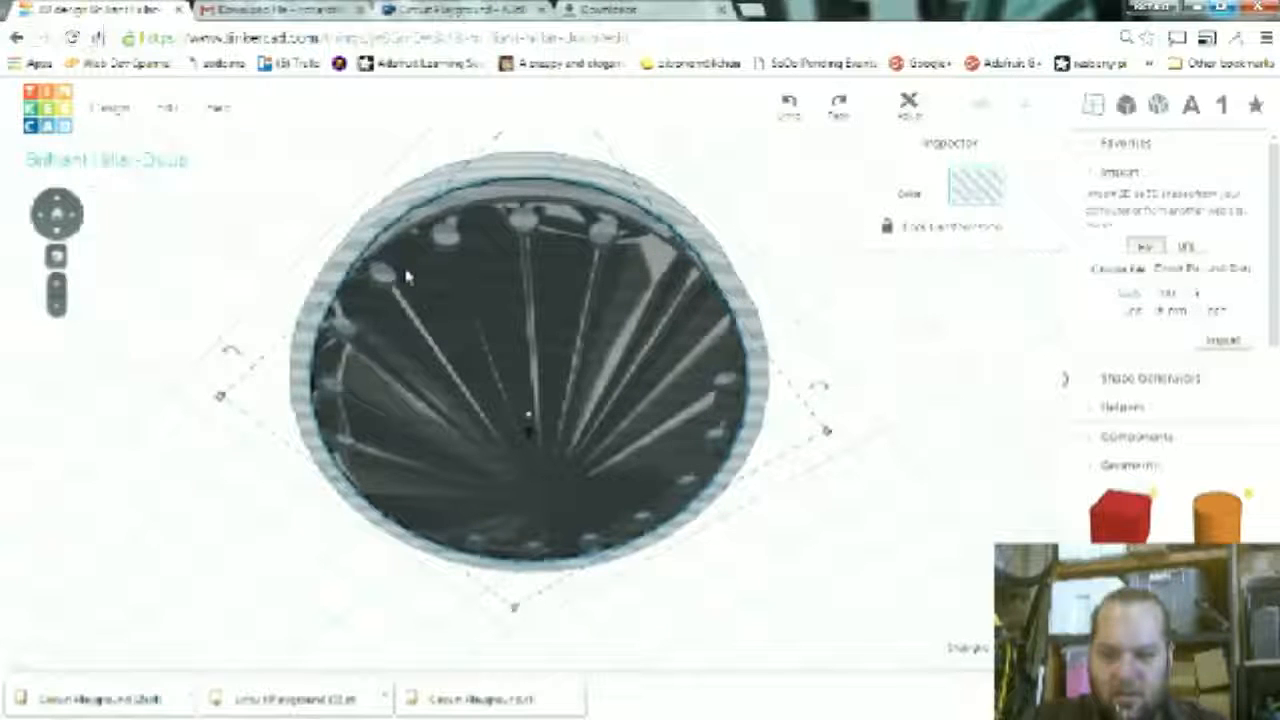
{"action": "scroll", "coordinate": [651, 606], "scroll_direction": "down", "scroll_amount": 3}
{"action": "scroll", "coordinate": [642, 463], "scroll_direction": "up", "scroll_amount": 2}
{"action": "right_click_drag", "start_coordinate": [647, 367], "coordinate": [724, 697]}
{"action": "right_click_drag", "start_coordinate": [600, 548], "coordinate": [795, 606]}
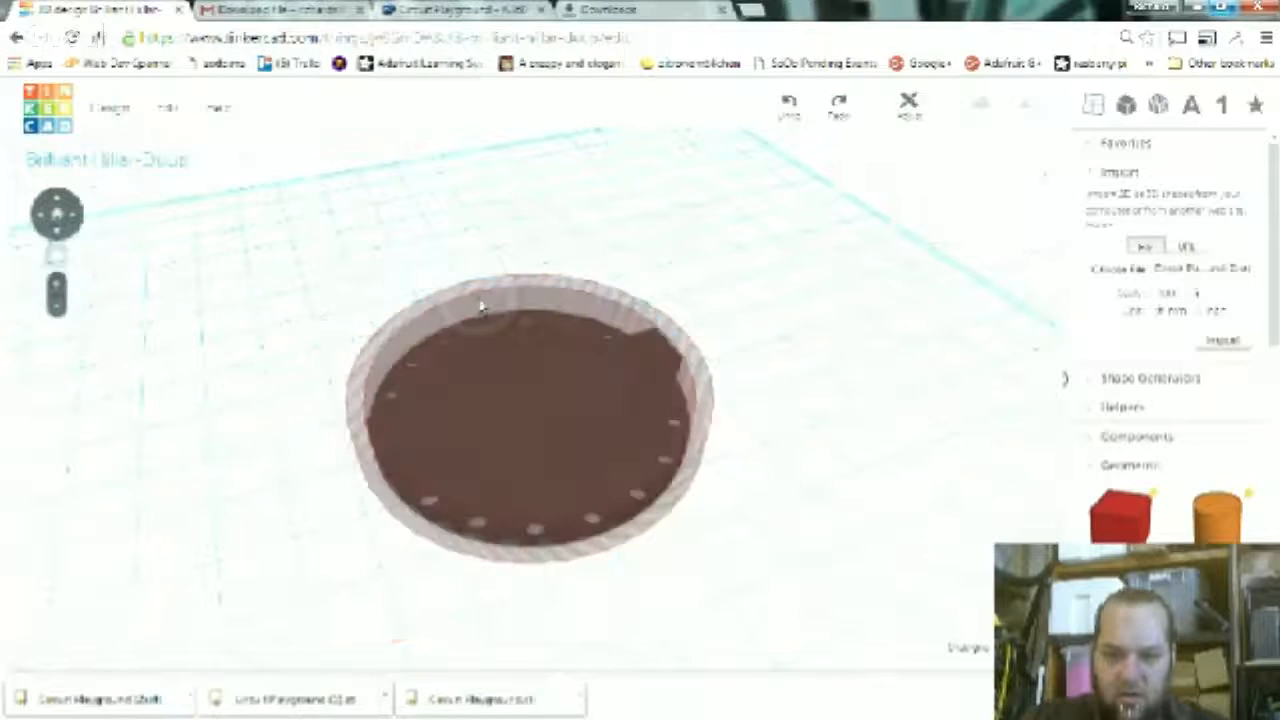
- Try deleting the outer cylinder hole around the board, and undo the deletion
{"action": "key", "text": "Delete"}
{"action": "left_click", "coordinate": [501, 406]}
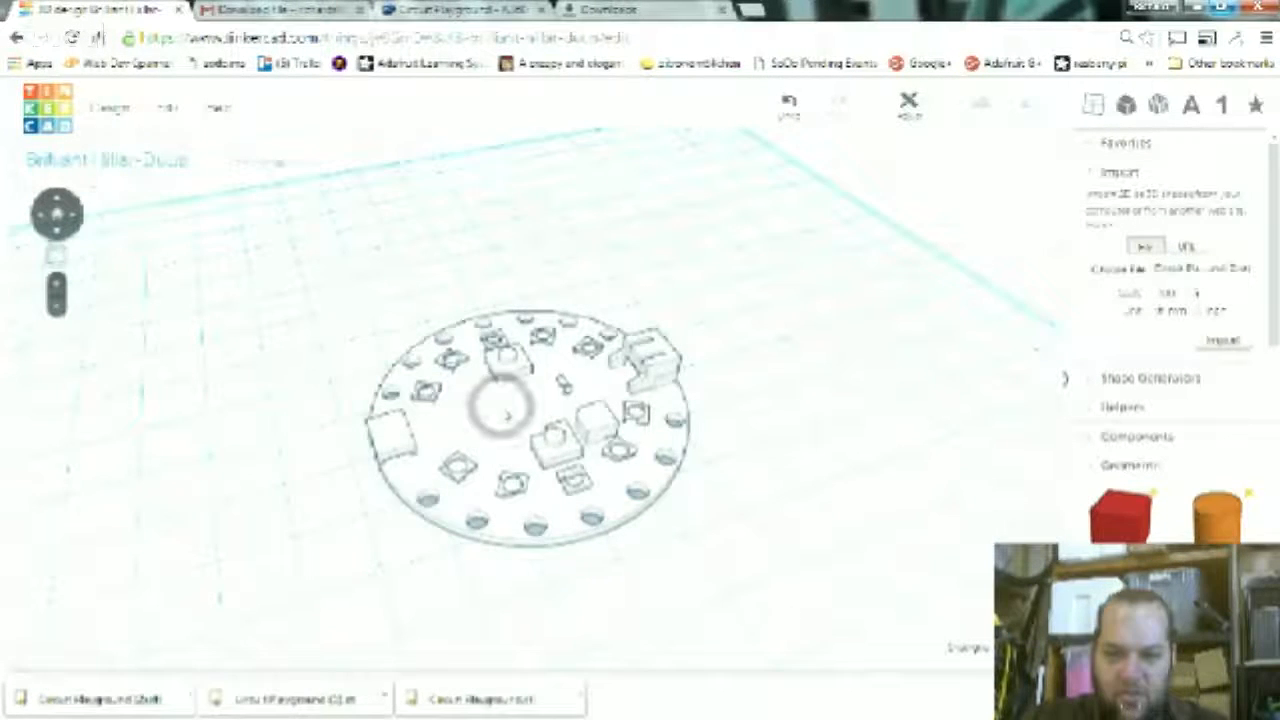
{"action": "left_click", "coordinate": [443, 286]}
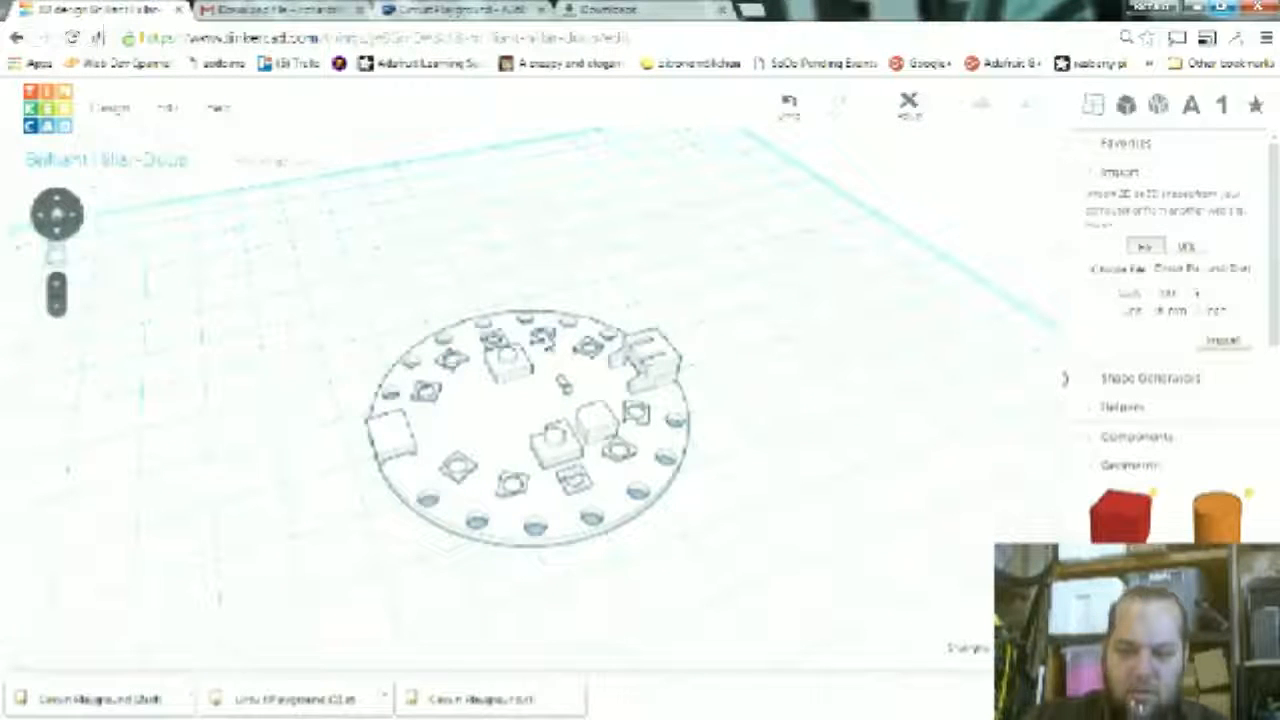
{"action": "key", "text": "ctrl+z"}
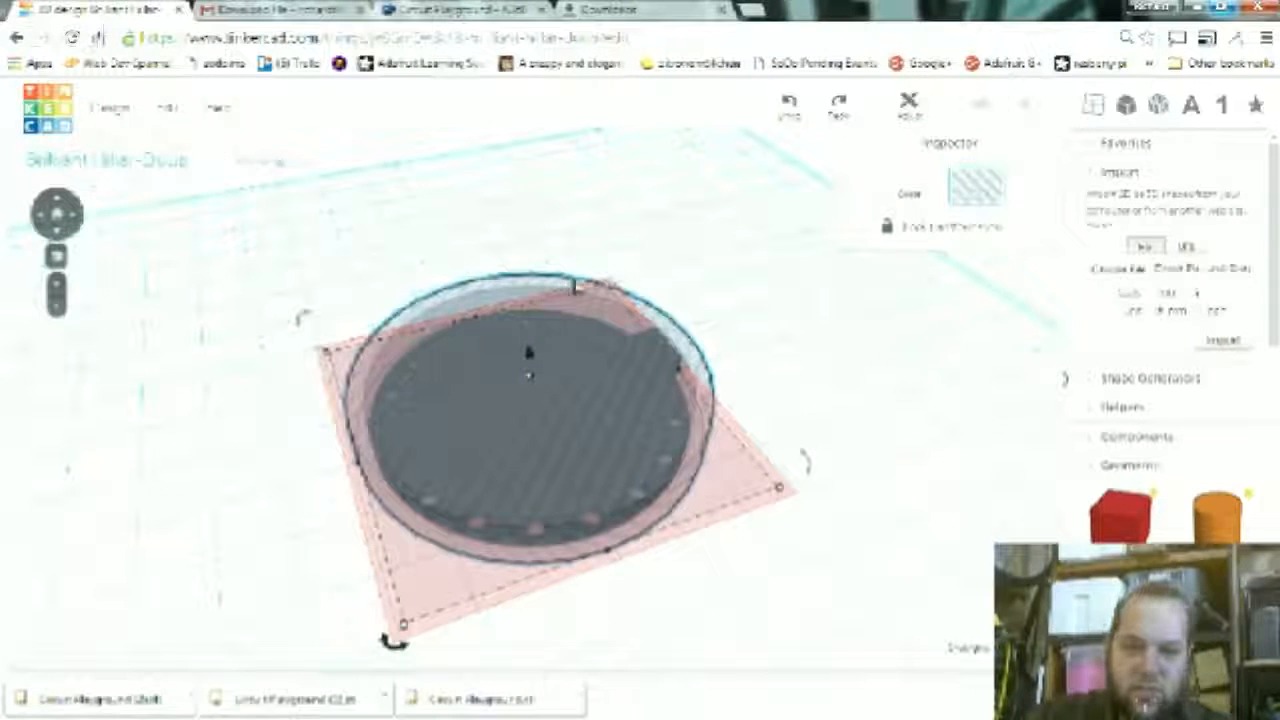
{"action": "key", "text": "Delete"}
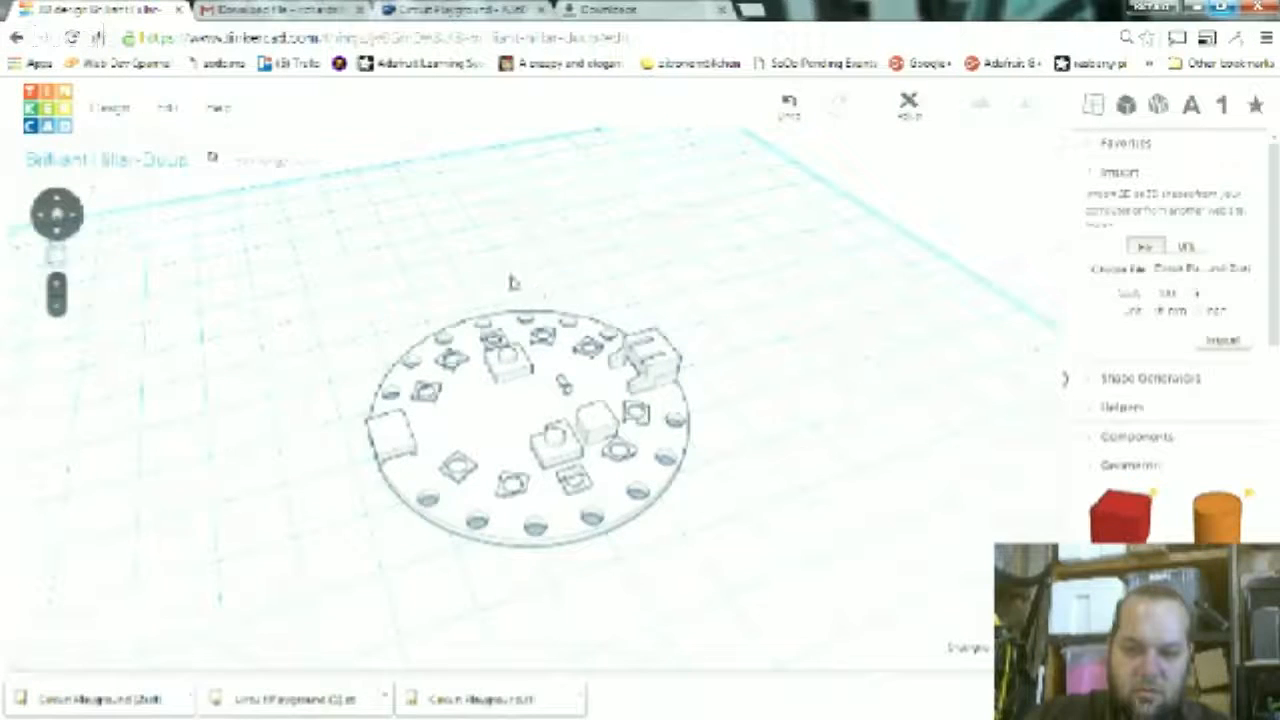
{"action": "key", "text": "ctrl+z"}
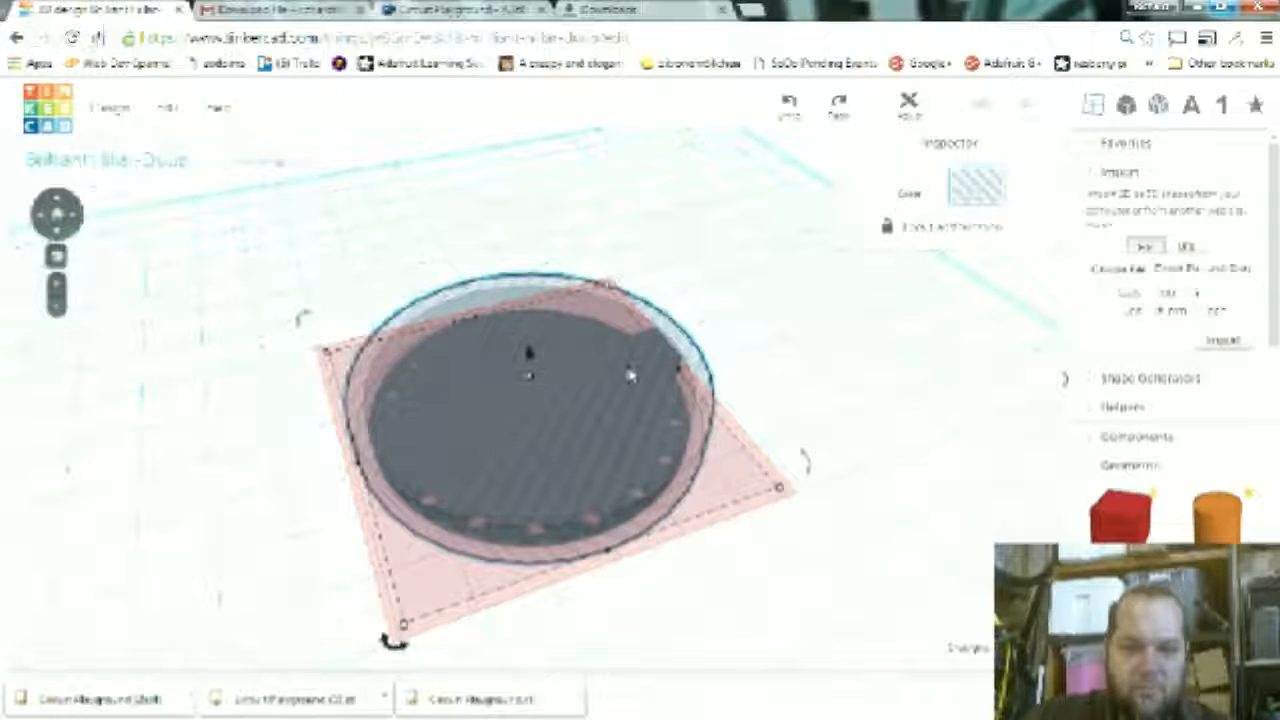
- Raise the outer cylinder above the board and make it a solid orange shape
{"action": "left_click_drag", "start_coordinate": [530, 355], "coordinate": [523, 157]}
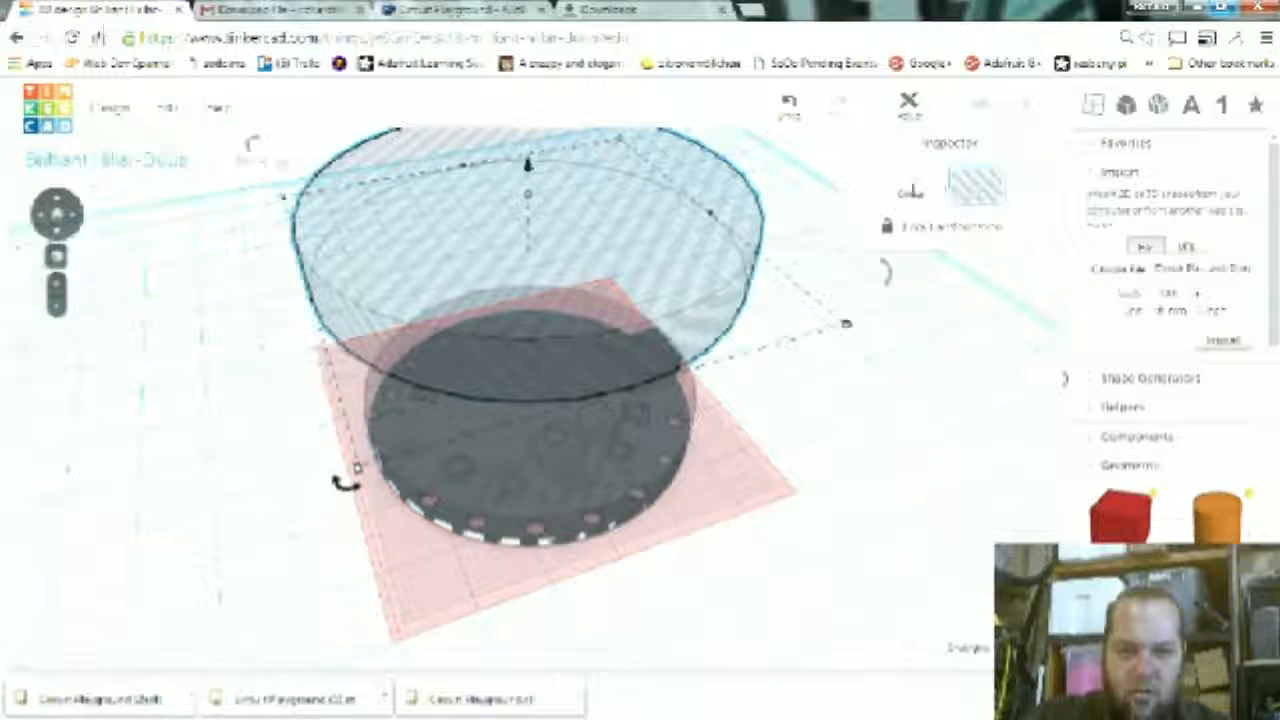
{"action": "left_click", "coordinate": [909, 193]}
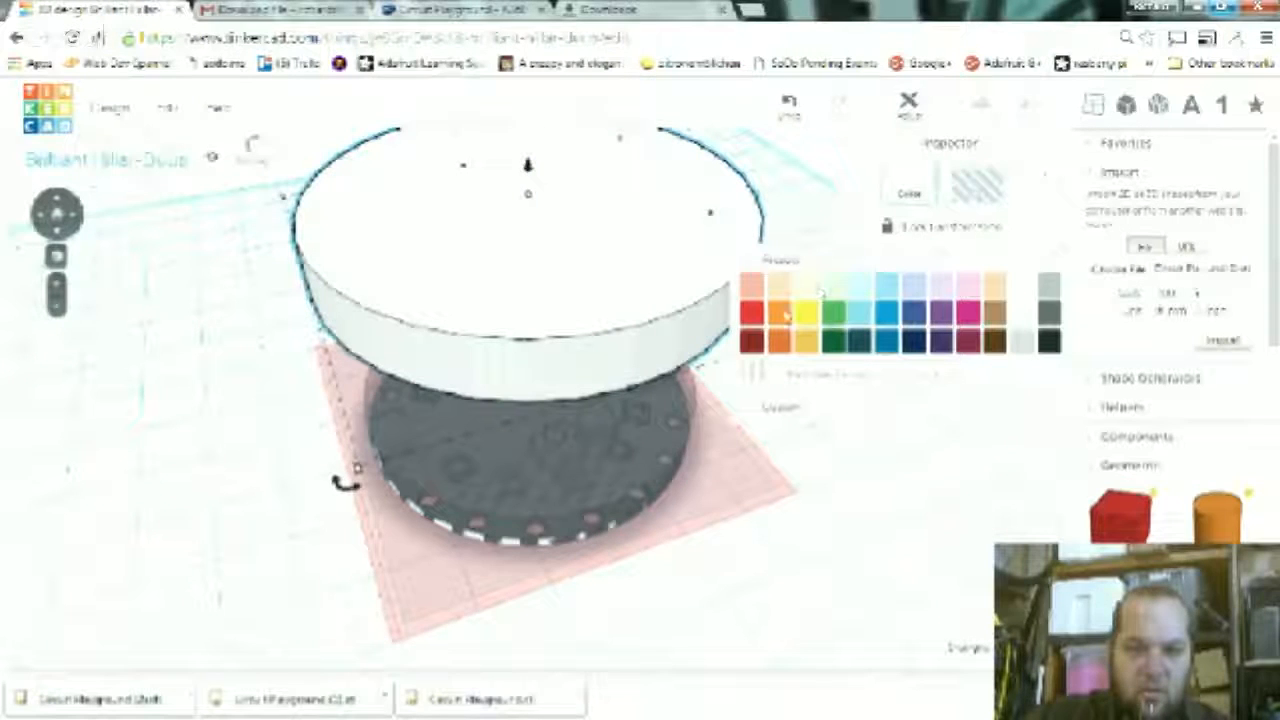
{"action": "left_click", "coordinate": [781, 313]}
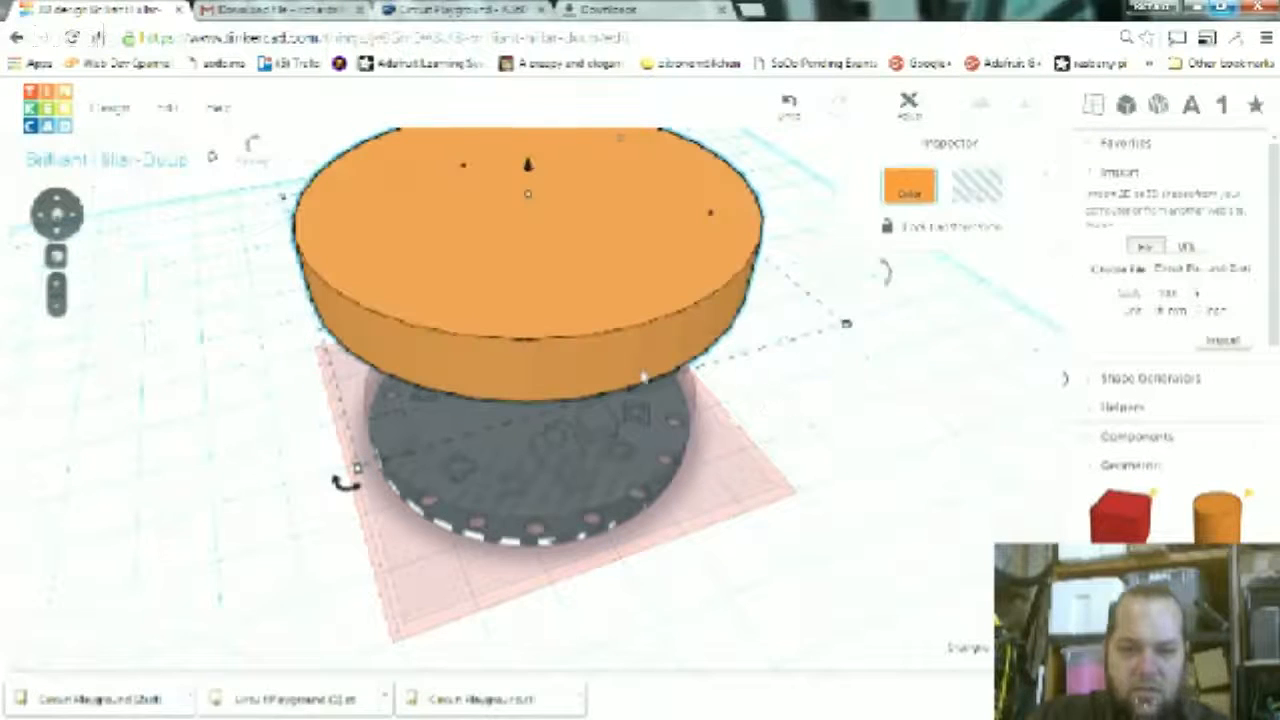
- Raise the orange cylinder higher so it is well clear of the board and the inner cylinder hole
{"action": "scroll", "coordinate": [618, 351], "scroll_direction": "up", "scroll_amount": 3}
{"action": "scroll", "coordinate": [603, 371], "scroll_direction": "down", "scroll_amount": 2}
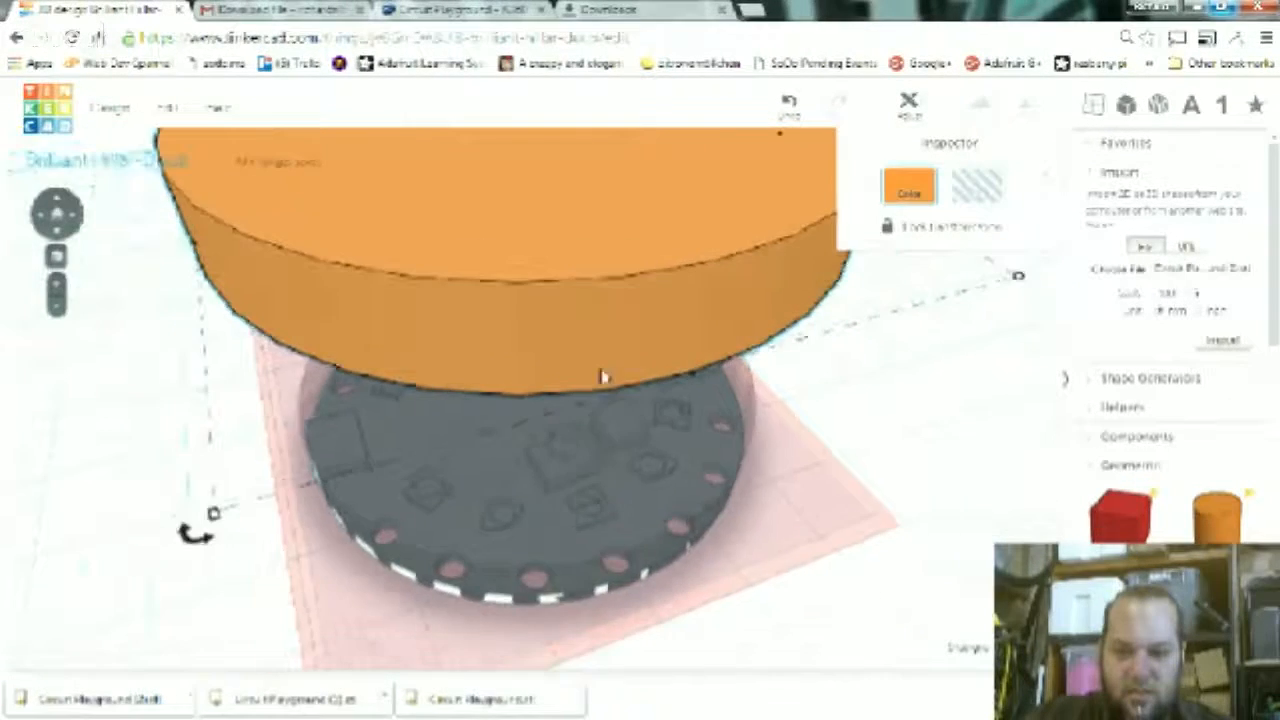
{"action": "scroll", "coordinate": [597, 391], "scroll_direction": "down", "scroll_amount": 5}
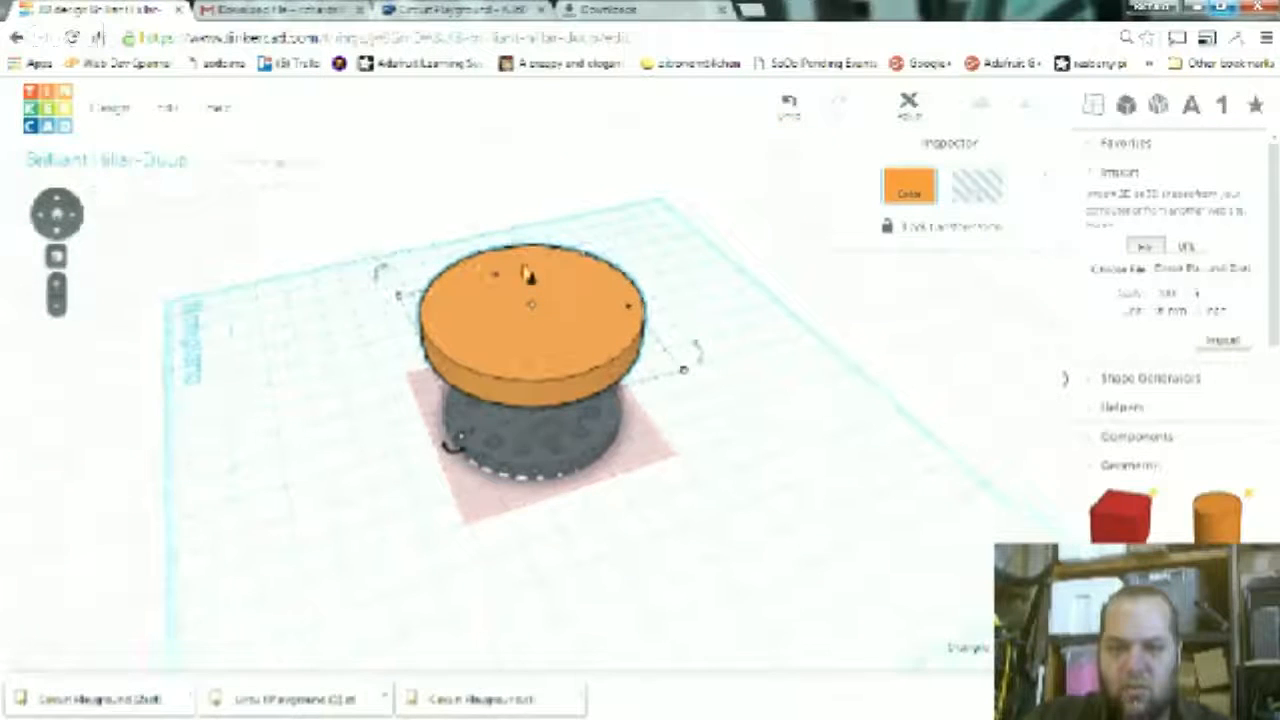
{"action": "left_click_drag", "start_coordinate": [533, 281], "coordinate": [535, 195]}
{"action": "scroll", "coordinate": [605, 481], "scroll_direction": "up", "scroll_amount": 3}
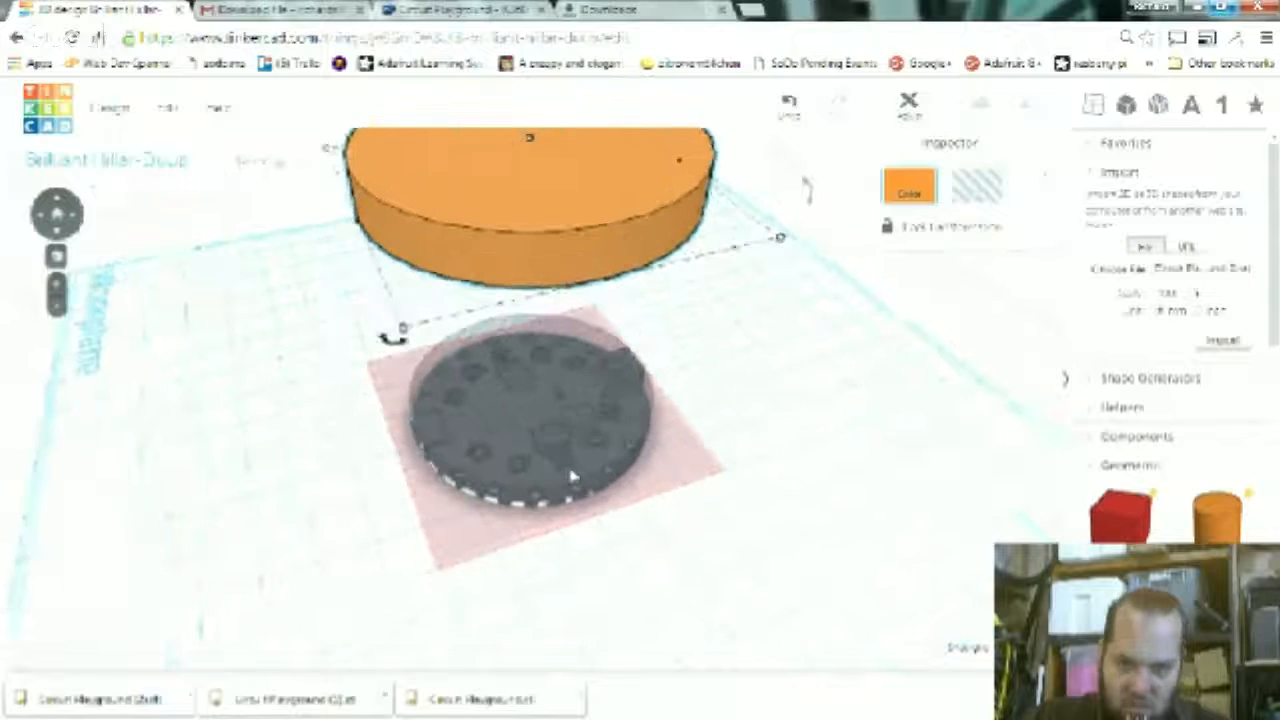
- Reduce the height of the inner cylinder hole so its top sits slightly below the top of the tallest connector
{"action": "left_click", "coordinate": [583, 484]}
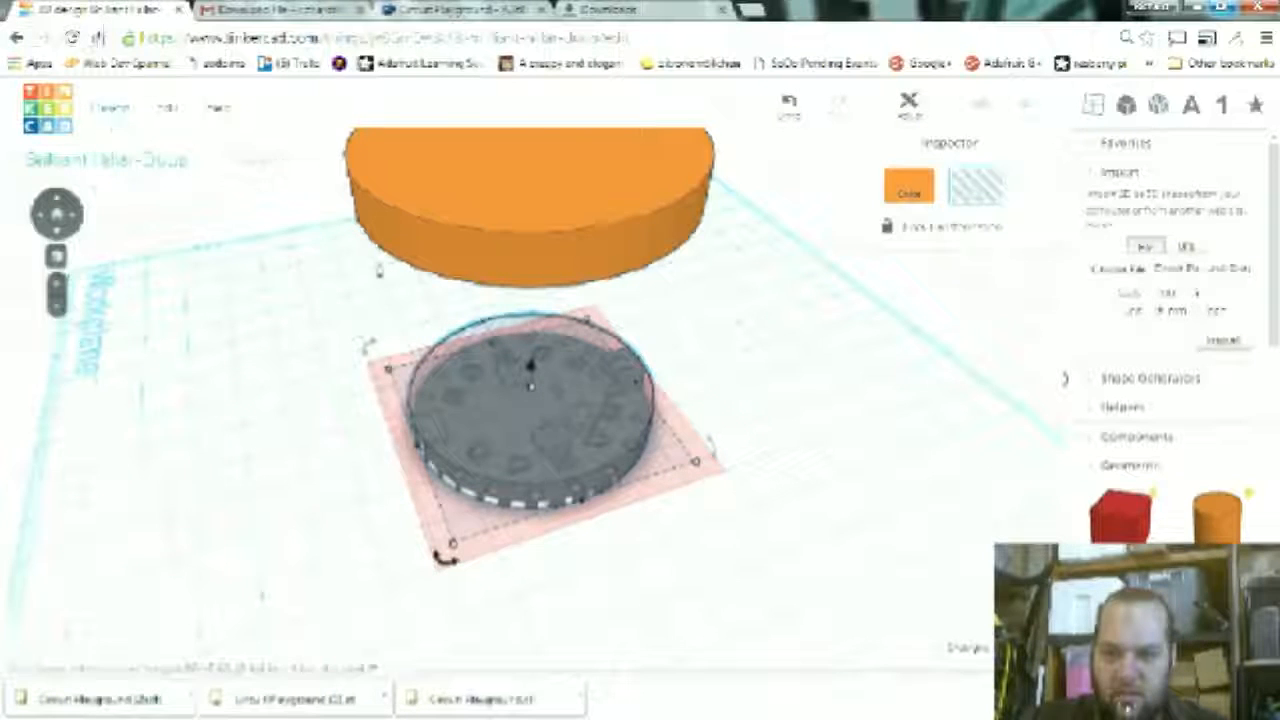
{"action": "scroll", "coordinate": [620, 457], "scroll_direction": "up", "scroll_amount": 5}
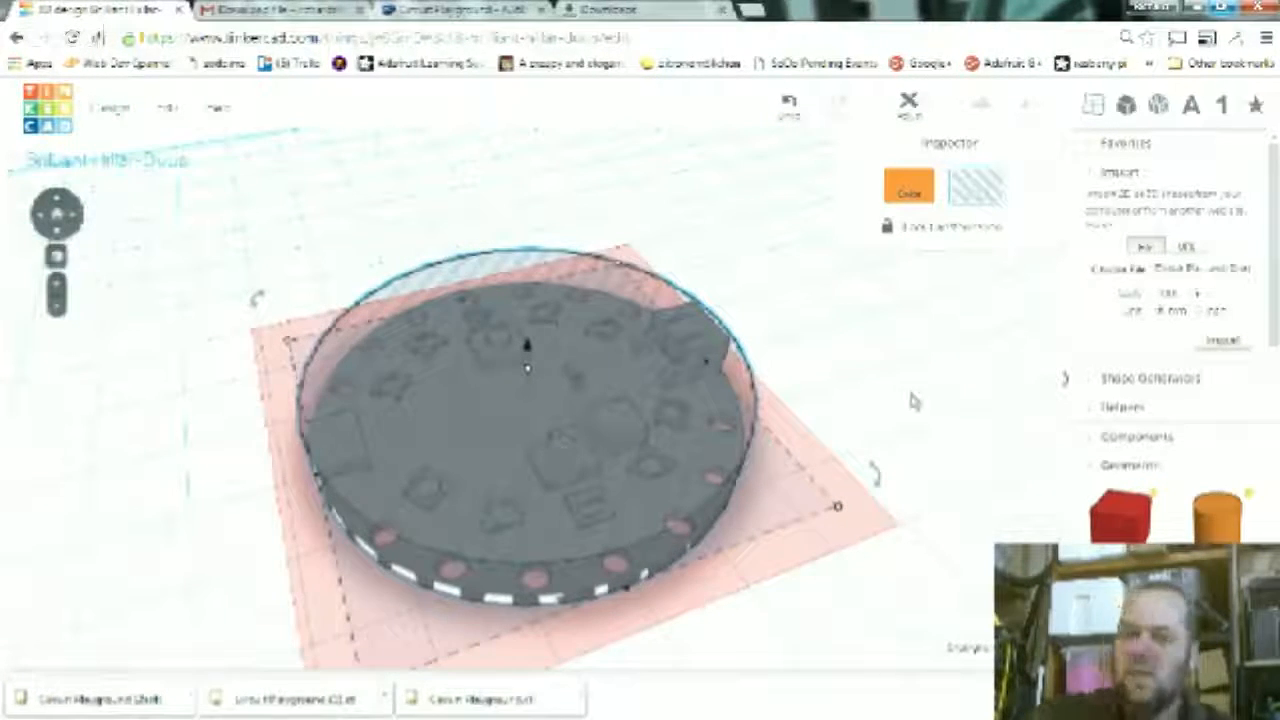
{"action": "right_click_drag", "start_coordinate": [761, 464], "coordinate": [845, 275]}
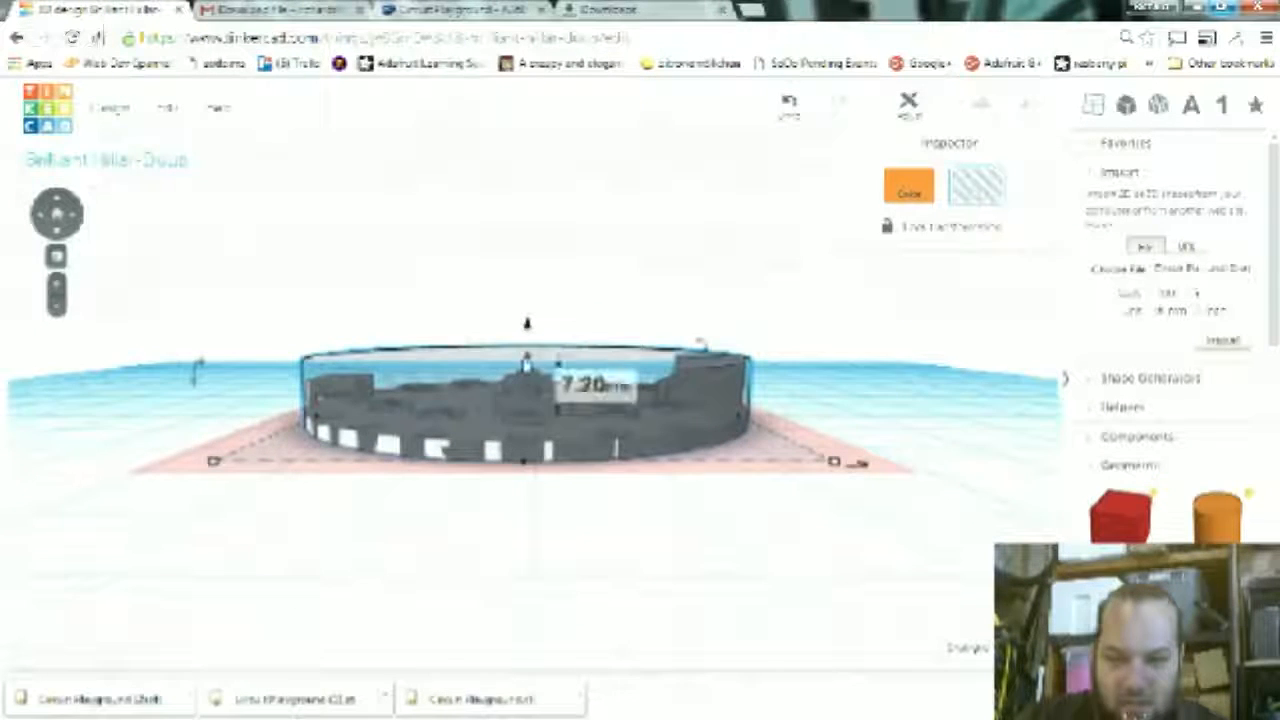
{"action": "right_click_drag", "start_coordinate": [860, 462], "coordinate": [714, 523]}
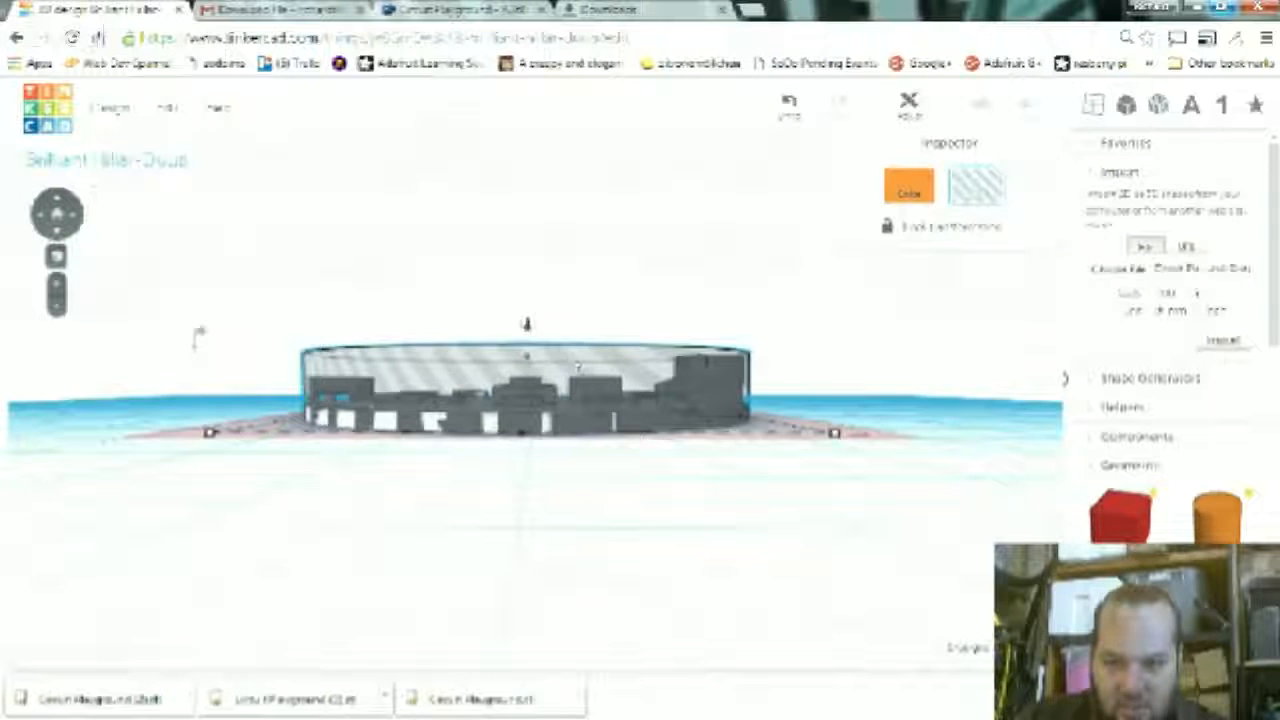
{"action": "mouse_move", "coordinate": [528, 359]}
{"action": "left_click_drag", "start_coordinate": [527, 357], "coordinate": [528, 366]}
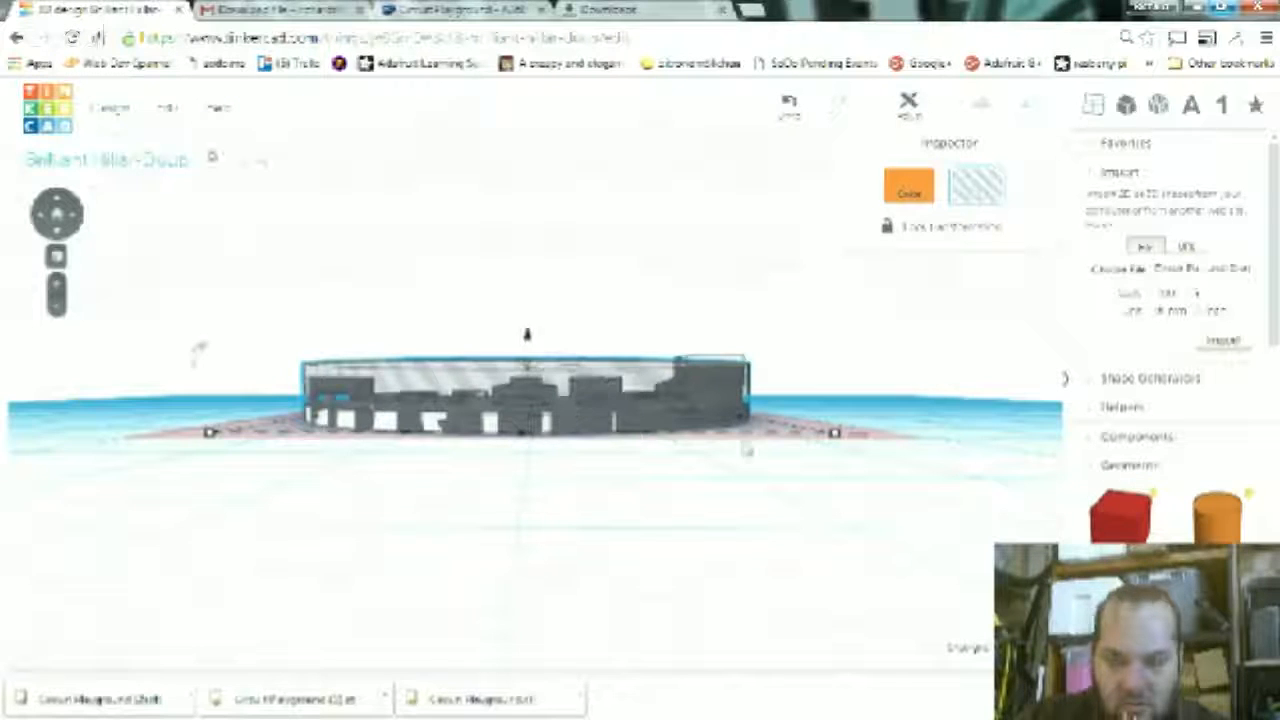
- Examine the board's USB and battery connectors within the shortened hole and check the orange cylinder's position above them
{"action": "right_click_drag", "start_coordinate": [665, 549], "coordinate": [589, 450]}
{"action": "right_click_drag", "start_coordinate": [817, 362], "coordinate": [528, 514]}
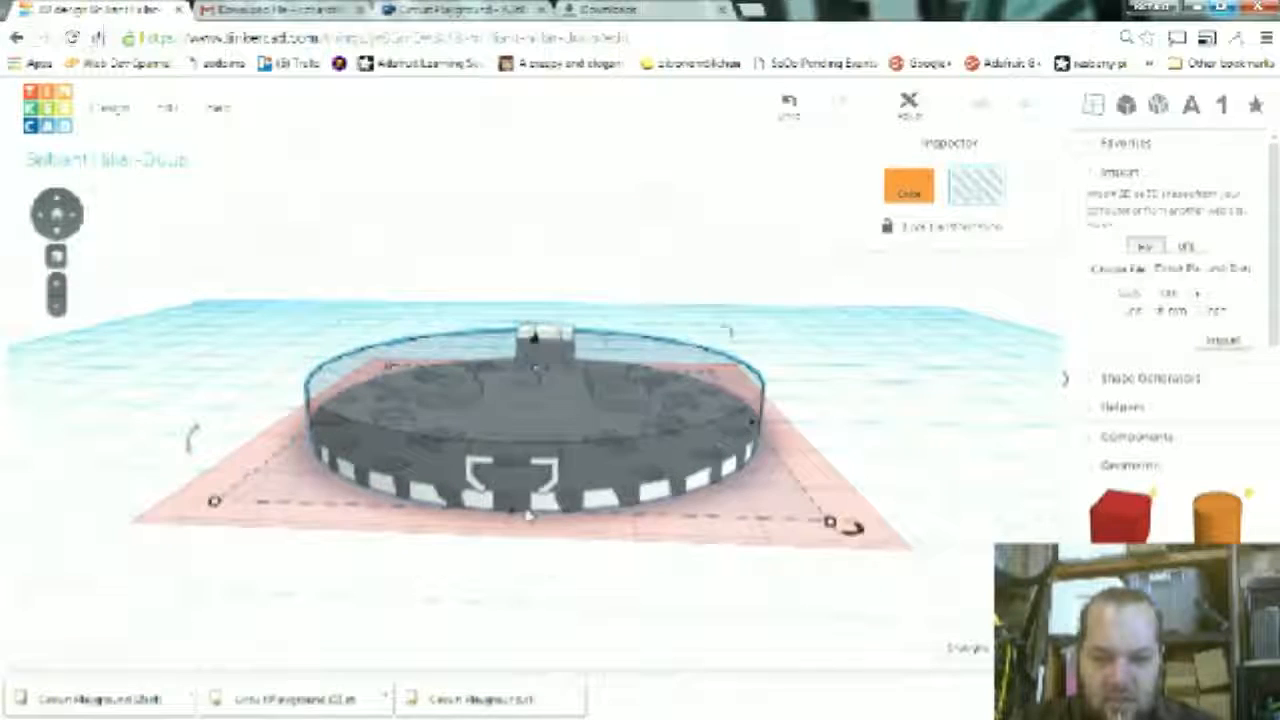
{"action": "left_click", "coordinate": [537, 575]}
{"action": "left_click", "coordinate": [570, 428]}
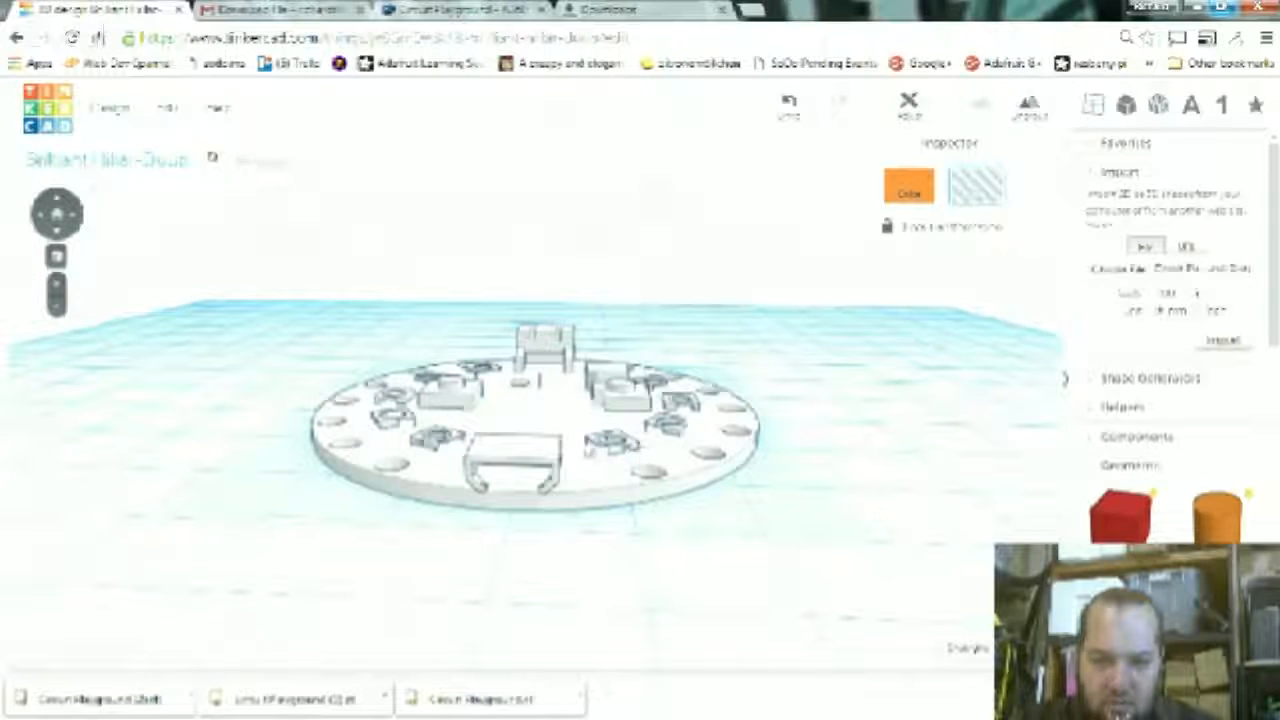
{"action": "scroll", "coordinate": [731, 354], "scroll_direction": "up", "scroll_amount": 3}
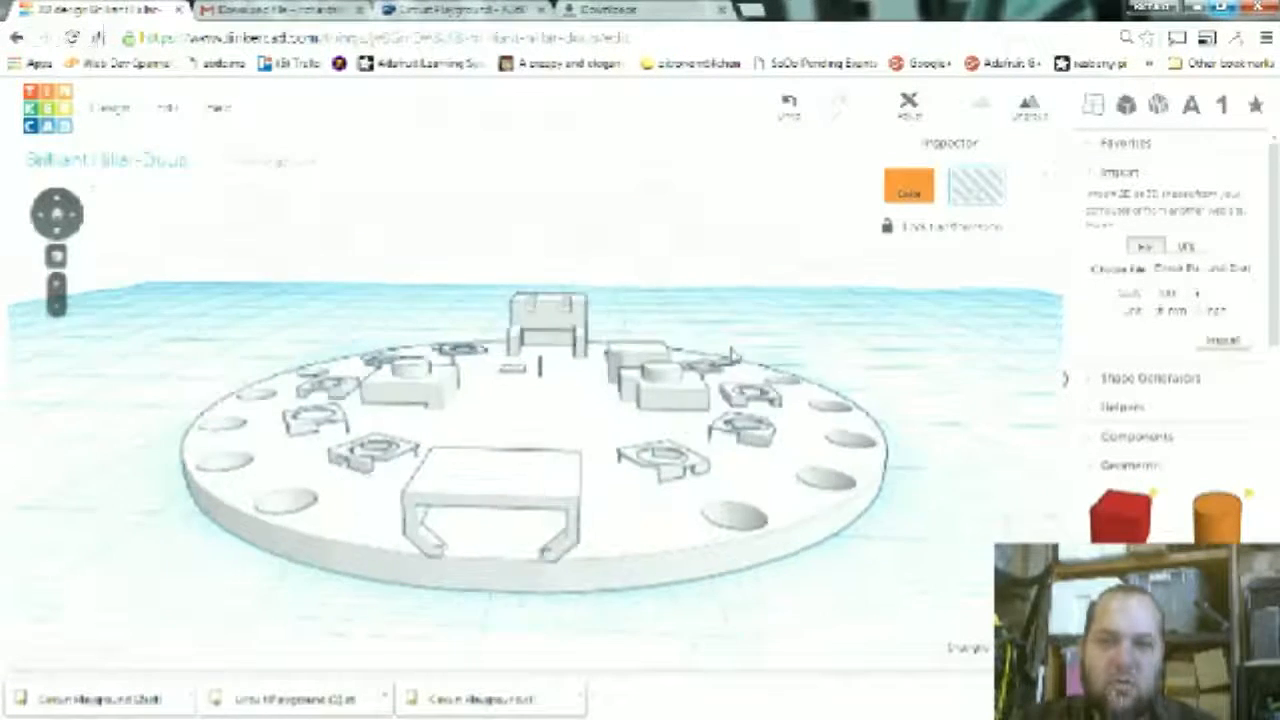
{"action": "scroll", "coordinate": [714, 346], "scroll_direction": "down", "scroll_amount": 8}
{"action": "left_click", "coordinate": [558, 268]}
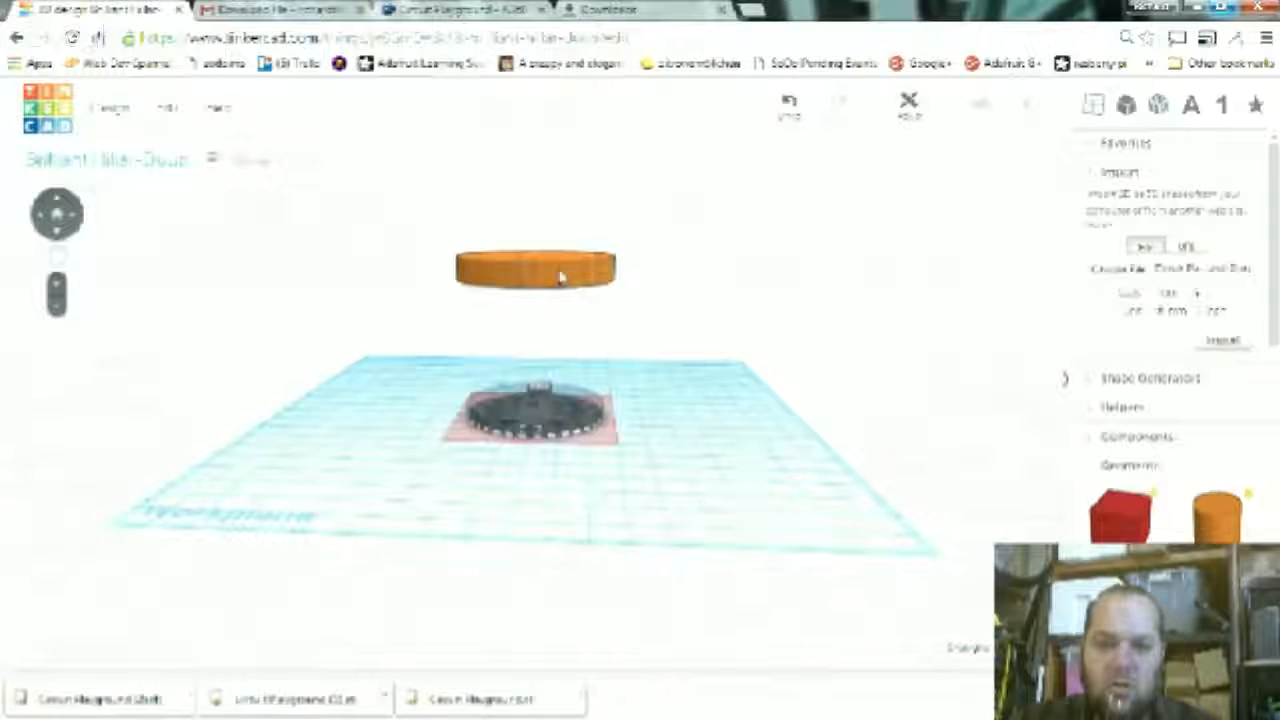
{"action": "scroll", "coordinate": [598, 400], "scroll_direction": "up", "scroll_amount": 5}
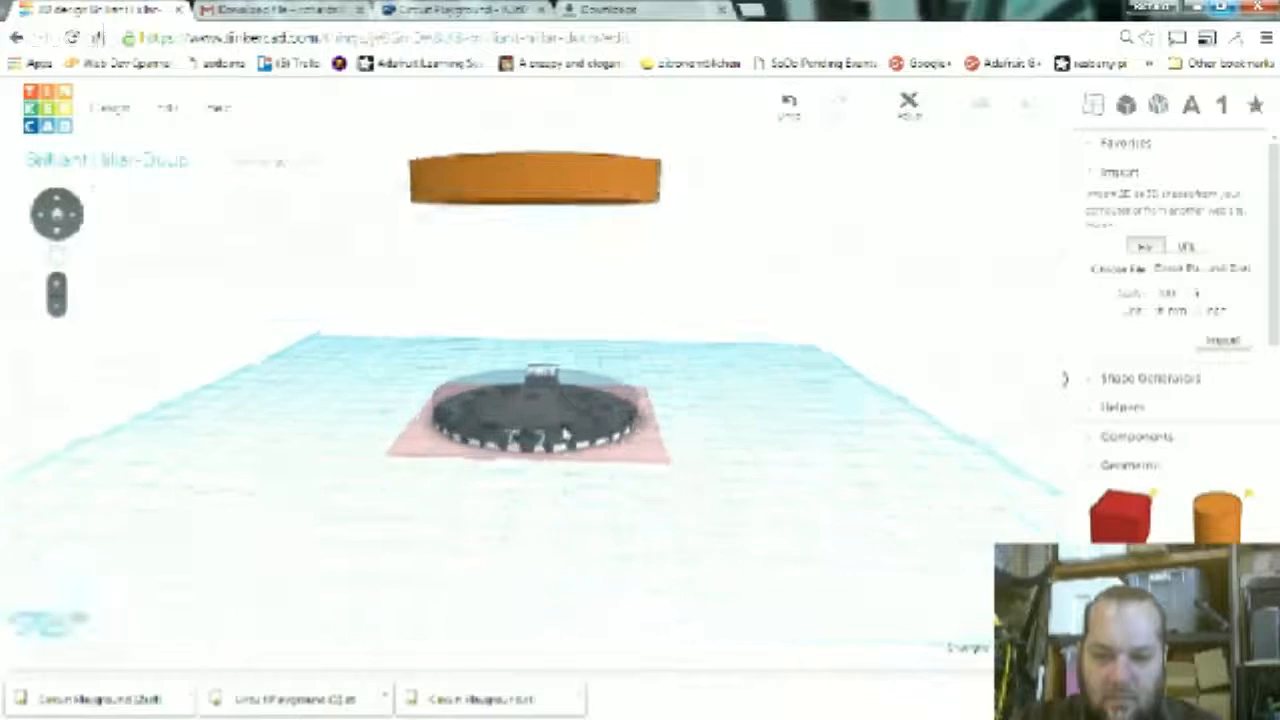
- Enlarge the inner cylinder hole's footprint slightly so it covers the board's outer edge, and leave the group
{"action": "left_click", "coordinate": [590, 452]}
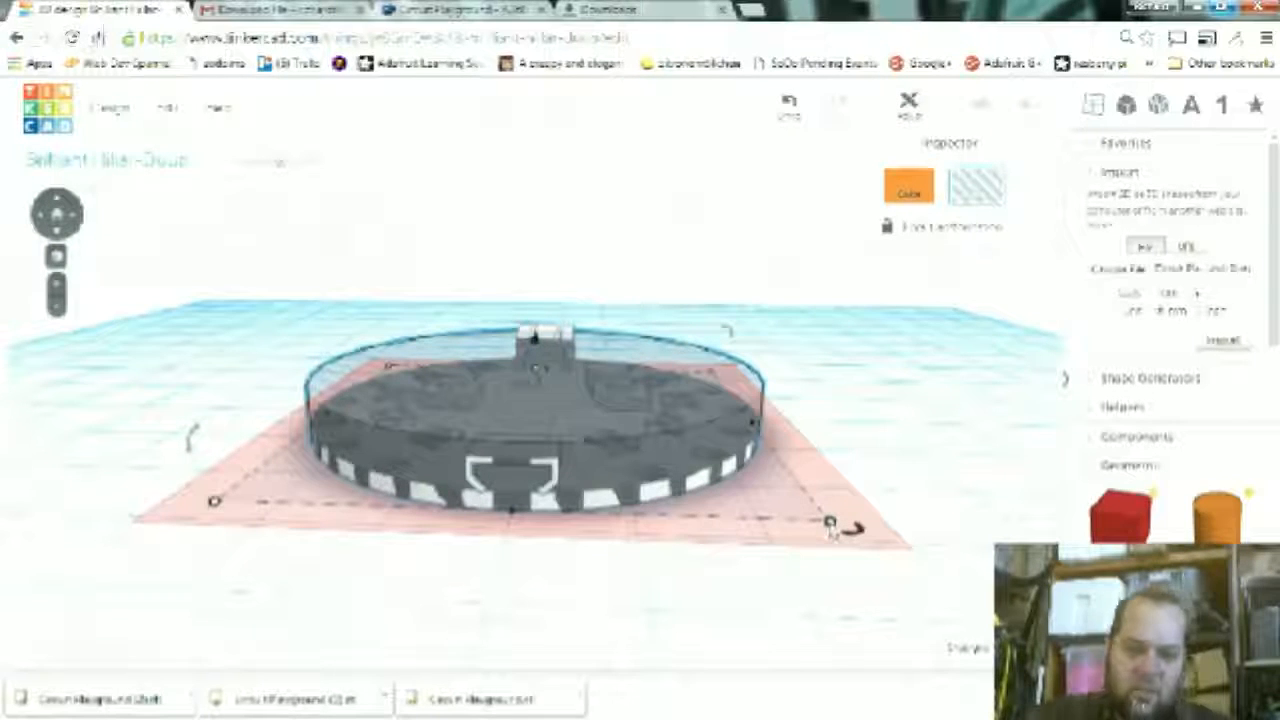
{"action": "mouse_move", "coordinate": [832, 527]}
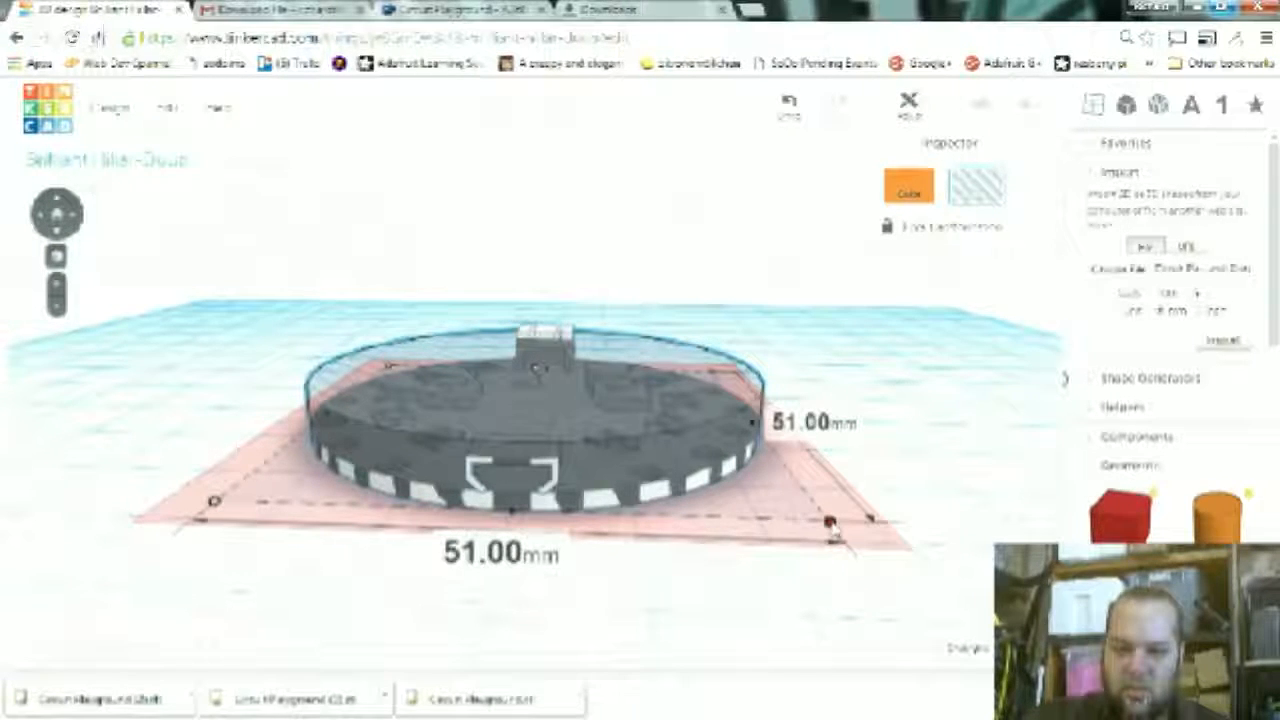
{"action": "left_click_drag", "start_coordinate": [830, 525], "coordinate": [838, 530]}
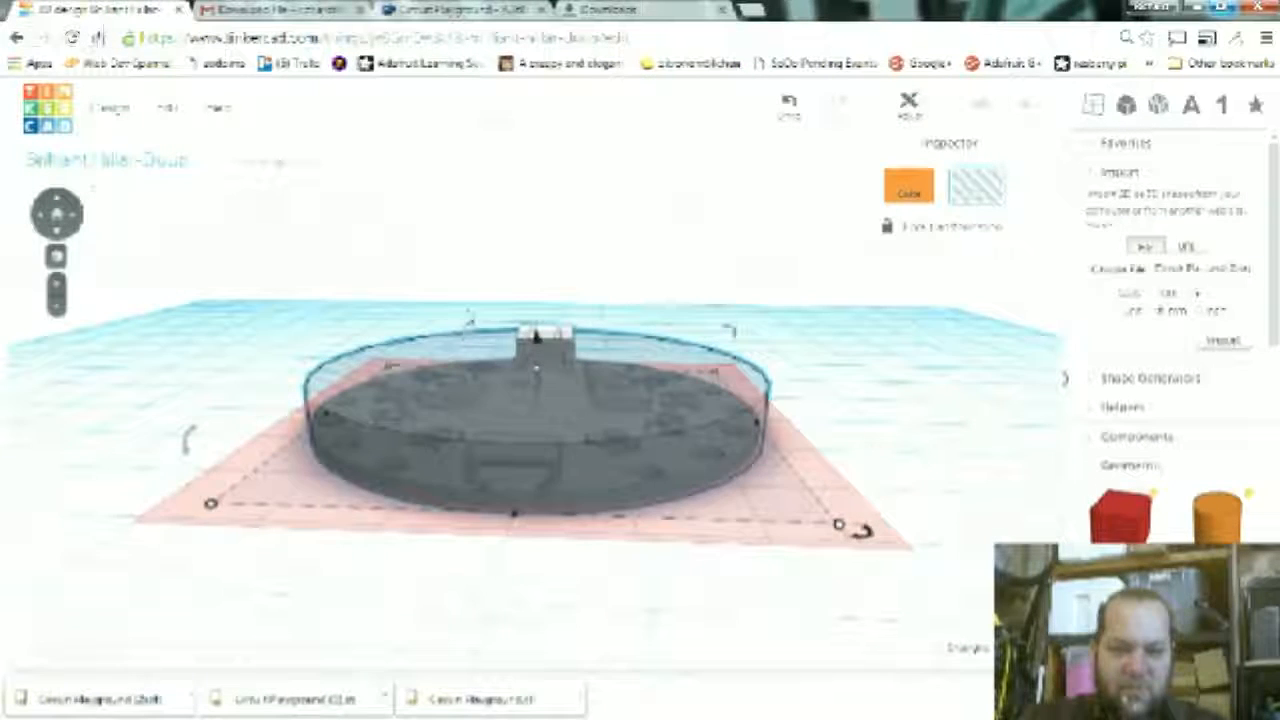
{"action": "scroll", "coordinate": [645, 372], "scroll_direction": "down", "scroll_amount": 3}
{"action": "left_click", "coordinate": [309, 314]}
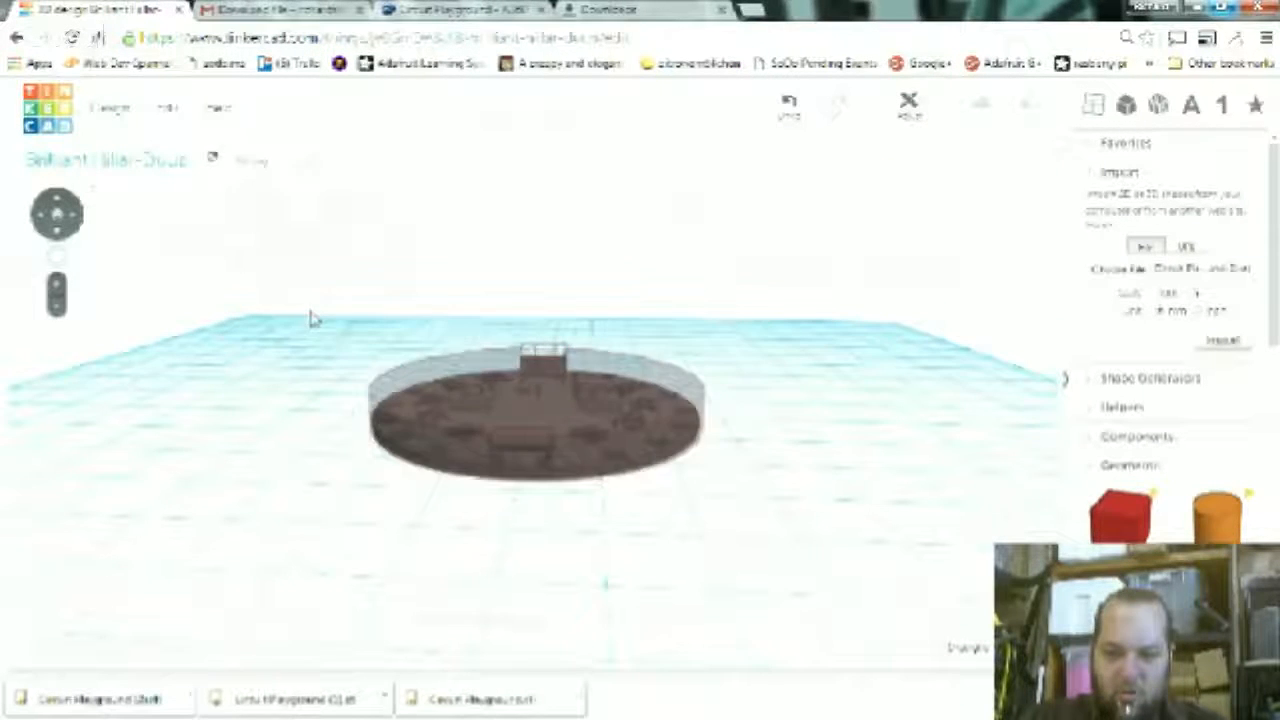
- Select the grouped cylinder case floating above the board and make it solid orange
{"action": "left_click_drag", "start_coordinate": [699, 467], "coordinate": [762, 511]}
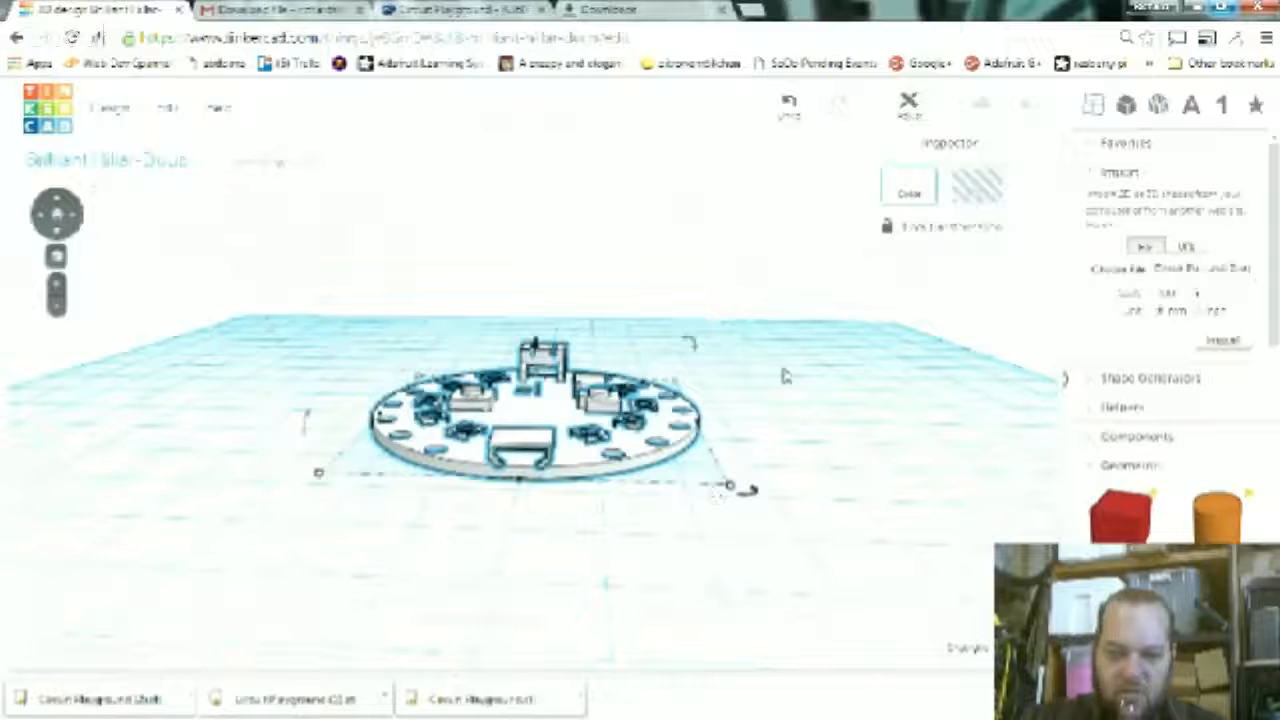
{"action": "scroll", "coordinate": [778, 420], "scroll_direction": "down", "scroll_amount": 3}
{"action": "left_click", "coordinate": [554, 230]}
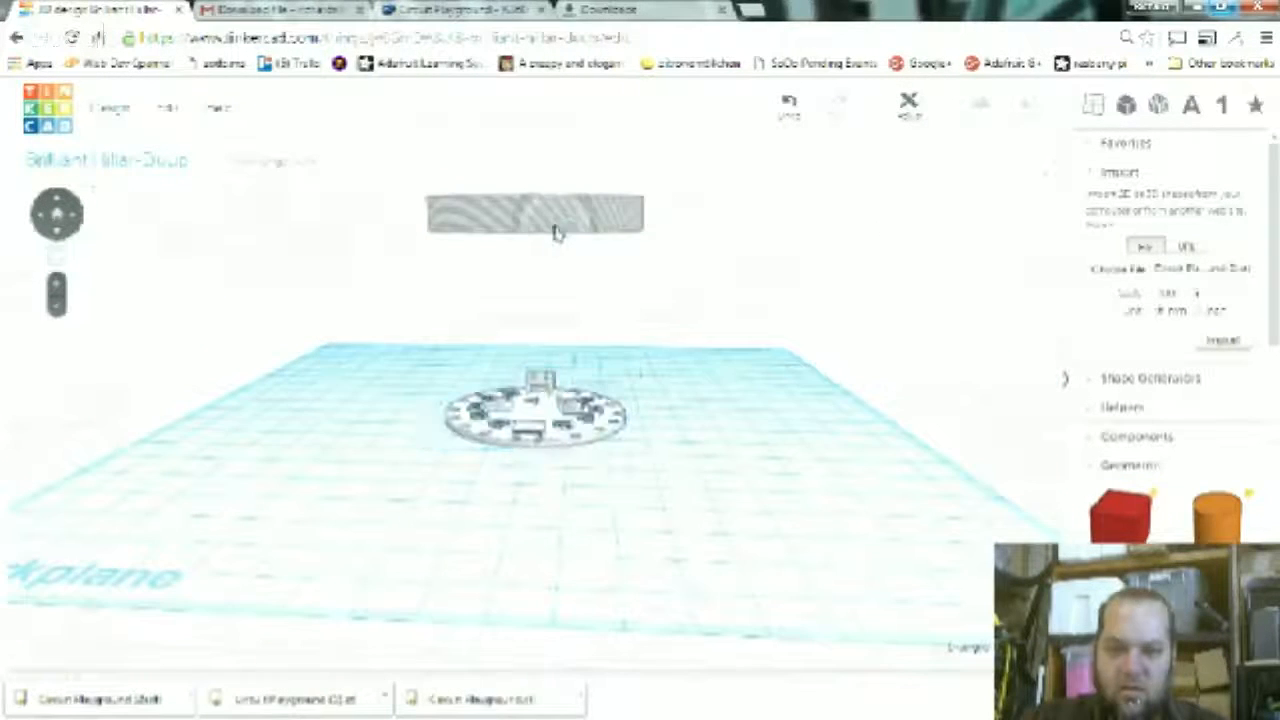
{"action": "left_click", "coordinate": [557, 230]}
{"action": "left_click", "coordinate": [912, 186]}
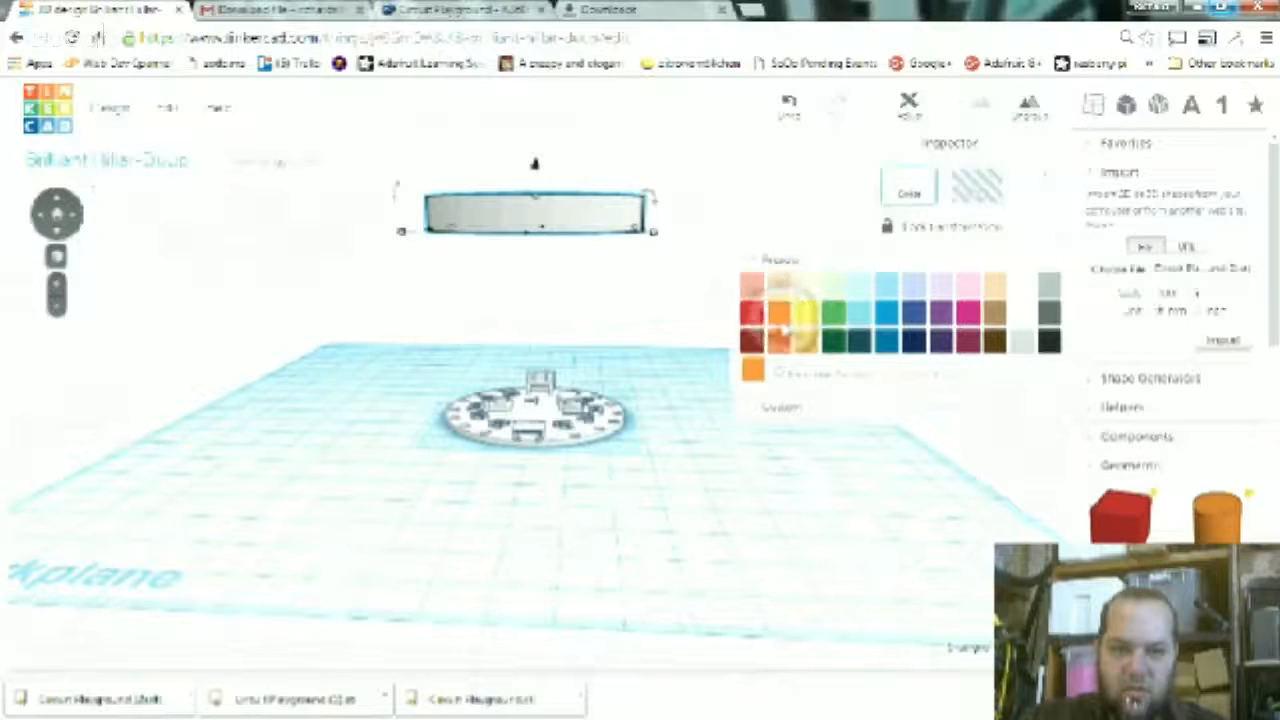
{"action": "left_click", "coordinate": [778, 312]}
{"action": "left_click", "coordinate": [686, 274]}
{"action": "left_click", "coordinate": [557, 230]}
{"action": "left_click", "coordinate": [543, 374]}
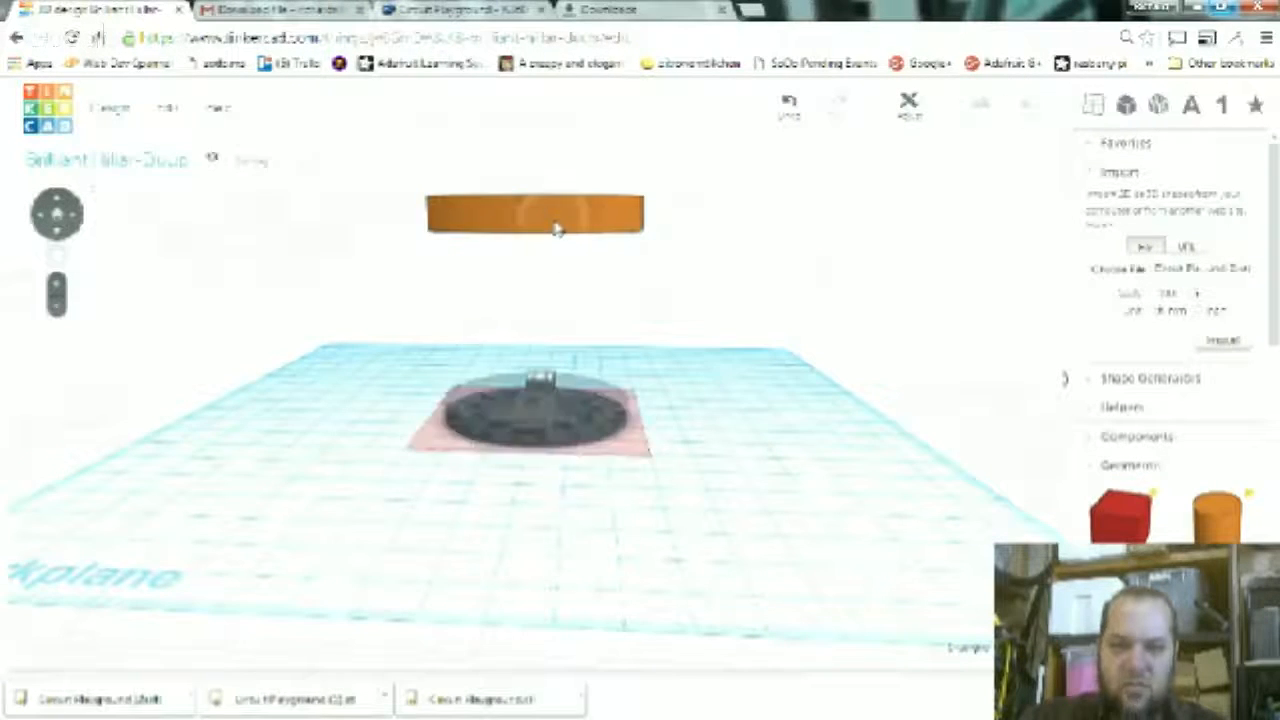
{"action": "scroll", "coordinate": [585, 445], "scroll_direction": "up", "scroll_amount": 5}
{"action": "scroll", "coordinate": [585, 445], "scroll_direction": "down", "scroll_amount": 5}
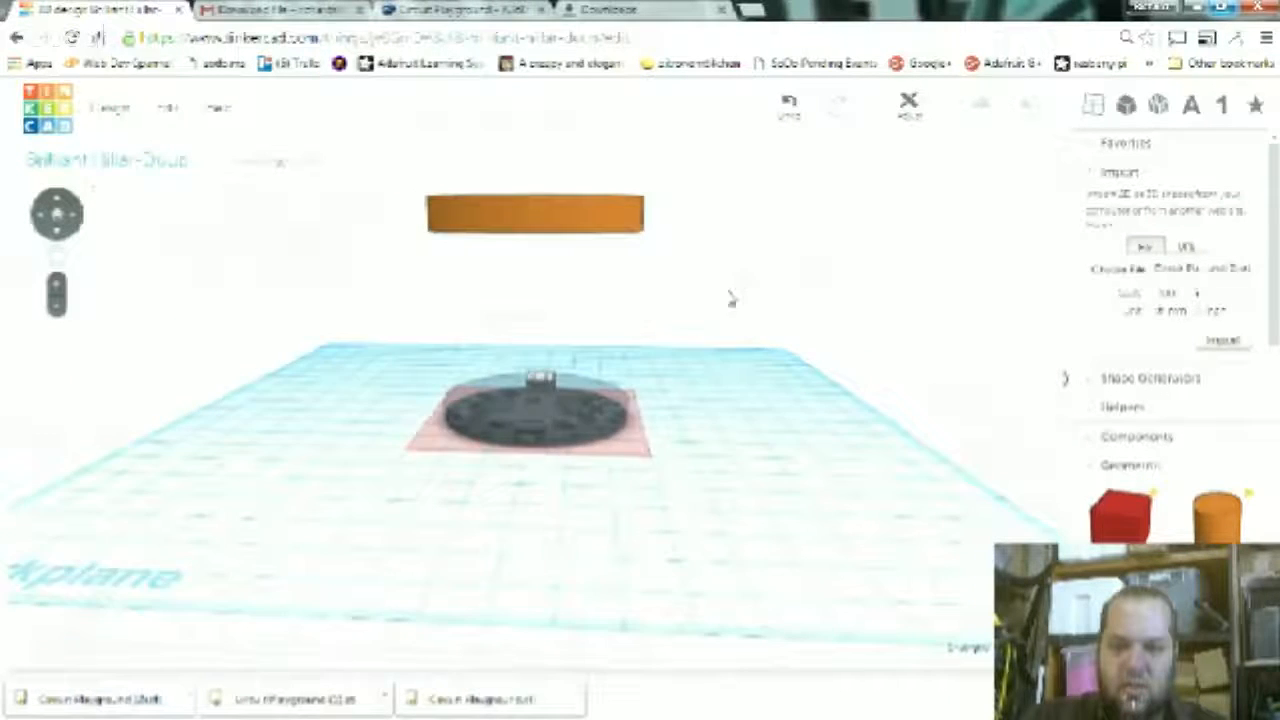
{"action": "scroll", "coordinate": [731, 298], "scroll_direction": "down", "scroll_amount": 3}
{"action": "left_click", "coordinate": [665, 340]}
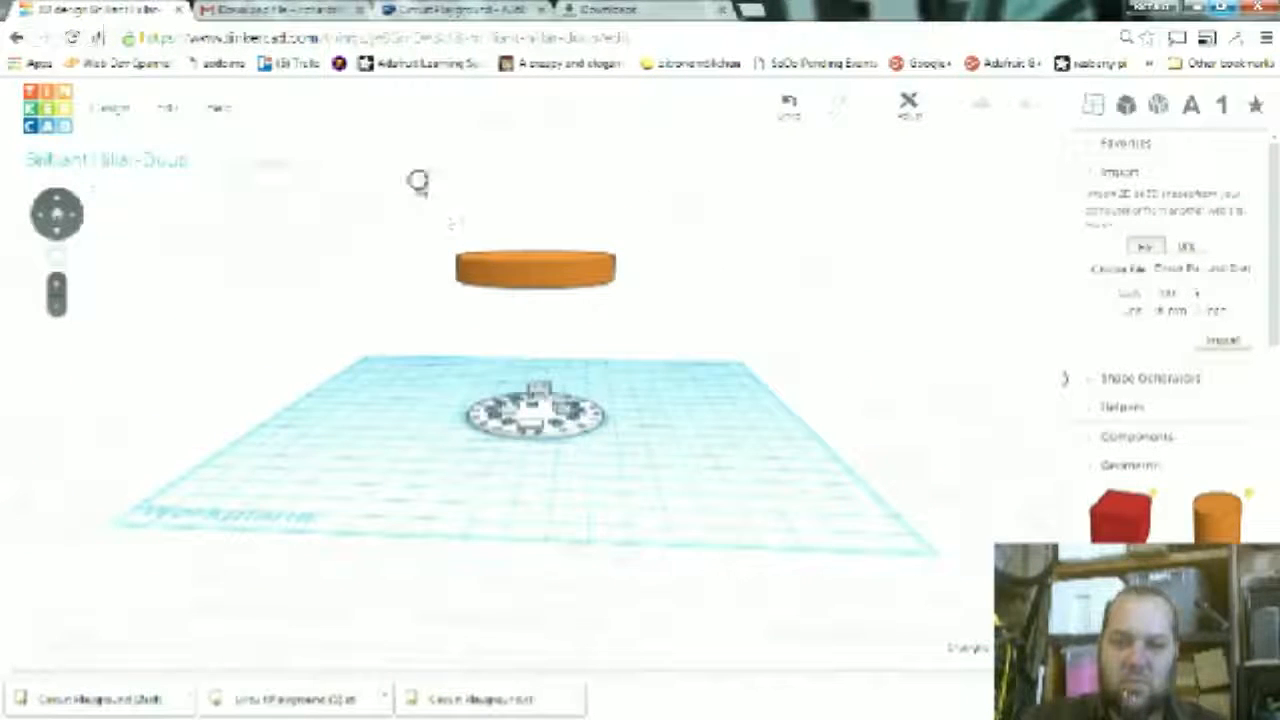
- Select both the orange case and the Circuit Playground board and center-align them with the Align tool
{"action": "left_click_drag", "start_coordinate": [645, 513], "coordinate": [689, 523]}
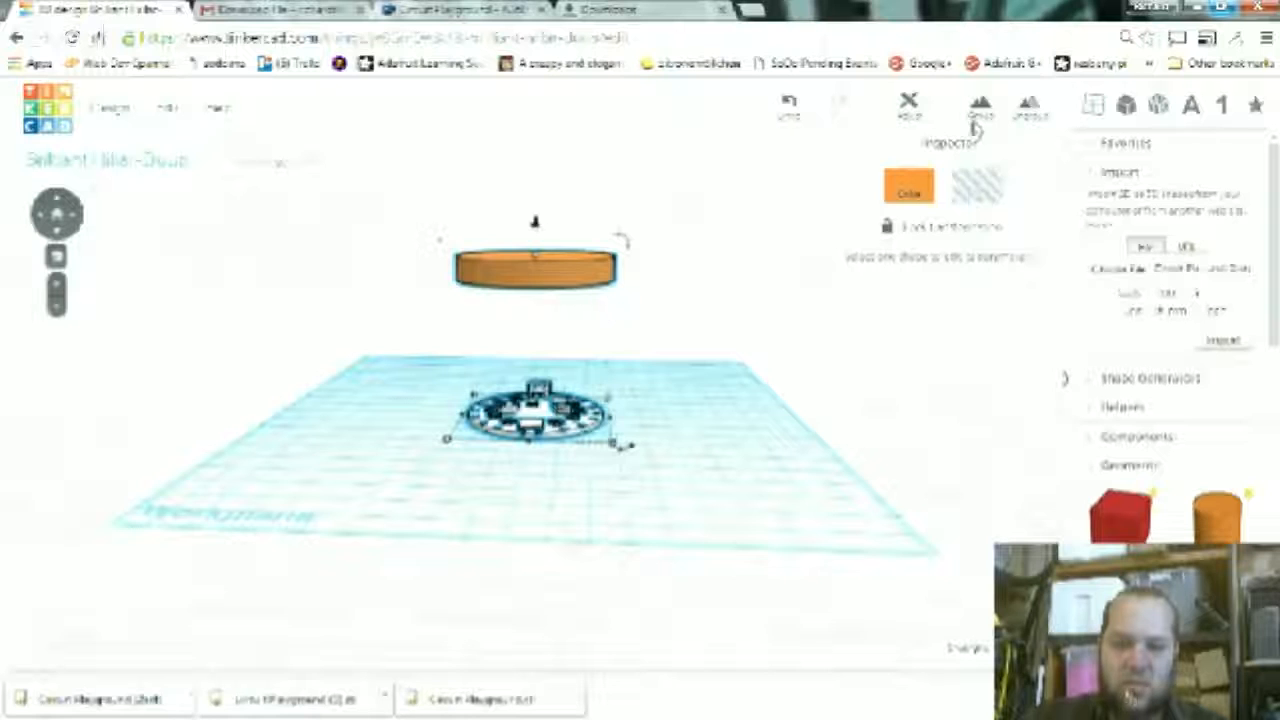
{"action": "left_click", "coordinate": [908, 104]}
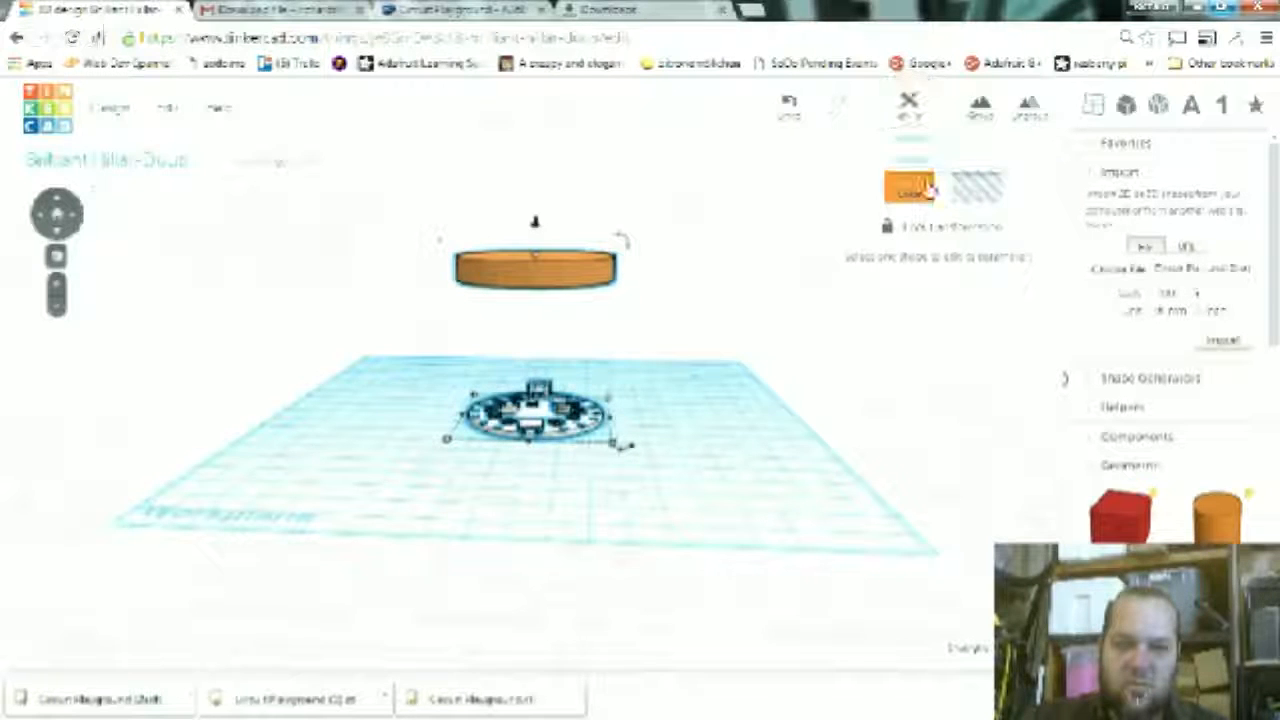
{"action": "left_click", "coordinate": [913, 140]}
{"action": "right_click_drag", "start_coordinate": [698, 398], "coordinate": [641, 494]}
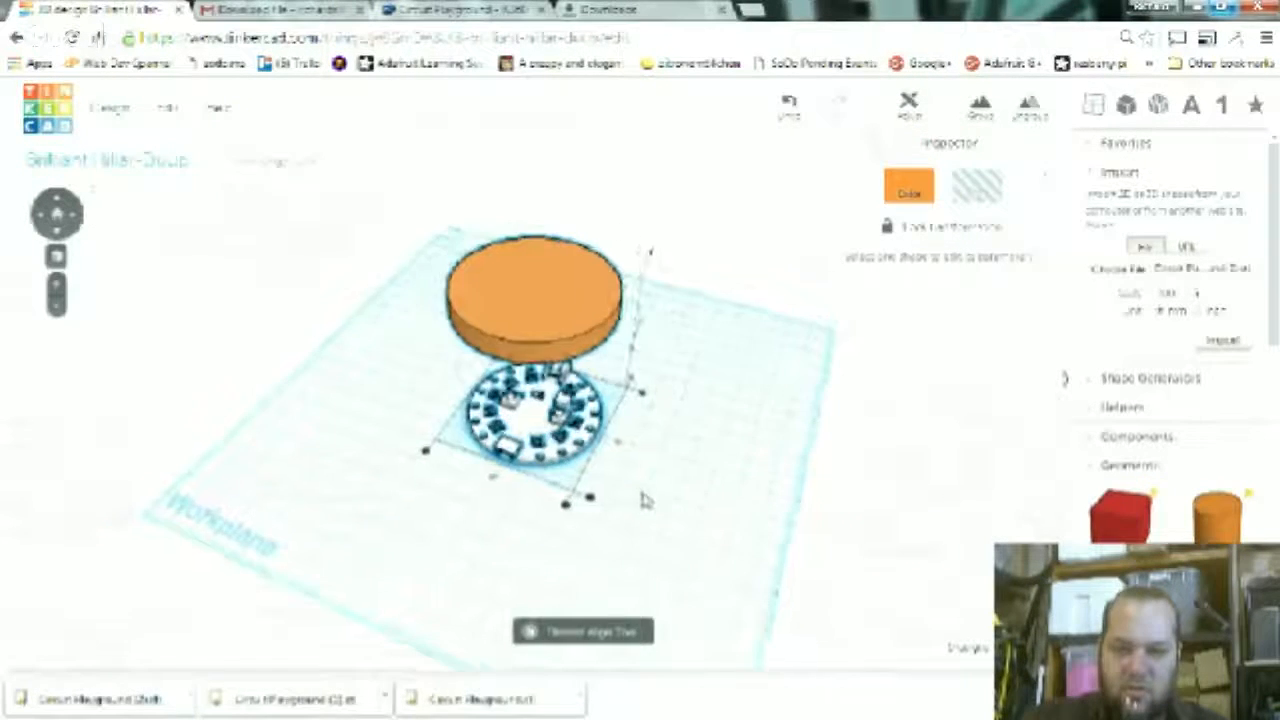
{"action": "left_click", "coordinate": [490, 475]}
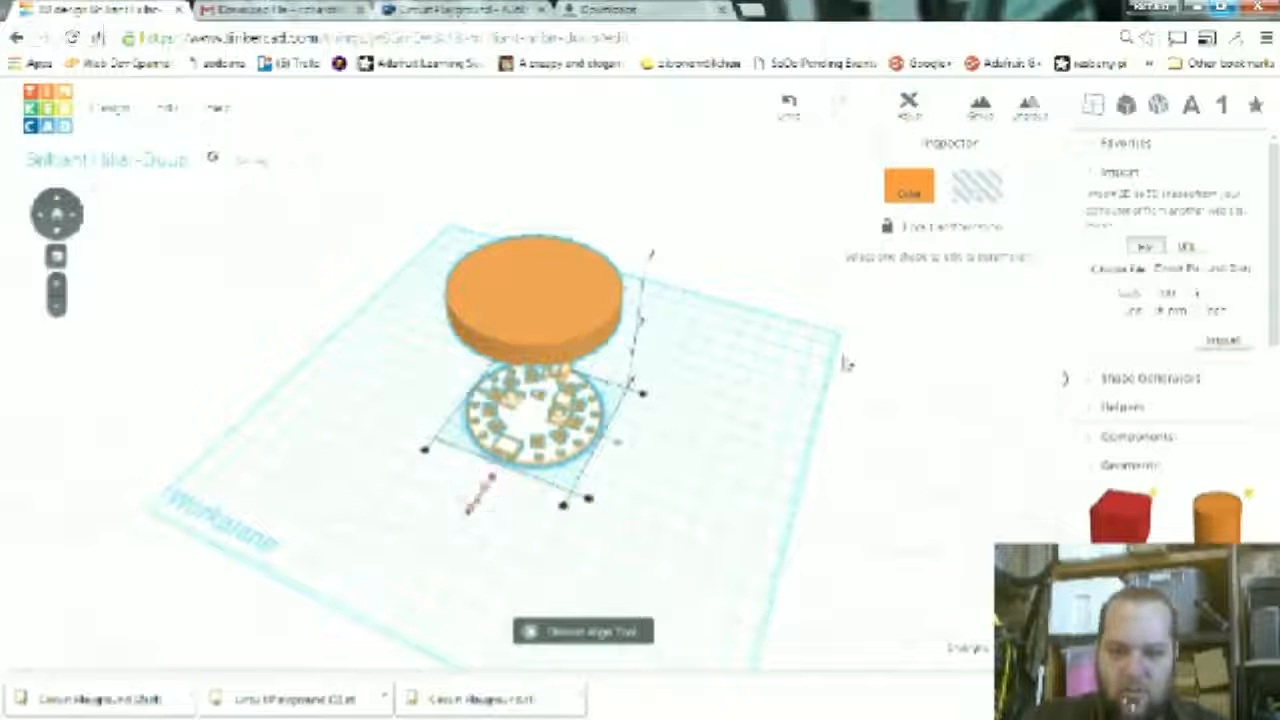
{"action": "left_click", "coordinate": [660, 260]}
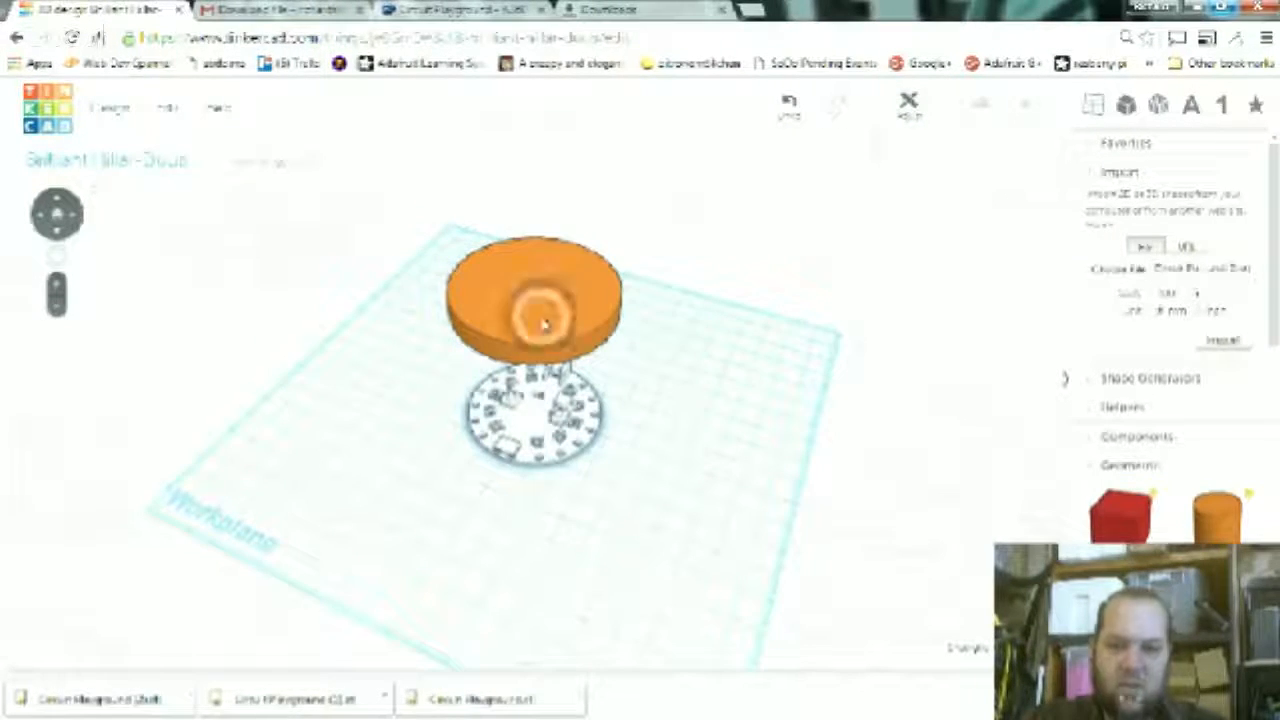
- Open the orange case group, place a box over the board's battery connector and make it a hole
{"action": "left_click_drag", "start_coordinate": [543, 322], "coordinate": [545, 324]}
{"action": "right_click_drag", "start_coordinate": [771, 338], "coordinate": [563, 440]}
{"action": "scroll", "coordinate": [563, 440], "scroll_direction": "up", "scroll_amount": 4}
{"action": "scroll", "coordinate": [563, 406], "scroll_direction": "up", "scroll_amount": 5}
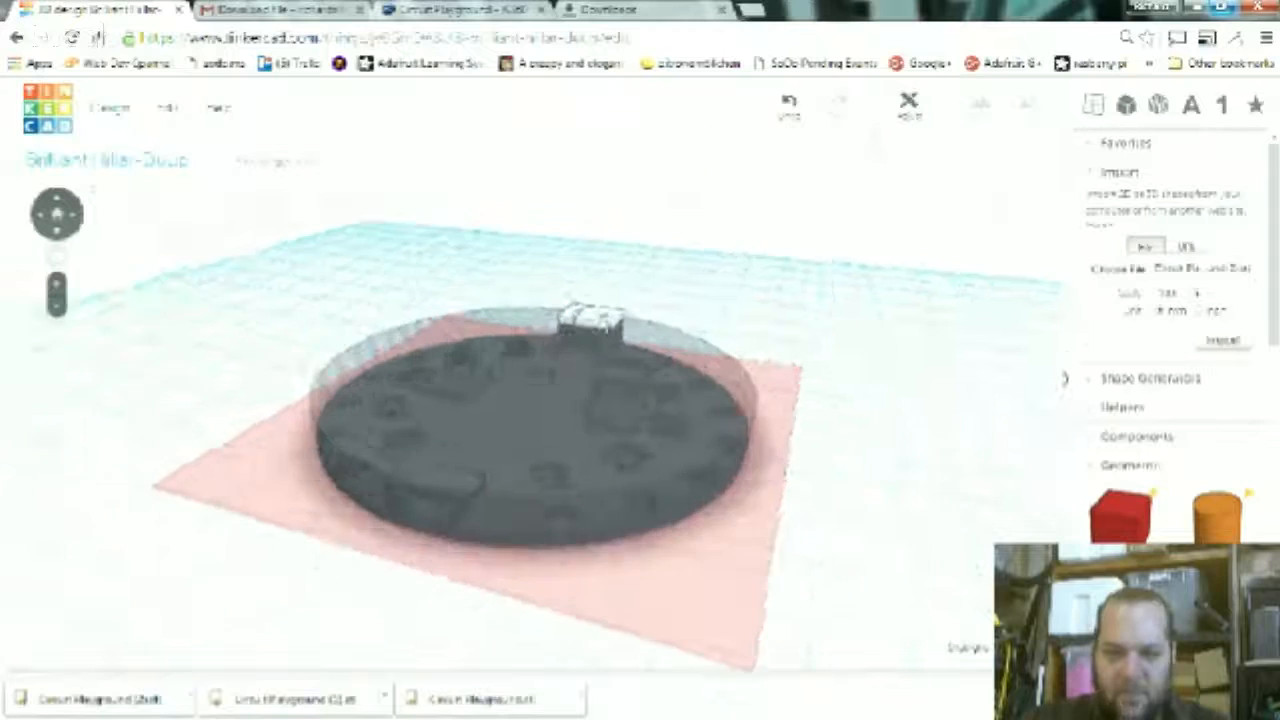
{"action": "right_click_drag", "start_coordinate": [975, 427], "coordinate": [526, 443]}
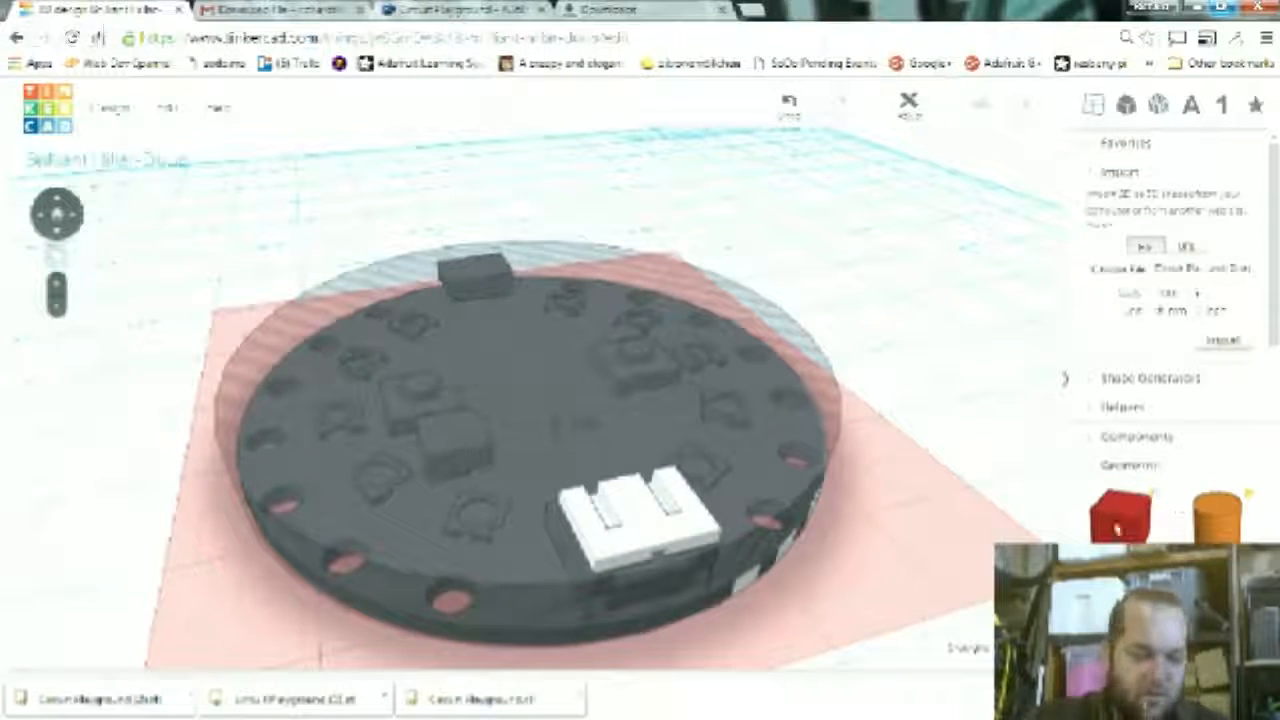
{"action": "left_click_drag", "start_coordinate": [1117, 528], "coordinate": [677, 585]}
{"action": "scroll", "coordinate": [634, 605], "scroll_direction": "up", "scroll_amount": 5}
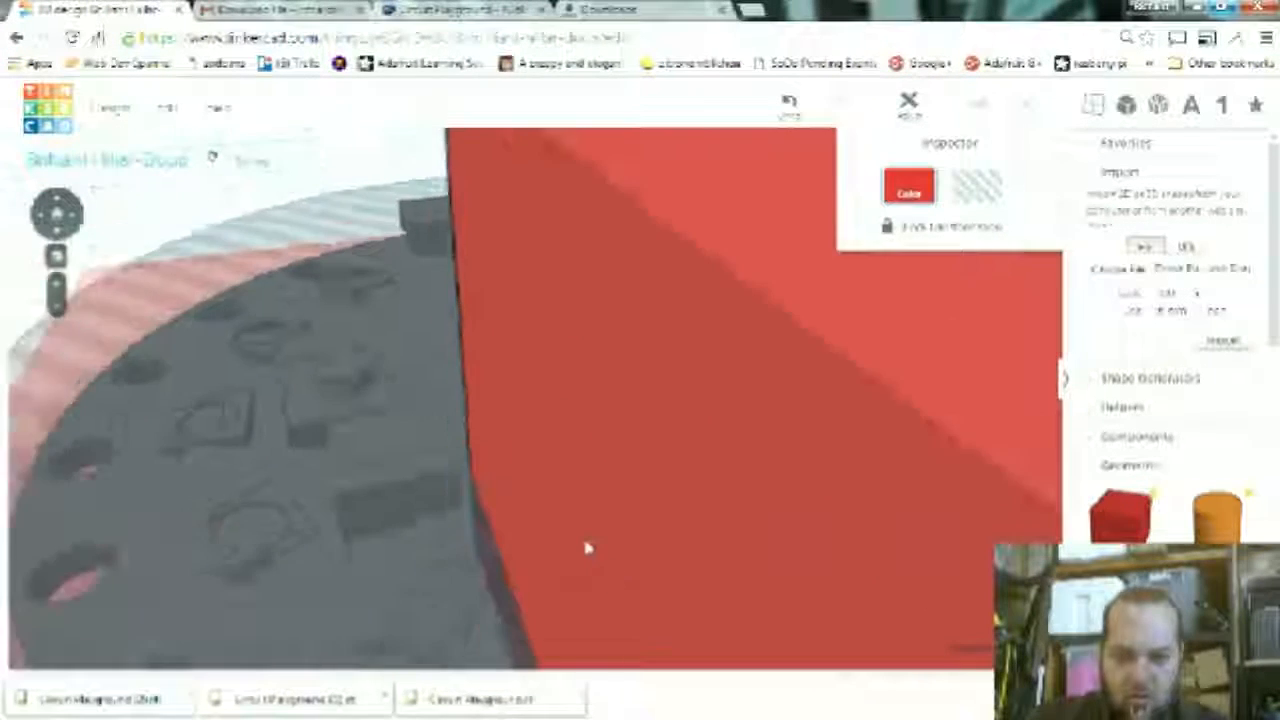
{"action": "scroll", "coordinate": [777, 373], "scroll_direction": "down", "scroll_amount": 5}
{"action": "left_click", "coordinate": [977, 200]}
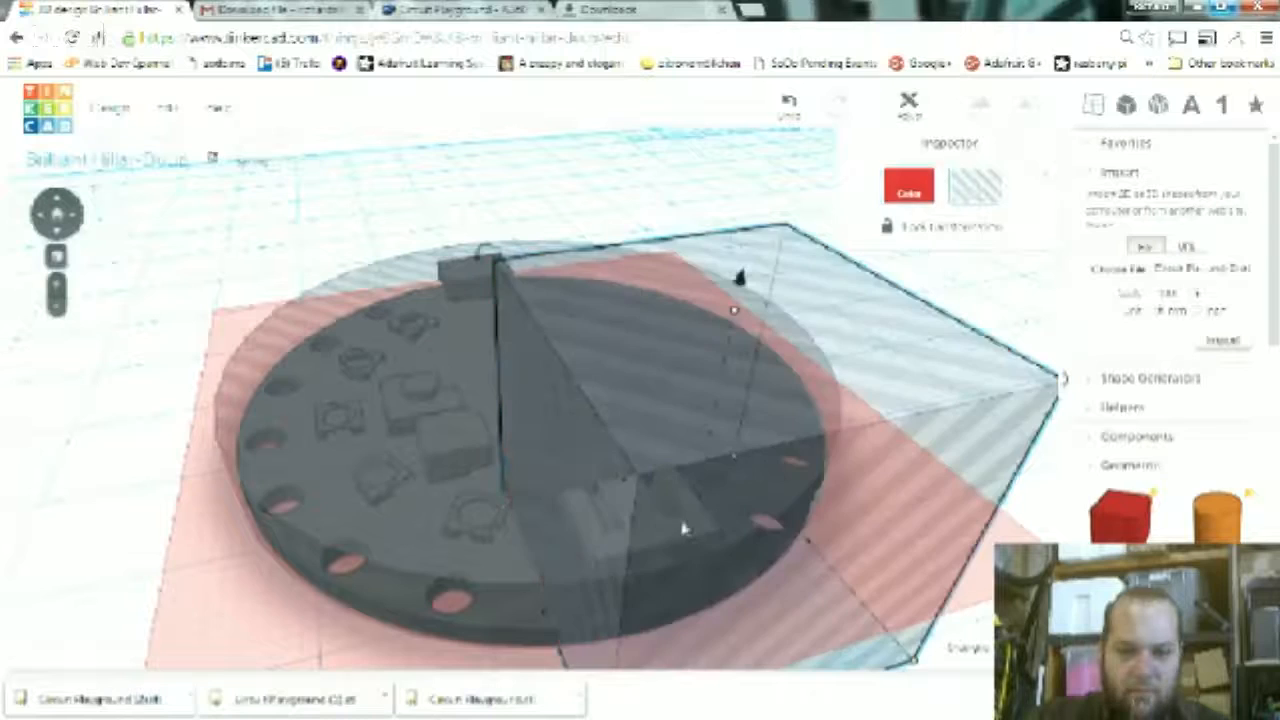
- Reduce the box hole's height to about 8 mm above the battery connector
{"action": "scroll", "coordinate": [674, 490], "scroll_direction": "down", "scroll_amount": 4}
{"action": "scroll", "coordinate": [658, 537], "scroll_direction": "up", "scroll_amount": 2}
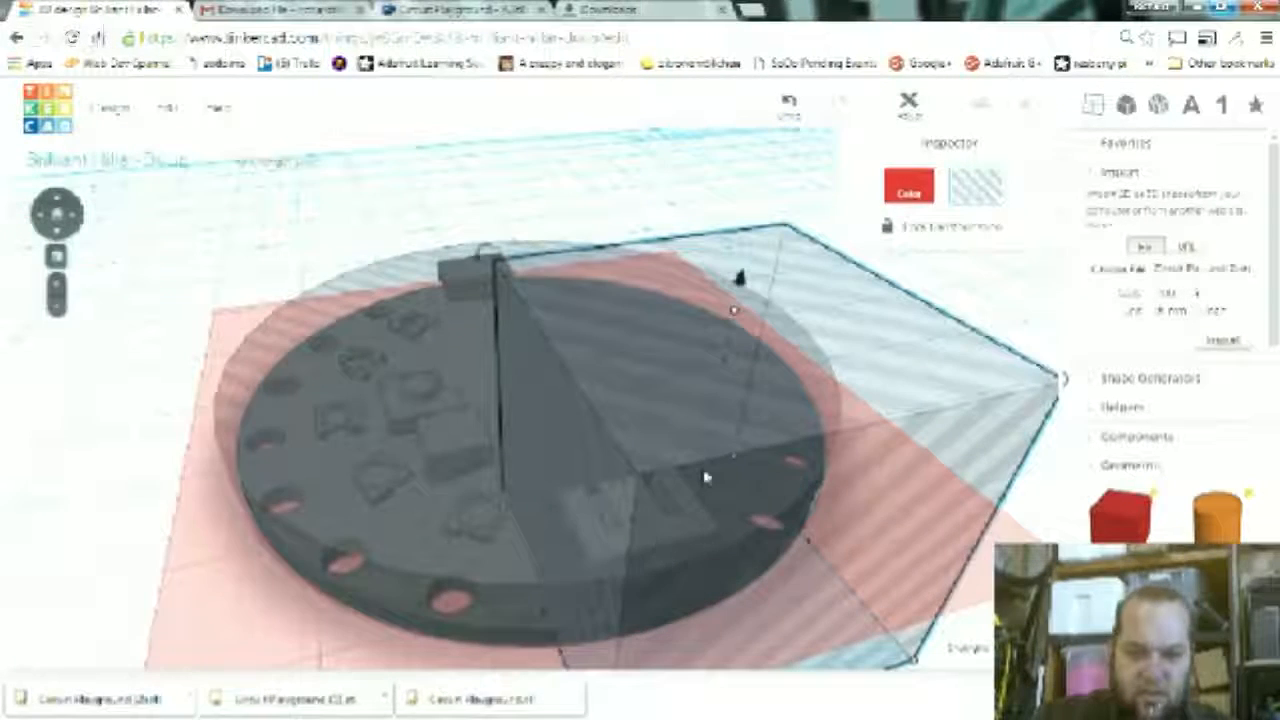
{"action": "right_click_drag", "start_coordinate": [733, 311], "coordinate": [855, 290]}
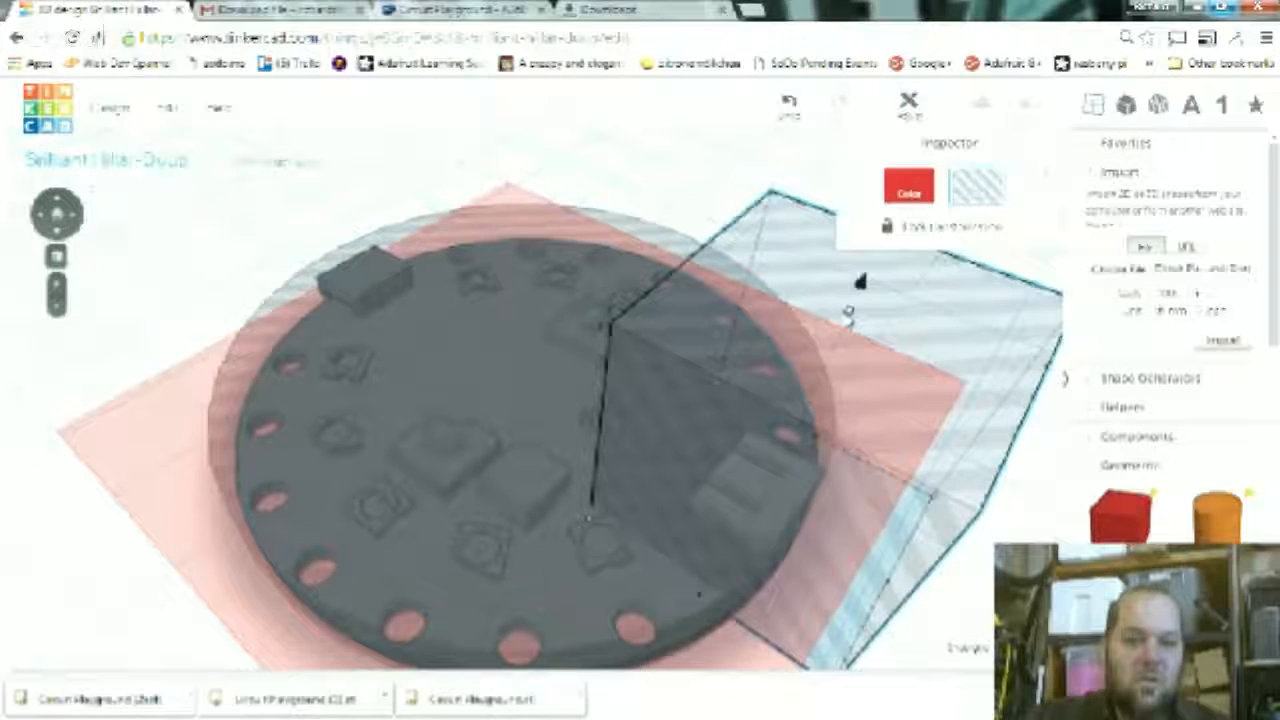
{"action": "left_click_drag", "start_coordinate": [849, 315], "coordinate": [814, 456]}
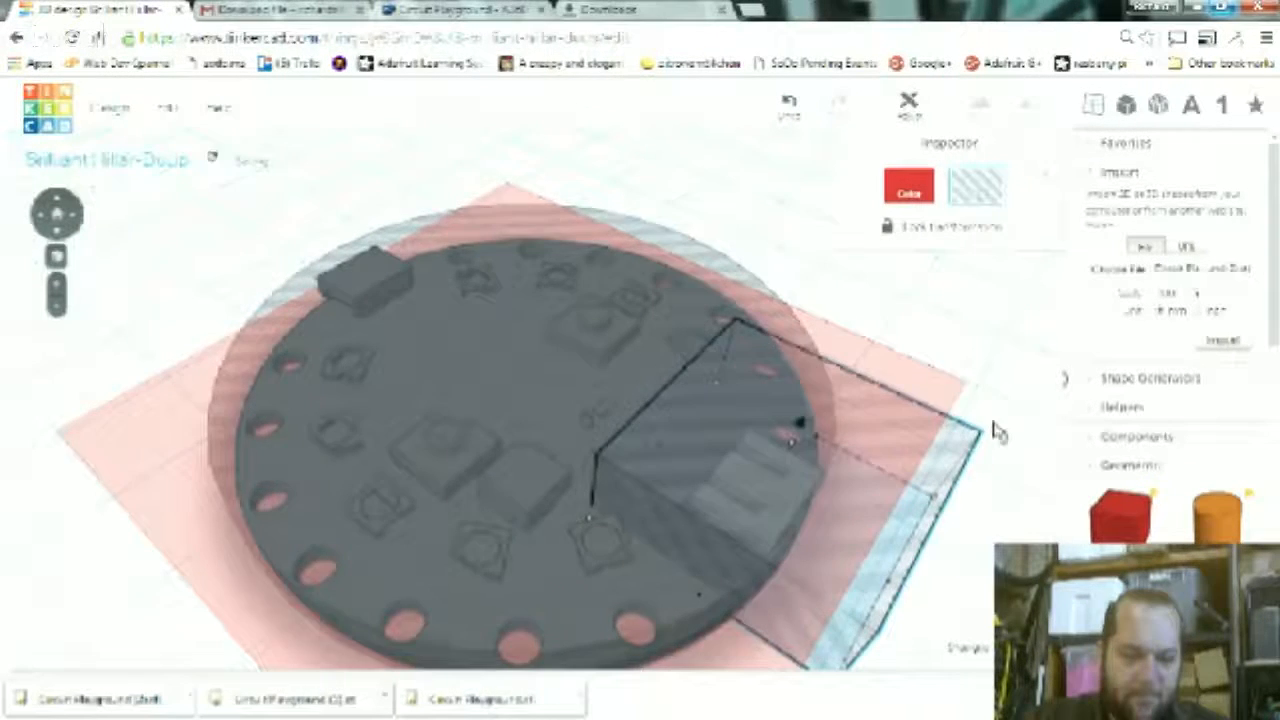
{"action": "scroll", "coordinate": [829, 646], "scroll_direction": "down", "scroll_amount": 3}
{"action": "scroll", "coordinate": [963, 434], "scroll_direction": "up", "scroll_amount": 5}
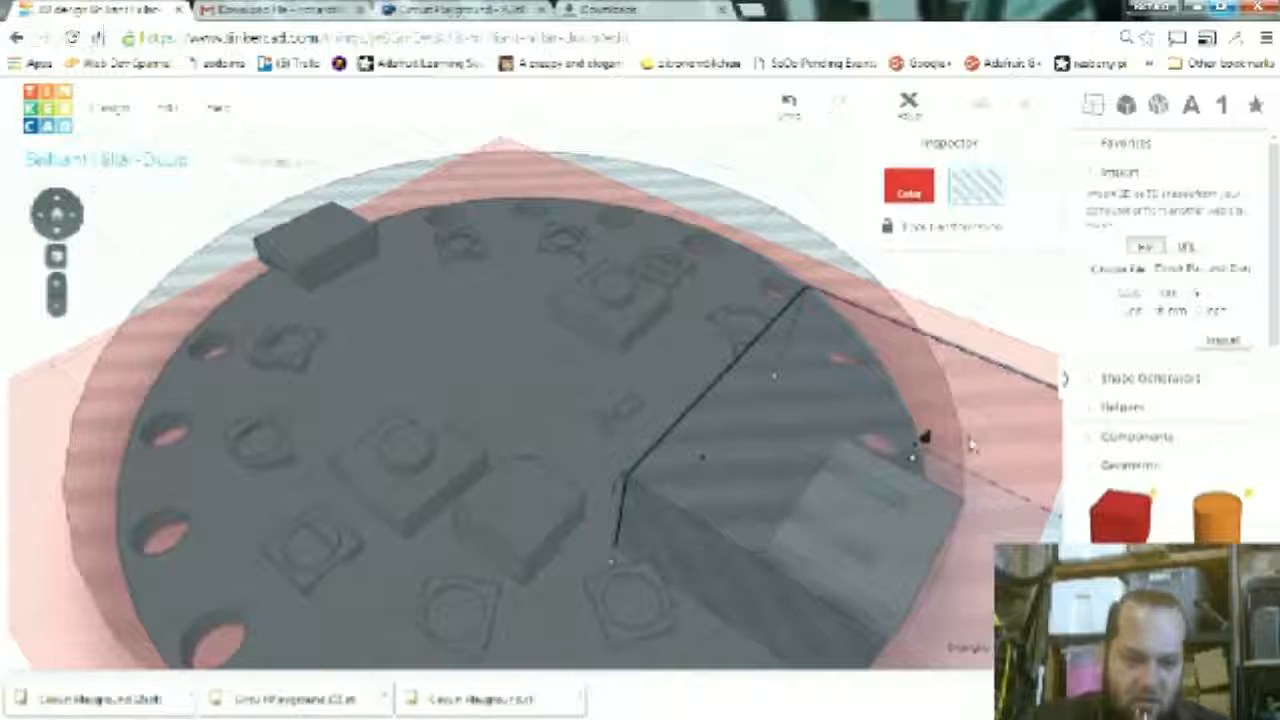
{"action": "right_click_drag", "start_coordinate": [922, 437], "coordinate": [829, 417]}
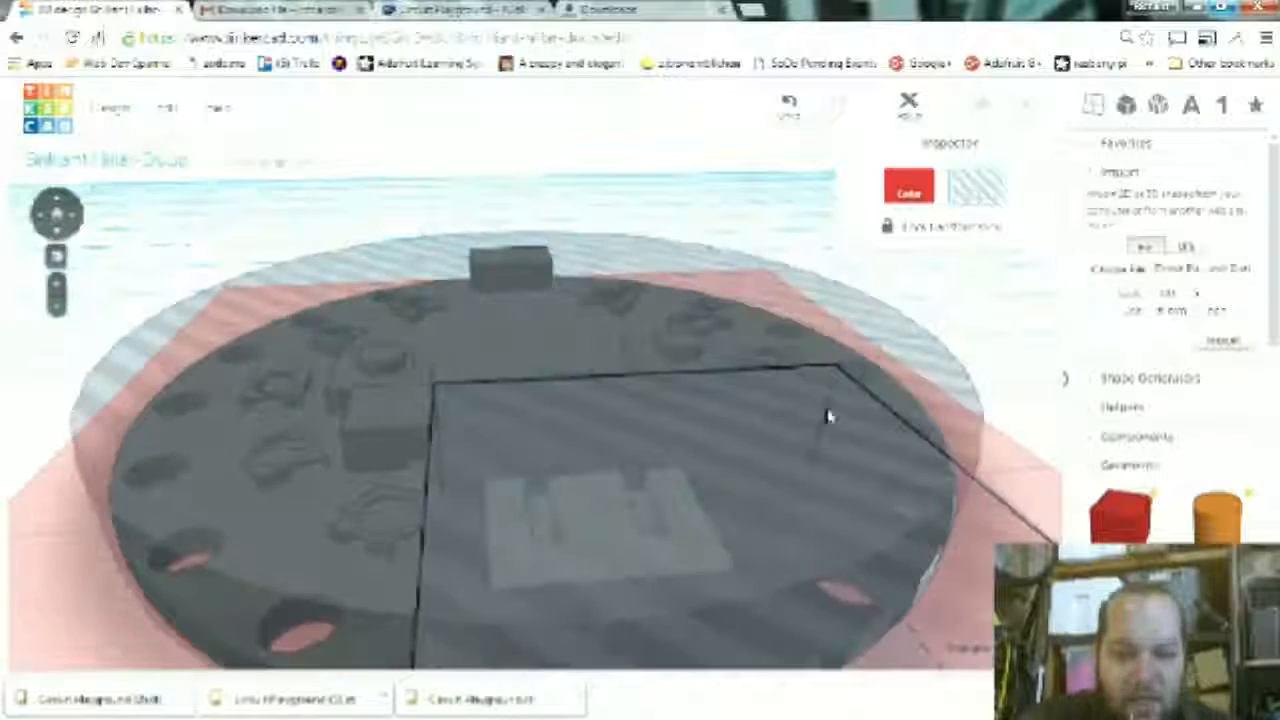
- Fine-tune the box hole's height to about 7.2 mm so it just covers the top of the battery connector
{"action": "mouse_move", "coordinate": [708, 431]}
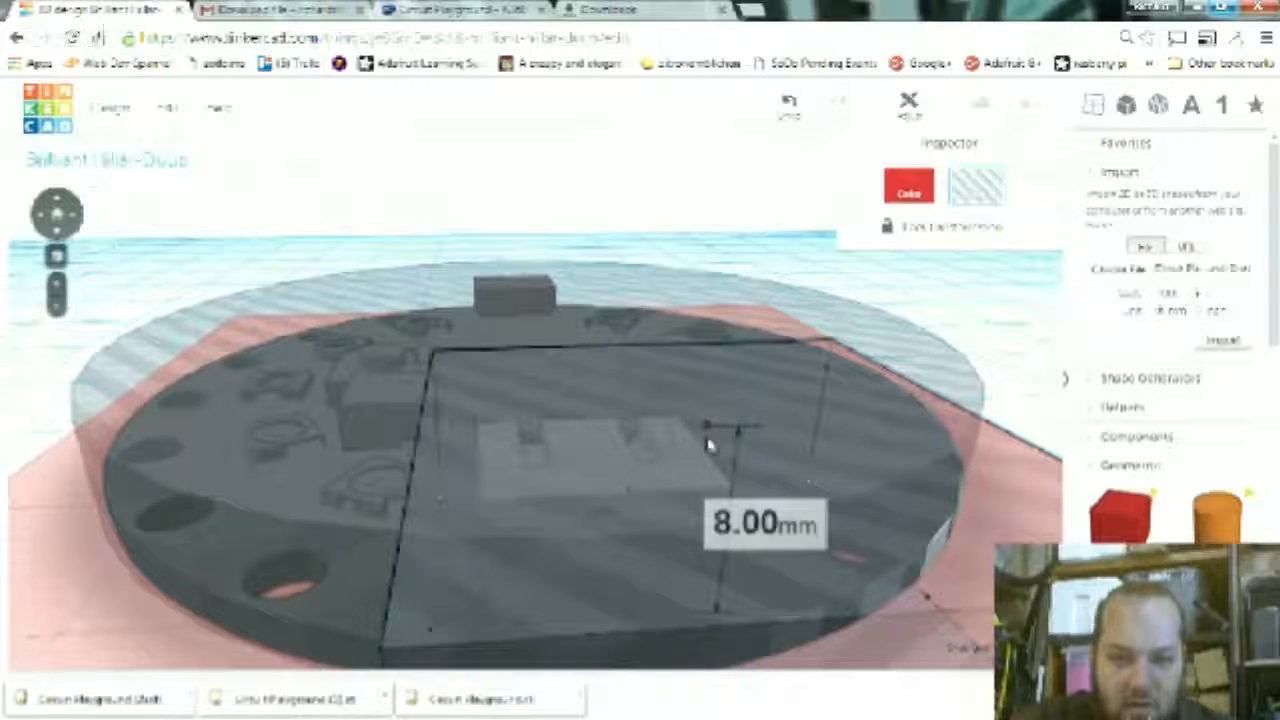
{"action": "left_click_drag", "start_coordinate": [708, 451], "coordinate": [708, 454]}
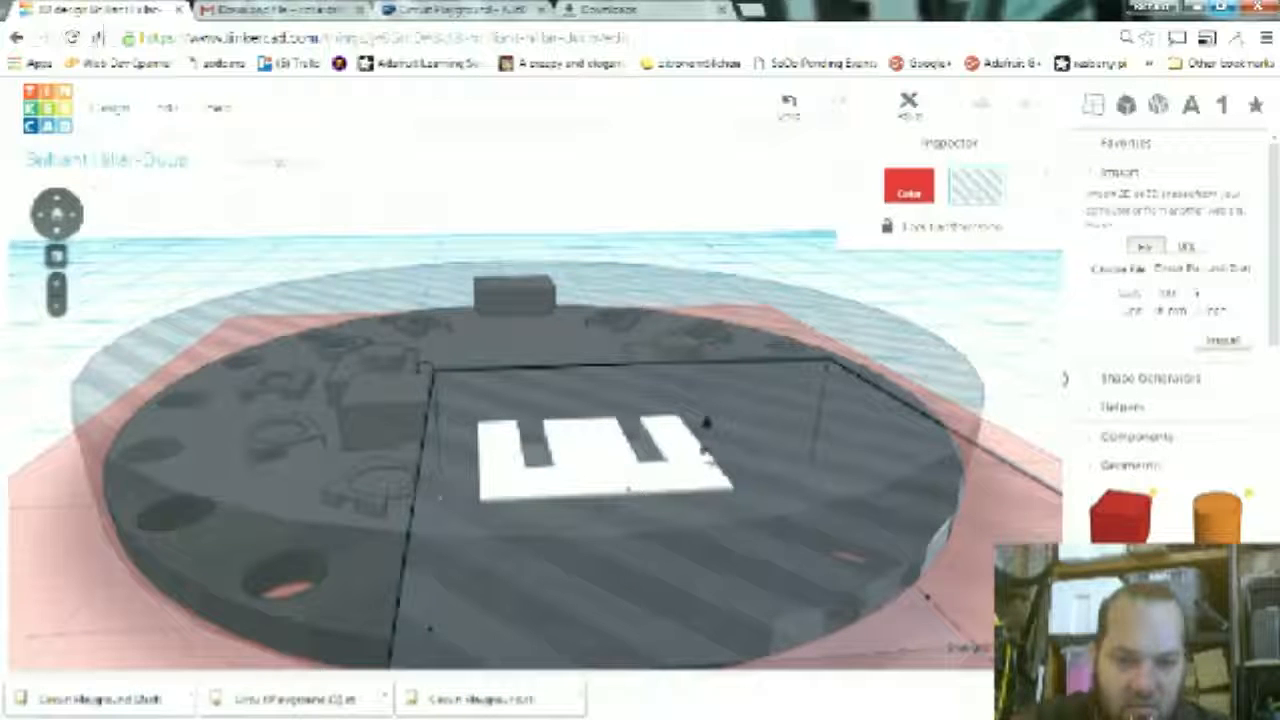
{"action": "left_click_drag", "start_coordinate": [706, 449], "coordinate": [706, 448]}
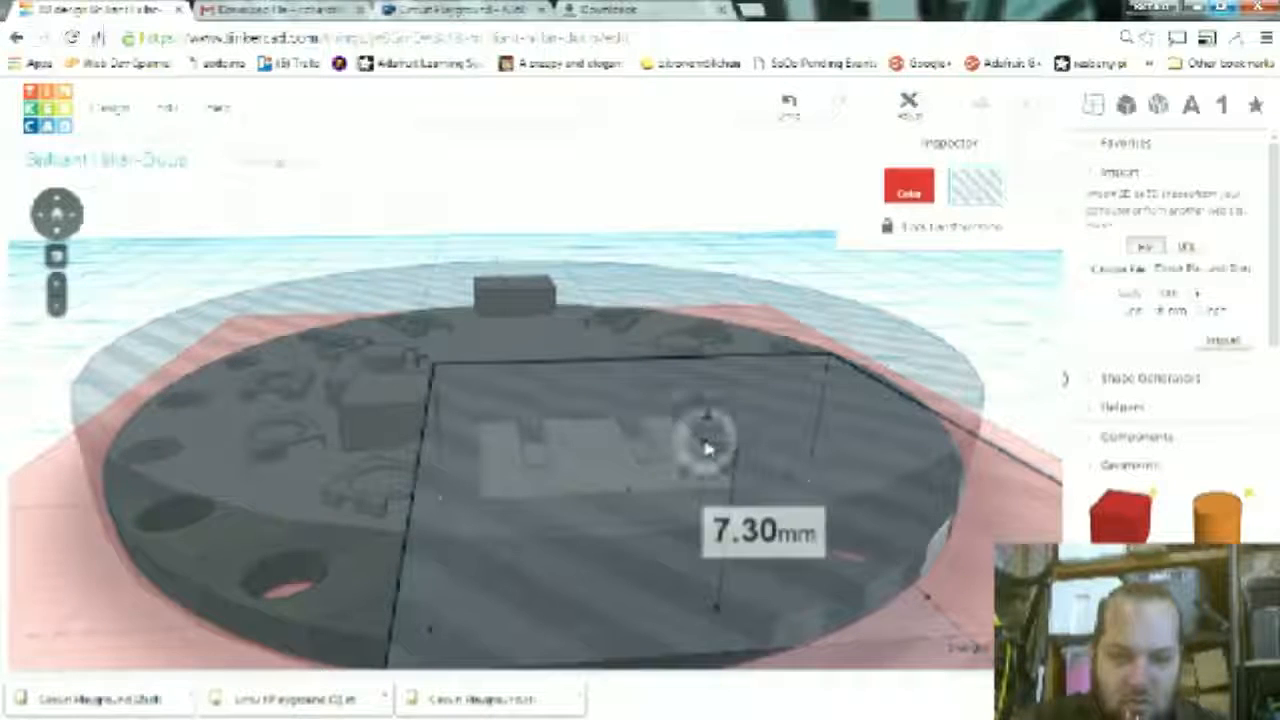
{"action": "mouse_move", "coordinate": [706, 452]}
{"action": "left_mouse_down"}
{"action": "mouse_move", "coordinate": [706, 437]}
{"action": "mouse_move", "coordinate": [712, 453]}
{"action": "left_mouse_up"}
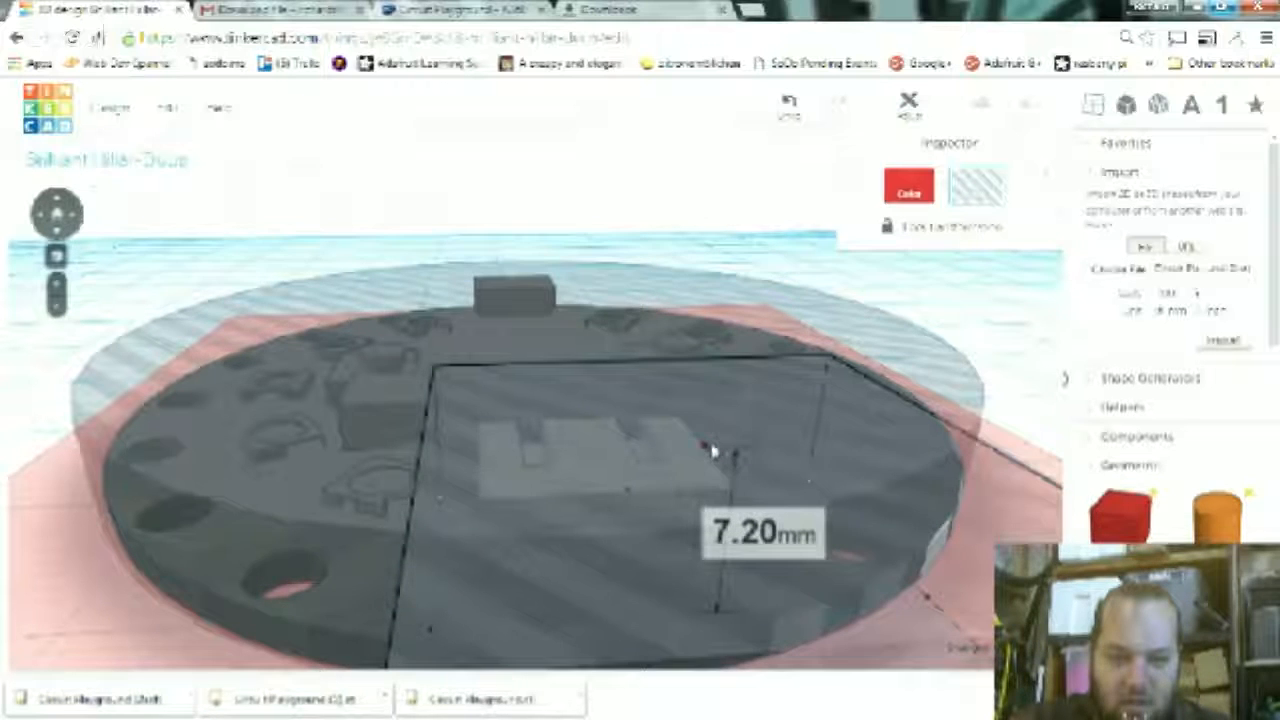
{"action": "left_click_drag", "start_coordinate": [714, 450], "coordinate": [710, 446]}
- Narrow the box hole from one side to about 10.2 mm so that side sits close to the battery connector
{"action": "scroll", "coordinate": [871, 477], "scroll_direction": "down", "scroll_amount": 2}
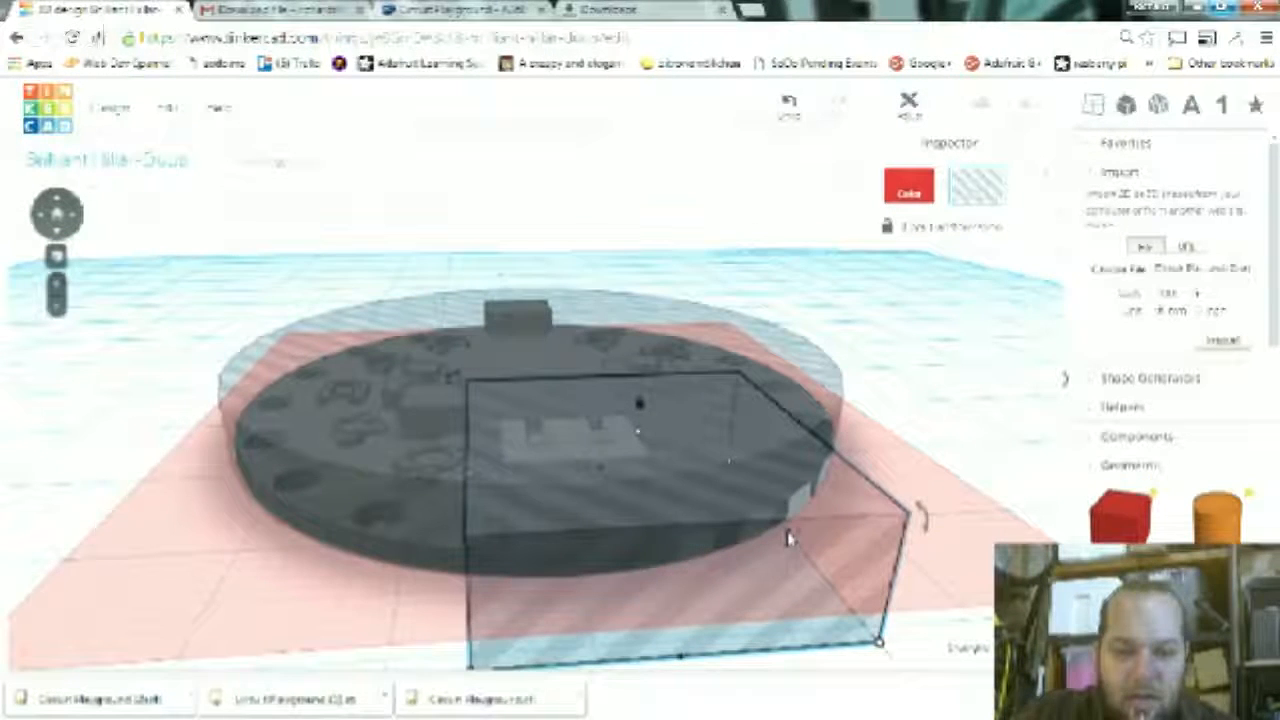
{"action": "left_click_drag", "start_coordinate": [788, 538], "coordinate": [650, 552]}
{"action": "right_click_drag", "start_coordinate": [798, 643], "coordinate": [509, 600]}
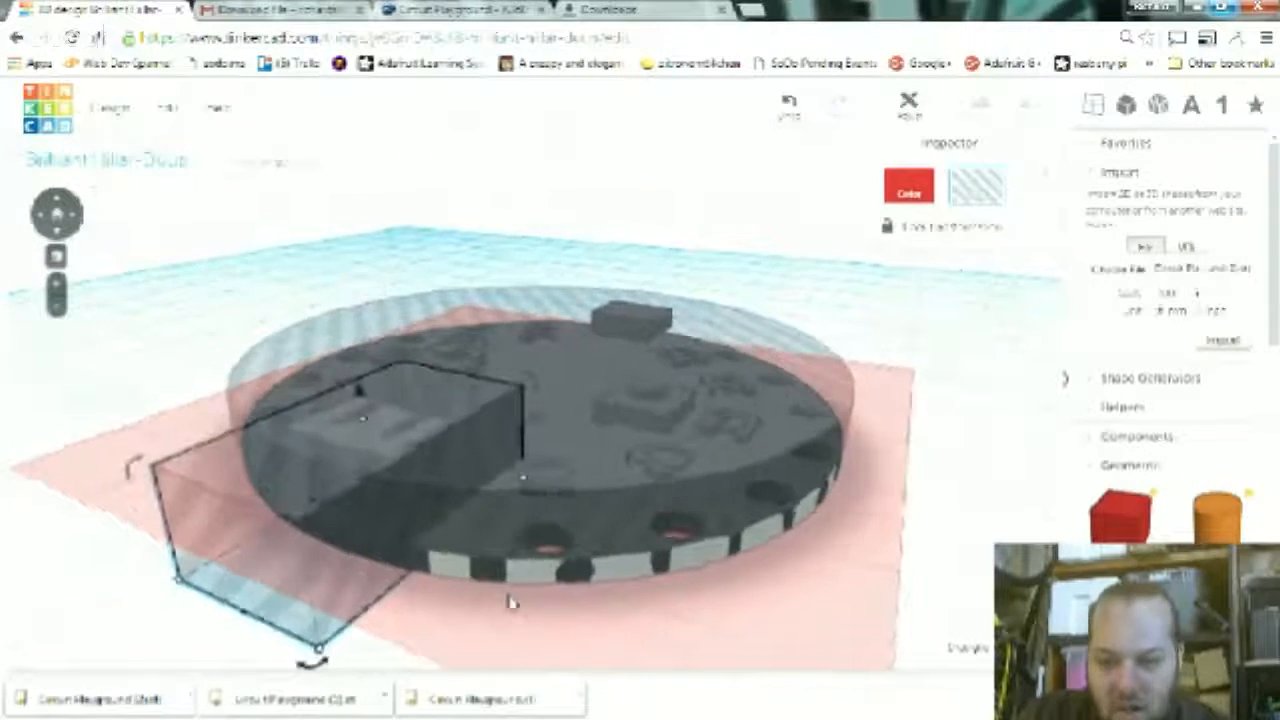
{"action": "mouse_move", "coordinate": [443, 553]}
{"action": "left_mouse_down"}
{"action": "mouse_move", "coordinate": [425, 550]}
{"action": "mouse_move", "coordinate": [434, 558]}
{"action": "left_mouse_up"}
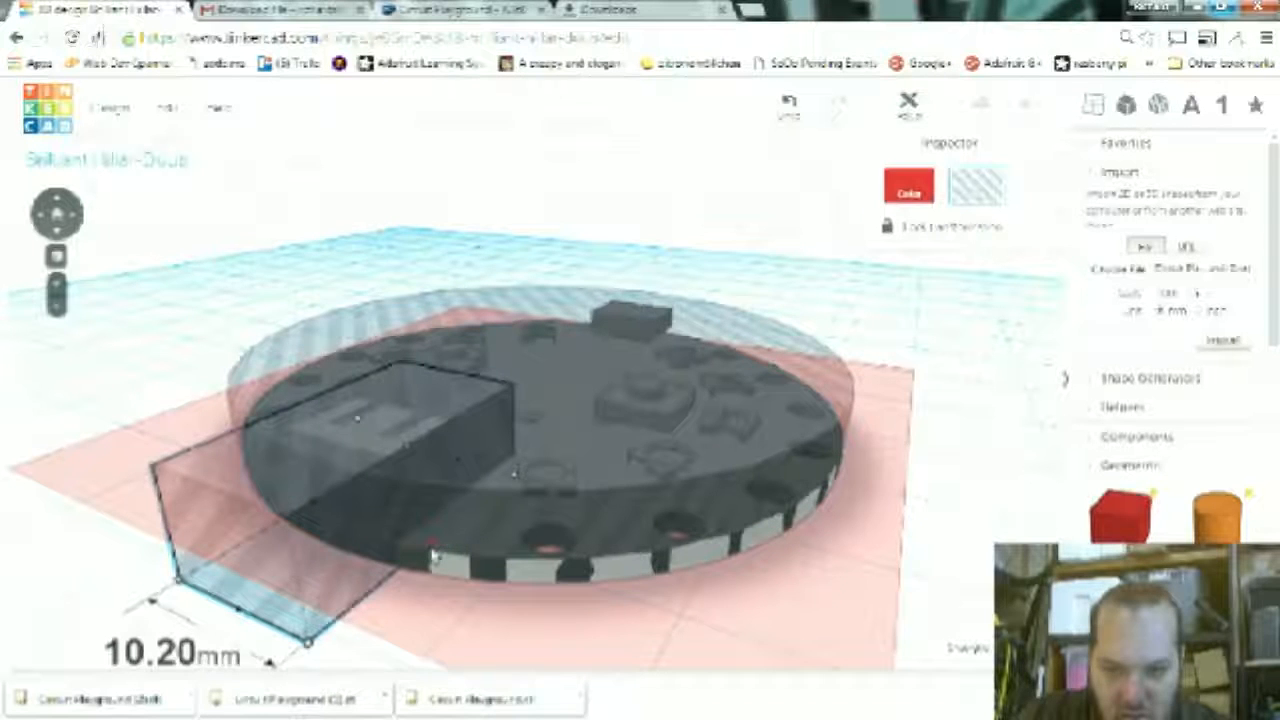
{"action": "left_click_drag", "start_coordinate": [433, 557], "coordinate": [433, 557]}
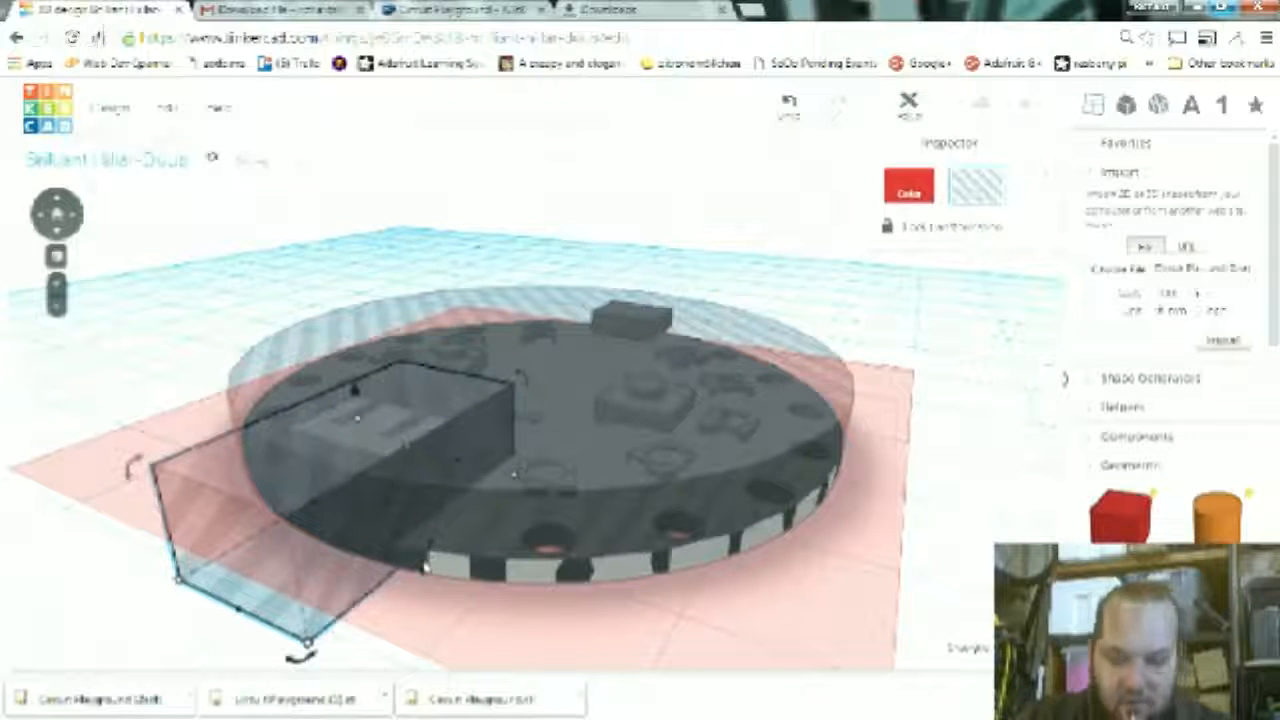
- Pull the opposite side of the box hole inward so its width closely fits the battery connector
{"action": "right_click_drag", "start_coordinate": [377, 563], "coordinate": [571, 594]}
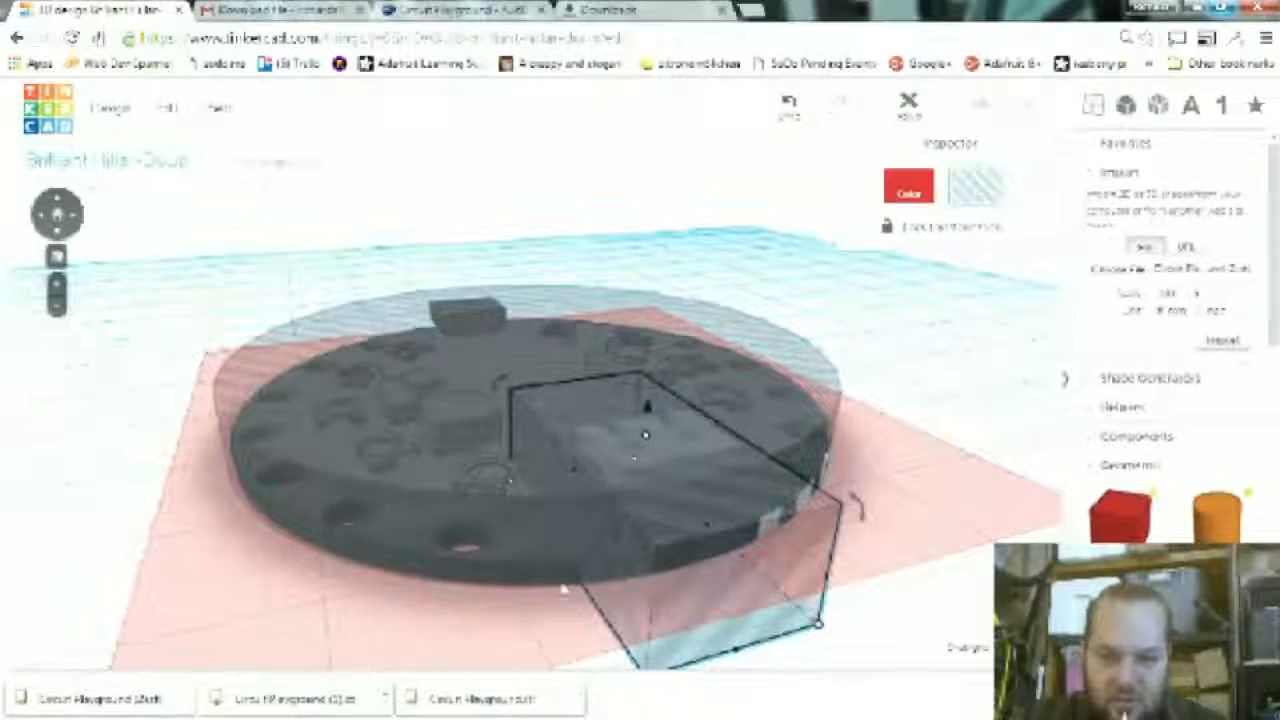
{"action": "left_click_drag", "start_coordinate": [563, 560], "coordinate": [588, 556]}
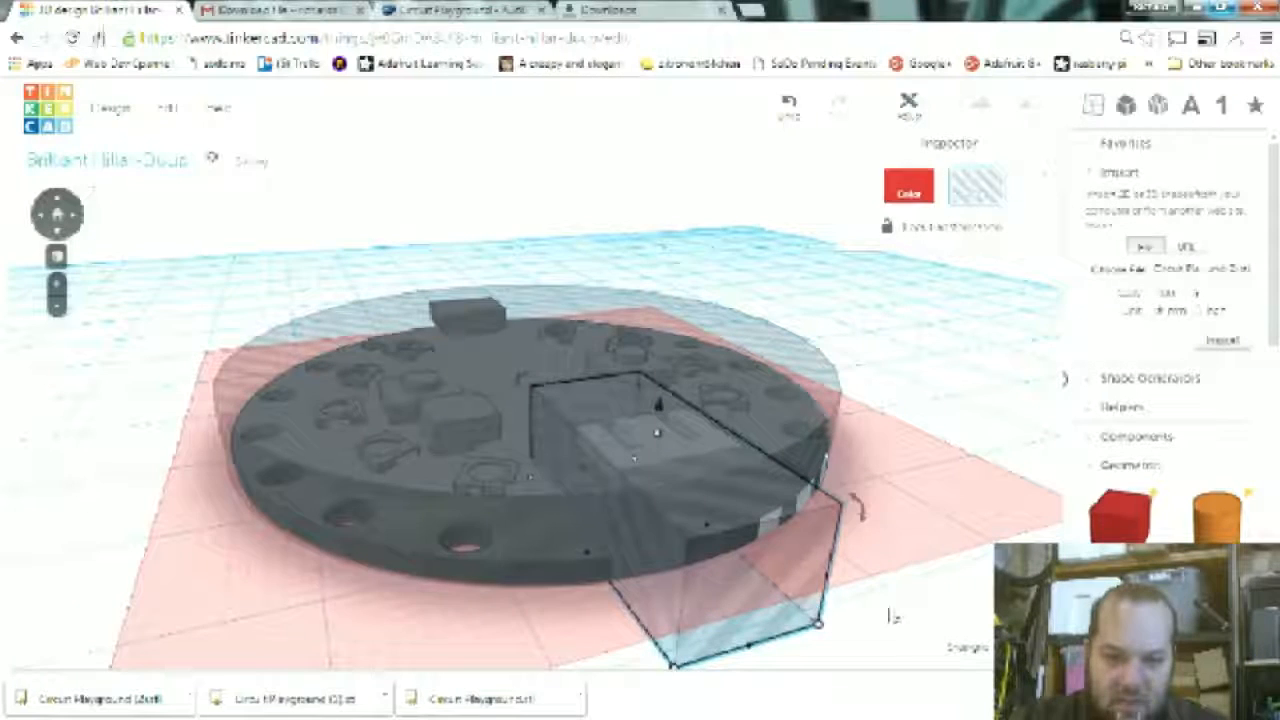
{"action": "right_click_drag", "start_coordinate": [848, 632], "coordinate": [814, 666]}
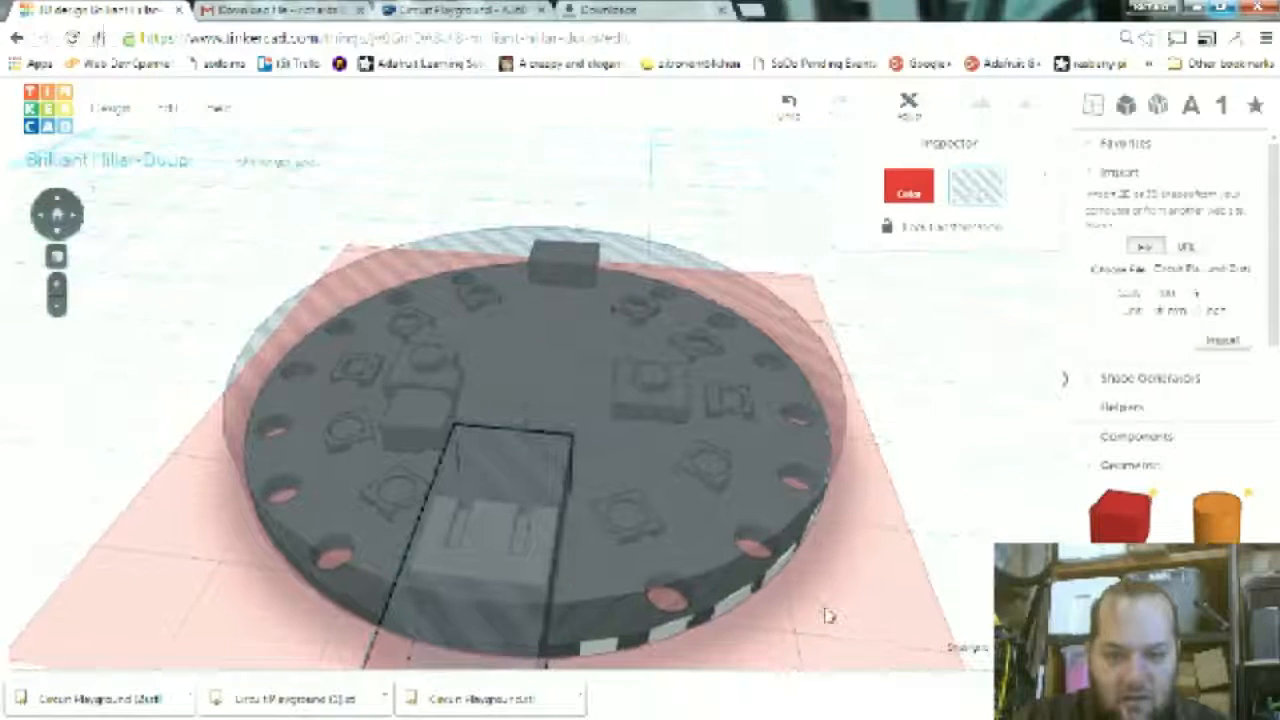
- Lower the raised orange case cylinder onto the board by aligning its base with the bottom of the cavity hole cylinder
{"action": "right_click_drag", "start_coordinate": [985, 527], "coordinate": [610, 566]}
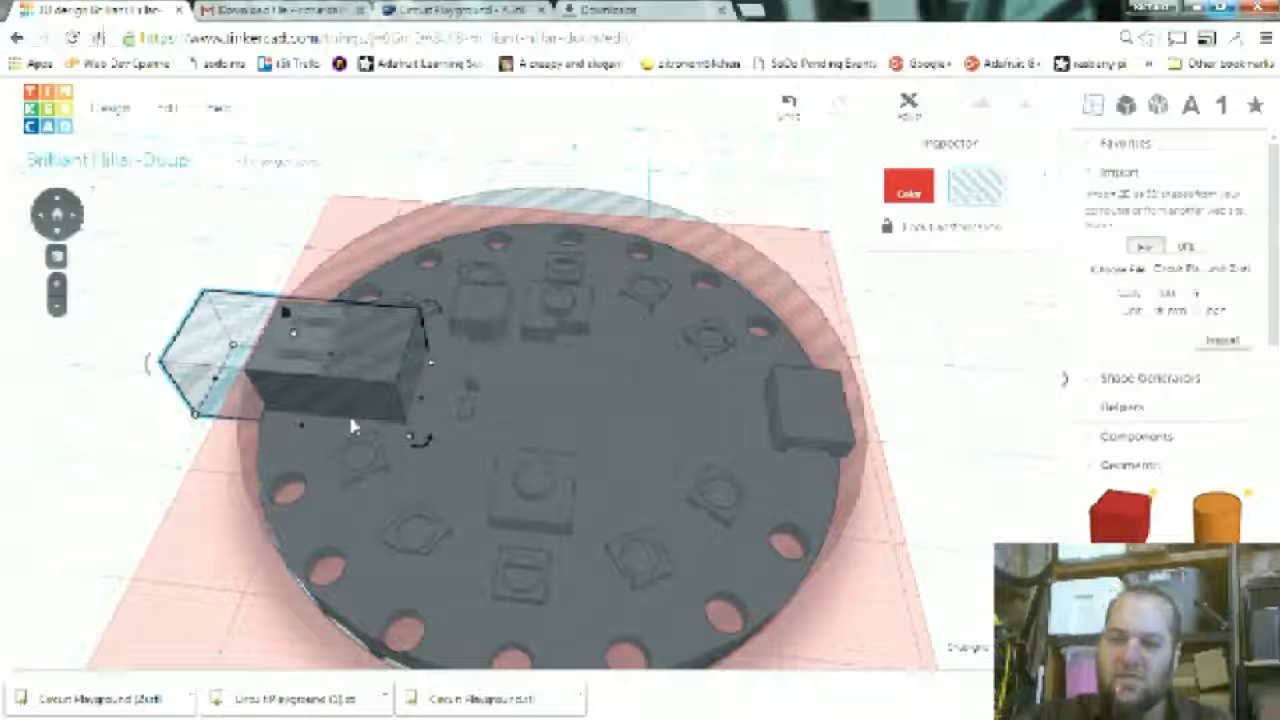
{"action": "left_click", "coordinate": [181, 229]}
{"action": "scroll", "coordinate": [720, 452], "scroll_direction": "down", "scroll_amount": 5}
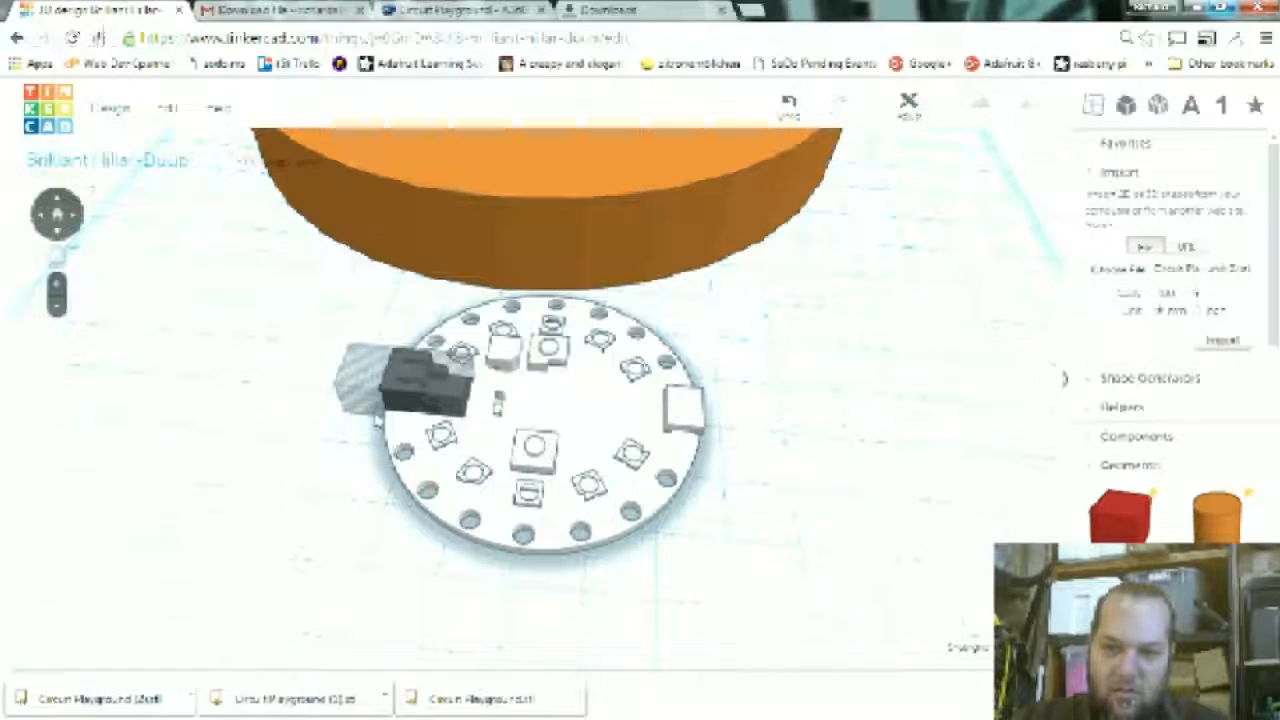
{"action": "left_click", "coordinate": [350, 390]}
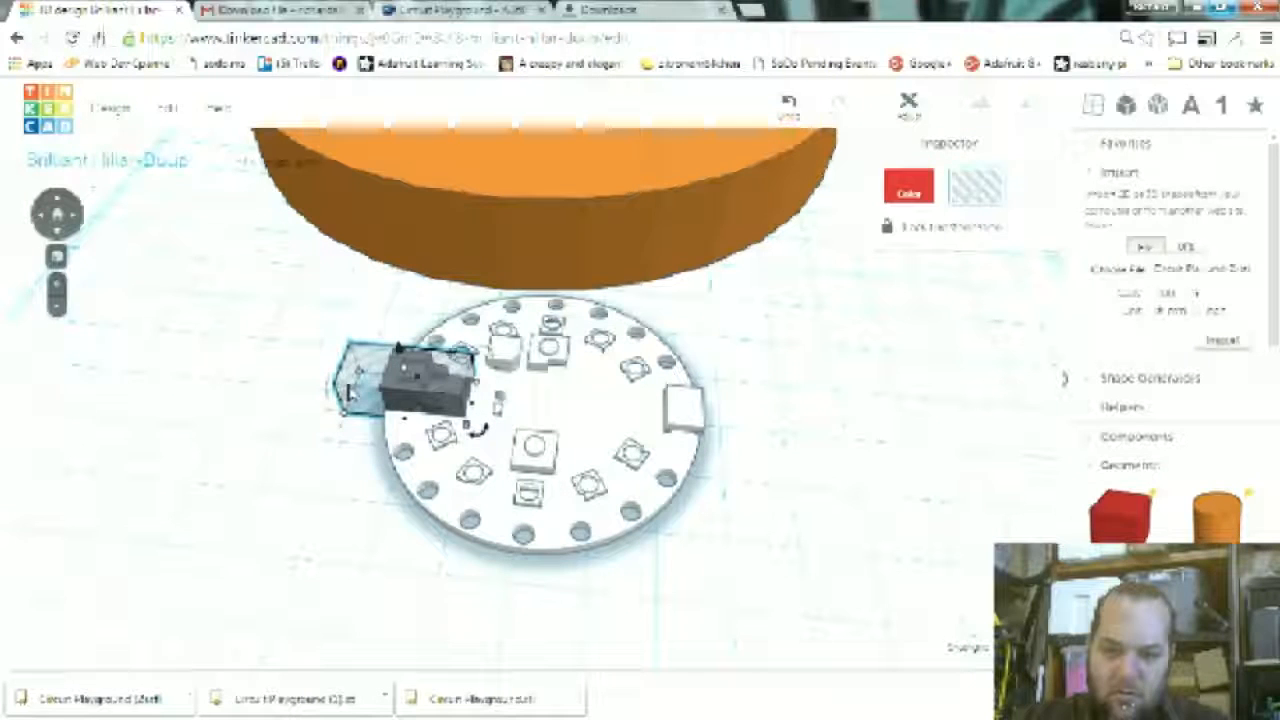
{"action": "left_click", "coordinate": [488, 226]}
{"action": "right_click_drag", "start_coordinate": [882, 440], "coordinate": [986, 417]}
{"action": "right_click_drag", "start_coordinate": [583, 563], "coordinate": [679, 556]}
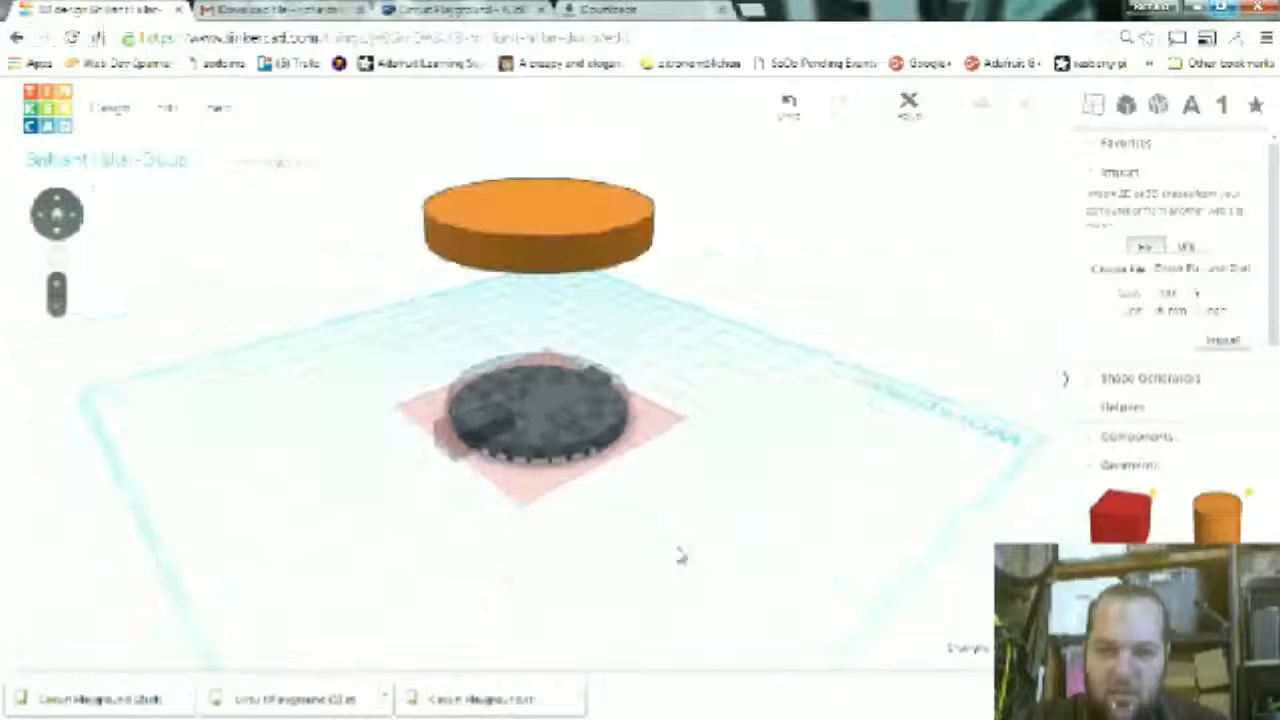
{"action": "left_click", "coordinate": [542, 241]}
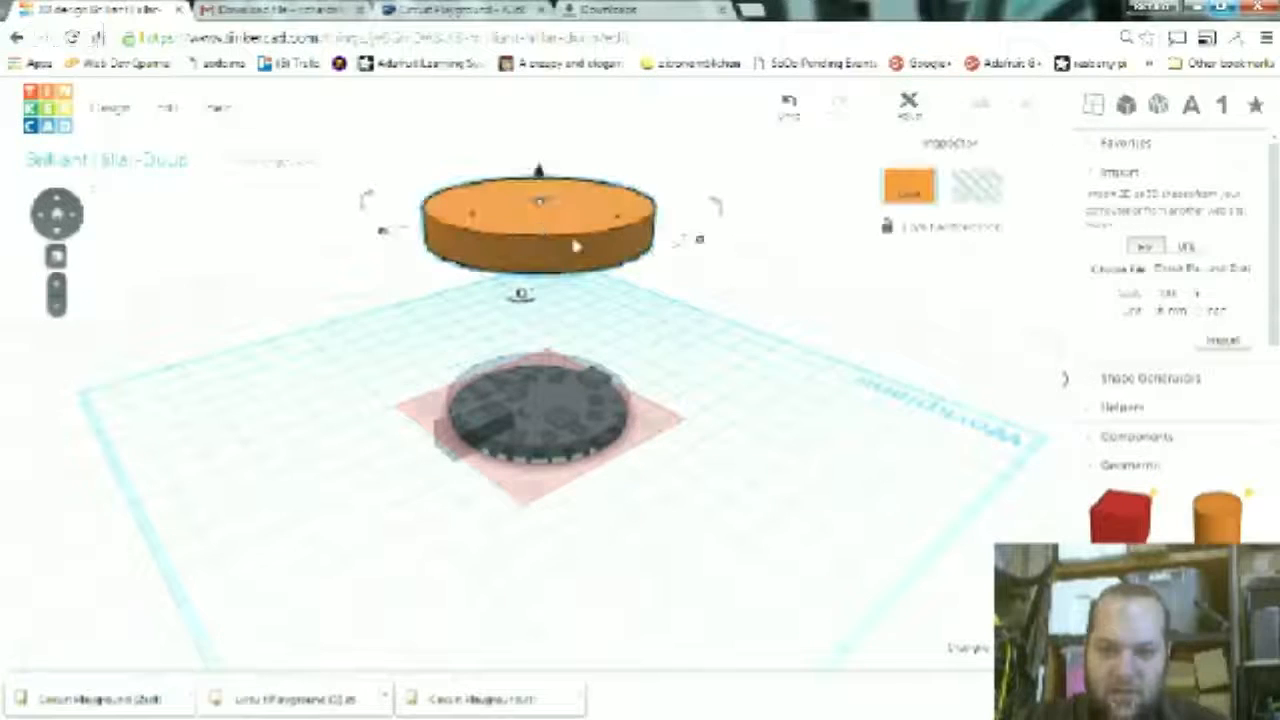
{"action": "left_click", "coordinate": [501, 372], "text": "shift"}
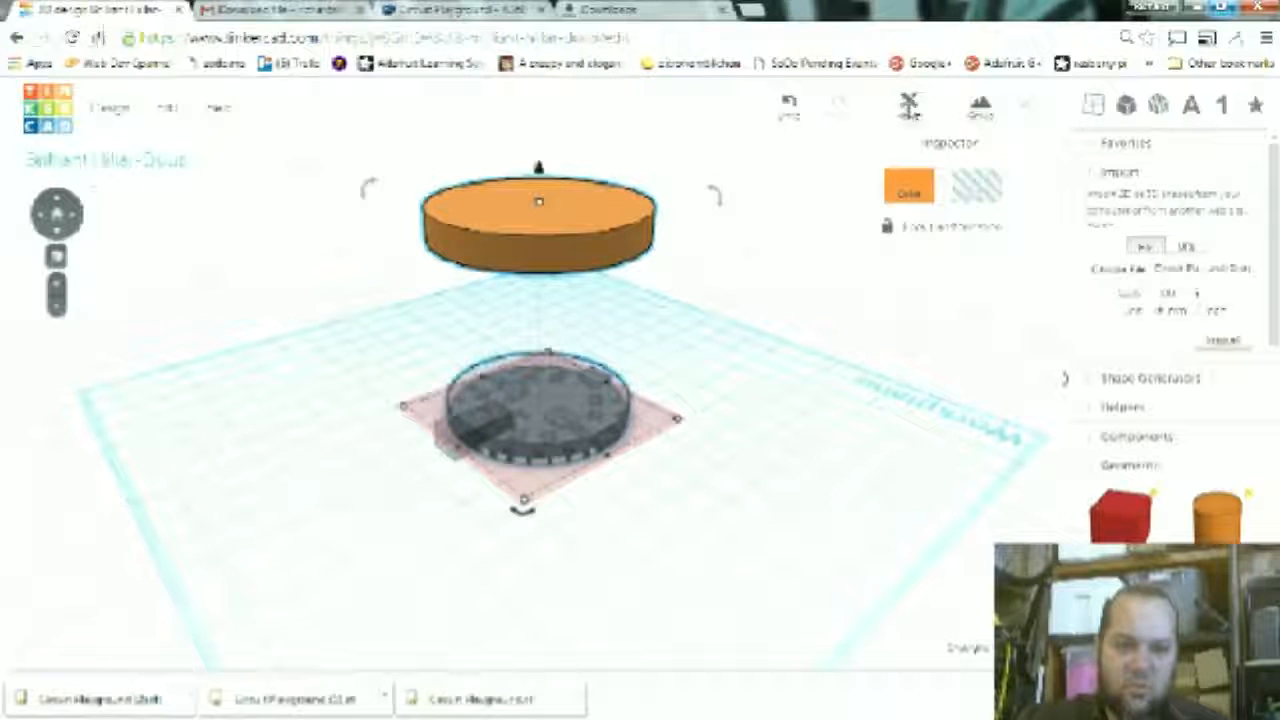
{"action": "left_click", "coordinate": [909, 108]}
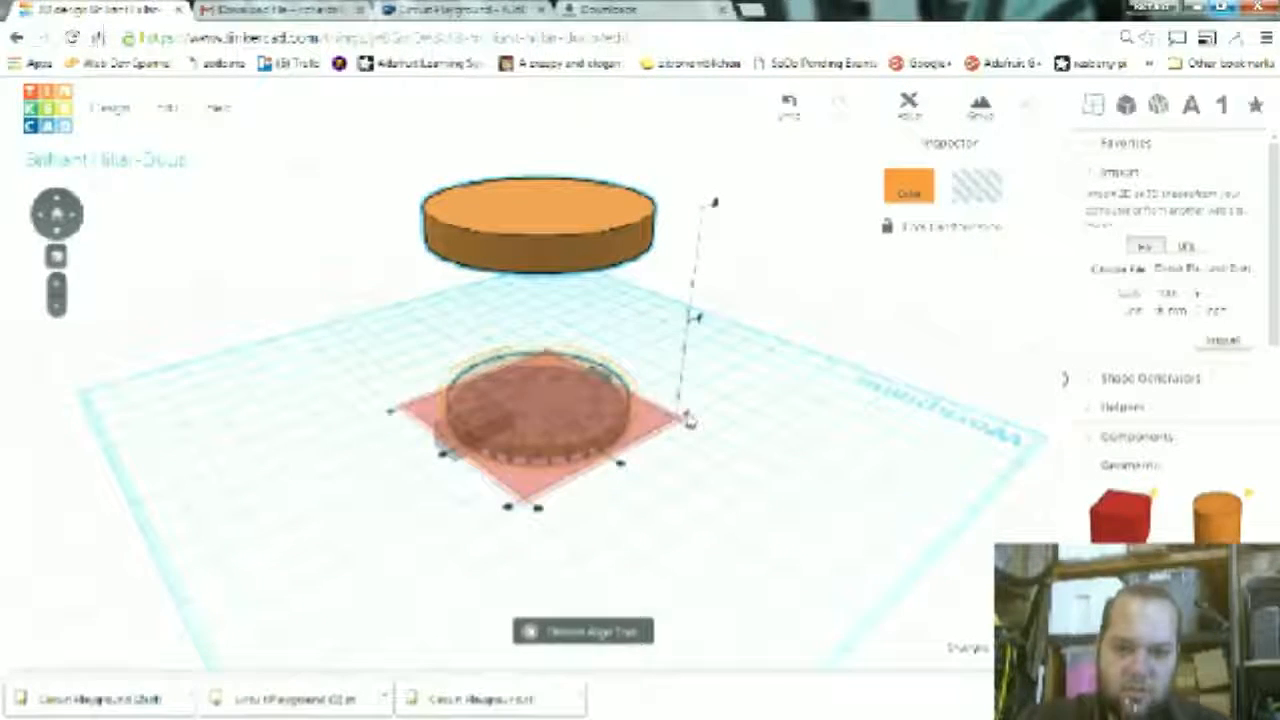
{"action": "left_click", "coordinate": [689, 420]}
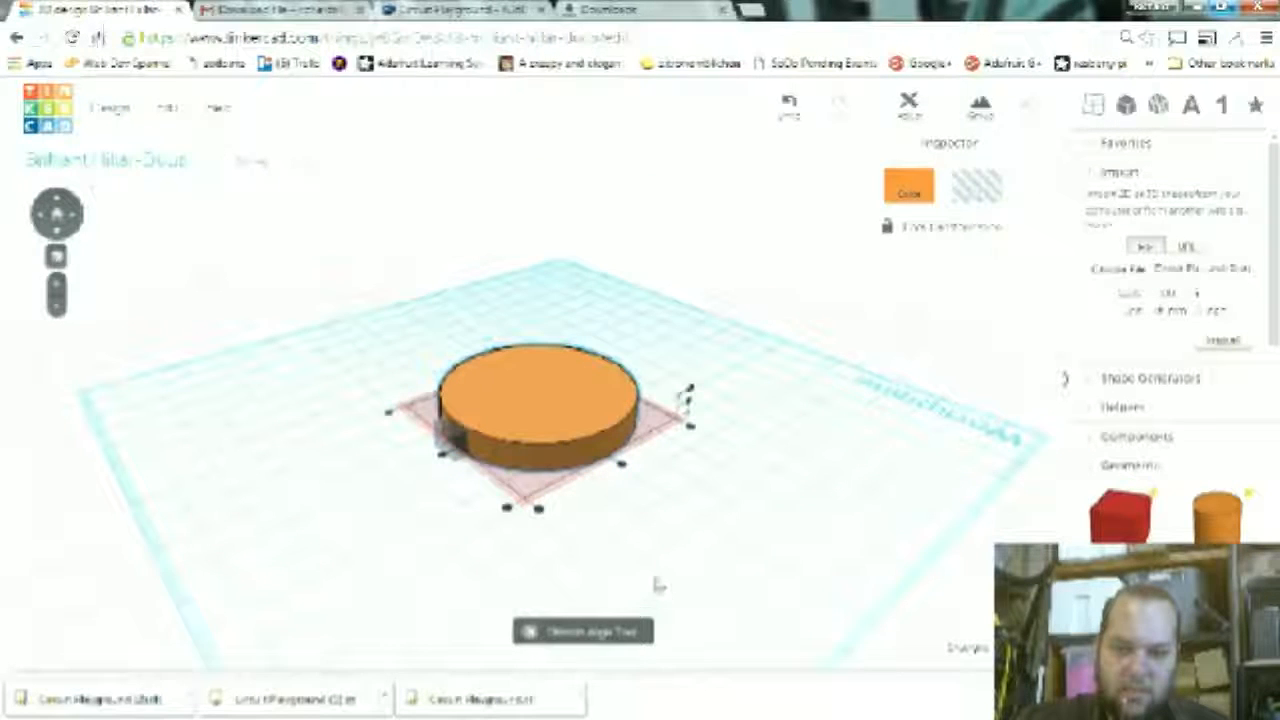
{"action": "left_click", "coordinate": [660, 572]}
- Group the box hole at the battery connector with the orange case to cut the connector opening
{"action": "right_click_drag", "start_coordinate": [500, 570], "coordinate": [627, 548]}
{"action": "right_click_drag", "start_coordinate": [521, 557], "coordinate": [476, 533]}
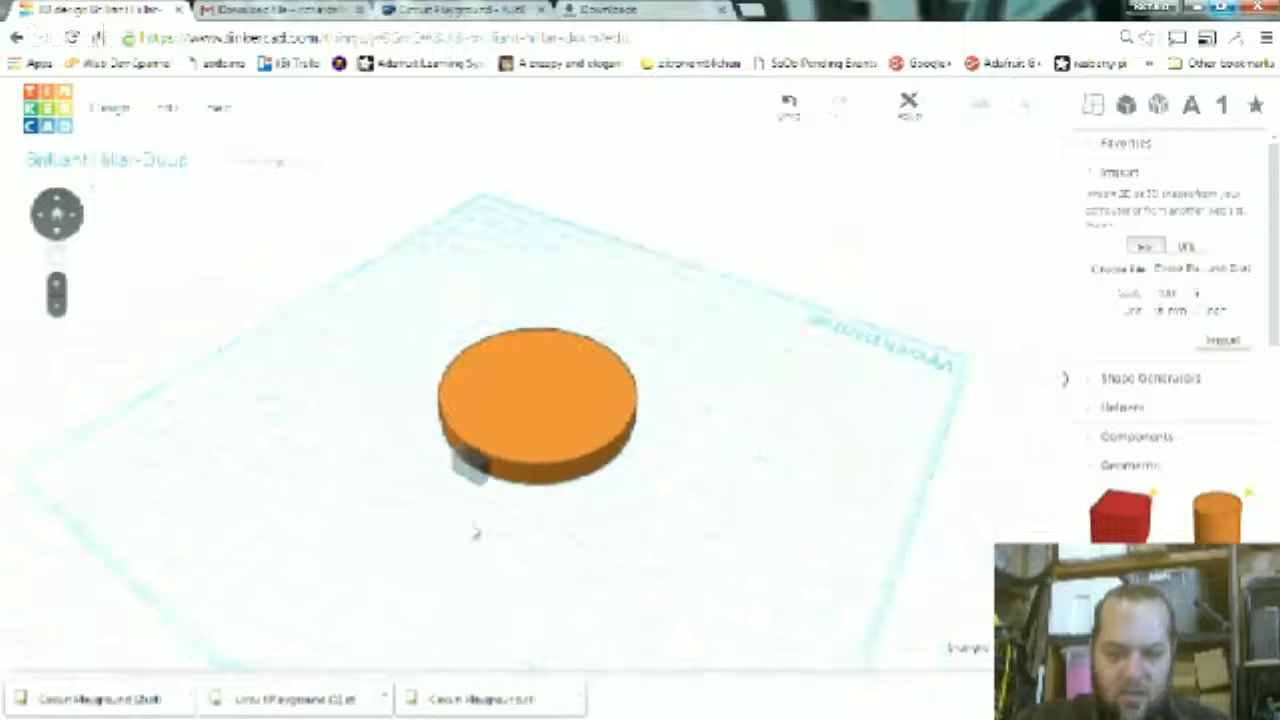
{"action": "left_click", "coordinate": [472, 468]}
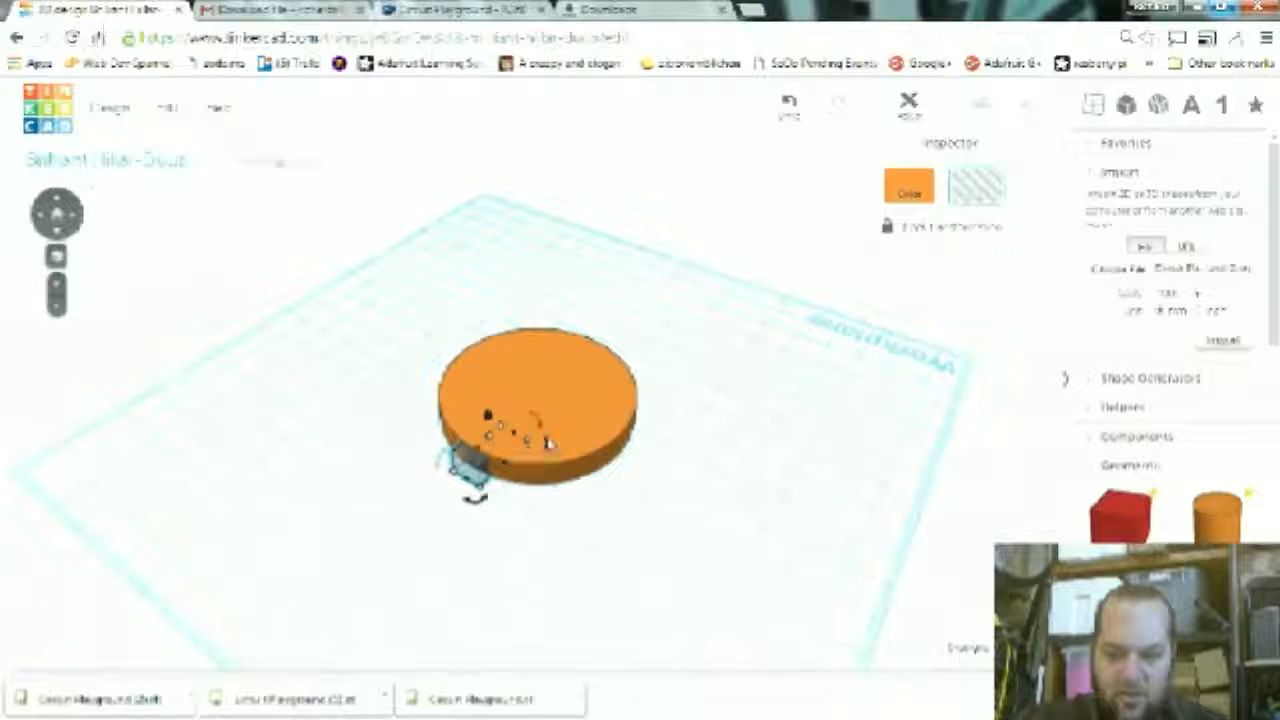
{"action": "left_click", "coordinate": [560, 380], "text": "shift"}
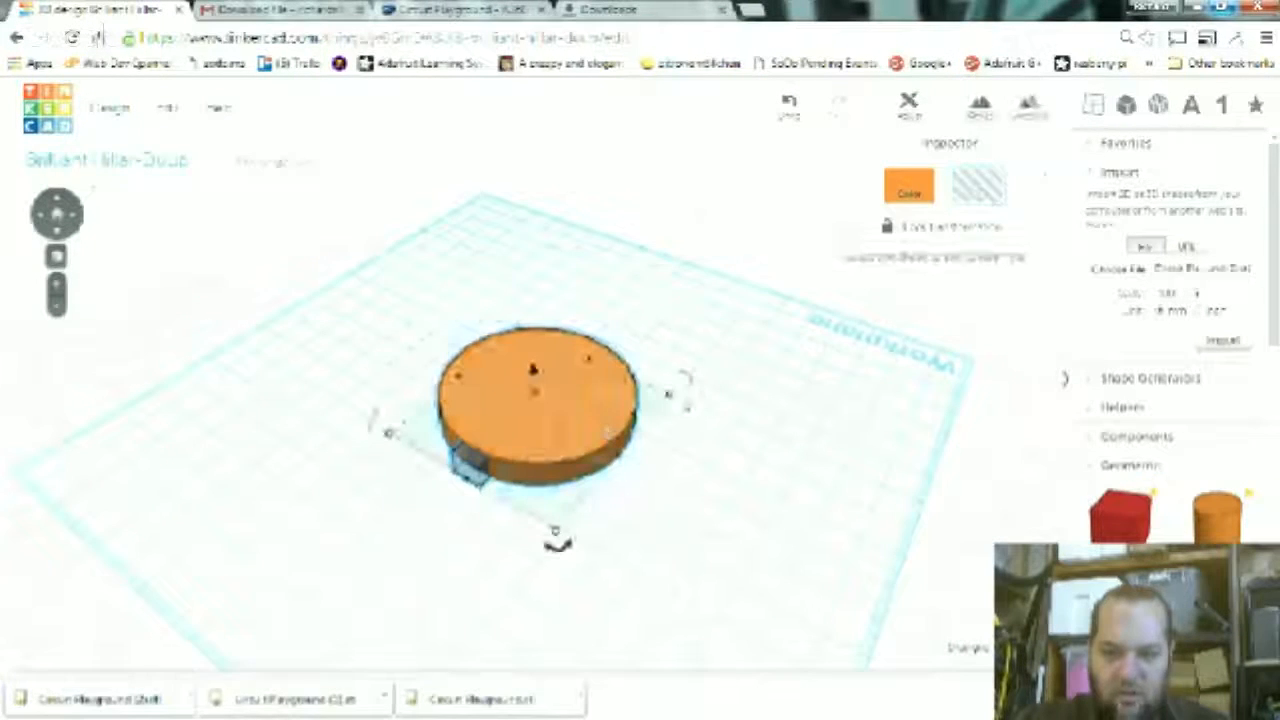
{"action": "left_click", "coordinate": [982, 108]}
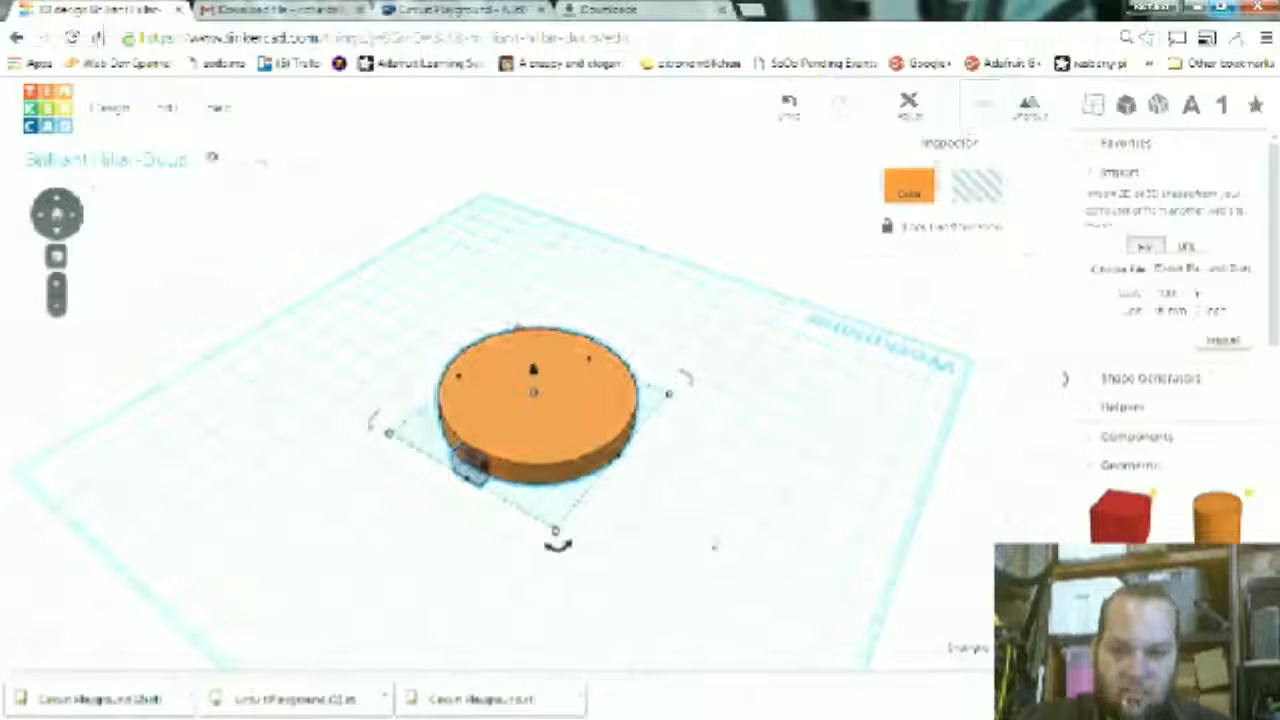
- Turn the imported board on the underside of the case into a transparent hole shape
{"action": "left_click", "coordinate": [640, 560]}
{"action": "right_click_drag", "start_coordinate": [492, 543], "coordinate": [627, 395]}
{"action": "scroll", "coordinate": [610, 410], "scroll_direction": "up", "scroll_amount": 5}
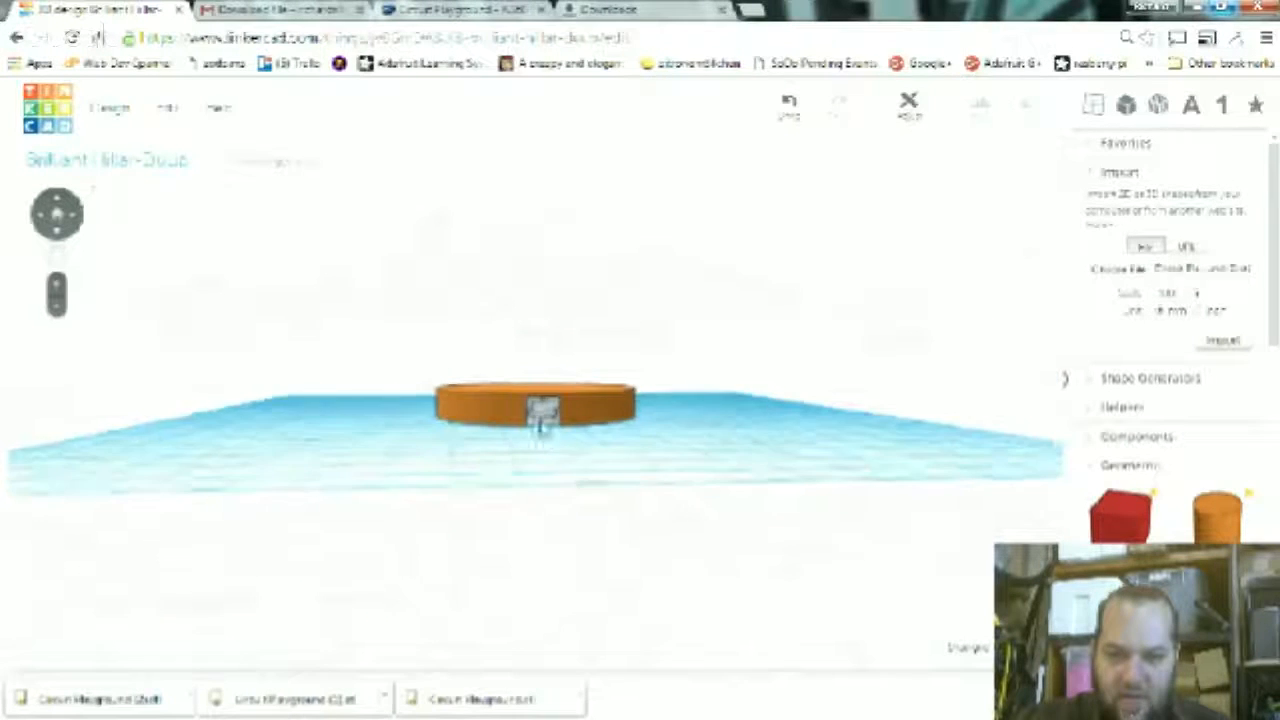
{"action": "right_click_drag", "start_coordinate": [689, 531], "coordinate": [737, 337]}
{"action": "left_click", "coordinate": [529, 440]}
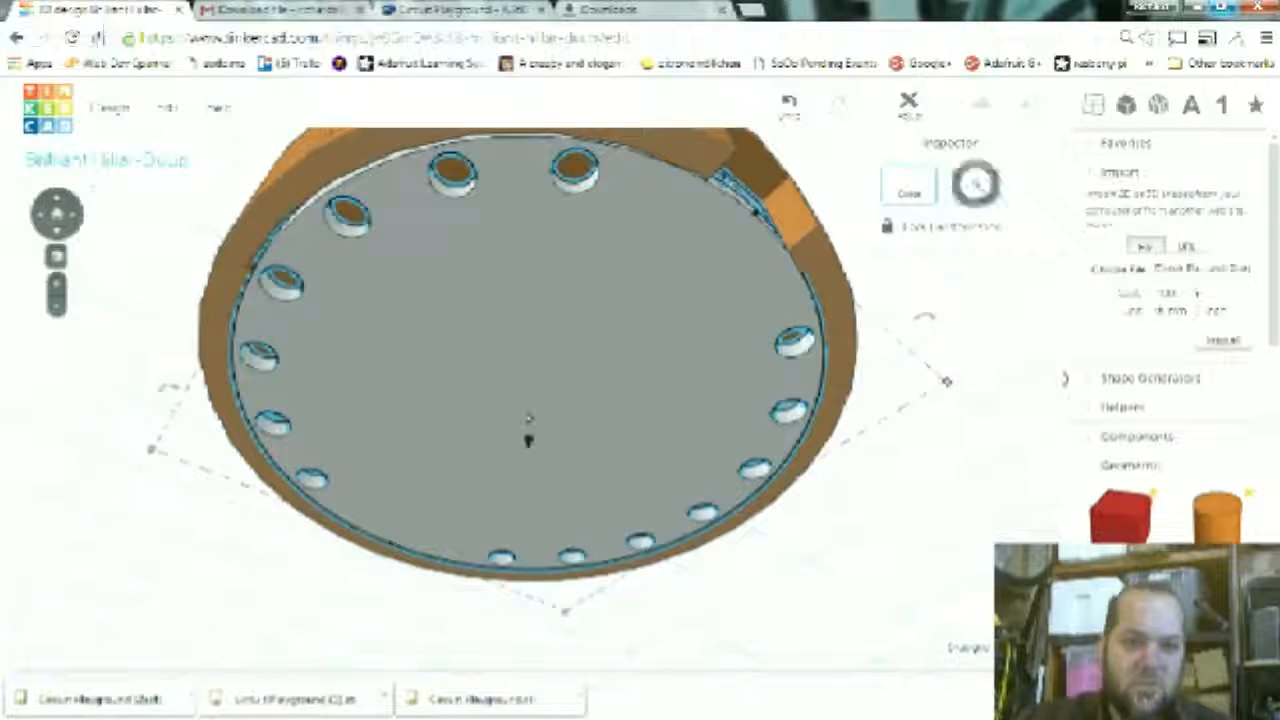
{"action": "left_click", "coordinate": [975, 185]}
{"action": "left_click", "coordinate": [974, 300]}
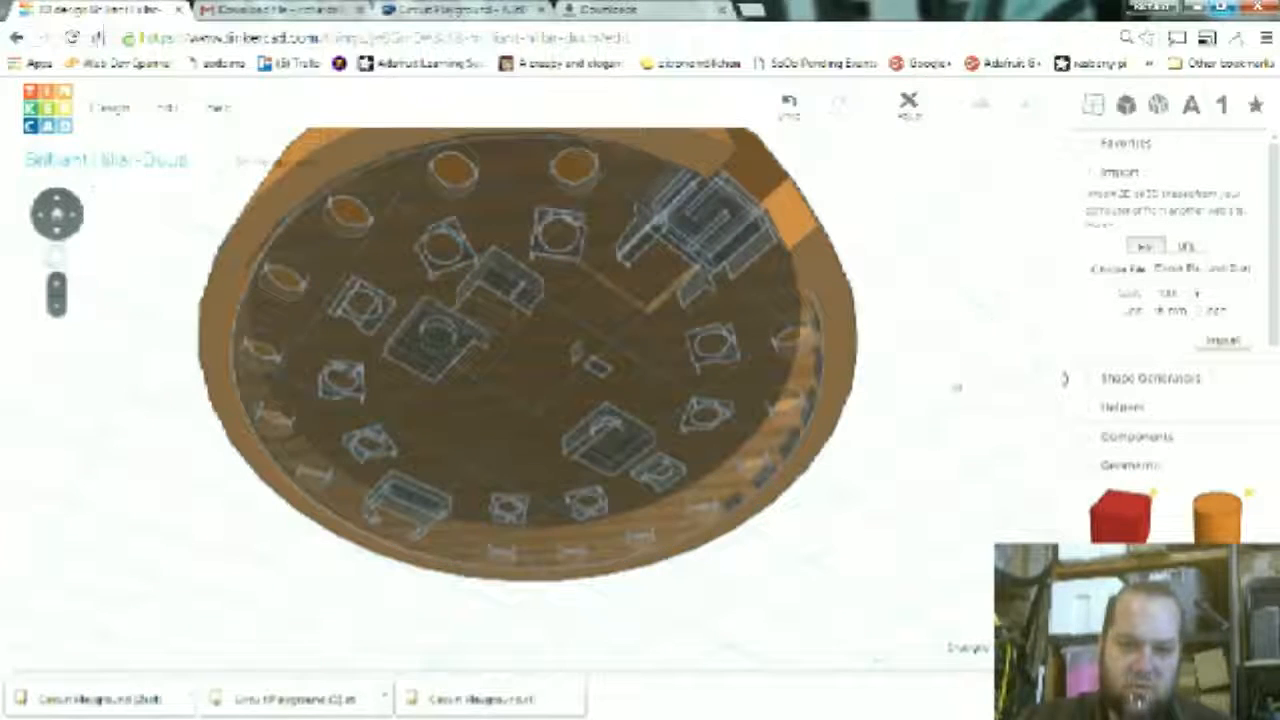
- Ungroup the box hole from the case and turn the case into a hole to expose the parts inside
{"action": "right_click_drag", "start_coordinate": [878, 520], "coordinate": [689, 360]}
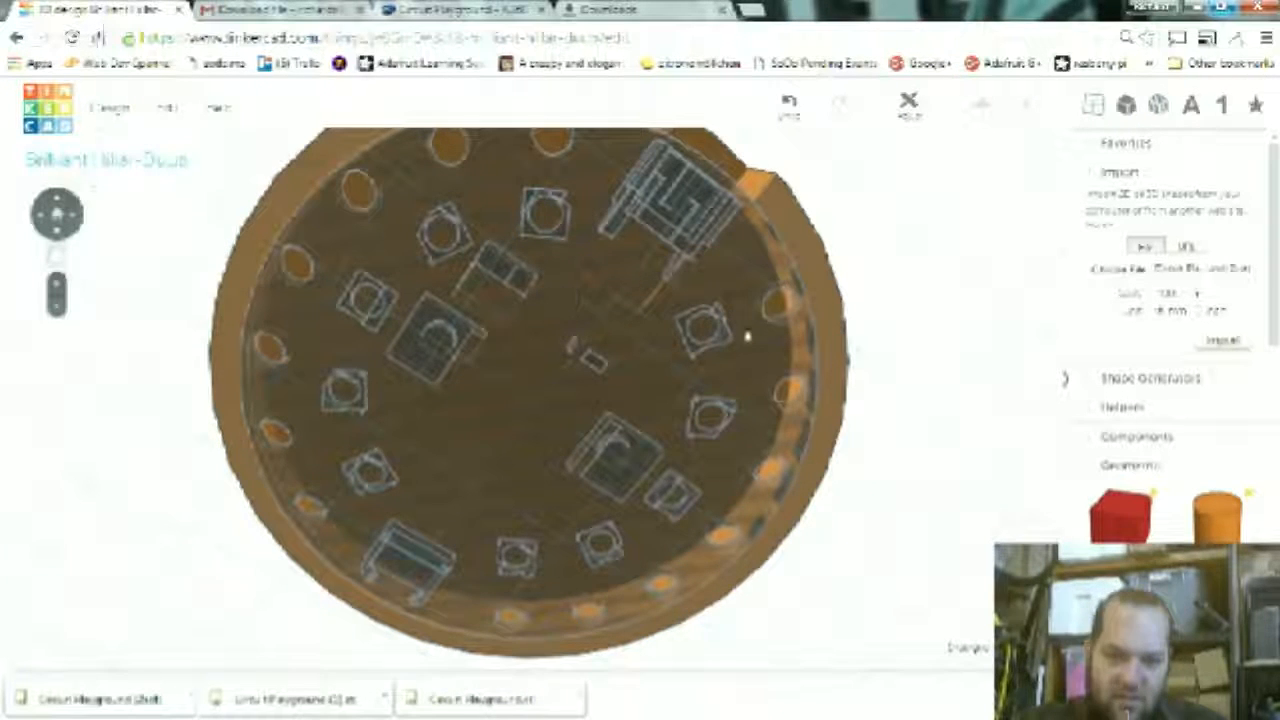
{"action": "right_click_drag", "start_coordinate": [926, 274], "coordinate": [564, 563]}
{"action": "left_click", "coordinate": [565, 568]}
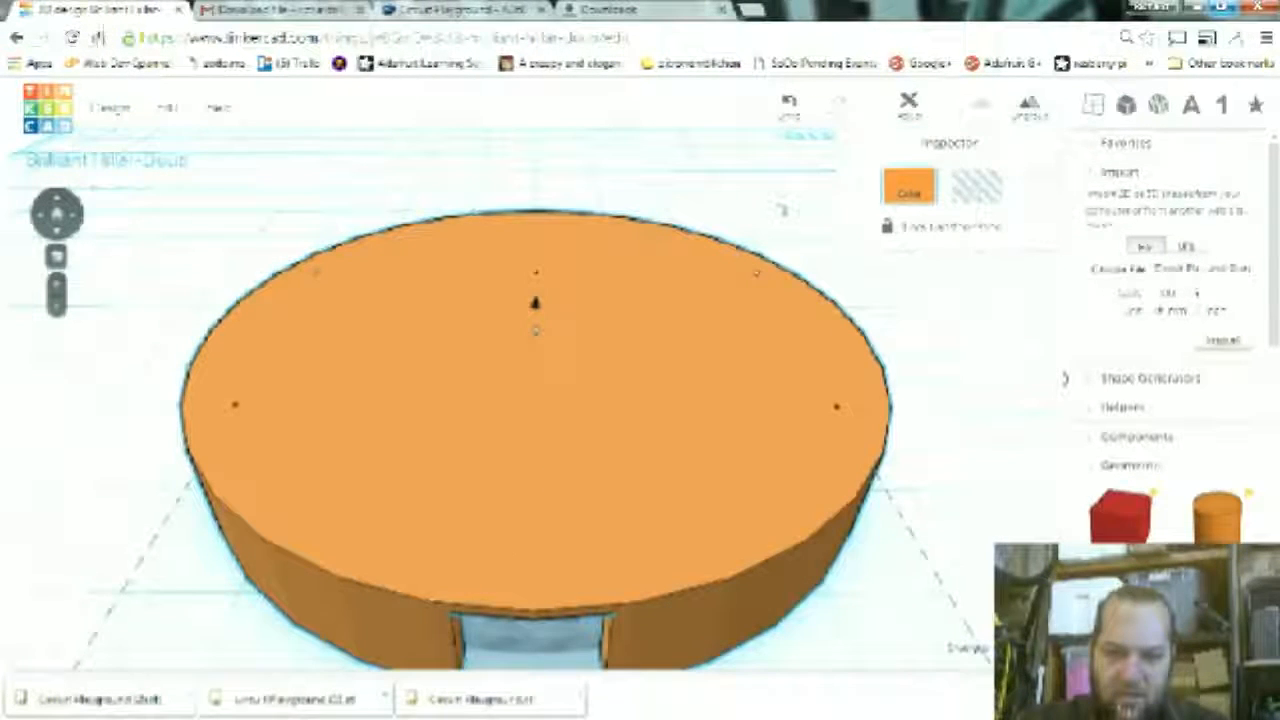
{"action": "left_click", "coordinate": [586, 496]}
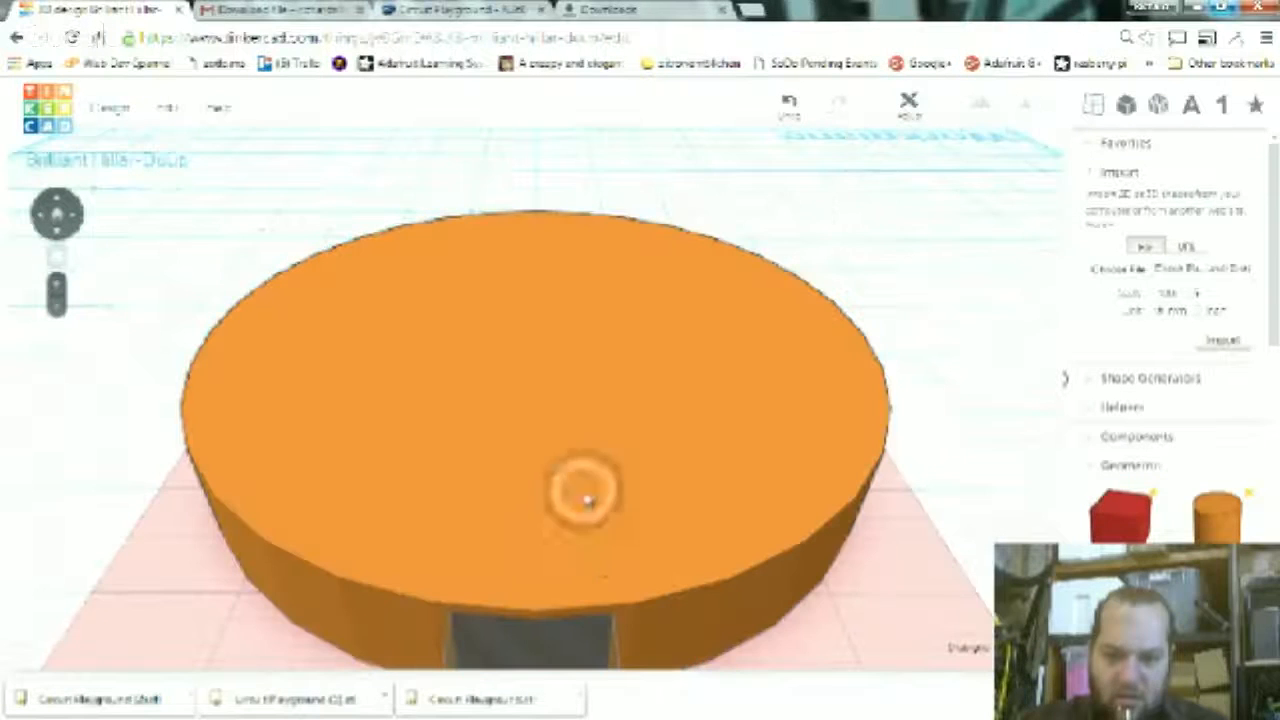
{"action": "left_click", "coordinate": [592, 576]}
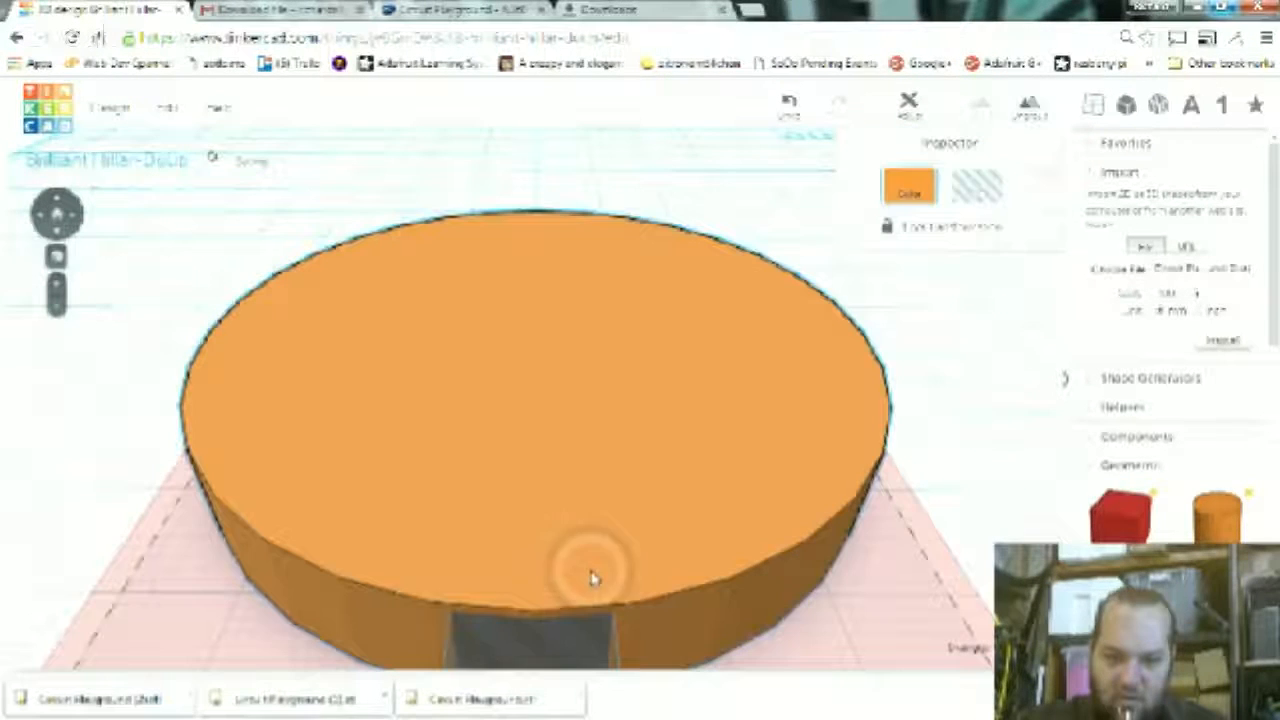
{"action": "left_click", "coordinate": [970, 186]}
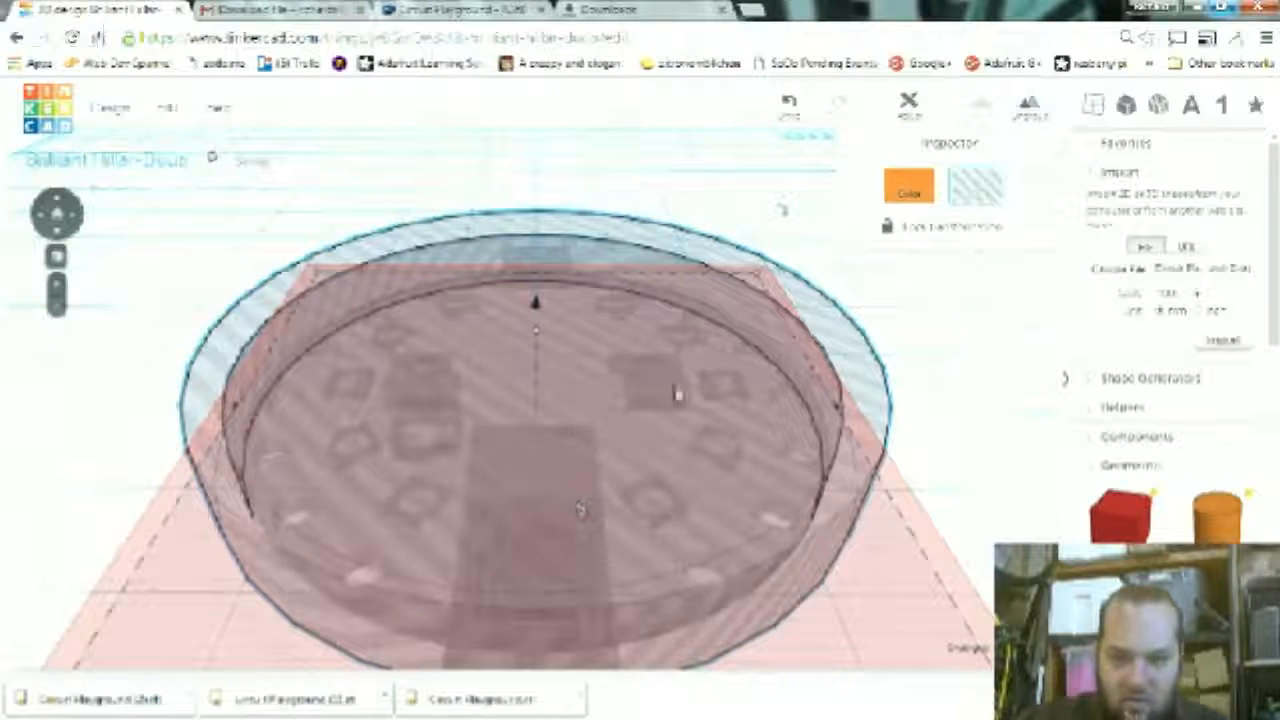
{"action": "right_click_drag", "start_coordinate": [863, 457], "coordinate": [680, 450]}
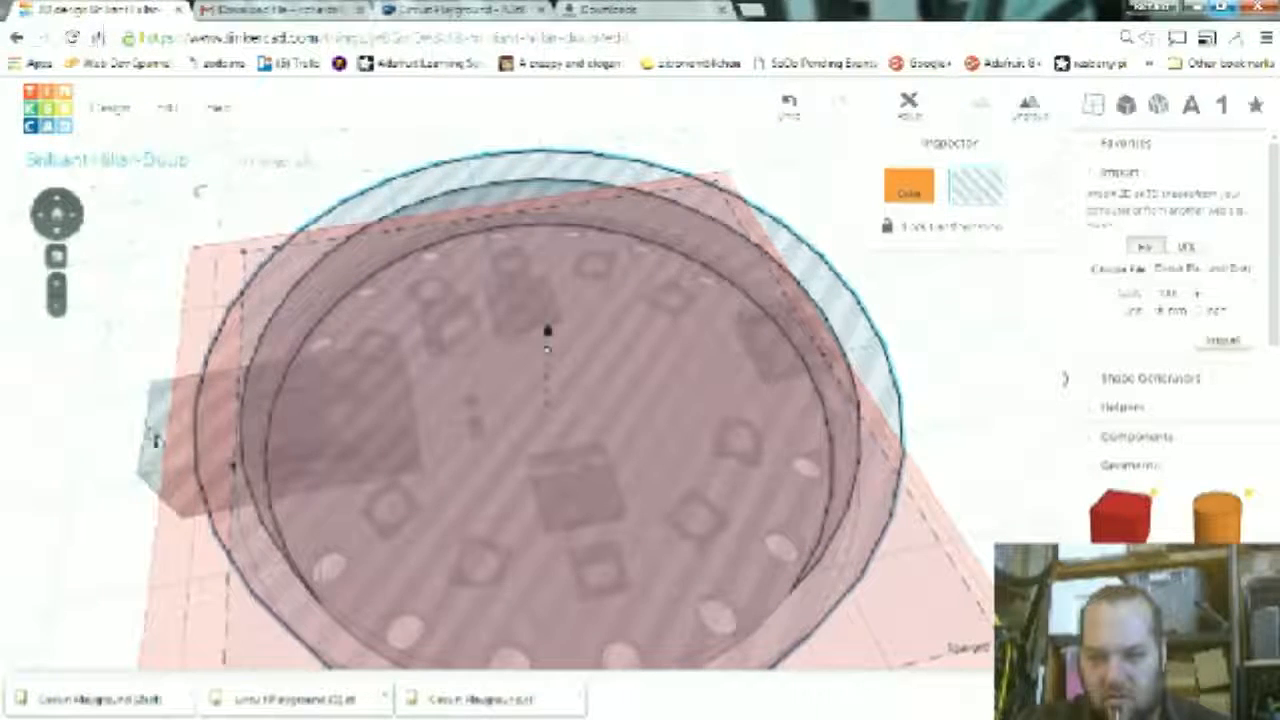
- Shorten the box hole from its inner end so that it extends just past the battery connector
{"action": "left_click", "coordinate": [155, 440]}
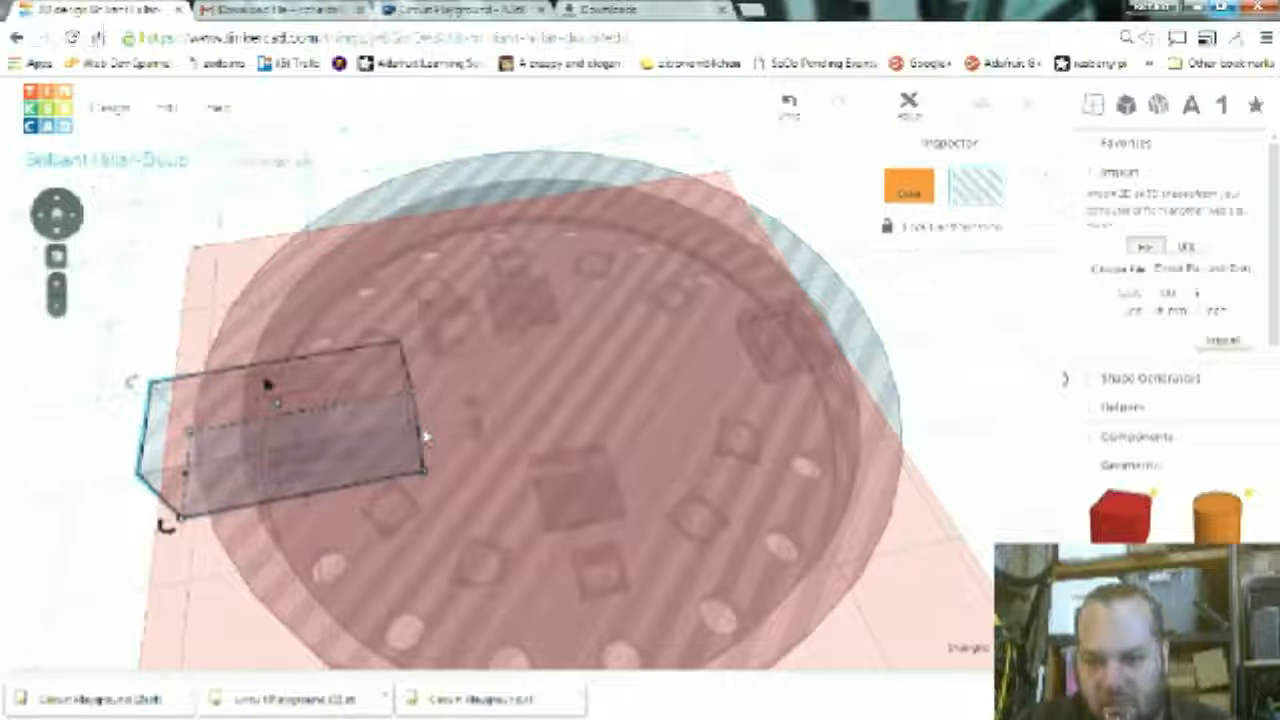
{"action": "left_click_drag", "start_coordinate": [390, 447], "coordinate": [341, 446]}
{"action": "right_click_drag", "start_coordinate": [414, 503], "coordinate": [420, 334]}
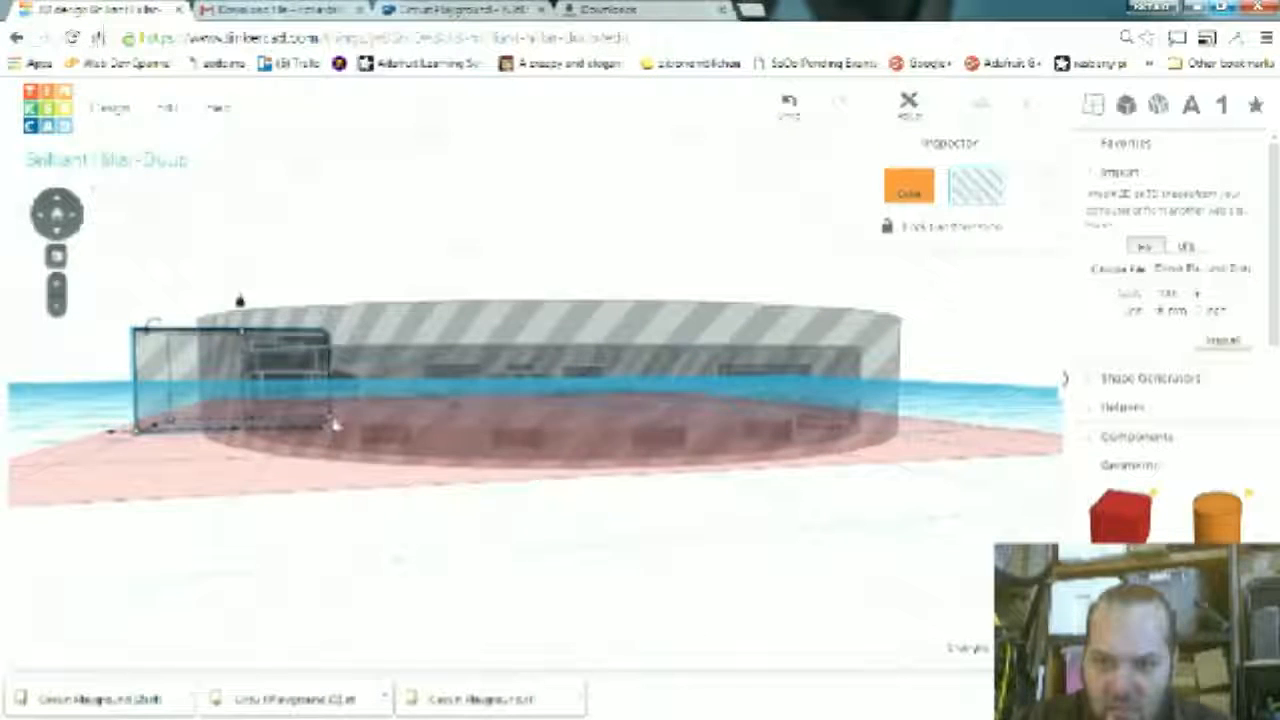
{"action": "mouse_move", "coordinate": [329, 423]}
{"action": "left_click_drag", "start_coordinate": [329, 423], "coordinate": [343, 423]}
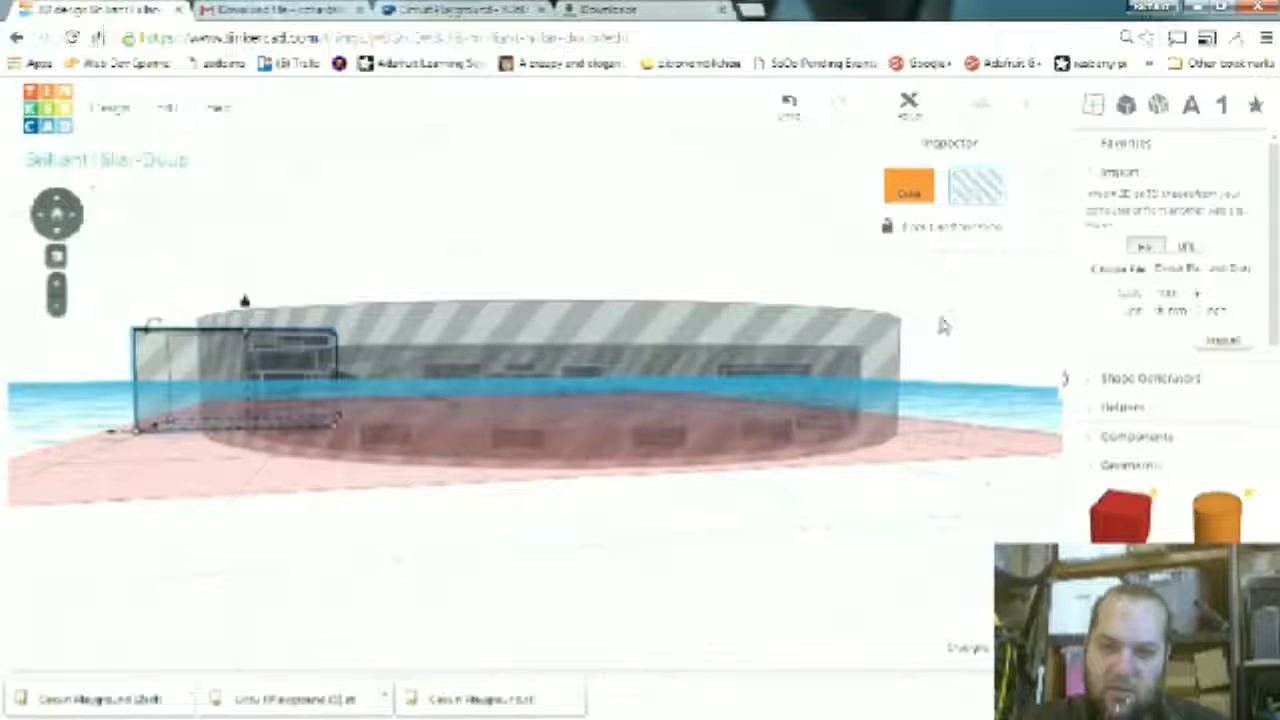
- Turn the case back into an orange solid with the shortened box hole cut into its wall
{"action": "left_click", "coordinate": [789, 316]}
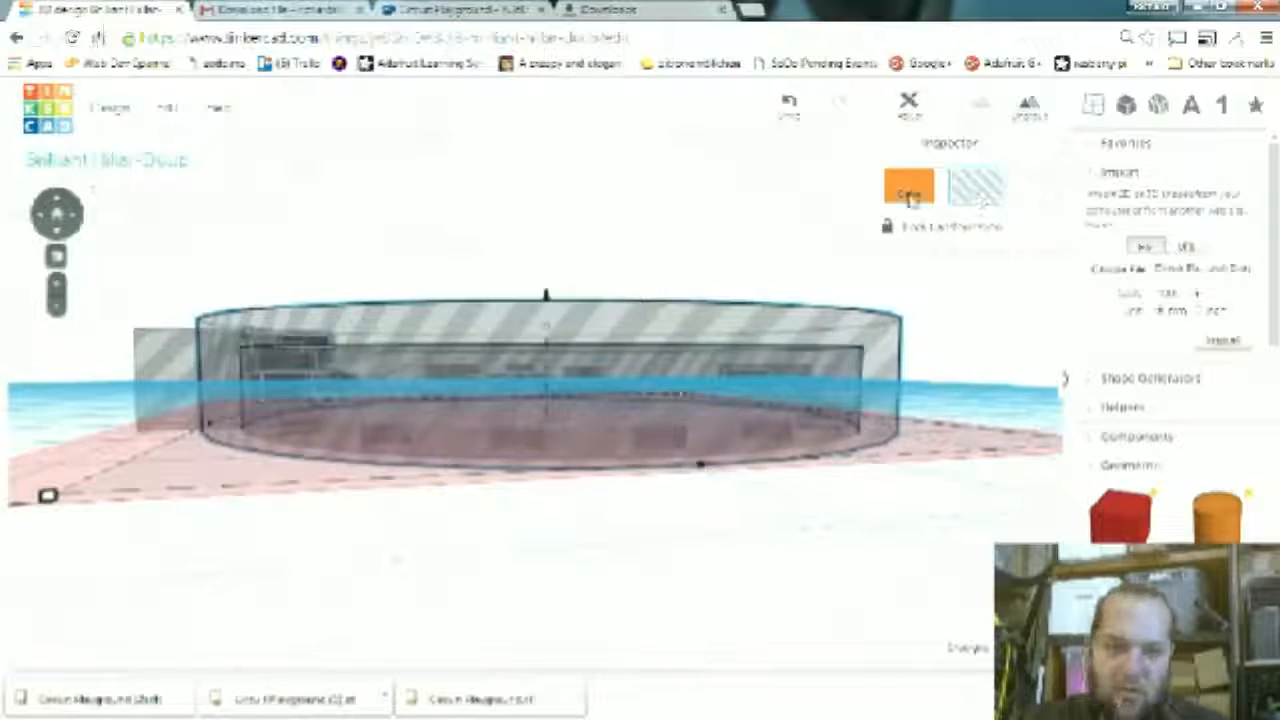
{"action": "left_click", "coordinate": [910, 197]}
{"action": "left_click", "coordinate": [545, 250]}
- Inspect the battery connector opening and the board's fit inside the case from below and from the side
{"action": "right_click_drag", "start_coordinate": [706, 262], "coordinate": [897, 314]}
{"action": "scroll", "coordinate": [643, 449], "scroll_direction": "down", "scroll_amount": 3}
{"action": "right_click_drag", "start_coordinate": [604, 316], "coordinate": [481, 272]}
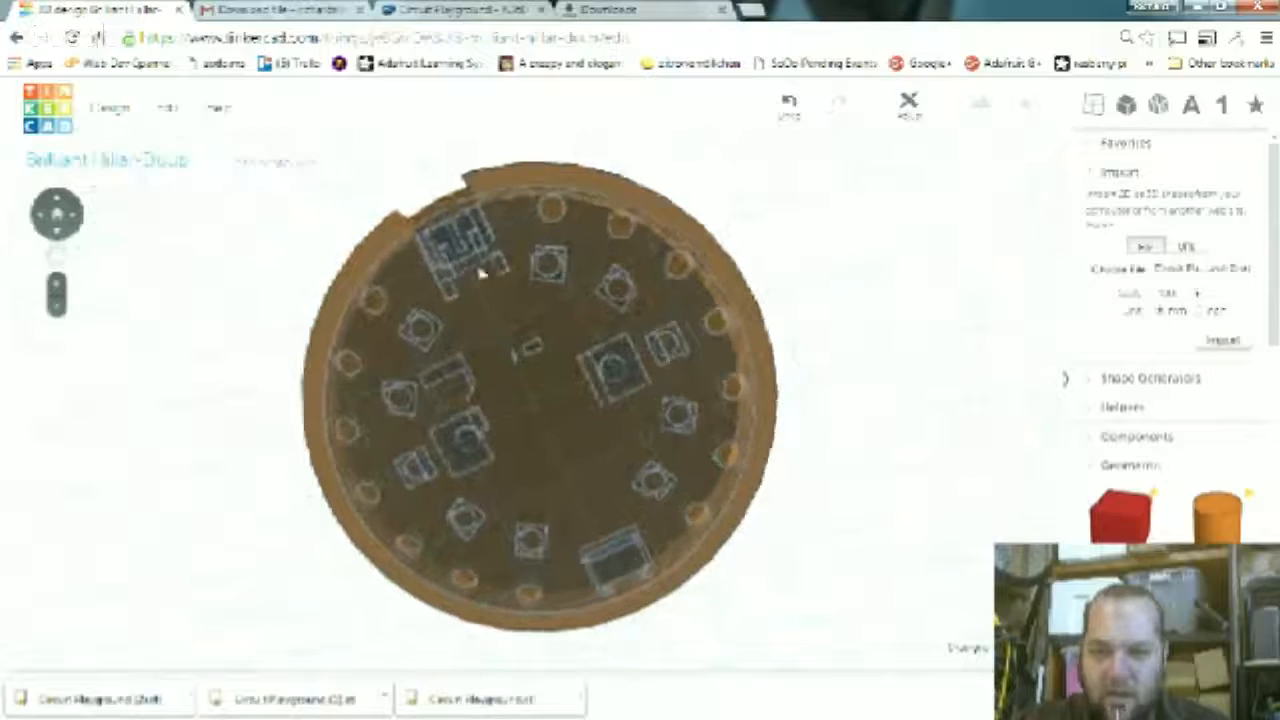
{"action": "scroll", "coordinate": [470, 258], "scroll_direction": "up", "scroll_amount": 5}
{"action": "scroll", "coordinate": [545, 345], "scroll_direction": "down", "scroll_amount": 2}
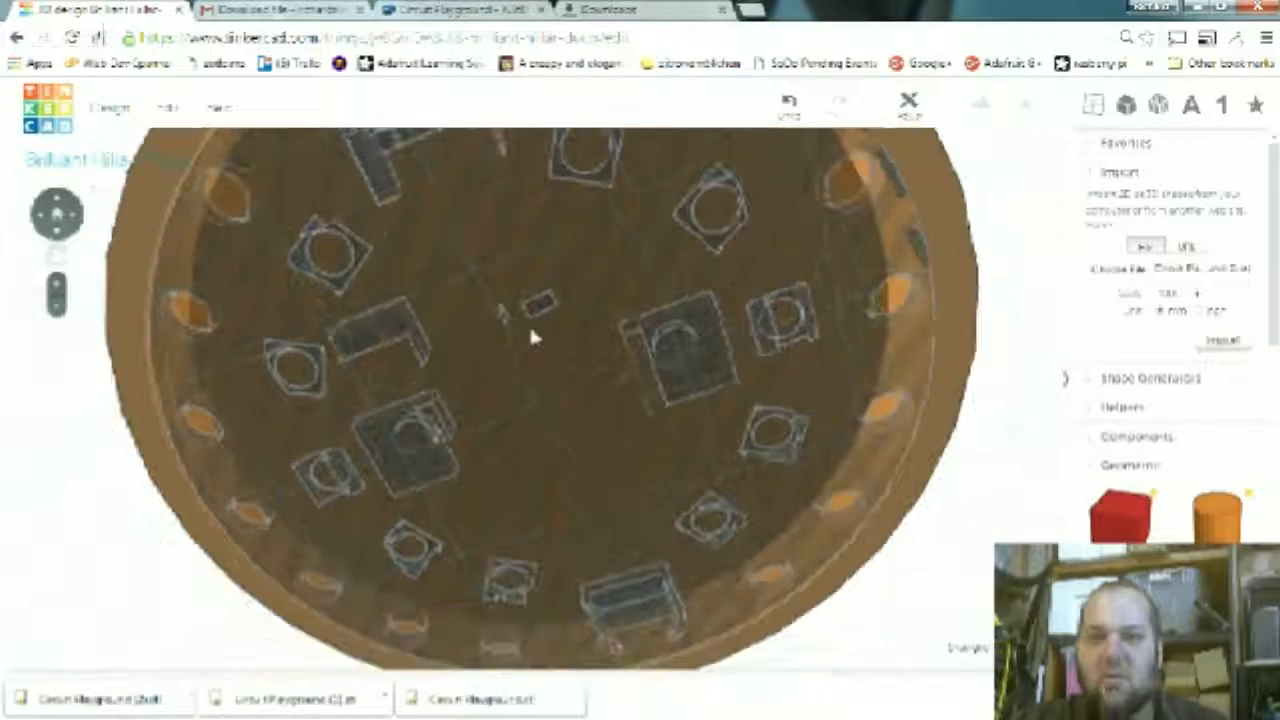
{"action": "right_click_drag", "start_coordinate": [594, 386], "coordinate": [676, 481]}
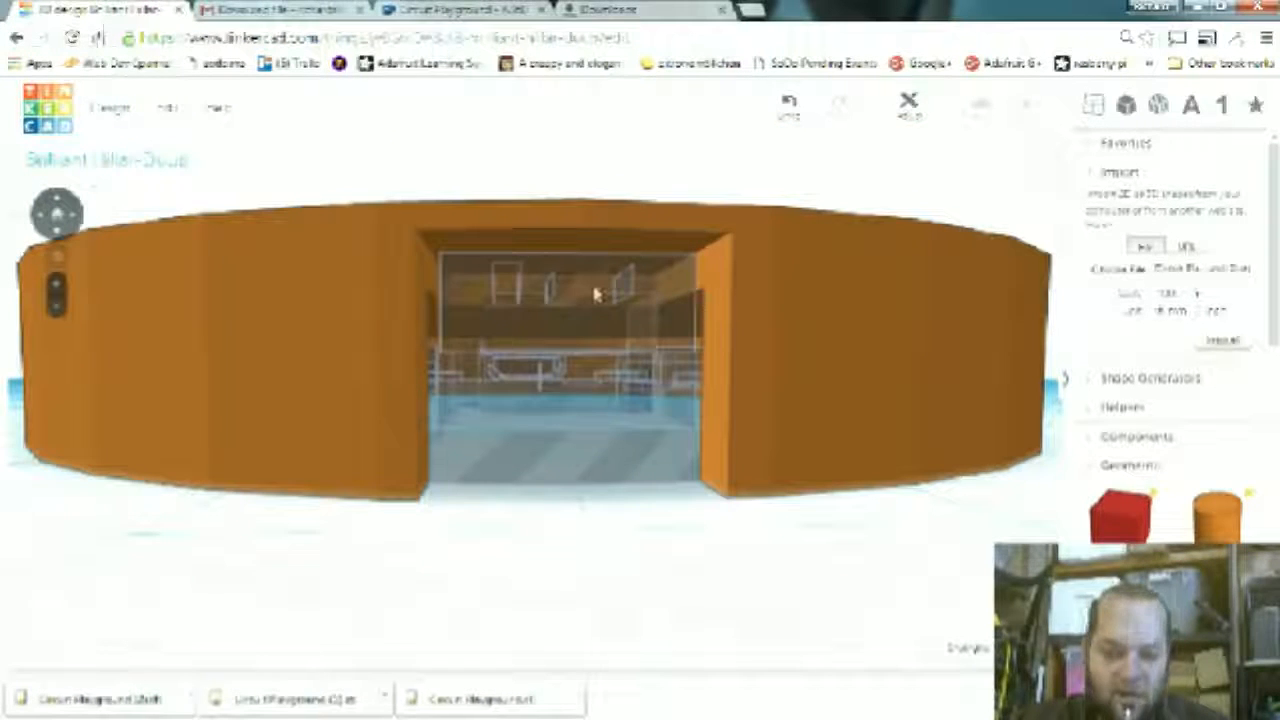
{"action": "right_click_drag", "start_coordinate": [628, 481], "coordinate": [523, 486]}
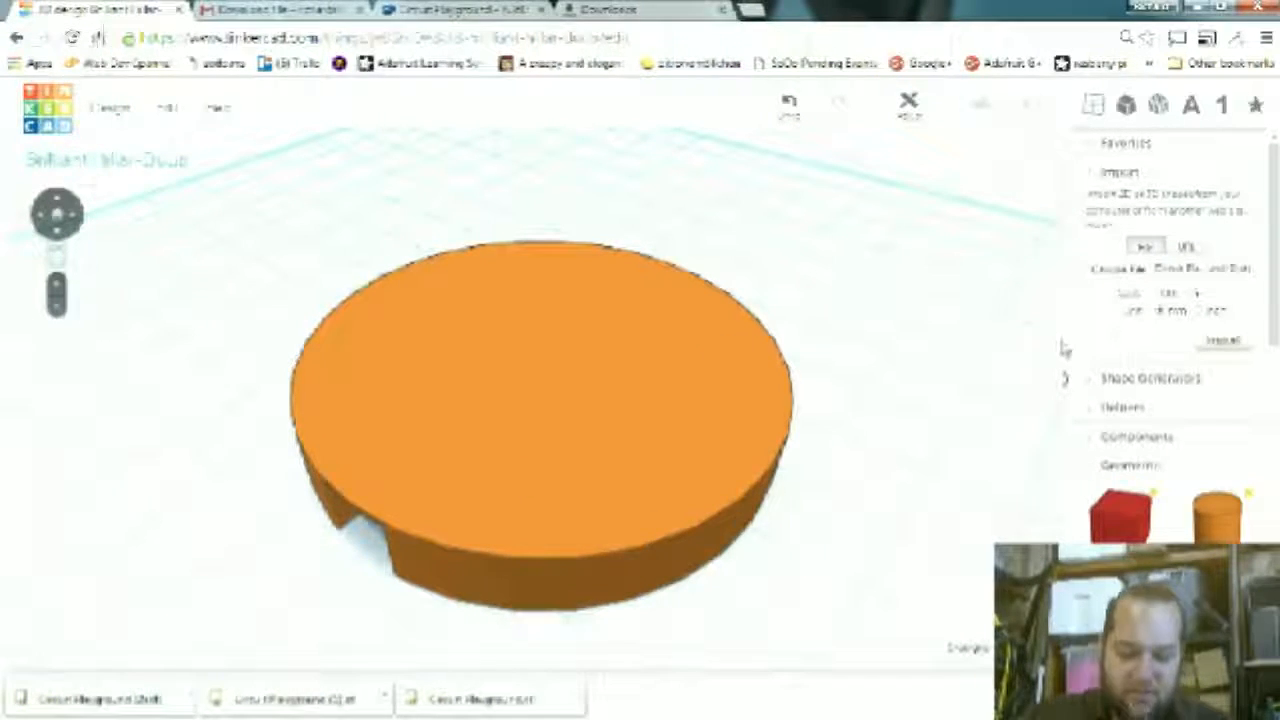
{"action": "right_click_drag", "start_coordinate": [757, 551], "coordinate": [775, 520]}
{"action": "right_click_drag", "start_coordinate": [980, 360], "coordinate": [612, 440]}
- Turn the case into a hole again to expose the board's components from above
{"action": "left_click", "coordinate": [506, 488]}
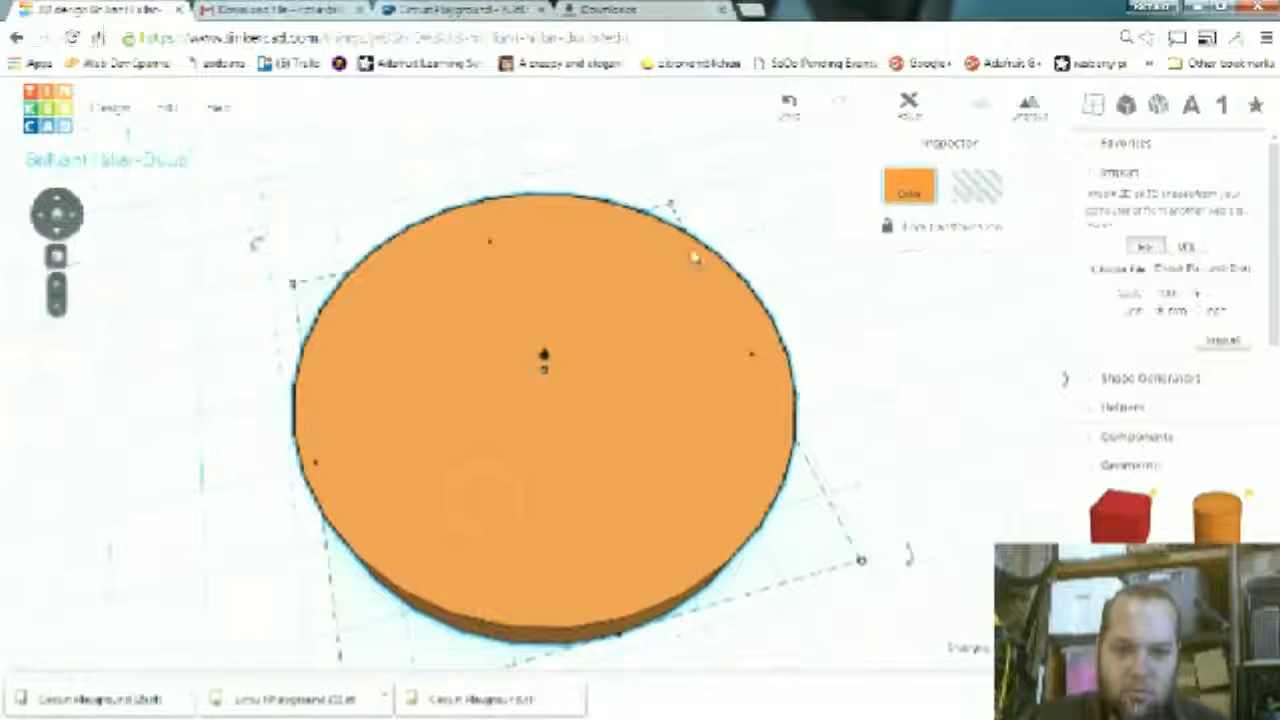
{"action": "left_click", "coordinate": [977, 188]}
{"action": "left_click", "coordinate": [946, 343]}
{"action": "right_click_drag", "start_coordinate": [886, 369], "coordinate": [877, 457]}
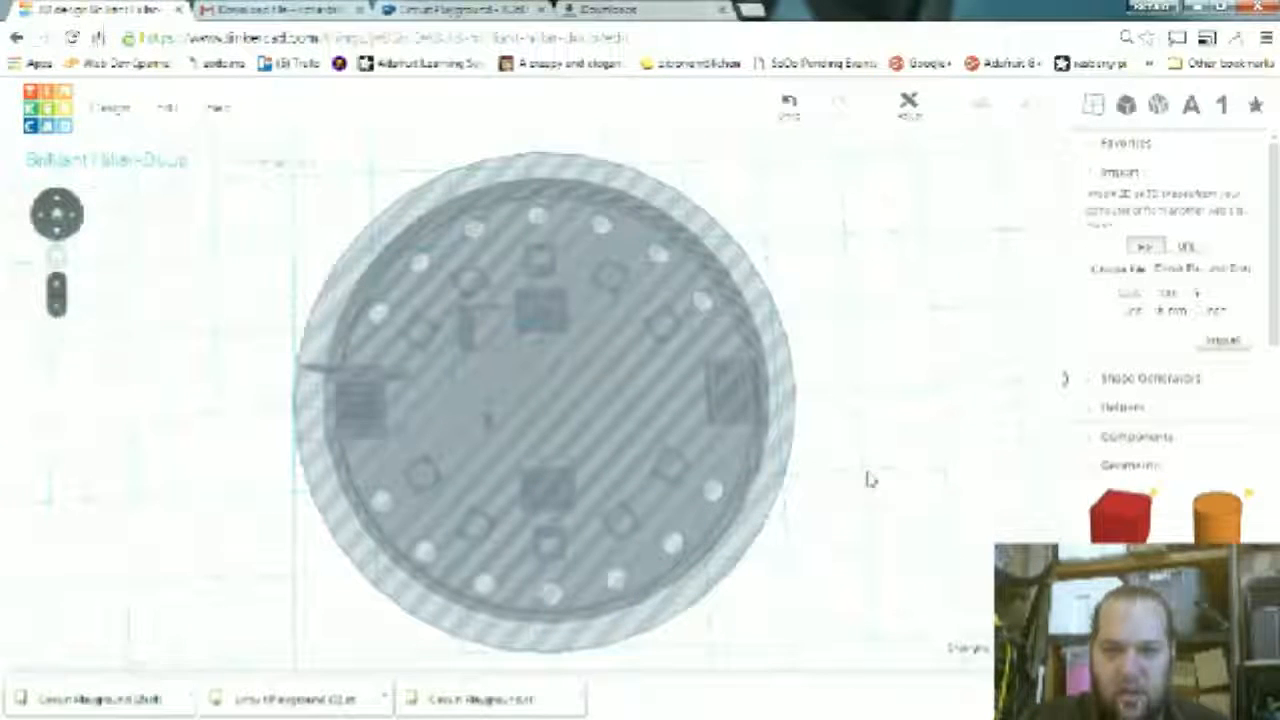
- Place a solid cylinder on the case over one of the board's two push buttons
{"action": "scroll", "coordinate": [543, 303], "scroll_direction": "up", "scroll_amount": 2}
{"action": "scroll", "coordinate": [543, 303], "scroll_direction": "up", "scroll_amount": 2}
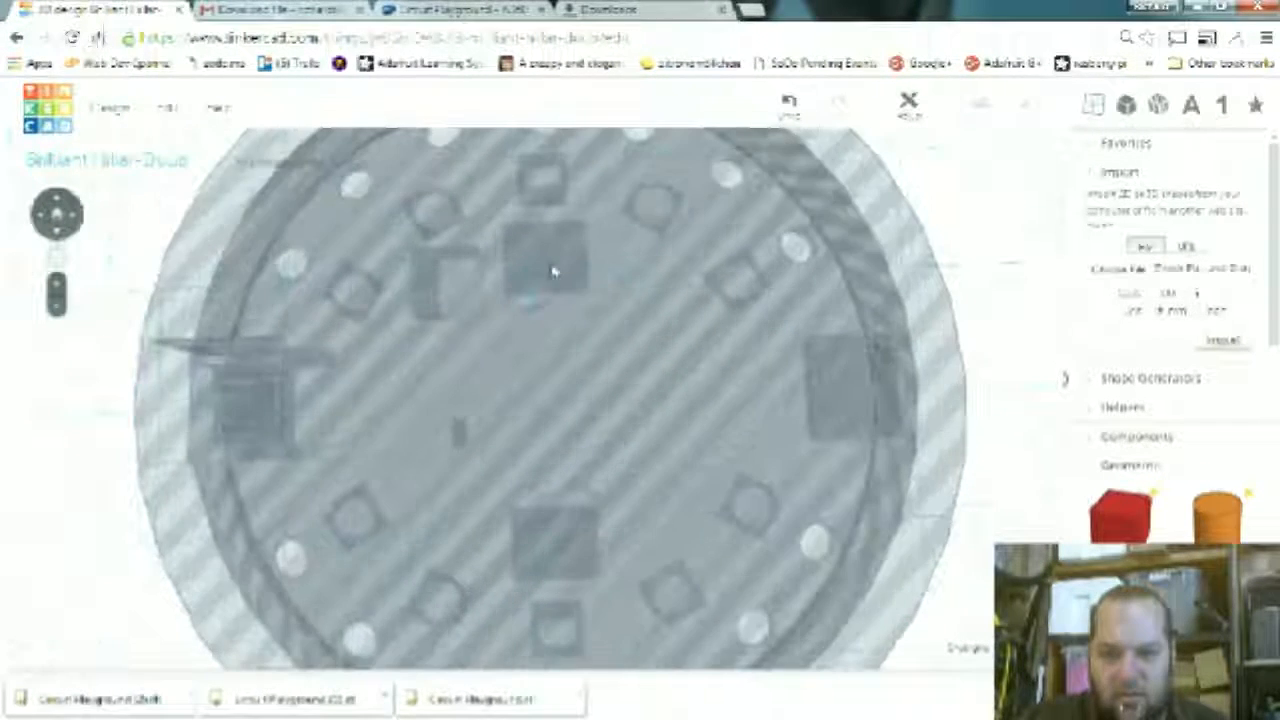
{"action": "scroll", "coordinate": [571, 363], "scroll_direction": "down", "scroll_amount": 1}
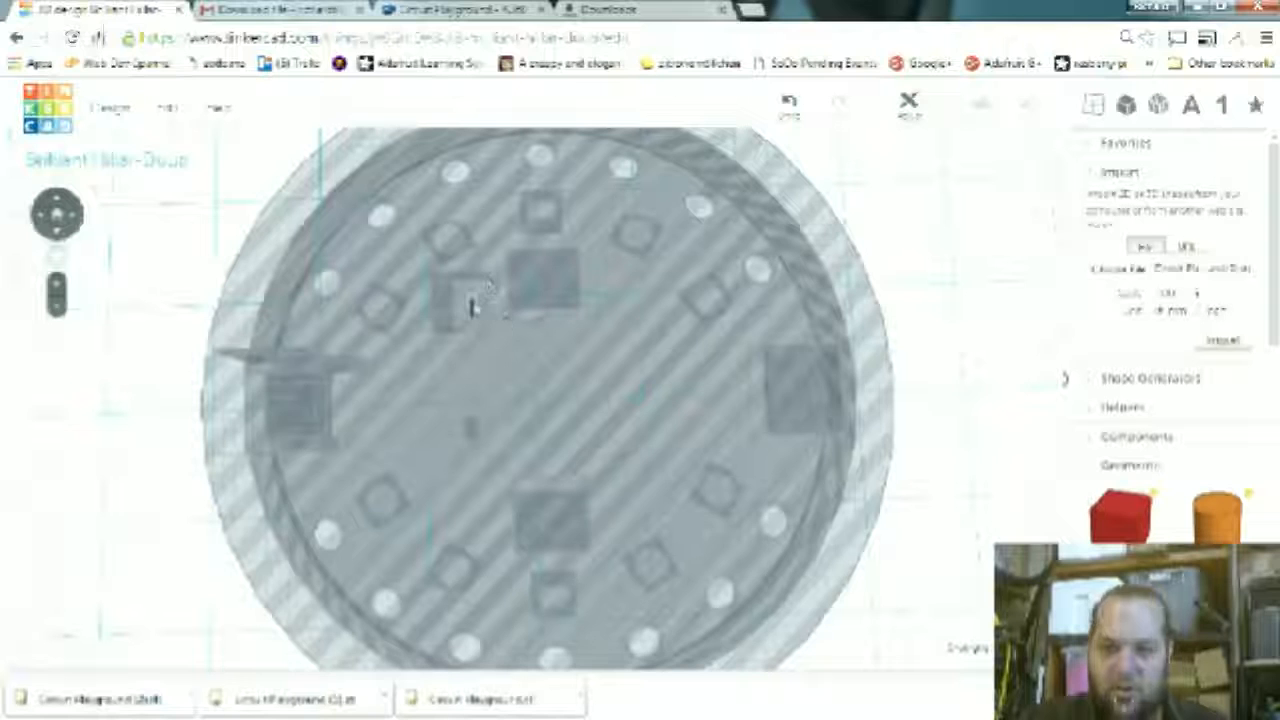
{"action": "scroll", "coordinate": [925, 330], "scroll_direction": "up", "scroll_amount": 2}
{"action": "scroll", "coordinate": [814, 363], "scroll_direction": "down", "scroll_amount": 2}
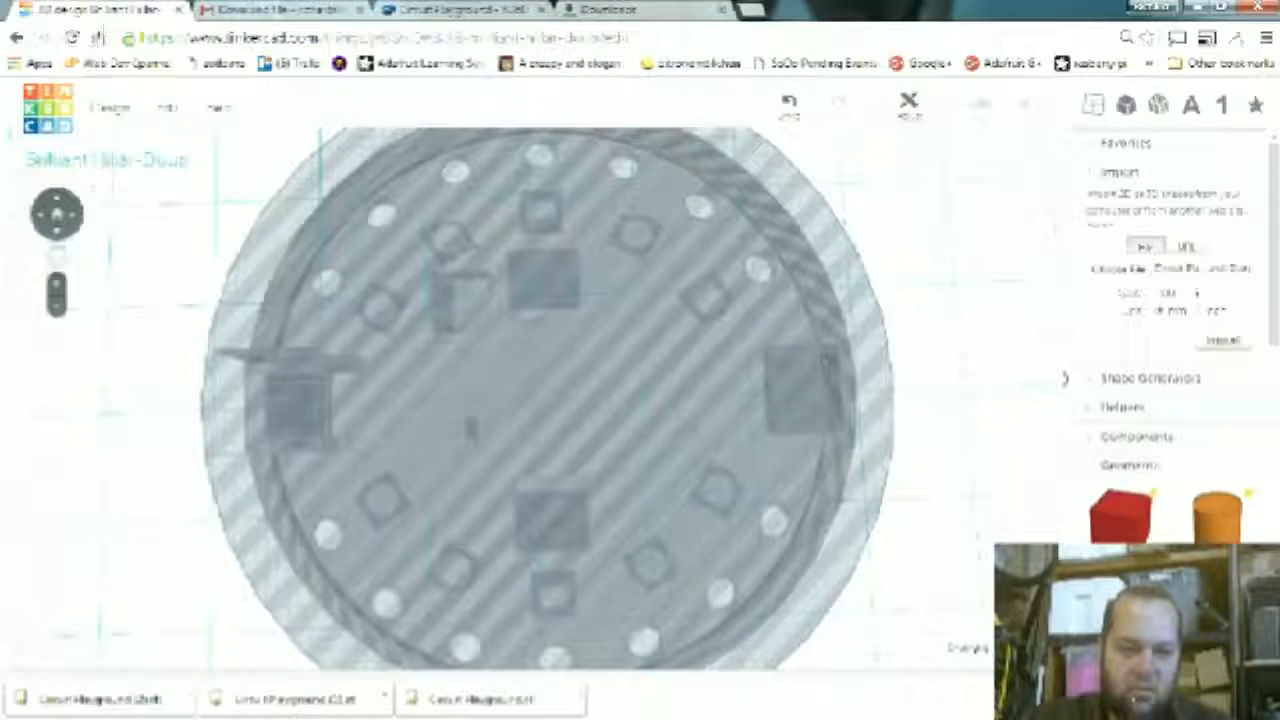
{"action": "left_click_drag", "start_coordinate": [1212, 532], "coordinate": [547, 282]}
{"action": "scroll", "coordinate": [686, 366], "scroll_direction": "up", "scroll_amount": 3}
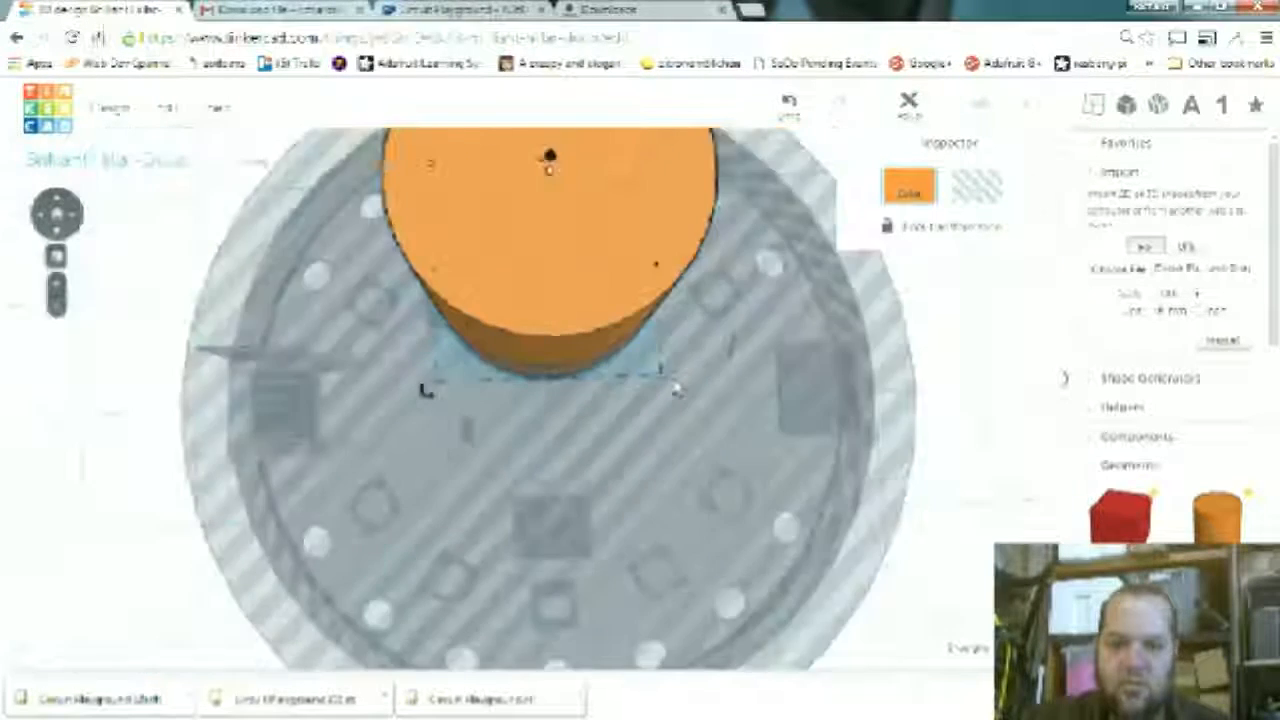
- Shrink the solid cylinder's diameter evenly and leave it centred over the board's push button
{"action": "scroll", "coordinate": [686, 366], "scroll_direction": "down", "scroll_amount": 5}
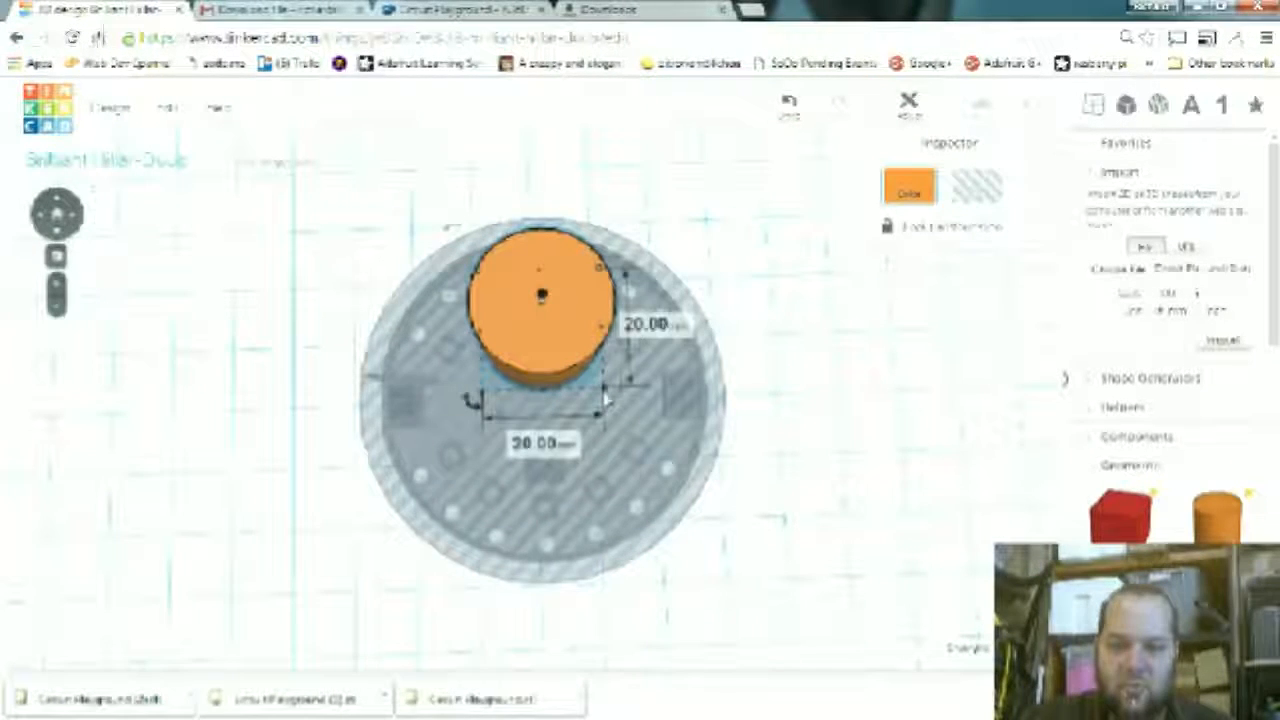
{"action": "left_click_drag", "start_coordinate": [586, 384], "coordinate": [566, 364]}
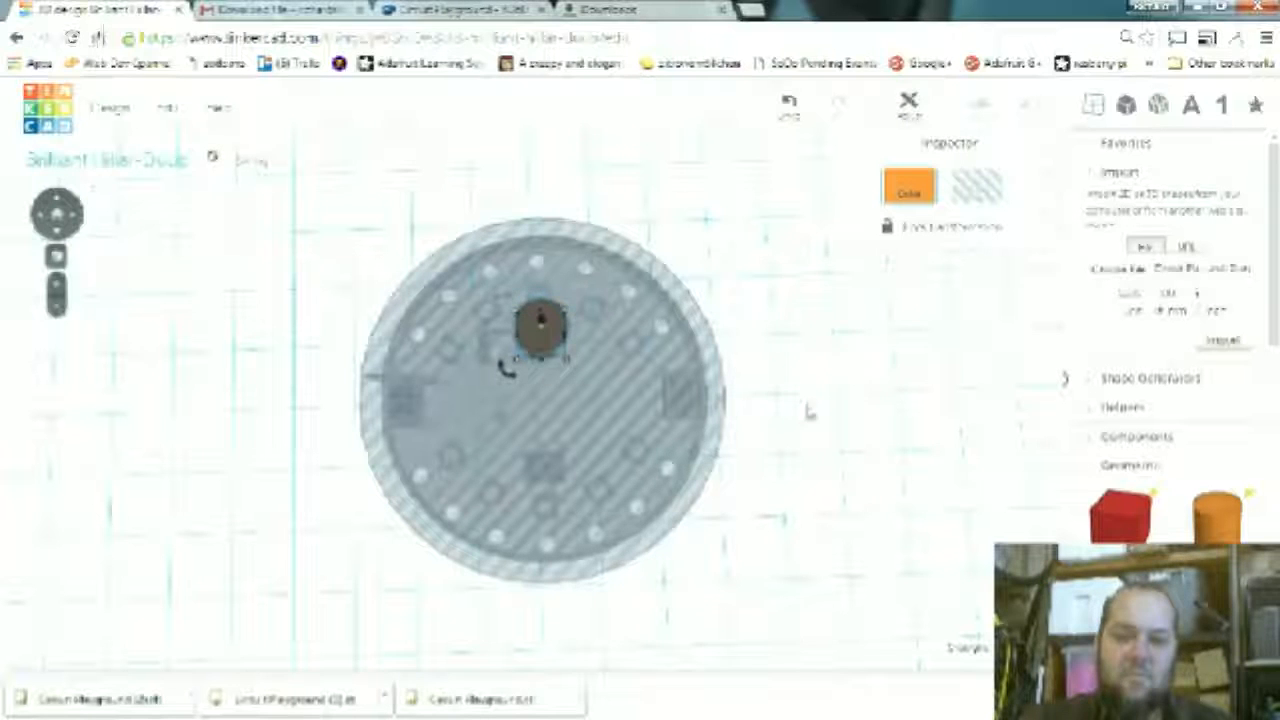
{"action": "left_click", "coordinate": [867, 418]}
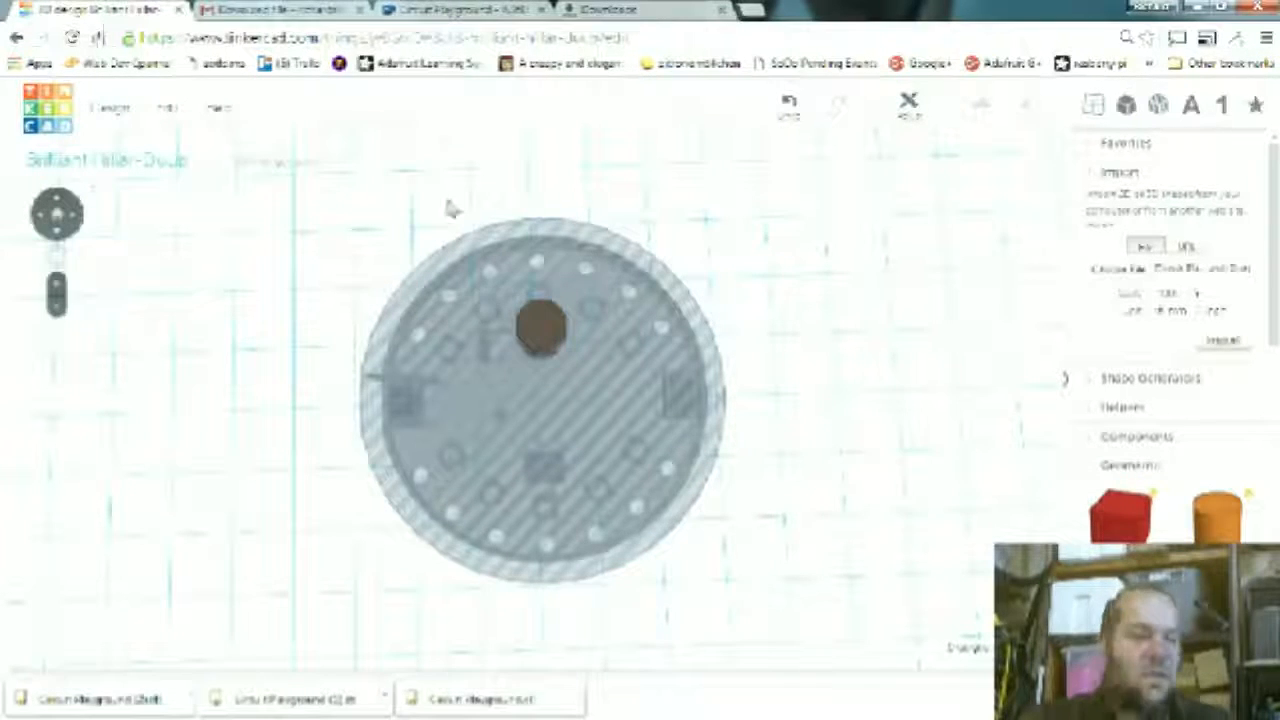
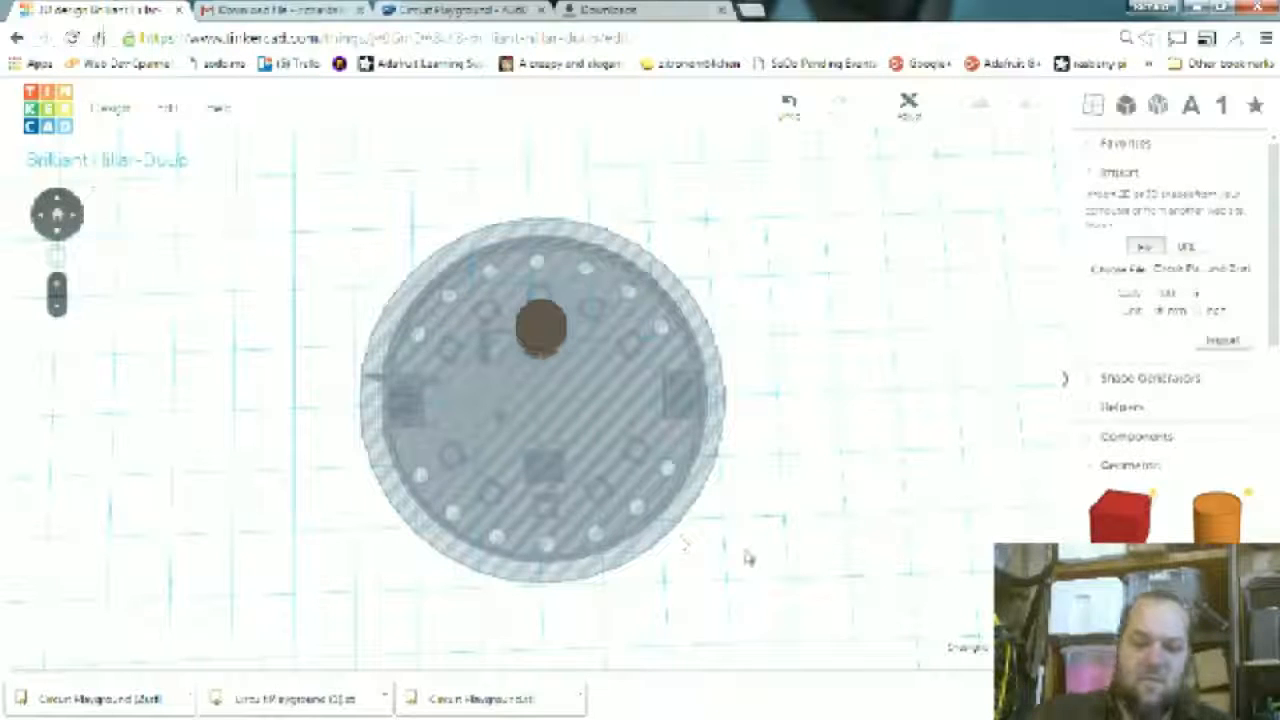
- Inspect the small cylinder's position and depth relative to the push button and case from above and from the side
{"action": "scroll", "coordinate": [538, 337], "scroll_direction": "up", "scroll_amount": 5}
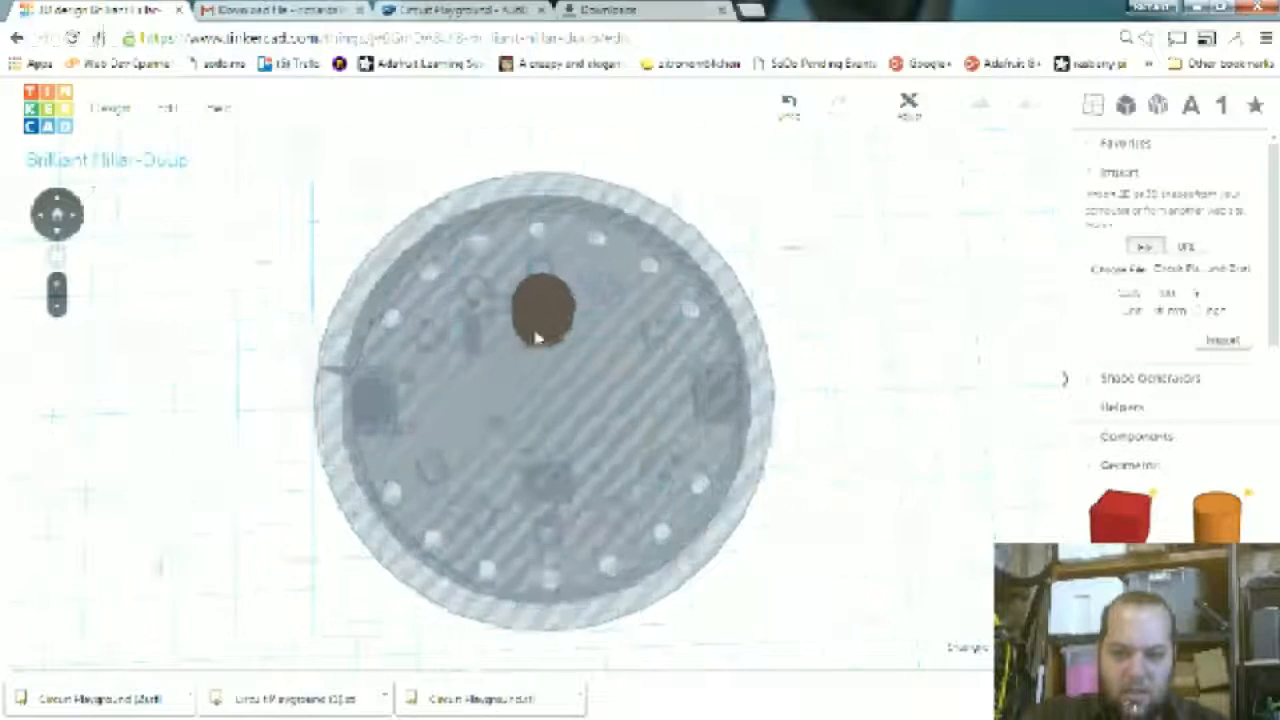
{"action": "scroll", "coordinate": [540, 337], "scroll_direction": "up", "scroll_amount": 1}
{"action": "scroll", "coordinate": [546, 337], "scroll_direction": "down", "scroll_amount": 2}
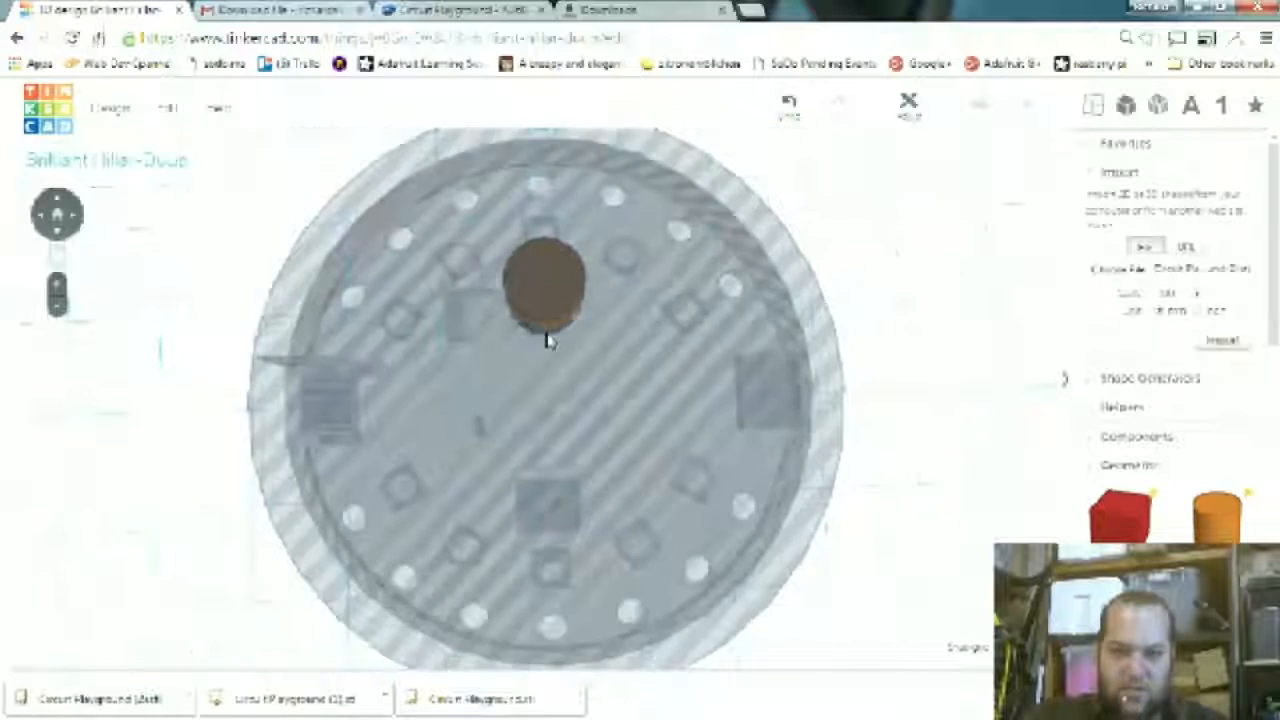
{"action": "scroll", "coordinate": [546, 337], "scroll_direction": "up", "scroll_amount": 1}
{"action": "right_click_drag", "start_coordinate": [994, 383], "coordinate": [935, 383]}
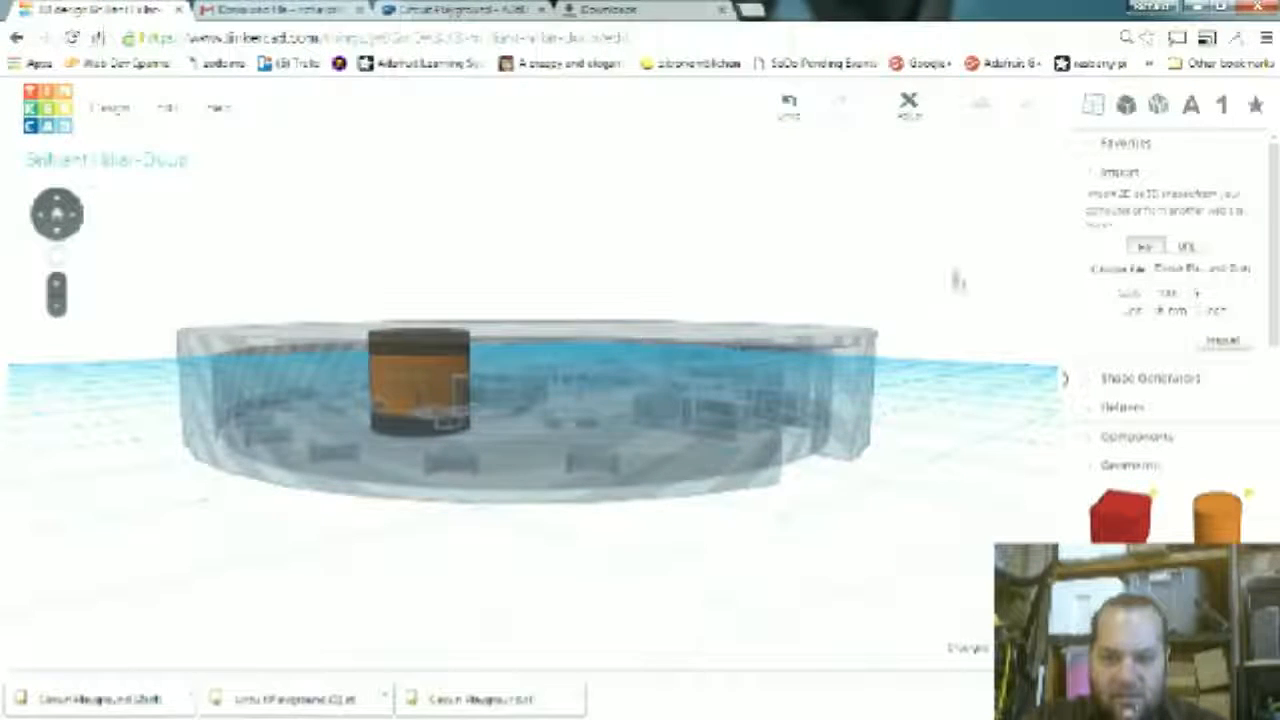
{"action": "right_click_drag", "start_coordinate": [968, 303], "coordinate": [955, 325]}
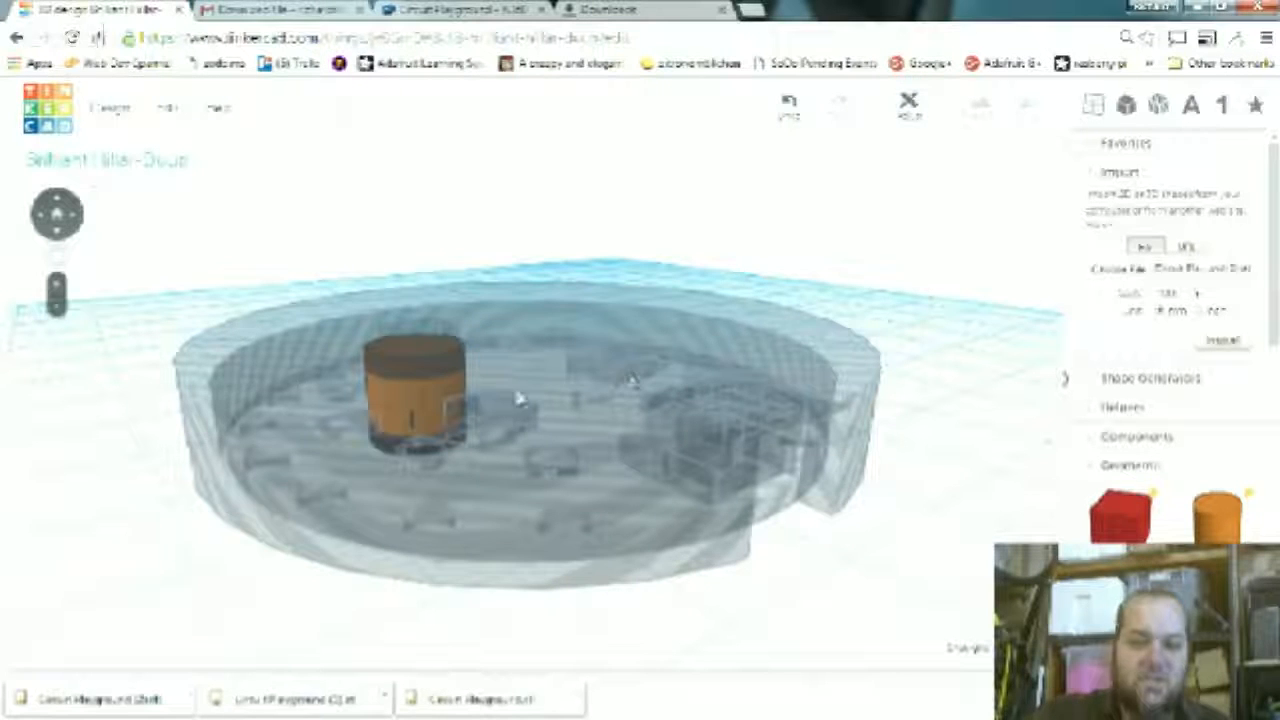
{"action": "right_click_drag", "start_coordinate": [909, 491], "coordinate": [551, 497]}
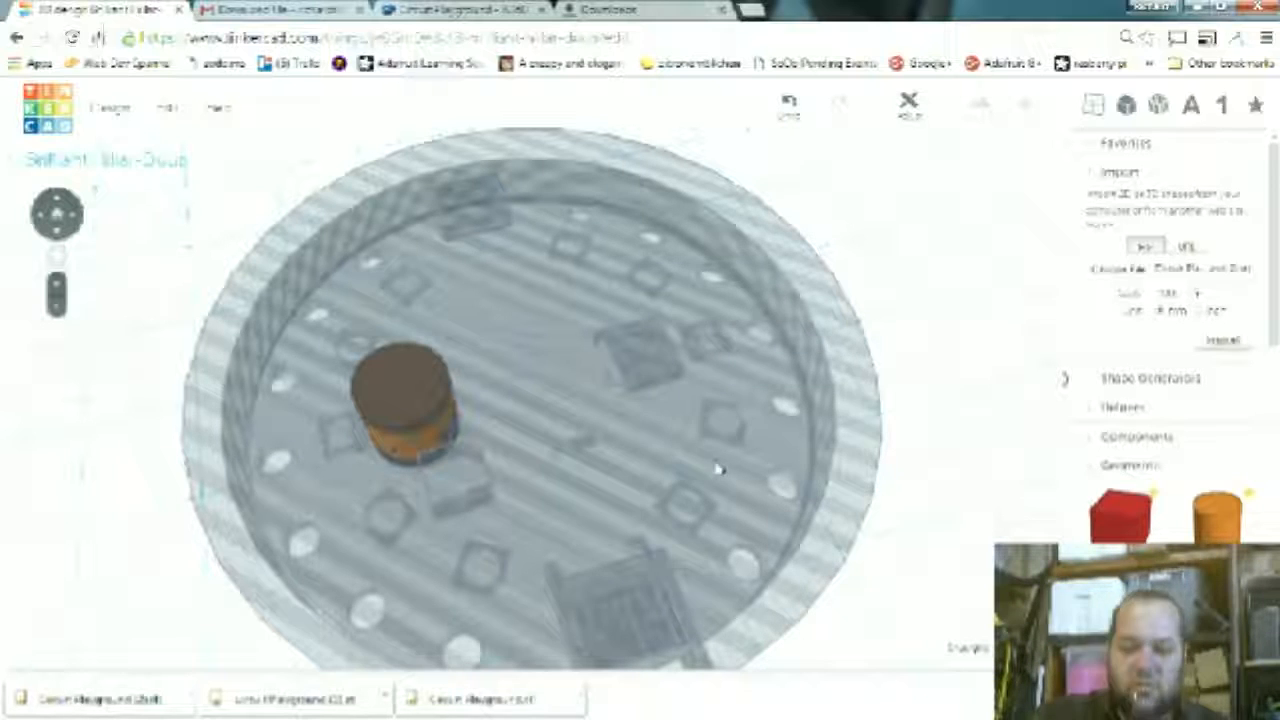
{"action": "right_click_drag", "start_coordinate": [628, 530], "coordinate": [675, 563]}
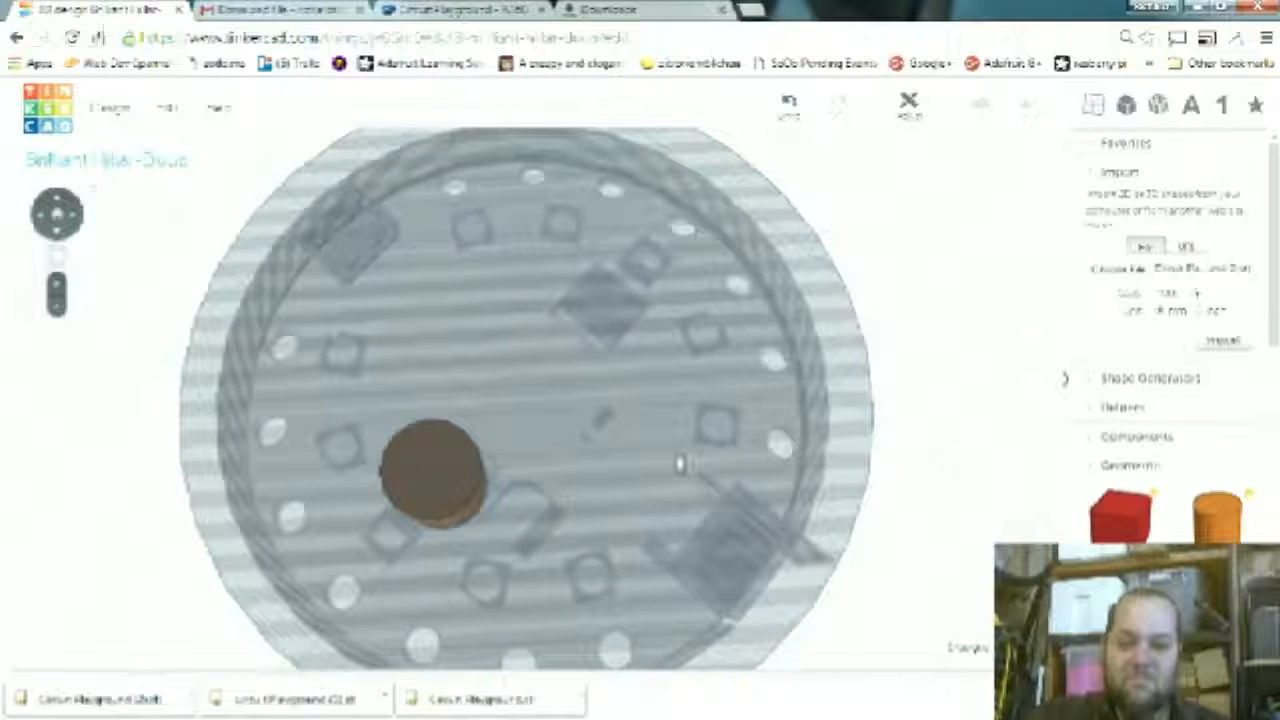
{"action": "right_click_drag", "start_coordinate": [700, 551], "coordinate": [463, 375]}
{"action": "scroll", "coordinate": [508, 342], "scroll_direction": "up", "scroll_amount": 1}
{"action": "right_click_drag", "start_coordinate": [475, 418], "coordinate": [514, 223]}
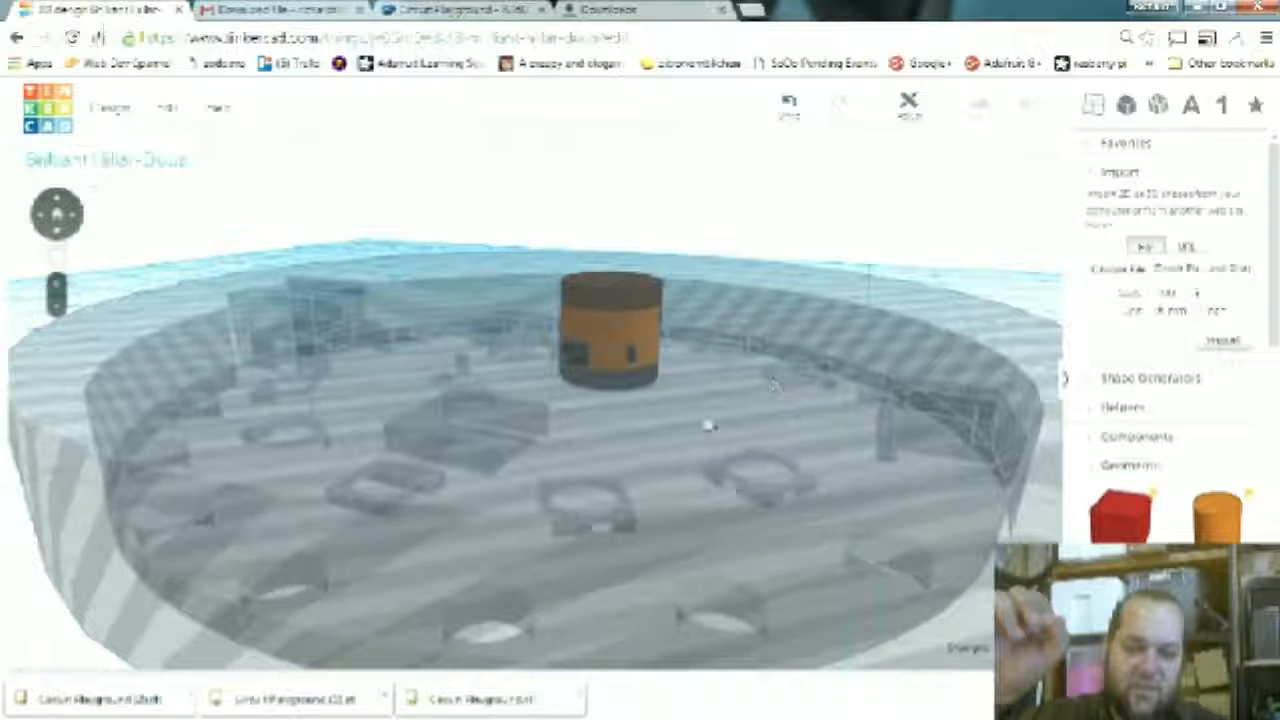
{"action": "right_click_drag", "start_coordinate": [697, 420], "coordinate": [537, 374]}
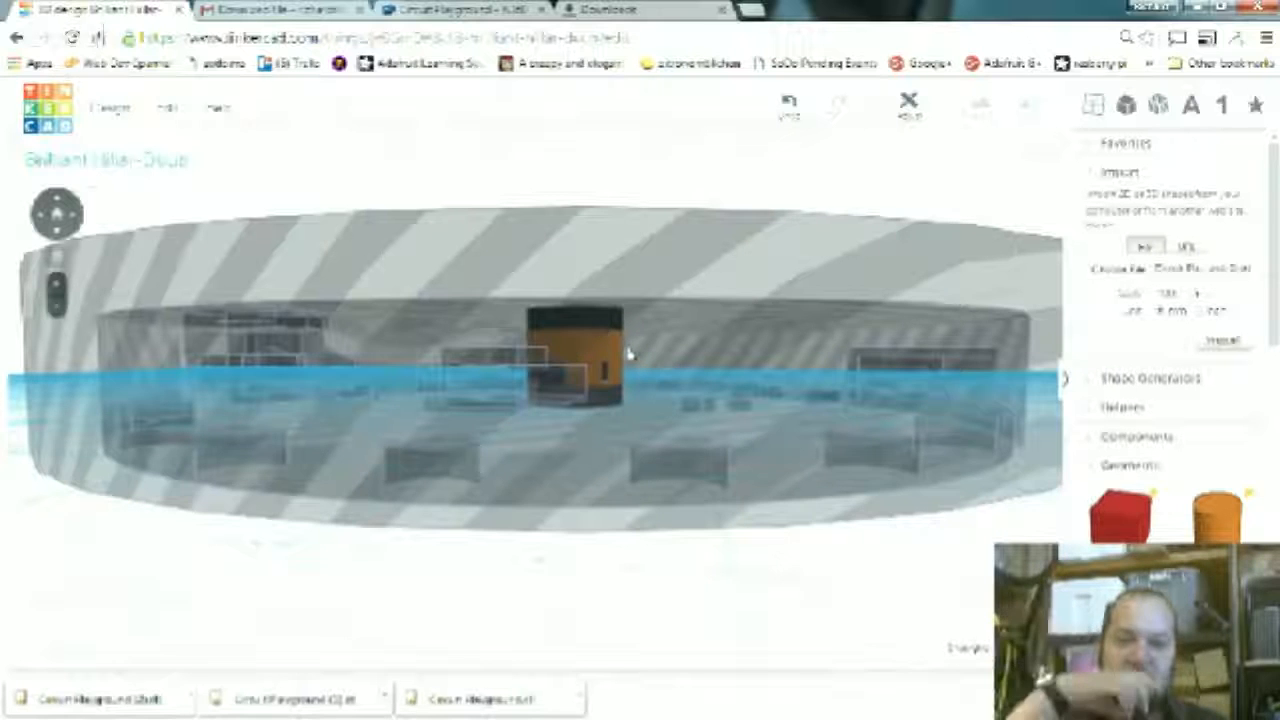
{"action": "right_click_drag", "start_coordinate": [678, 370], "coordinate": [720, 394]}
- Examine the cylinder up close and from below to check where it meets the board
{"action": "left_click", "coordinate": [710, 402]}
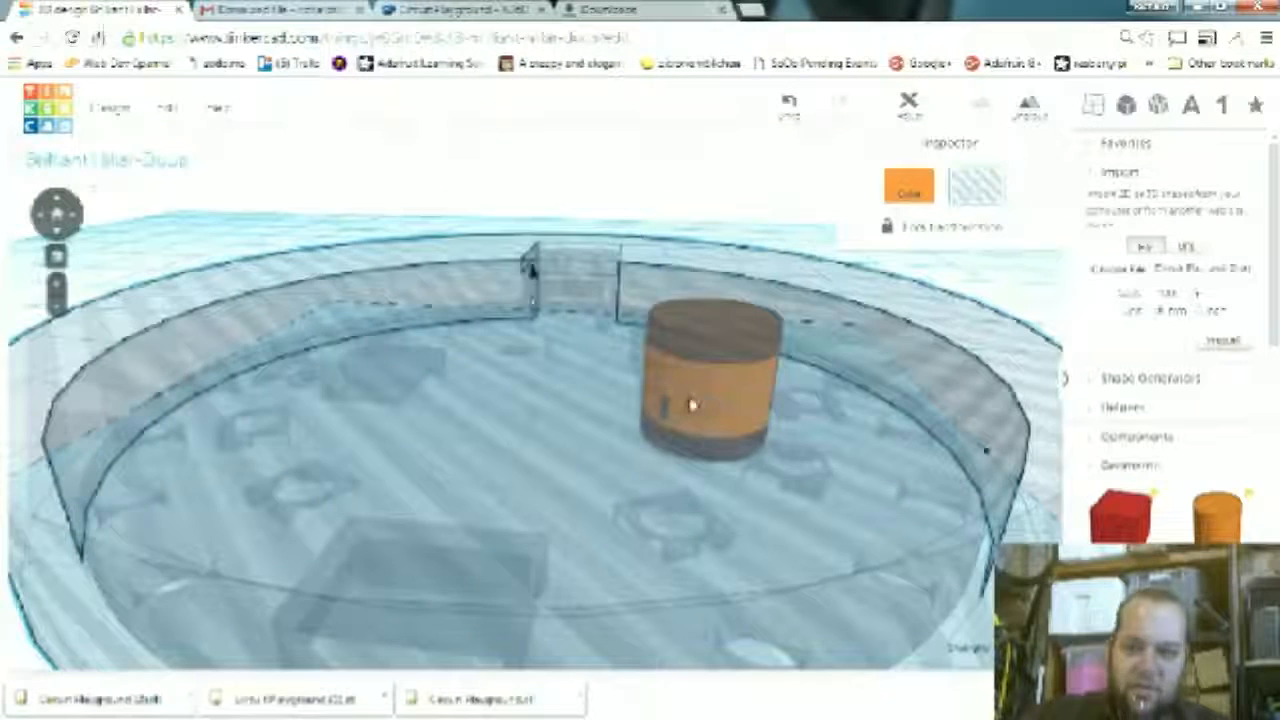
{"action": "left_click", "coordinate": [686, 162]}
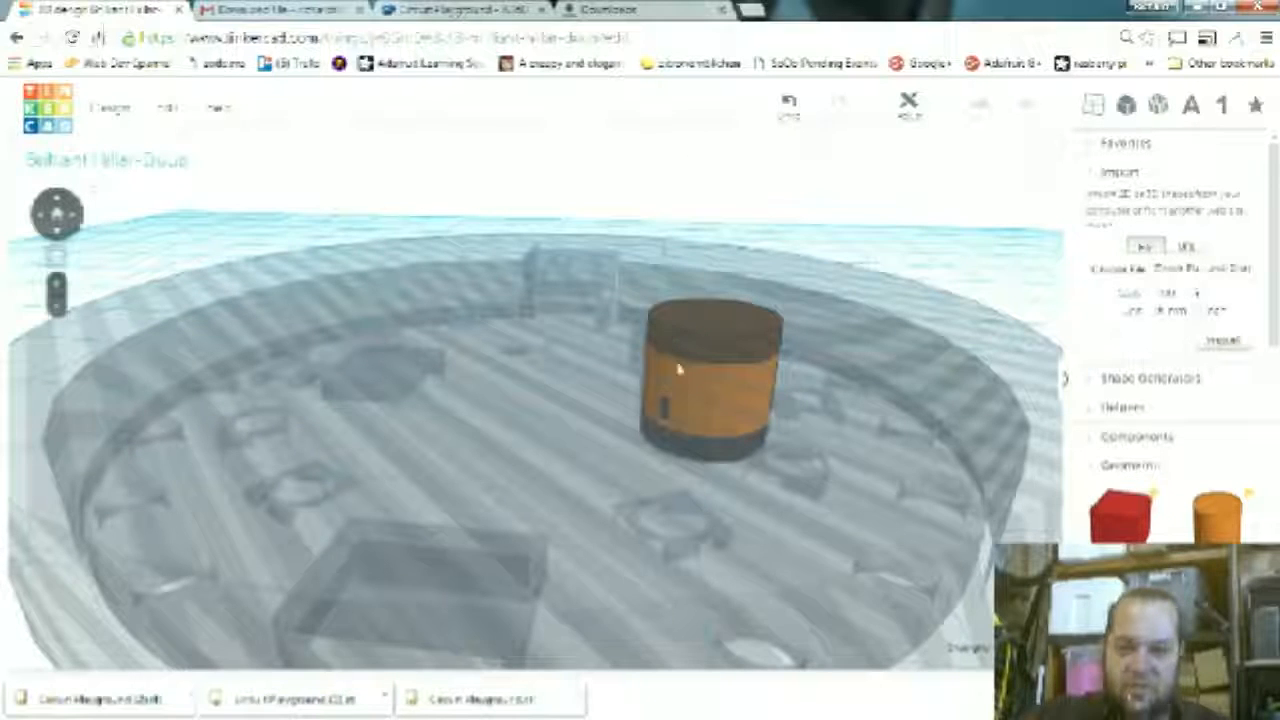
{"action": "scroll", "coordinate": [748, 376], "scroll_direction": "down", "scroll_amount": 3}
{"action": "scroll", "coordinate": [728, 403], "scroll_direction": "up", "scroll_amount": 3}
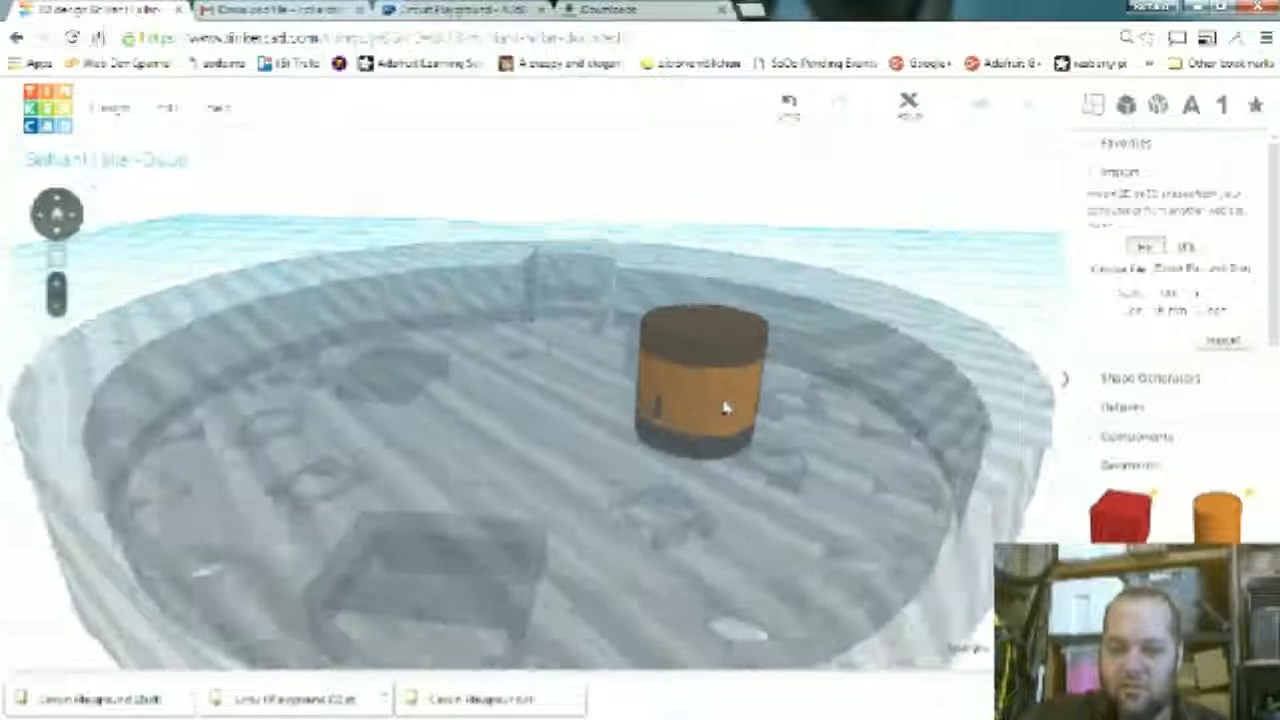
{"action": "scroll", "coordinate": [730, 390], "scroll_direction": "up", "scroll_amount": 2}
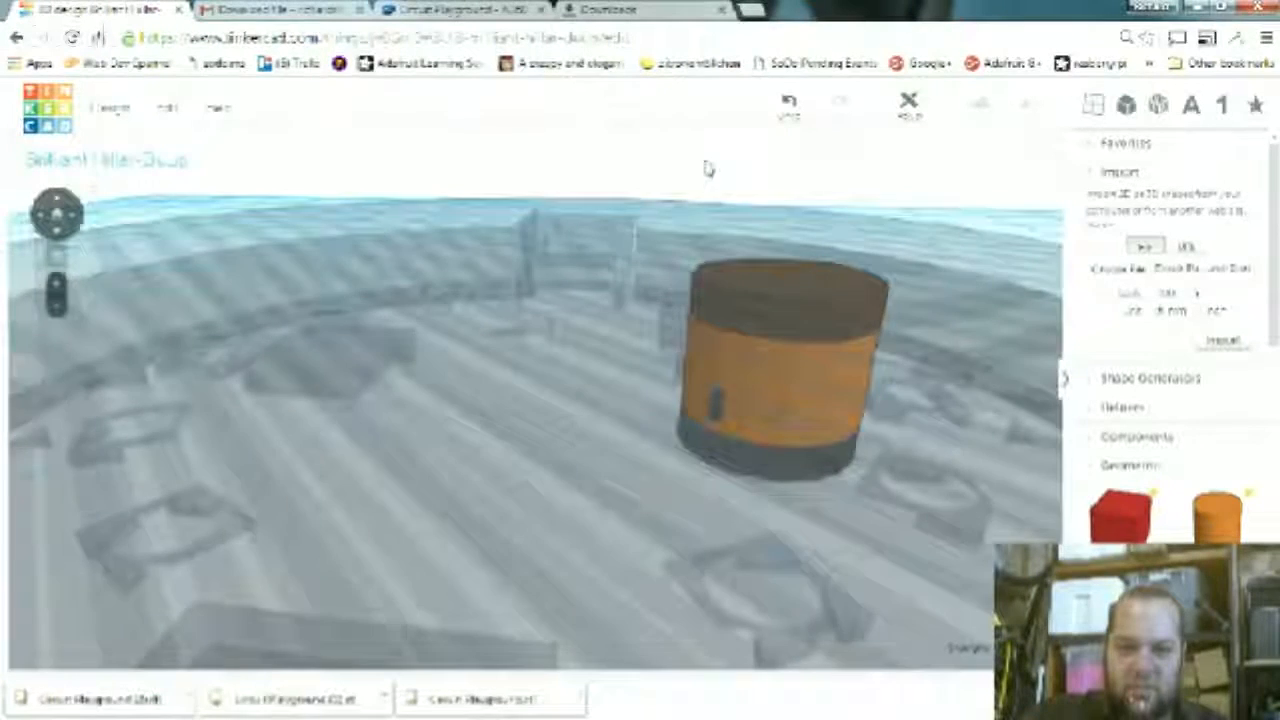
{"action": "scroll", "coordinate": [706, 174], "scroll_direction": "down", "scroll_amount": 1}
{"action": "right_click_drag", "start_coordinate": [706, 176], "coordinate": [645, 312]}
{"action": "left_click", "coordinate": [648, 308]}
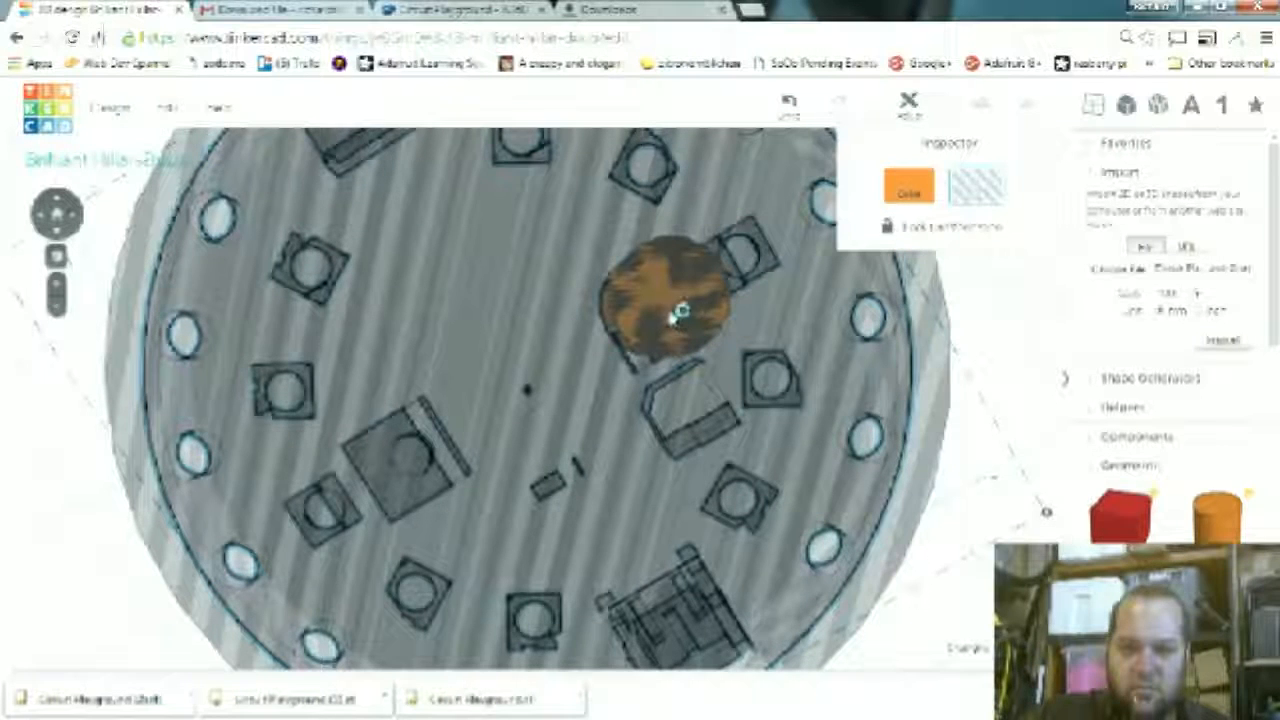
{"action": "left_click", "coordinate": [1035, 342]}
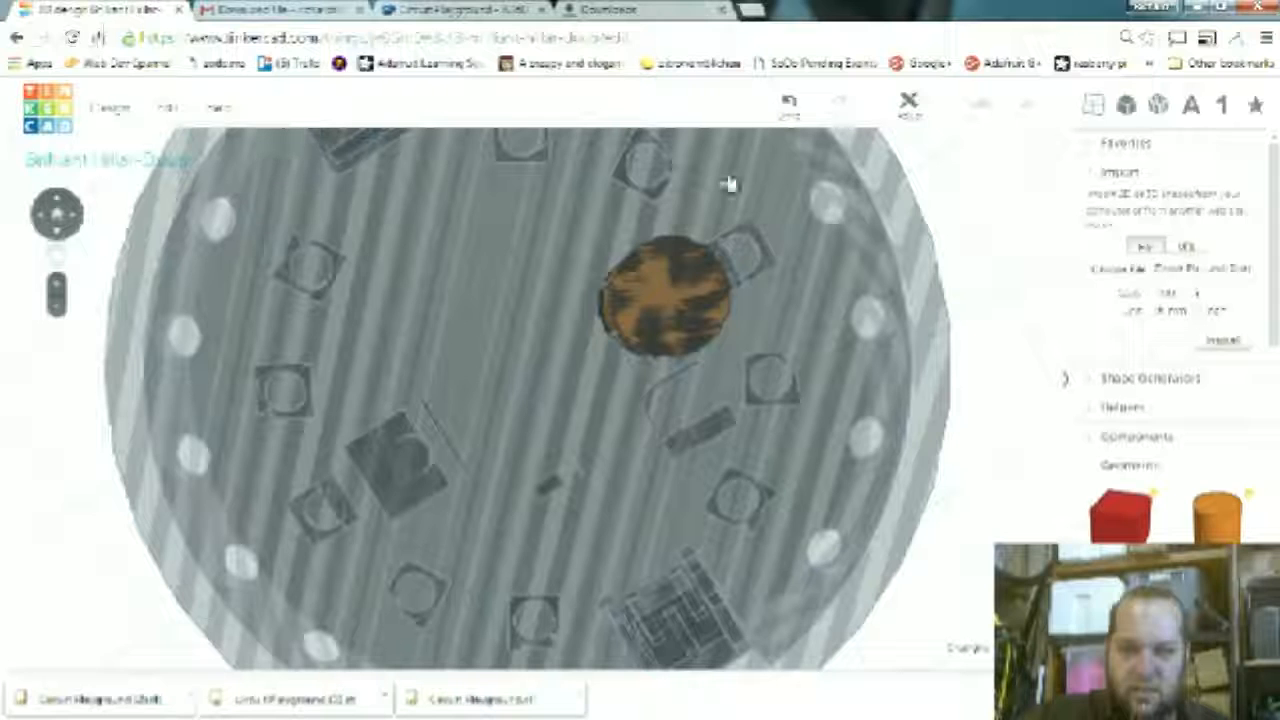
- Raise the cylinder so that its base sits above the push button and its top projects from the case
{"action": "left_click", "coordinate": [681, 312]}
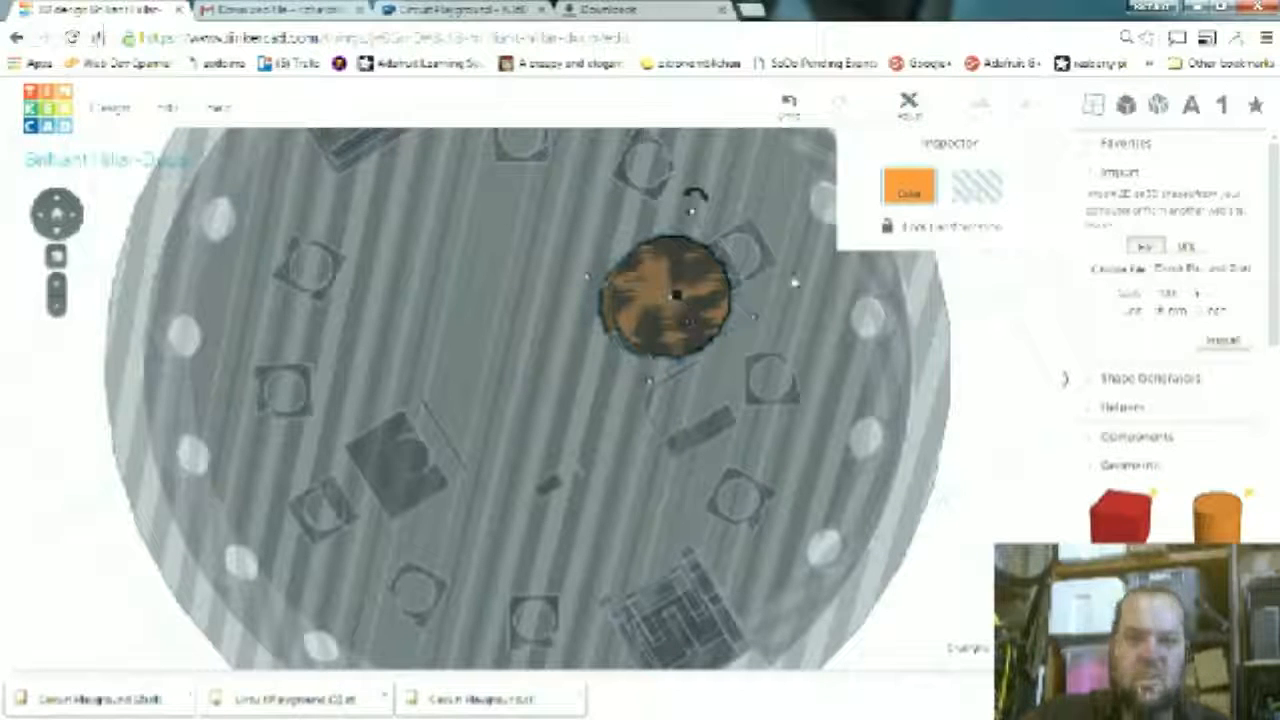
{"action": "right_click_drag", "start_coordinate": [985, 366], "coordinate": [801, 638]}
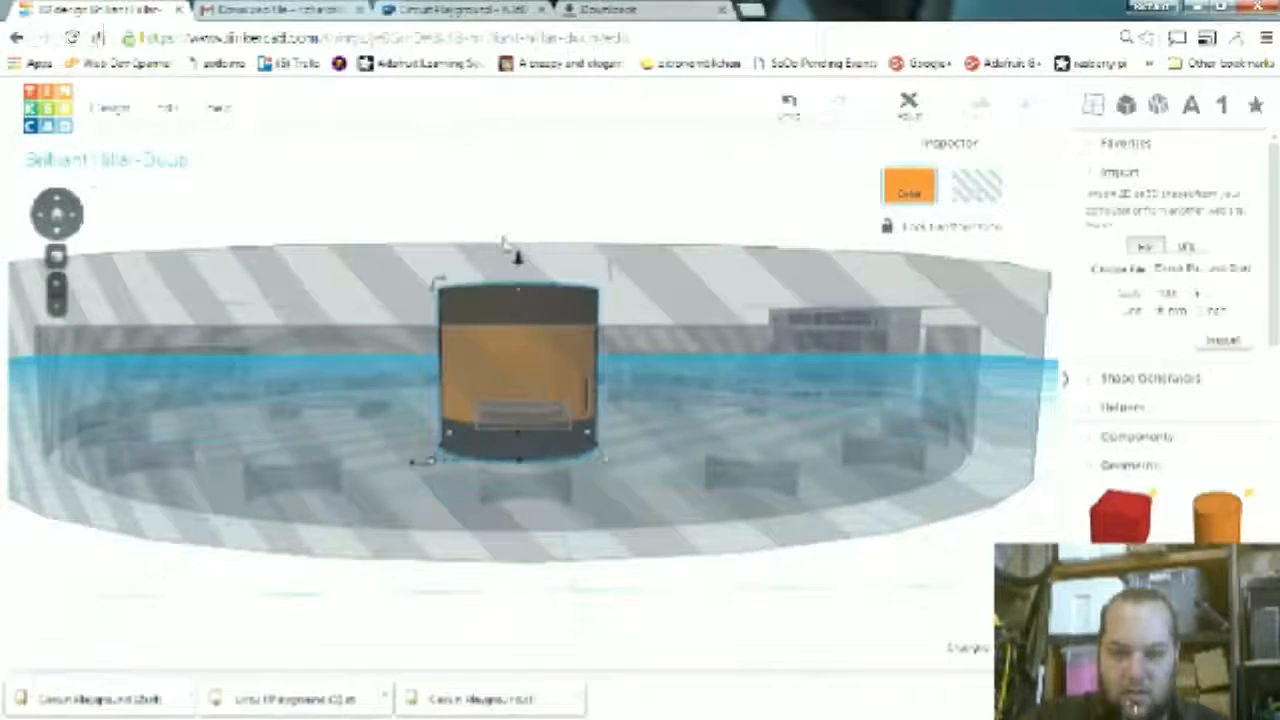
{"action": "left_click_drag", "start_coordinate": [518, 262], "coordinate": [537, 174]}
{"action": "right_click_drag", "start_coordinate": [610, 150], "coordinate": [487, 192]}
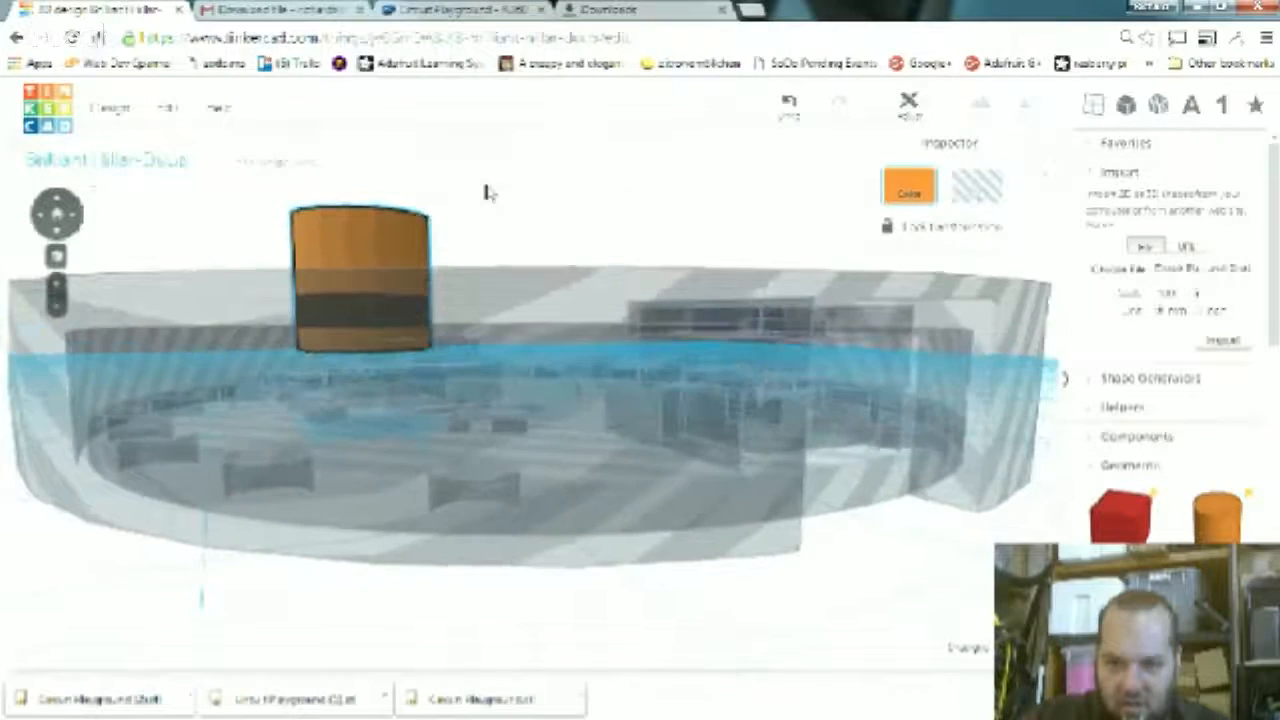
{"action": "scroll", "coordinate": [405, 380], "scroll_direction": "up", "scroll_amount": 3}
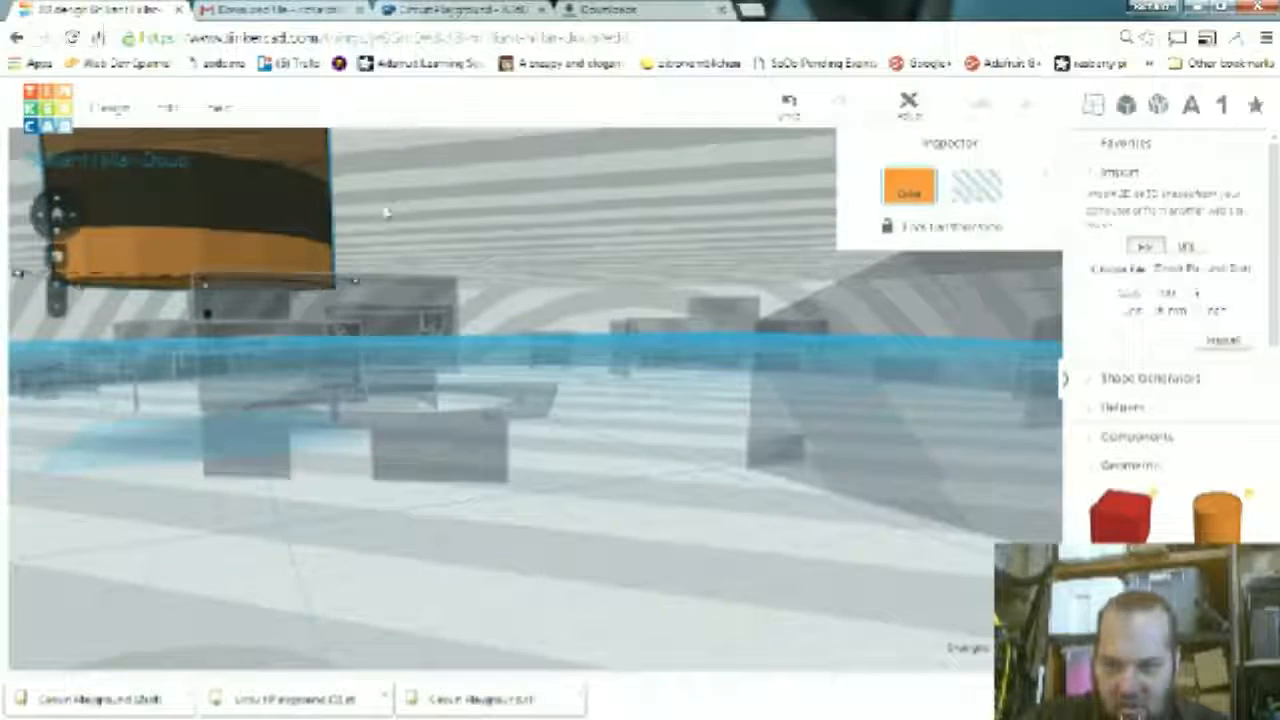
{"action": "right_click_drag", "start_coordinate": [449, 272], "coordinate": [600, 286]}
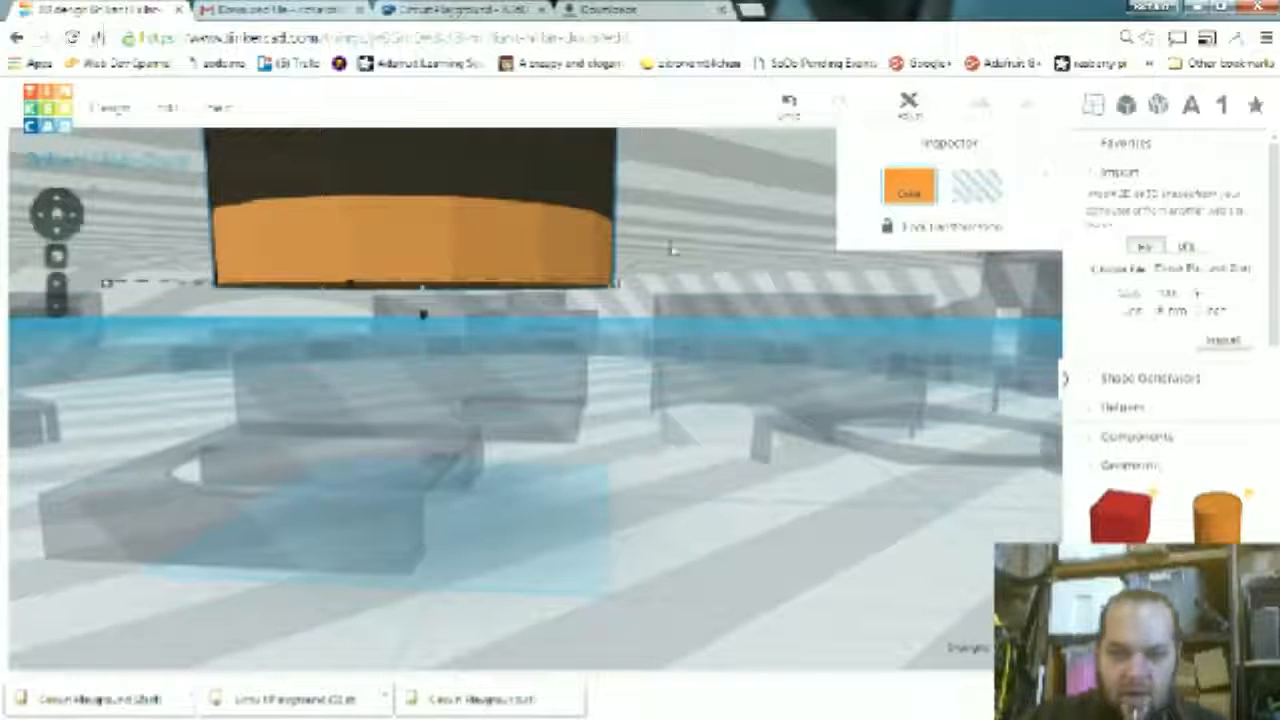
{"action": "right_click_drag", "start_coordinate": [678, 277], "coordinate": [624, 380]}
{"action": "scroll", "coordinate": [569, 320], "scroll_direction": "down", "scroll_amount": 3}
{"action": "scroll", "coordinate": [557, 453], "scroll_direction": "down", "scroll_amount": 3}
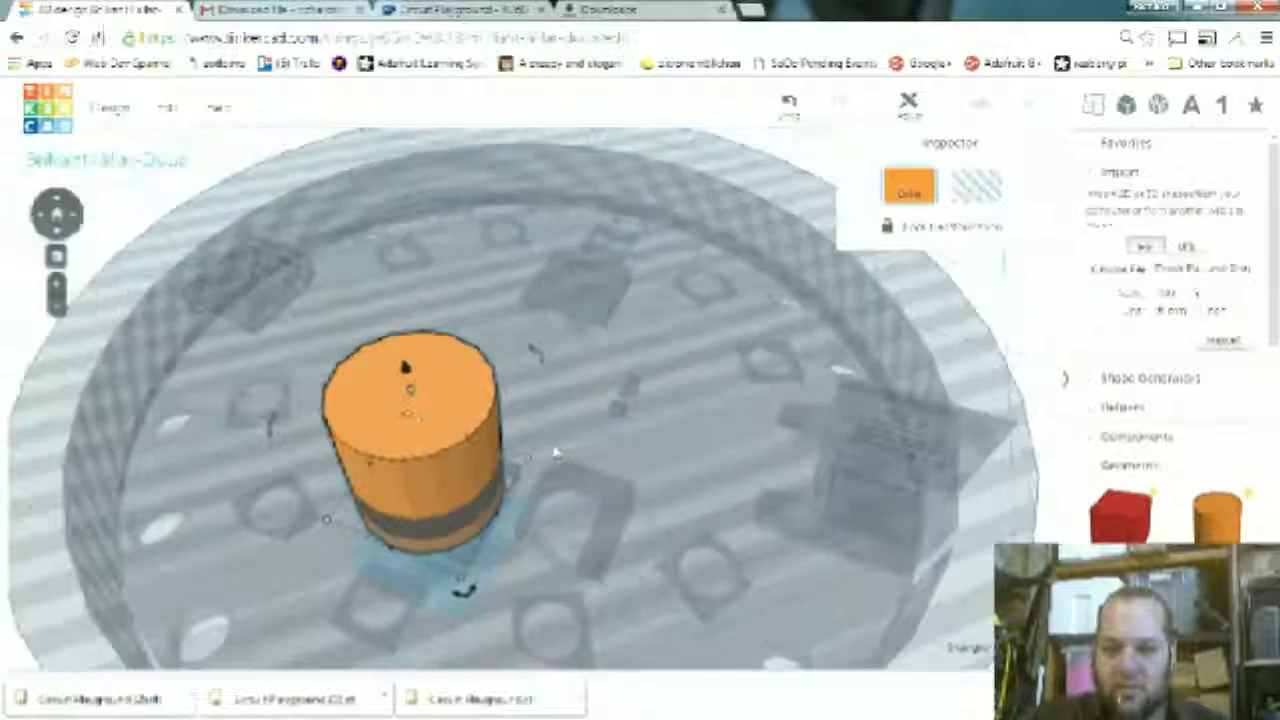
- Lower the raised cylinder's top to shorten it into a thin disc above the push button
{"action": "right_click_drag", "start_coordinate": [558, 449], "coordinate": [660, 288]}
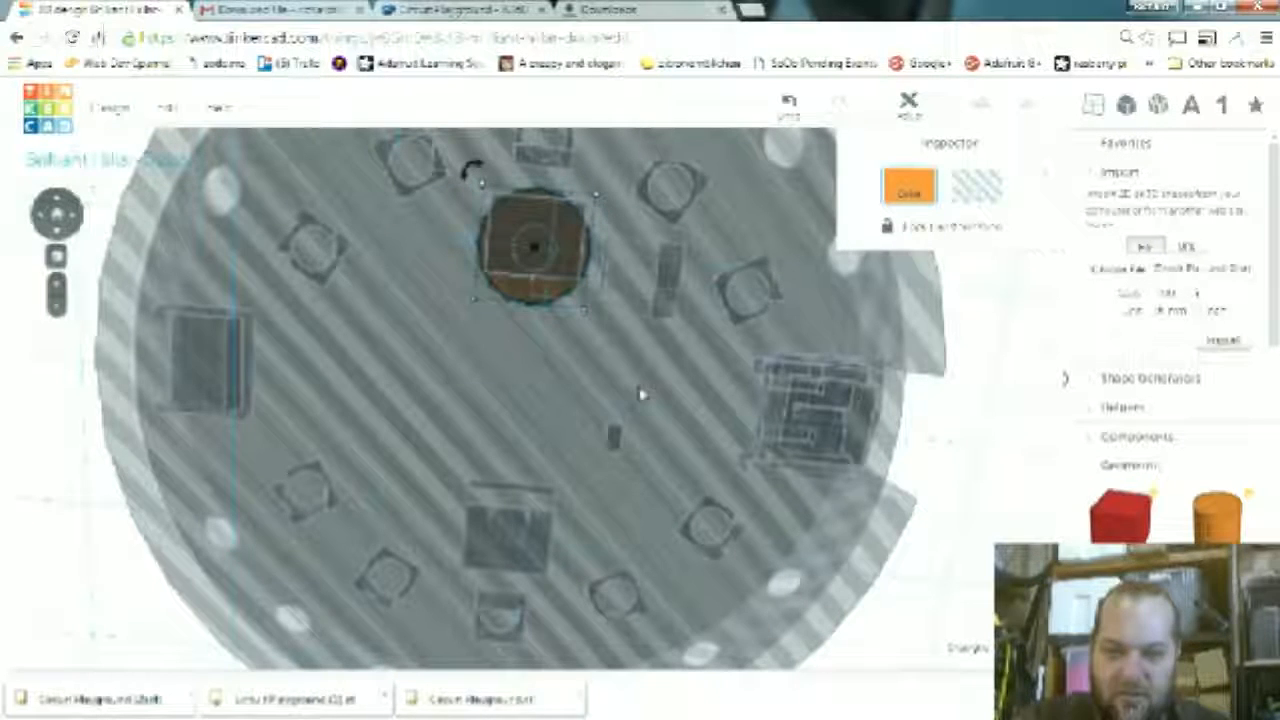
{"action": "scroll", "coordinate": [634, 400], "scroll_direction": "down", "scroll_amount": 5}
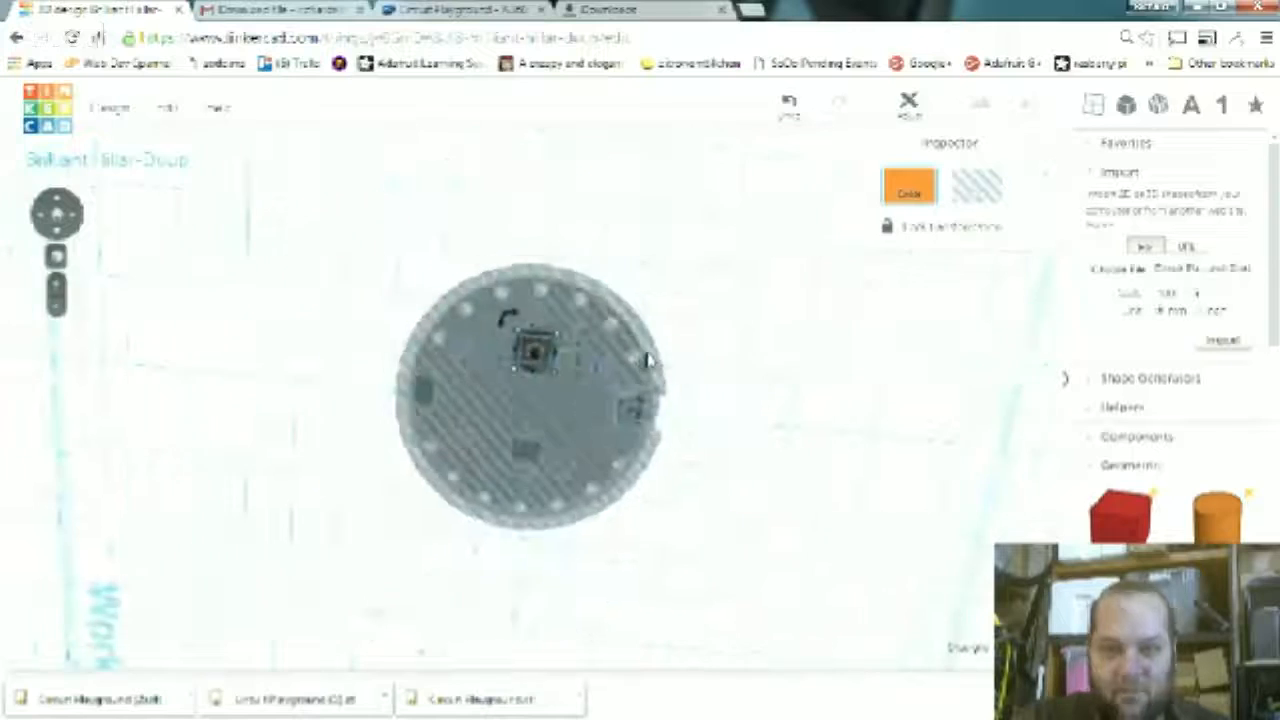
{"action": "scroll", "coordinate": [648, 360], "scroll_direction": "up", "scroll_amount": 1}
{"action": "right_click_drag", "start_coordinate": [682, 446], "coordinate": [672, 545]}
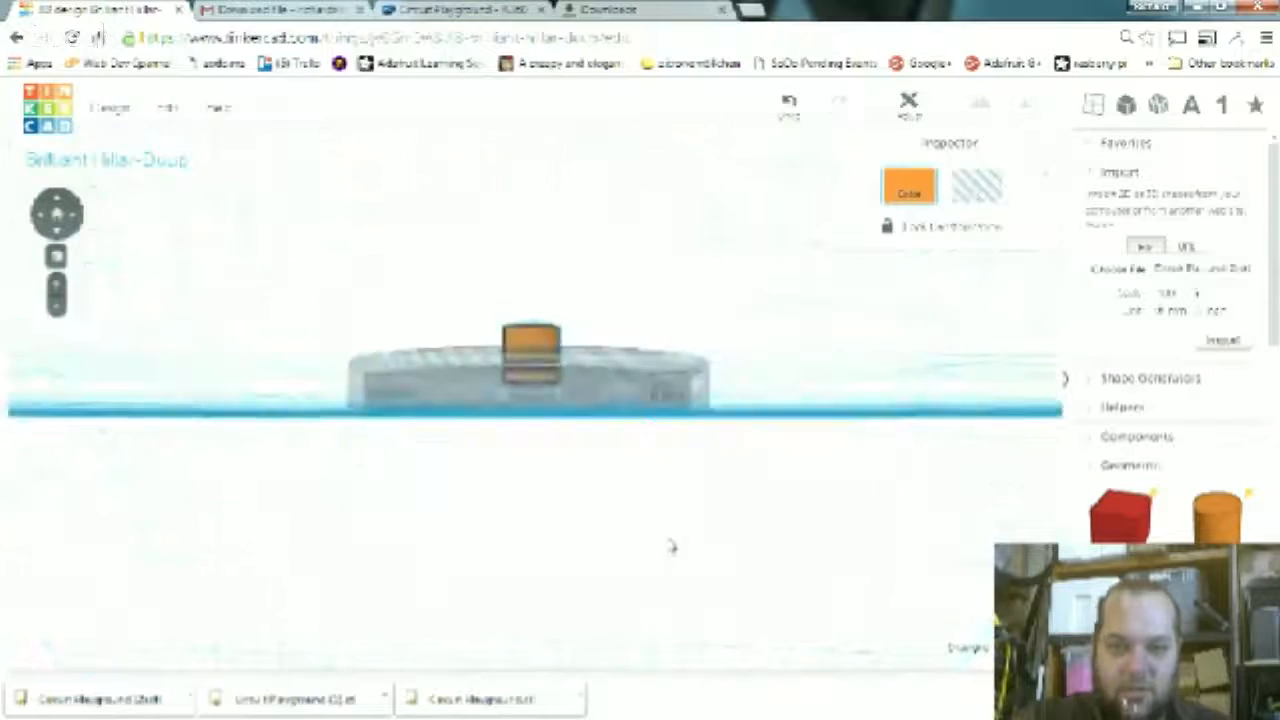
{"action": "scroll", "coordinate": [532, 410], "scroll_direction": "up", "scroll_amount": 6}
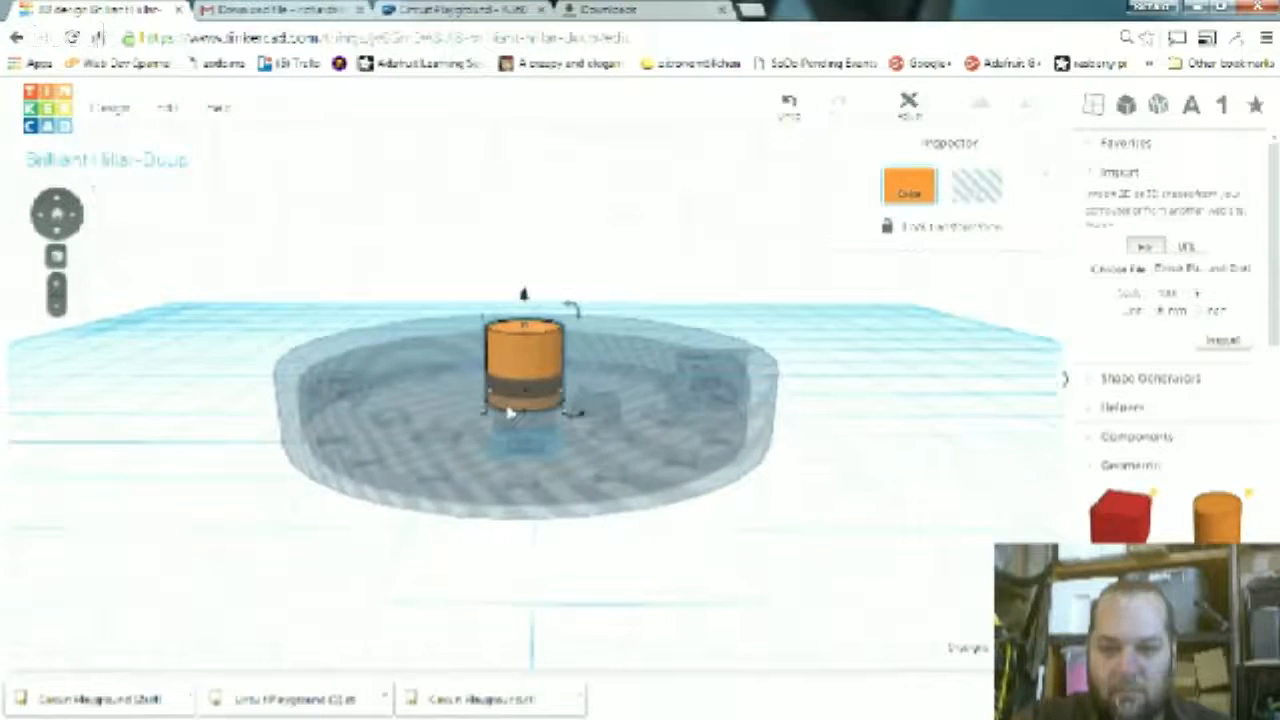
{"action": "scroll", "coordinate": [524, 416], "scroll_direction": "down", "scroll_amount": 2}
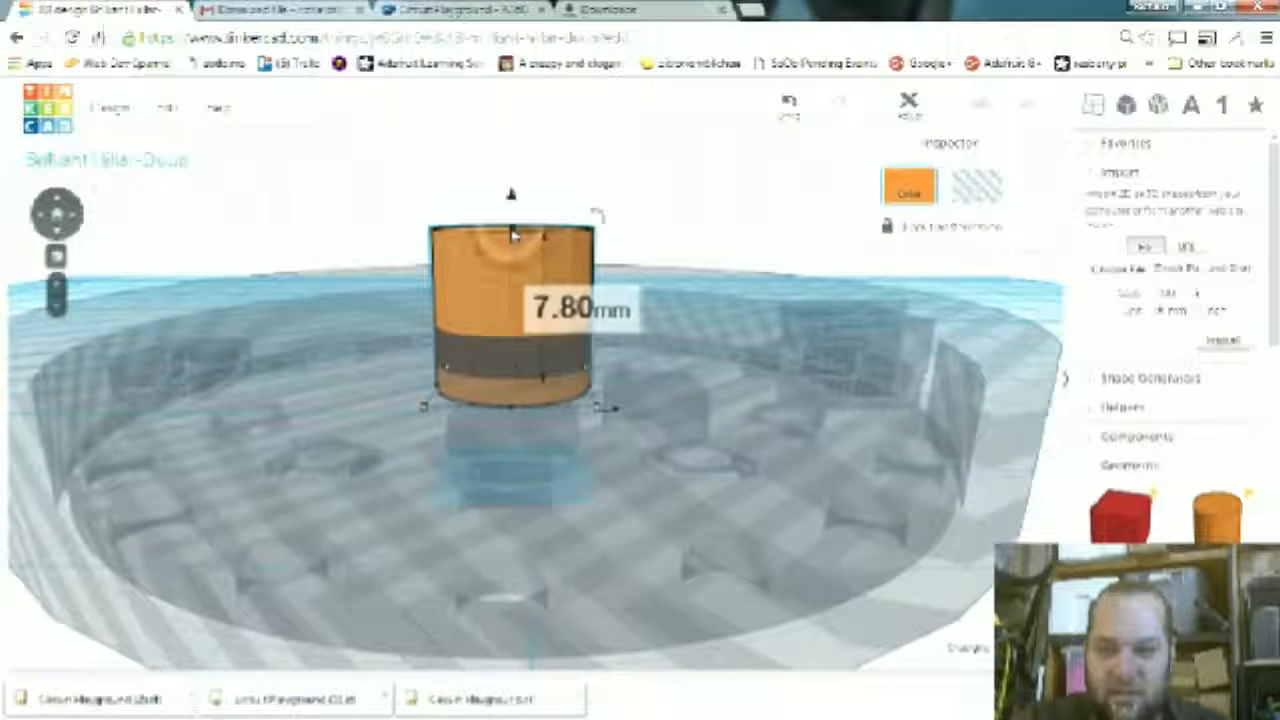
{"action": "left_click_drag", "start_coordinate": [512, 232], "coordinate": [518, 368]}
- Reduce the disc's diameter to about 4.6 mm and fit it over the push button
{"action": "right_click_drag", "start_coordinate": [623, 446], "coordinate": [698, 480]}
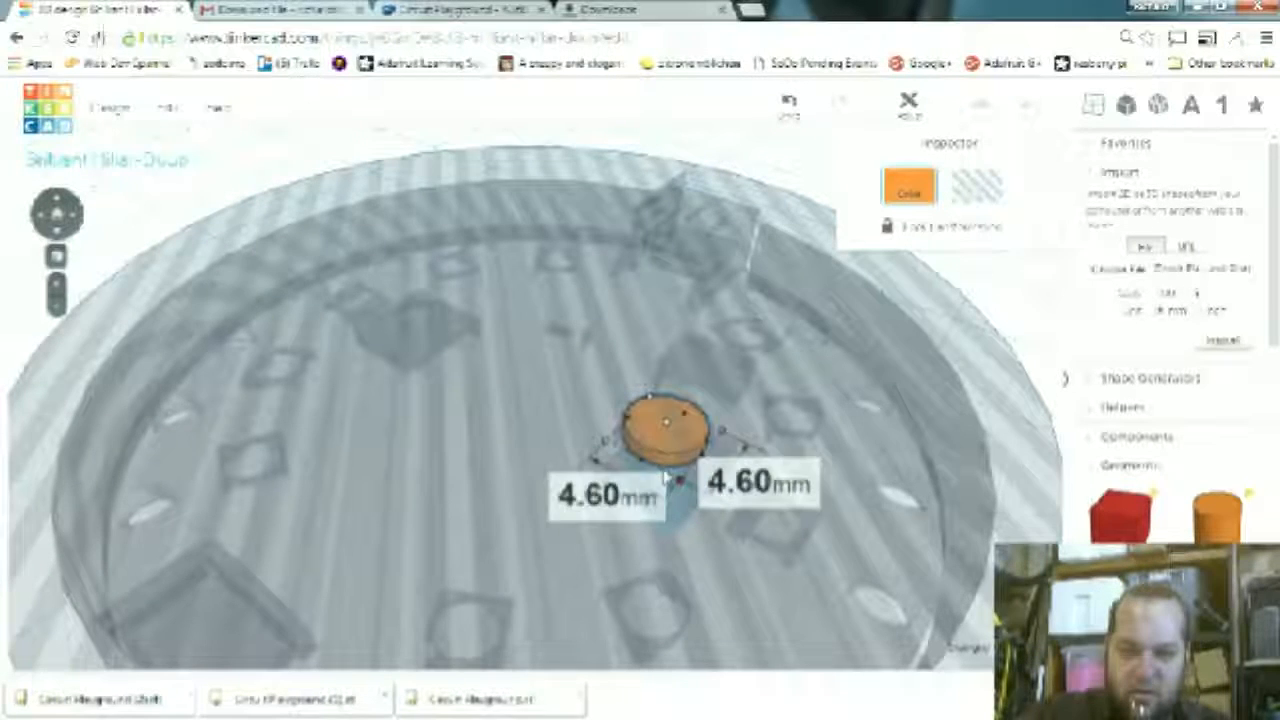
{"action": "right_click_drag", "start_coordinate": [709, 530], "coordinate": [617, 592]}
{"action": "right_click_drag", "start_coordinate": [643, 526], "coordinate": [645, 478]}
{"action": "left_click_drag", "start_coordinate": [599, 466], "coordinate": [586, 451]}
{"action": "right_click_drag", "start_coordinate": [766, 494], "coordinate": [760, 455]}
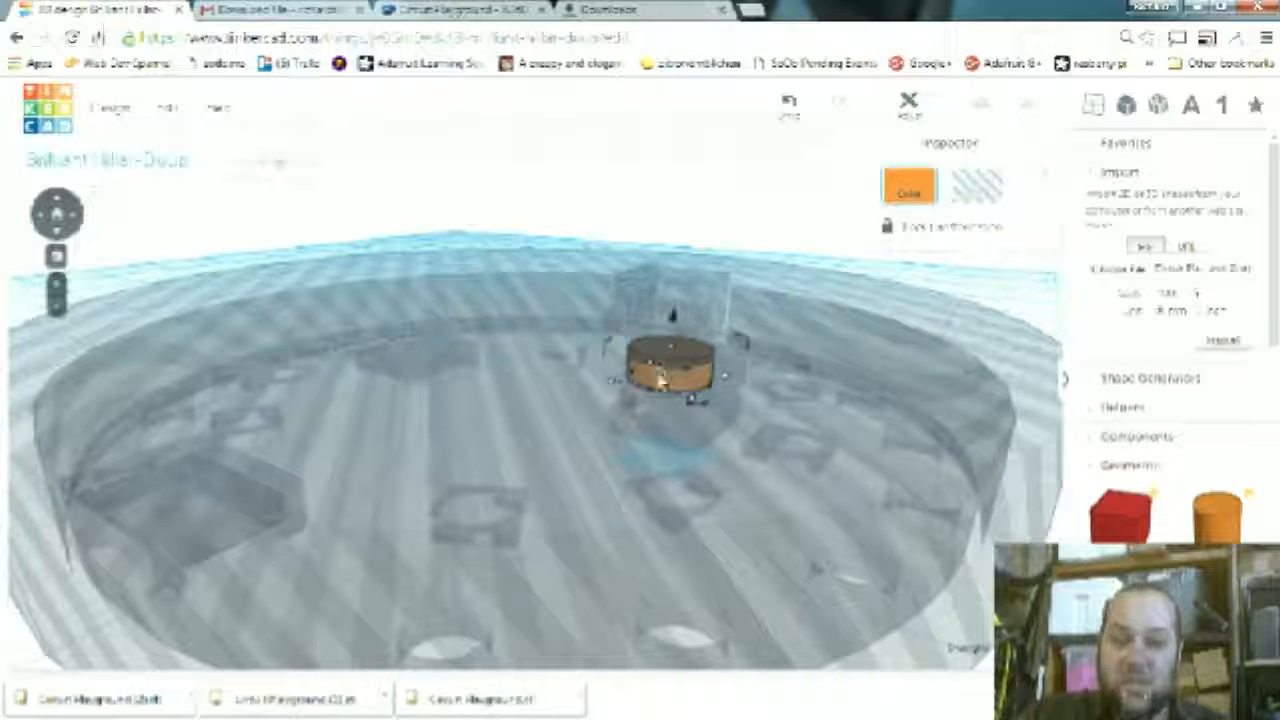
{"action": "left_click", "coordinate": [692, 183]}
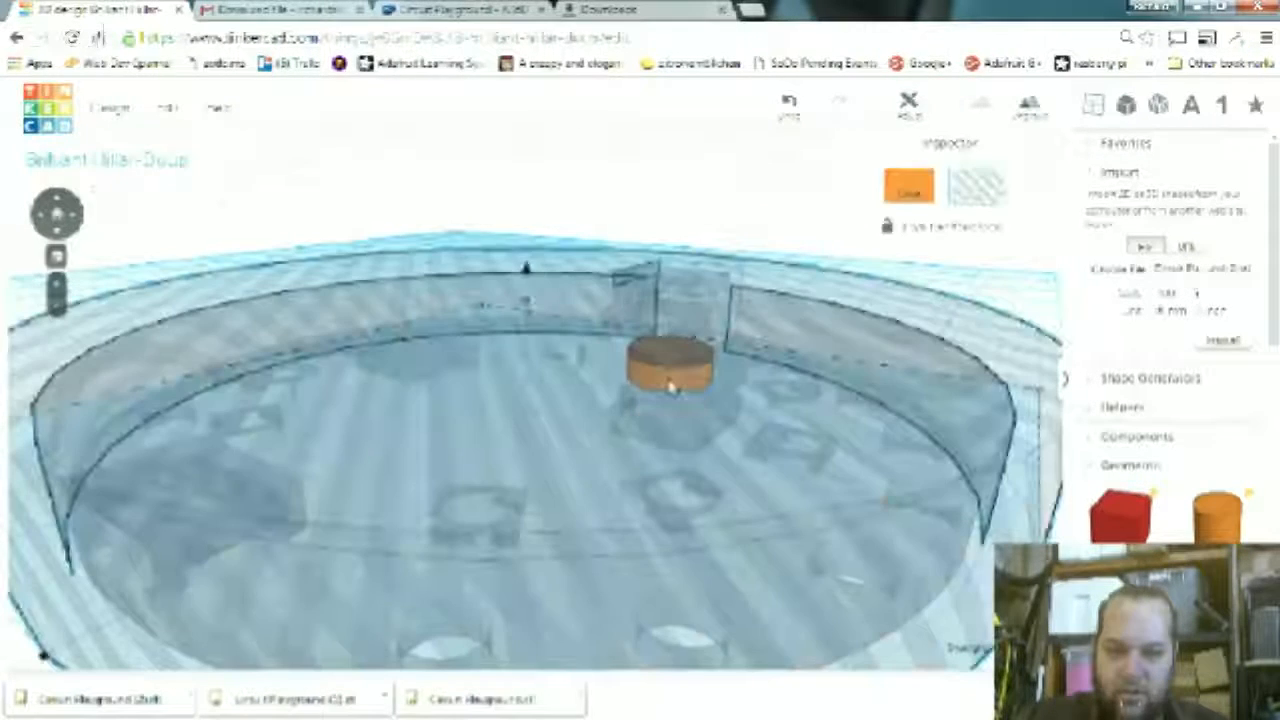
{"action": "left_click", "coordinate": [663, 153]}
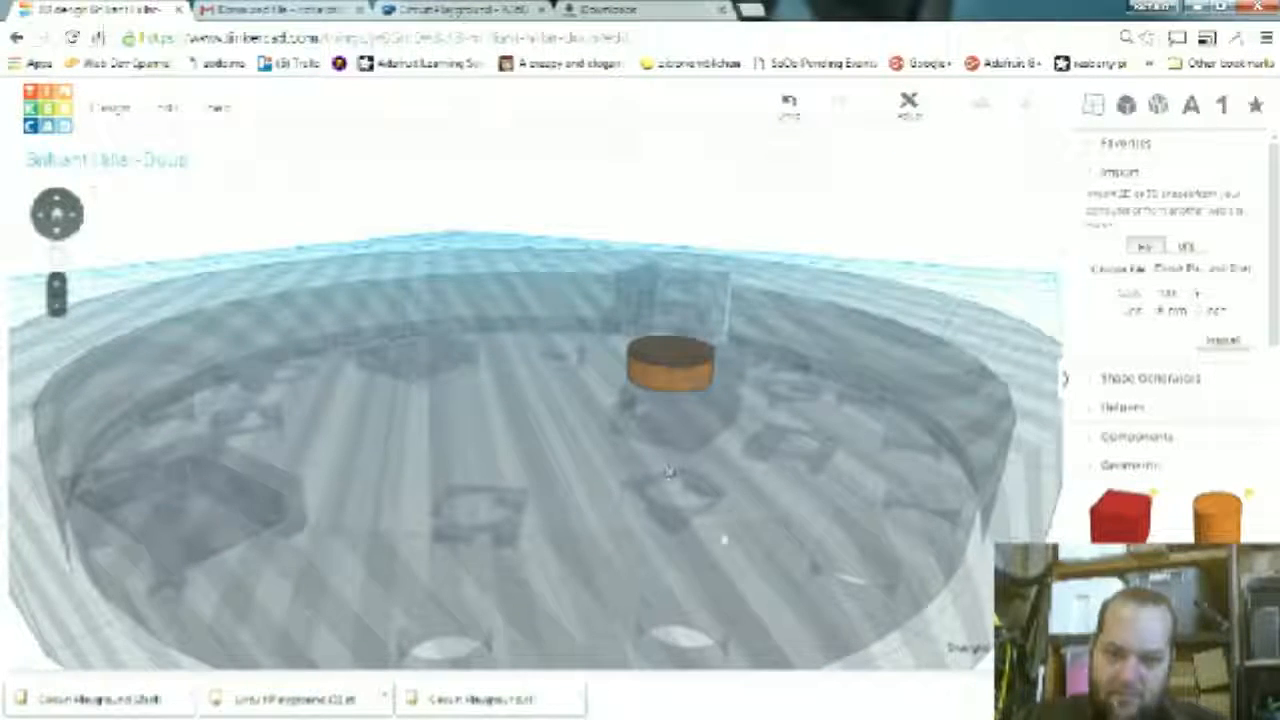
{"action": "left_click", "coordinate": [676, 392]}
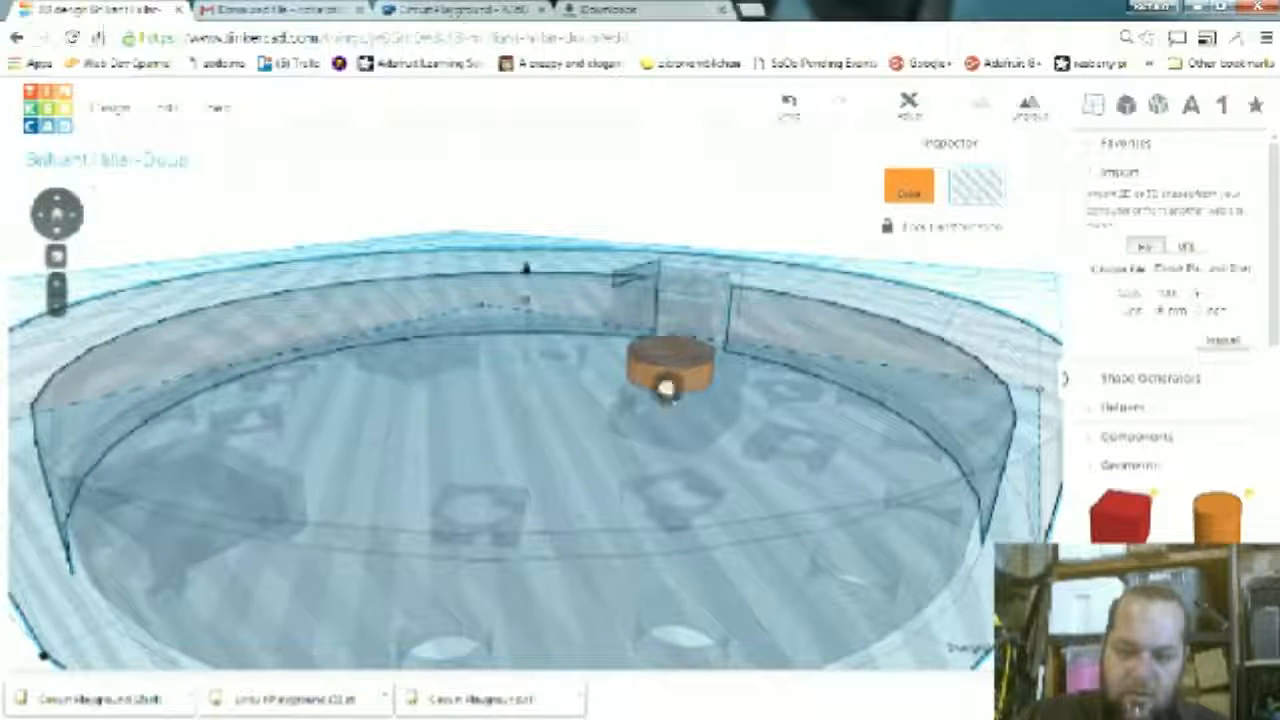
{"action": "left_click", "coordinate": [592, 134]}
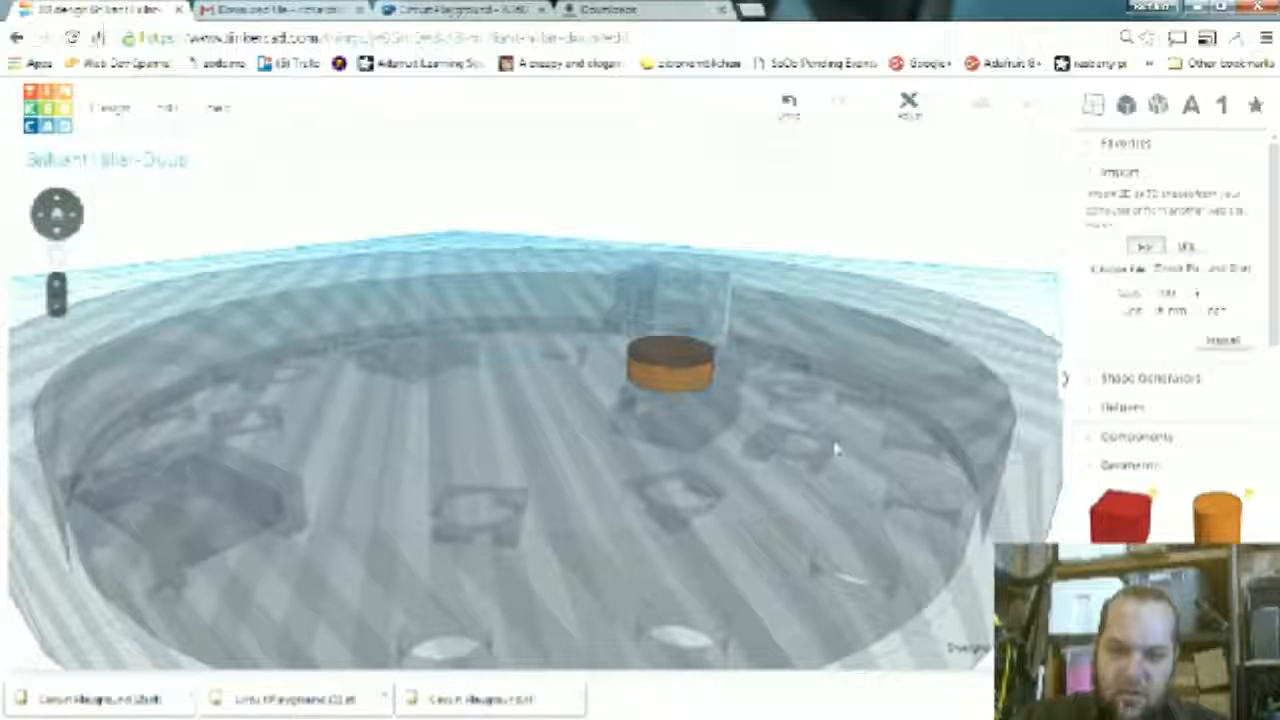
- Stretch the disc above the push button upward to a height of about 4.8 mm
{"action": "left_click", "coordinate": [752, 432]}
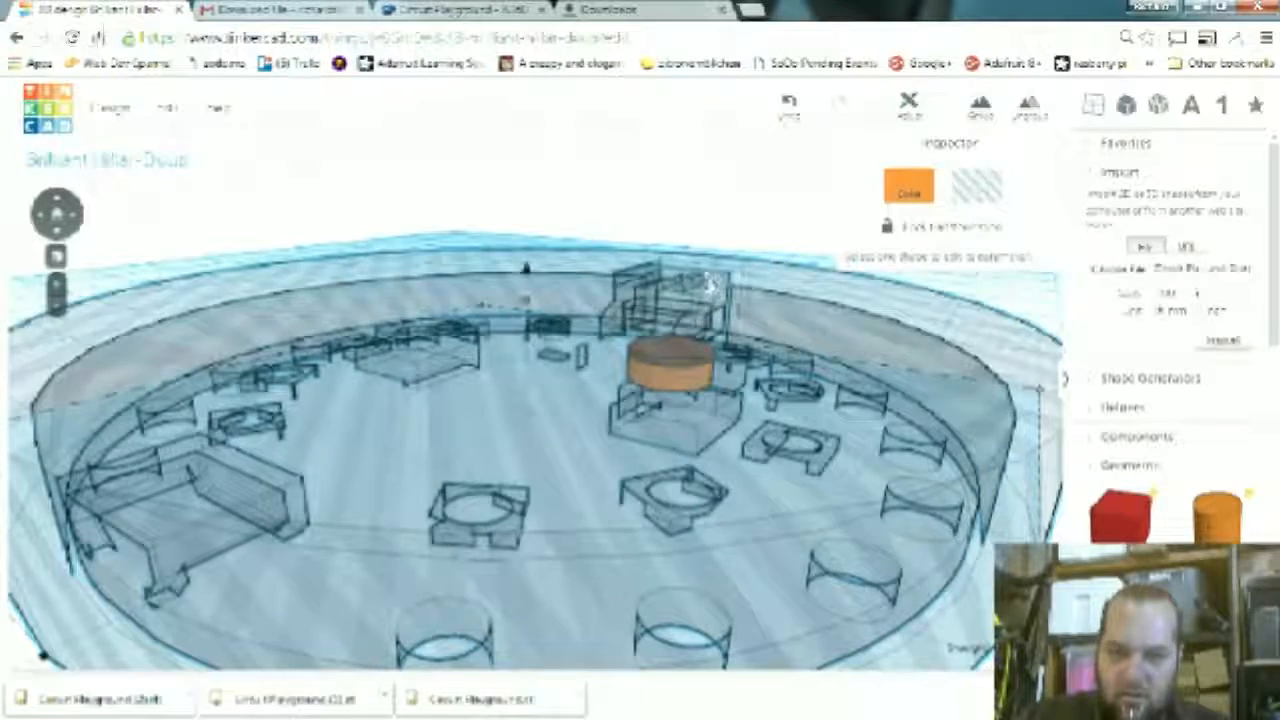
{"action": "scroll", "coordinate": [640, 186], "scroll_direction": "down", "scroll_amount": 3}
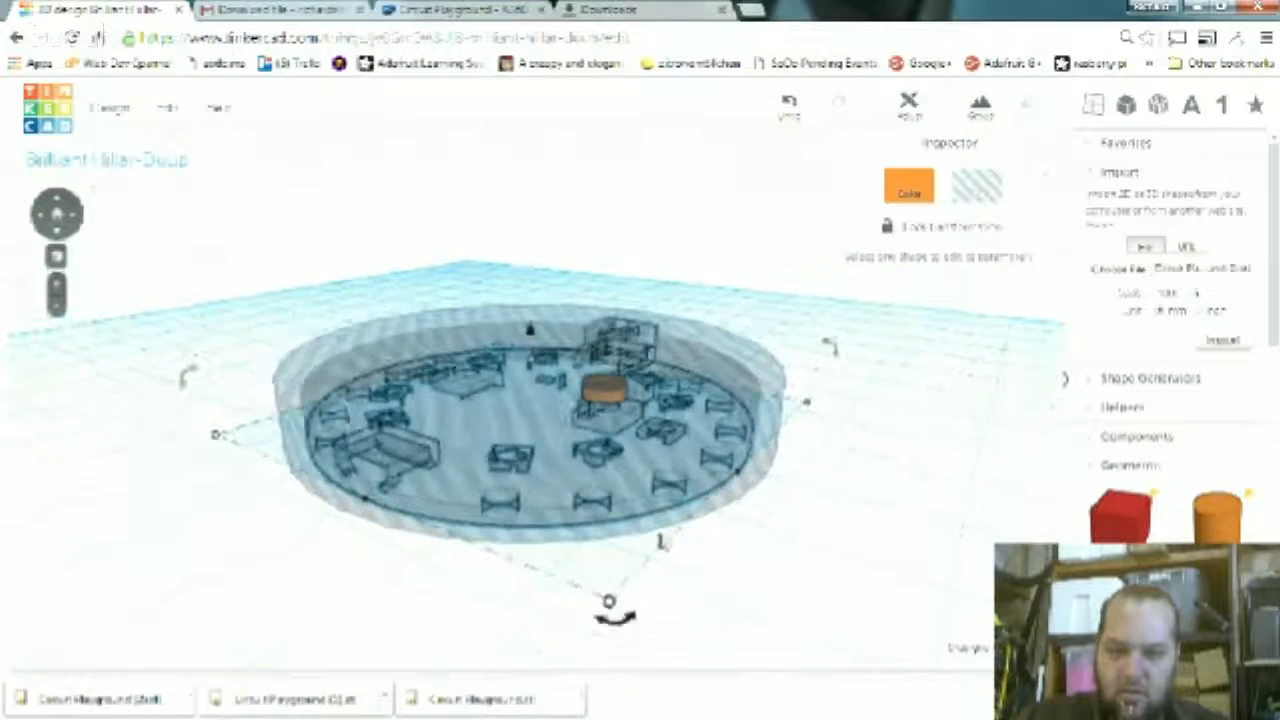
{"action": "right_click_drag", "start_coordinate": [700, 534], "coordinate": [651, 375]}
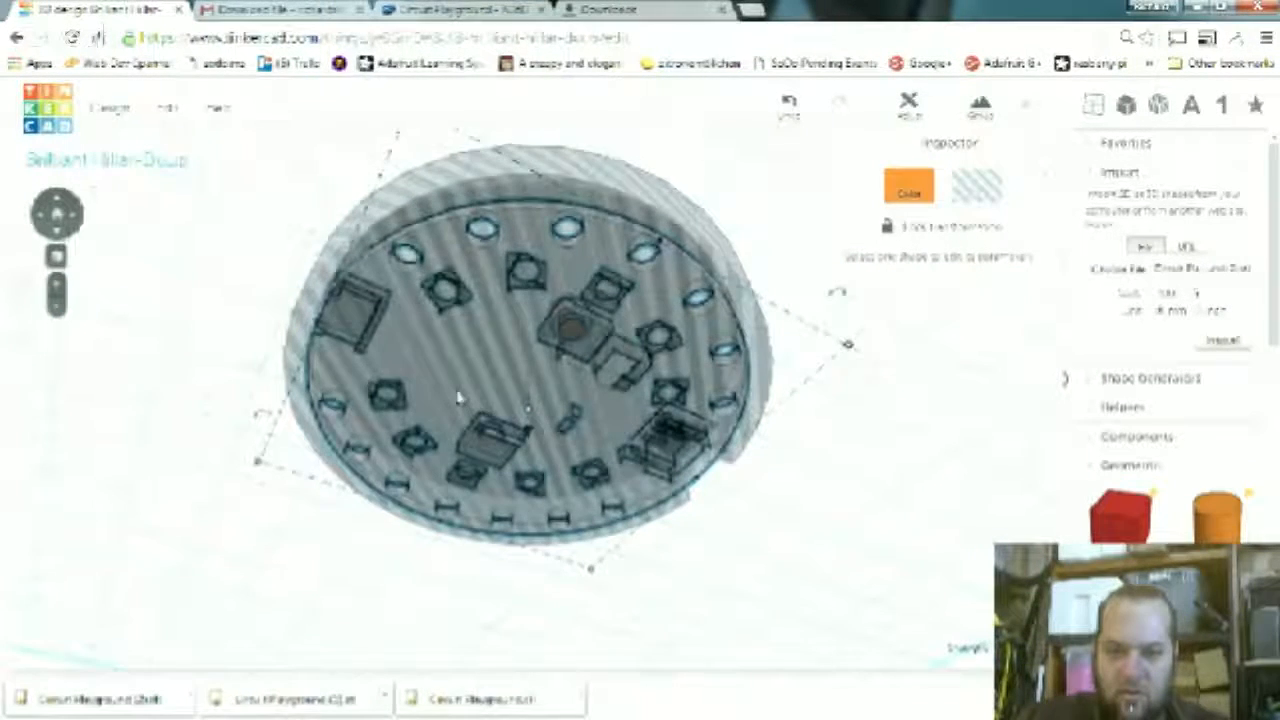
{"action": "left_click", "coordinate": [503, 395]}
{"action": "right_click_drag", "start_coordinate": [503, 395], "coordinate": [677, 487]}
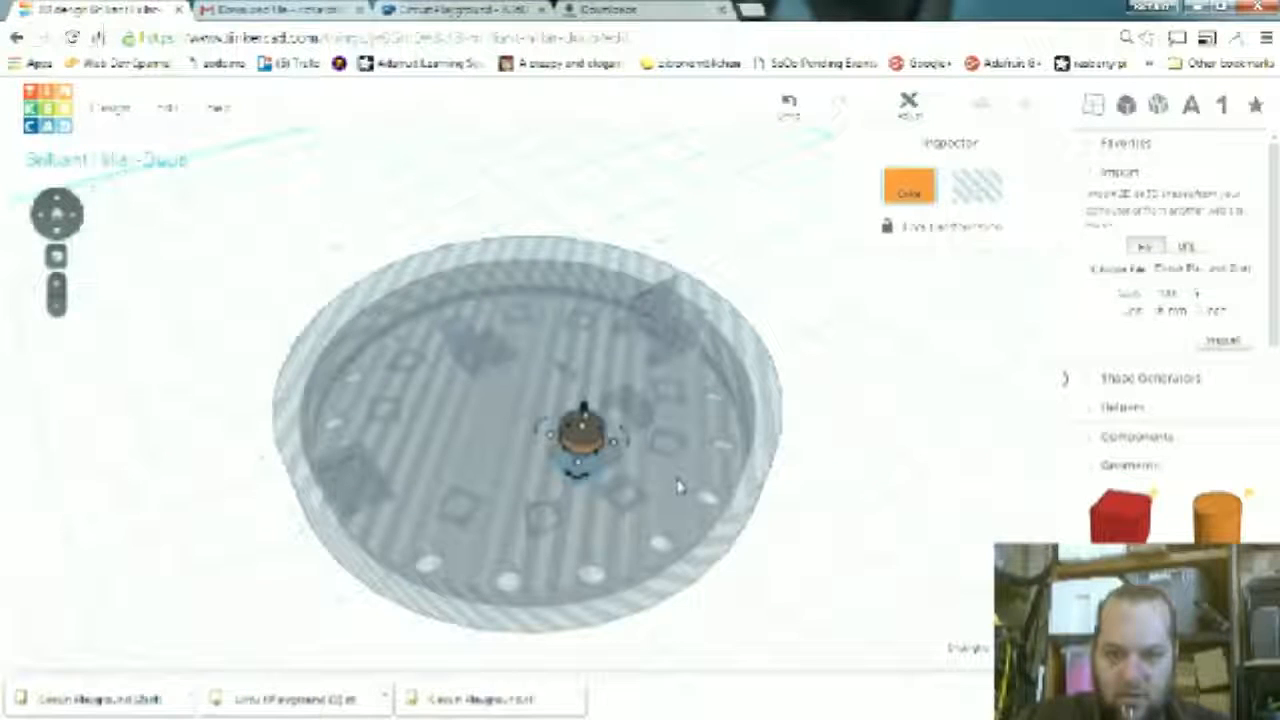
{"action": "scroll", "coordinate": [677, 487], "scroll_direction": "up", "scroll_amount": 5}
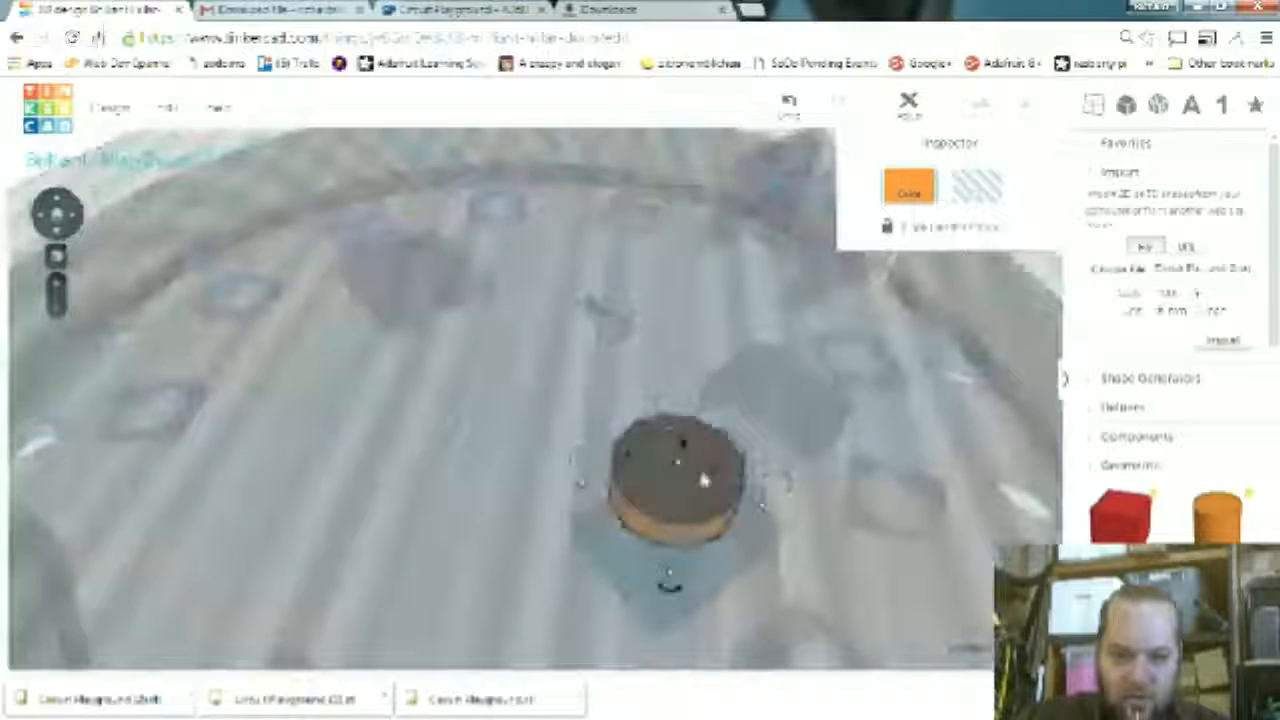
{"action": "left_click_drag", "start_coordinate": [680, 470], "coordinate": [686, 423]}
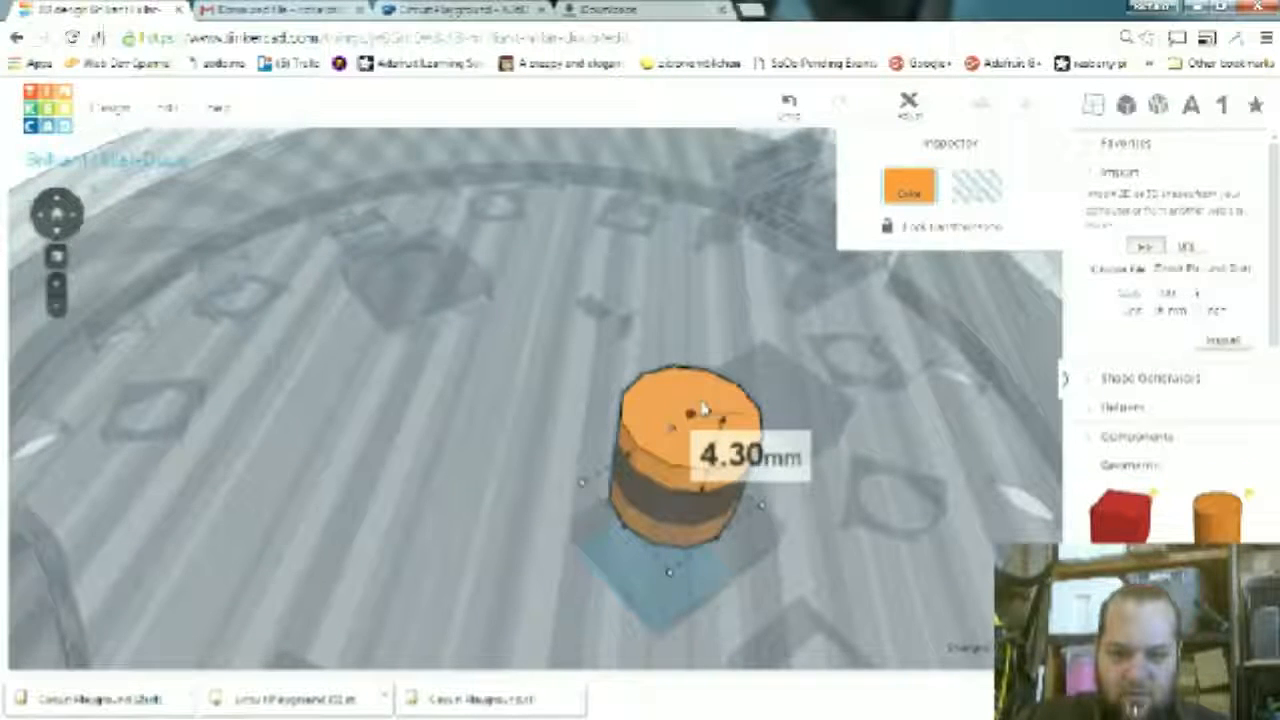
{"action": "scroll", "coordinate": [752, 252], "scroll_direction": "down", "scroll_amount": 8}
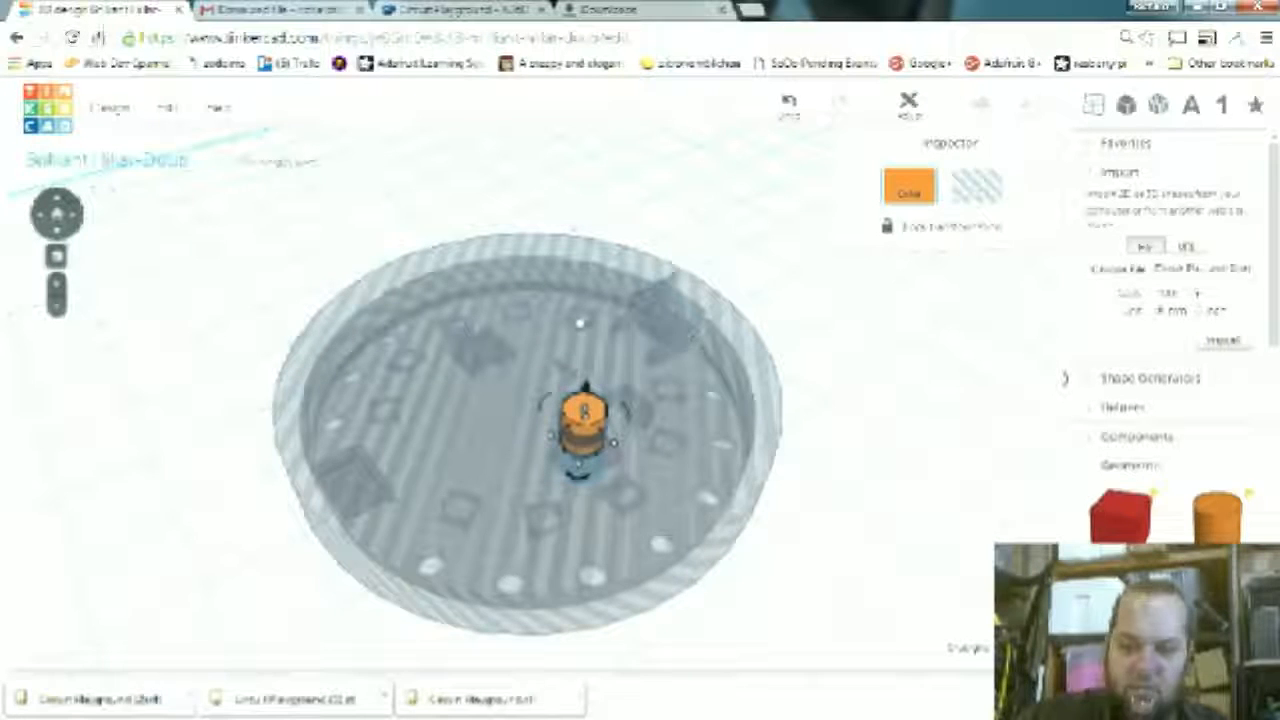
- Duplicate the button cylinder and place the copy over the board's second push button
{"action": "left_click", "coordinate": [167, 108]}
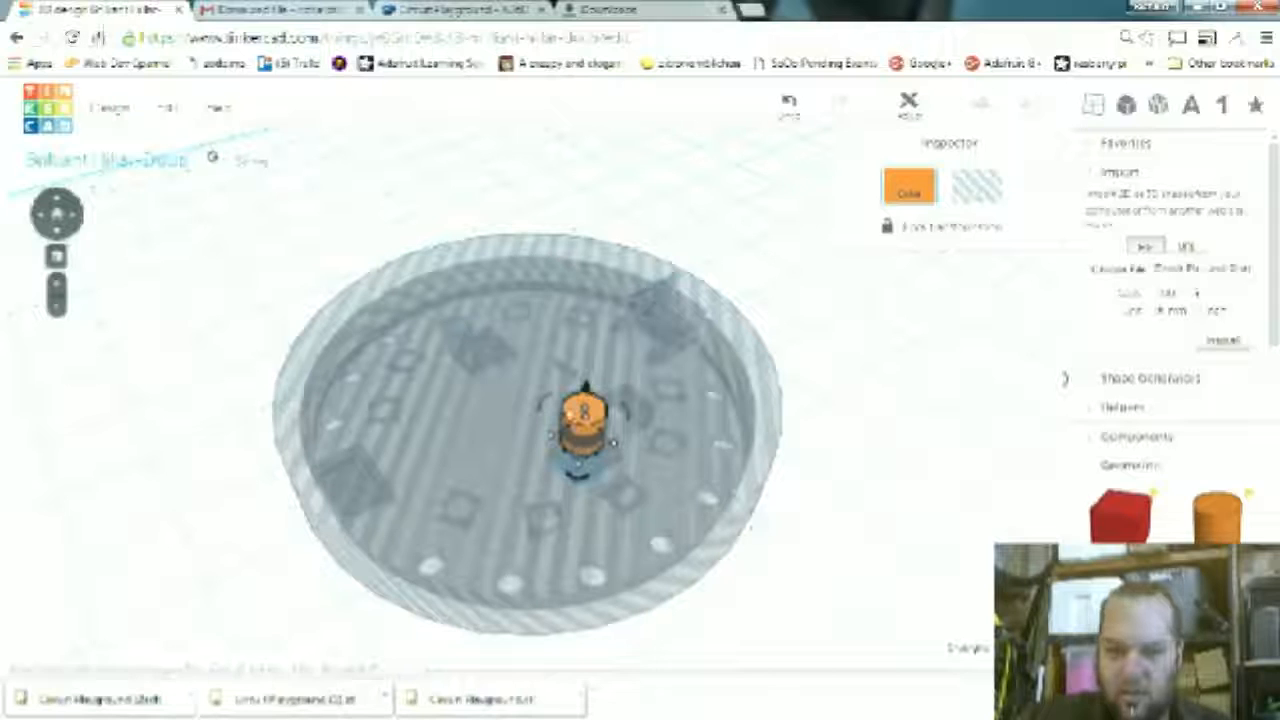
{"action": "right_click_drag", "start_coordinate": [968, 509], "coordinate": [869, 467]}
{"action": "left_click", "coordinate": [631, 390]}
{"action": "left_click_drag", "start_coordinate": [627, 395], "coordinate": [449, 435], "text": "alt"}
{"action": "right_click_drag", "start_coordinate": [929, 534], "coordinate": [606, 563]}
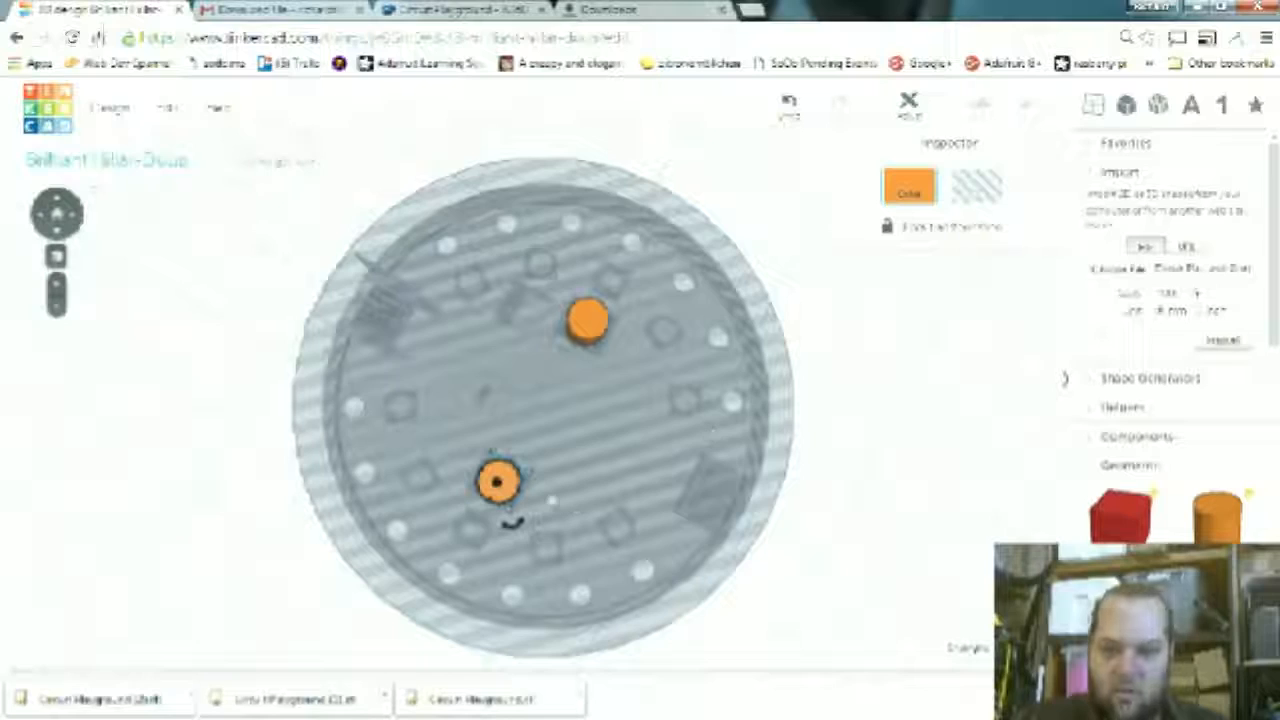
{"action": "scroll", "coordinate": [553, 498], "scroll_direction": "up", "scroll_amount": 4}
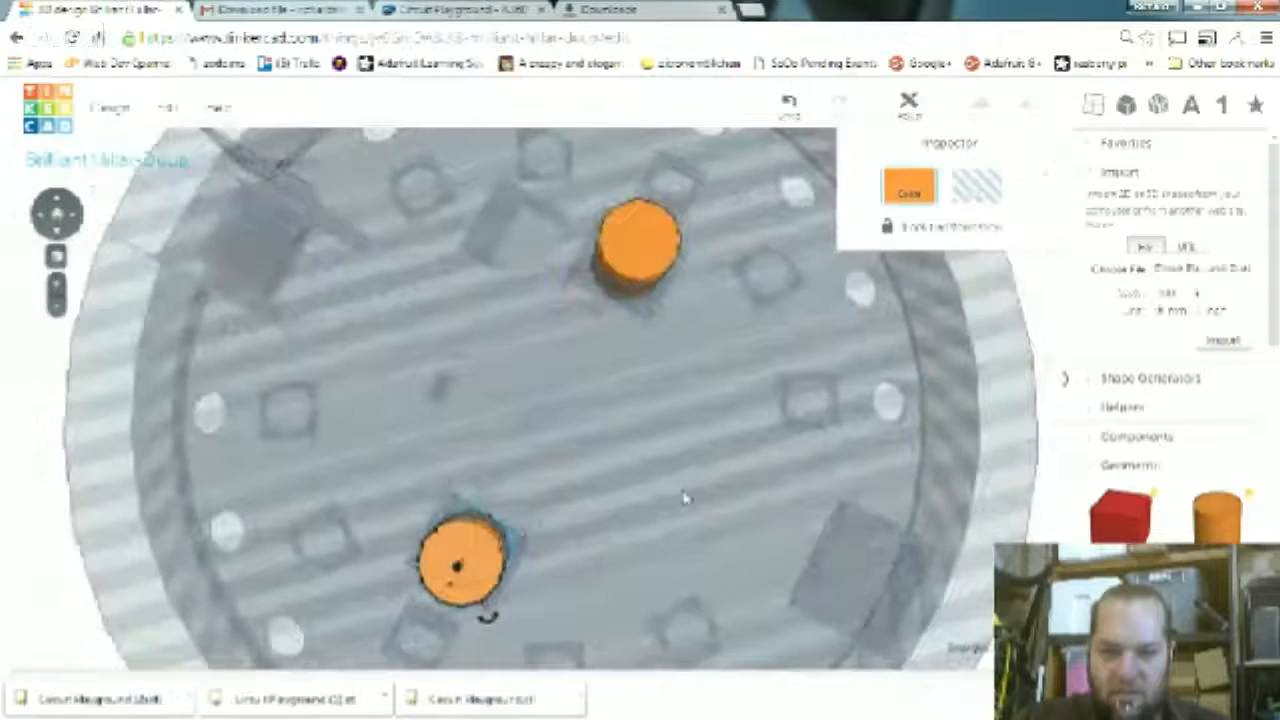
- Lower the tops of both button cylinders to make each about 2.7 mm tall
{"action": "right_click_drag", "start_coordinate": [685, 498], "coordinate": [395, 255]}
{"action": "left_click", "coordinate": [381, 282]}
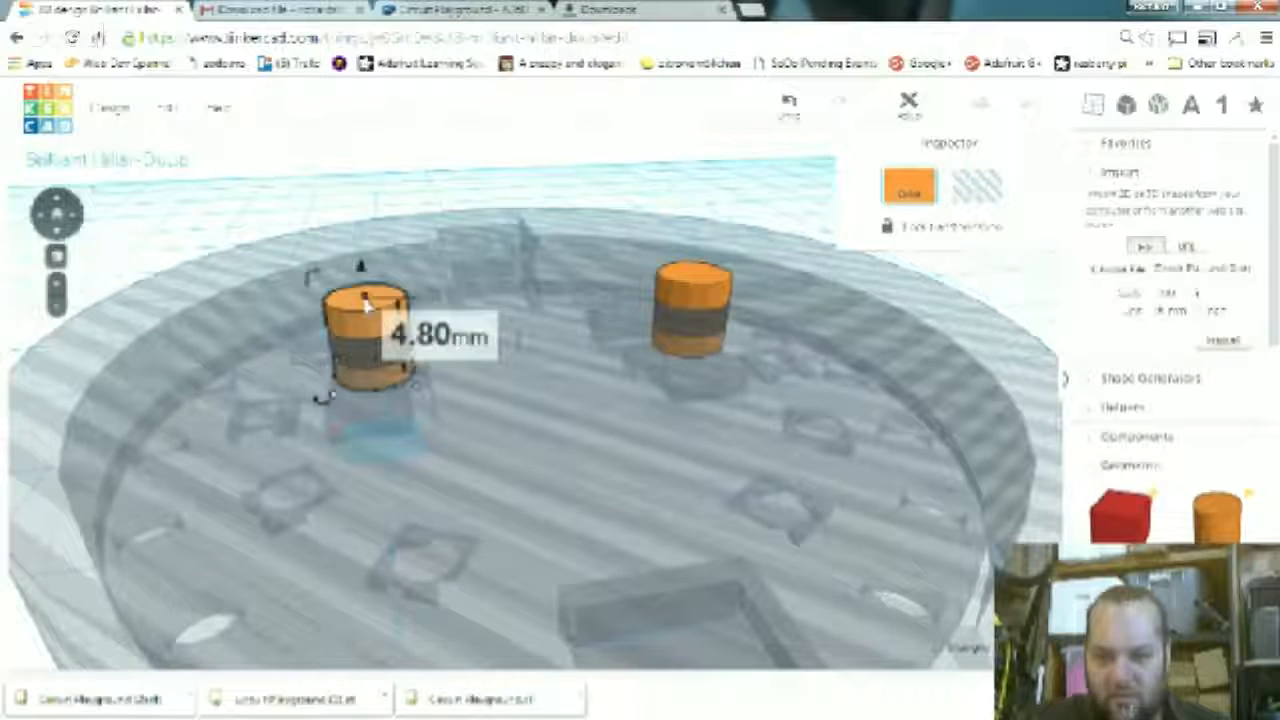
{"action": "left_click_drag", "start_coordinate": [362, 300], "coordinate": [374, 344]}
{"action": "left_click", "coordinate": [700, 288]}
{"action": "left_click_drag", "start_coordinate": [695, 281], "coordinate": [697, 313]}
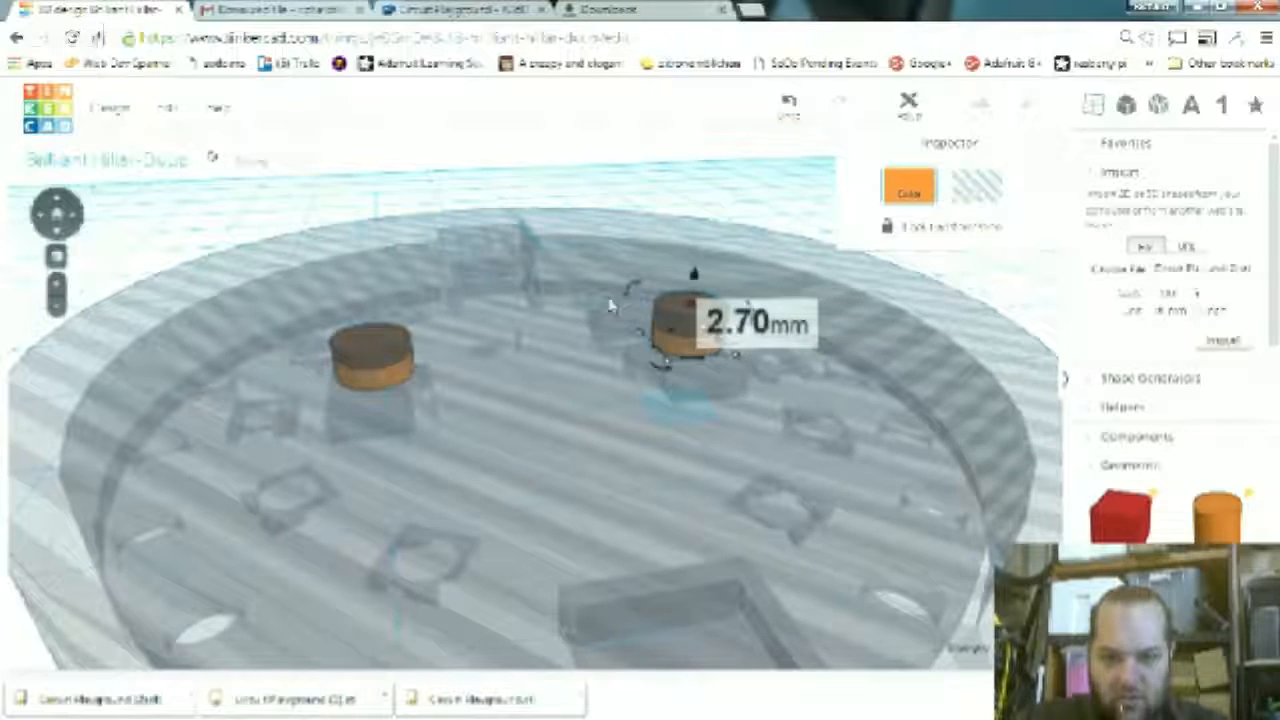
{"action": "scroll", "coordinate": [570, 311], "scroll_direction": "down", "scroll_amount": 3}
{"action": "left_click", "coordinate": [886, 518]}
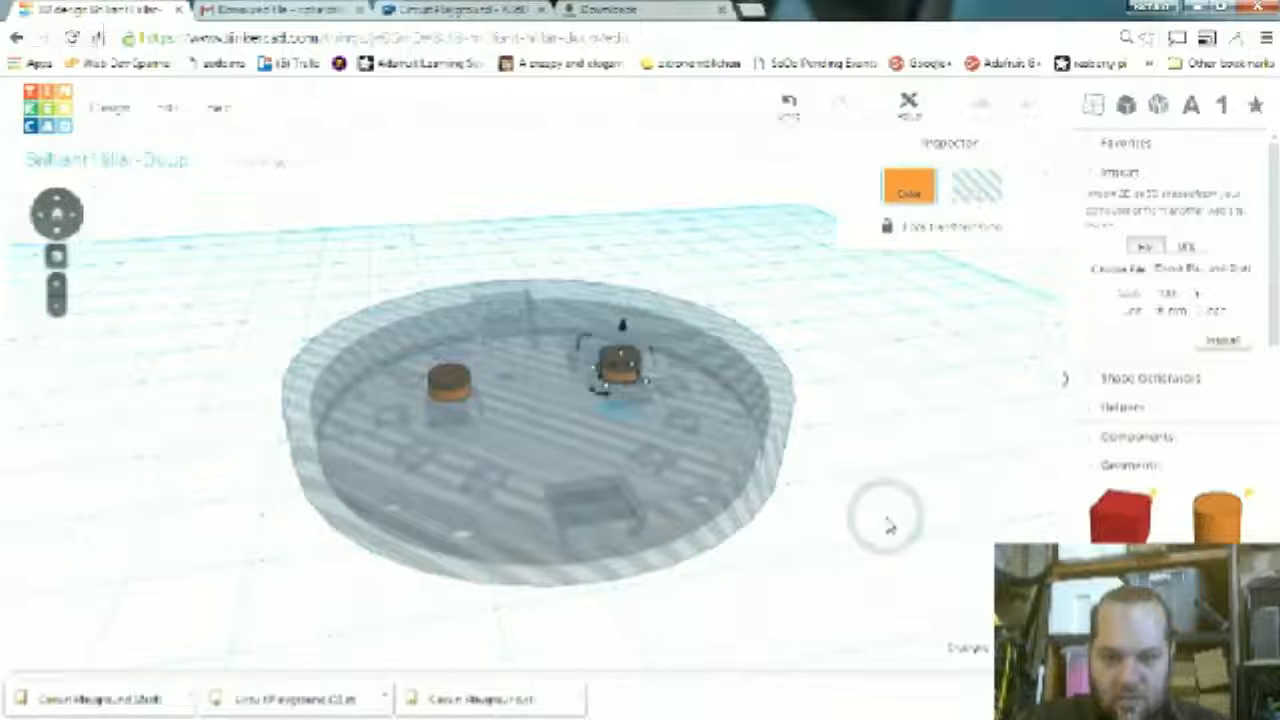
- Turn the transparent hole case into a solid orange shape
{"action": "right_click_drag", "start_coordinate": [600, 623], "coordinate": [291, 474]}
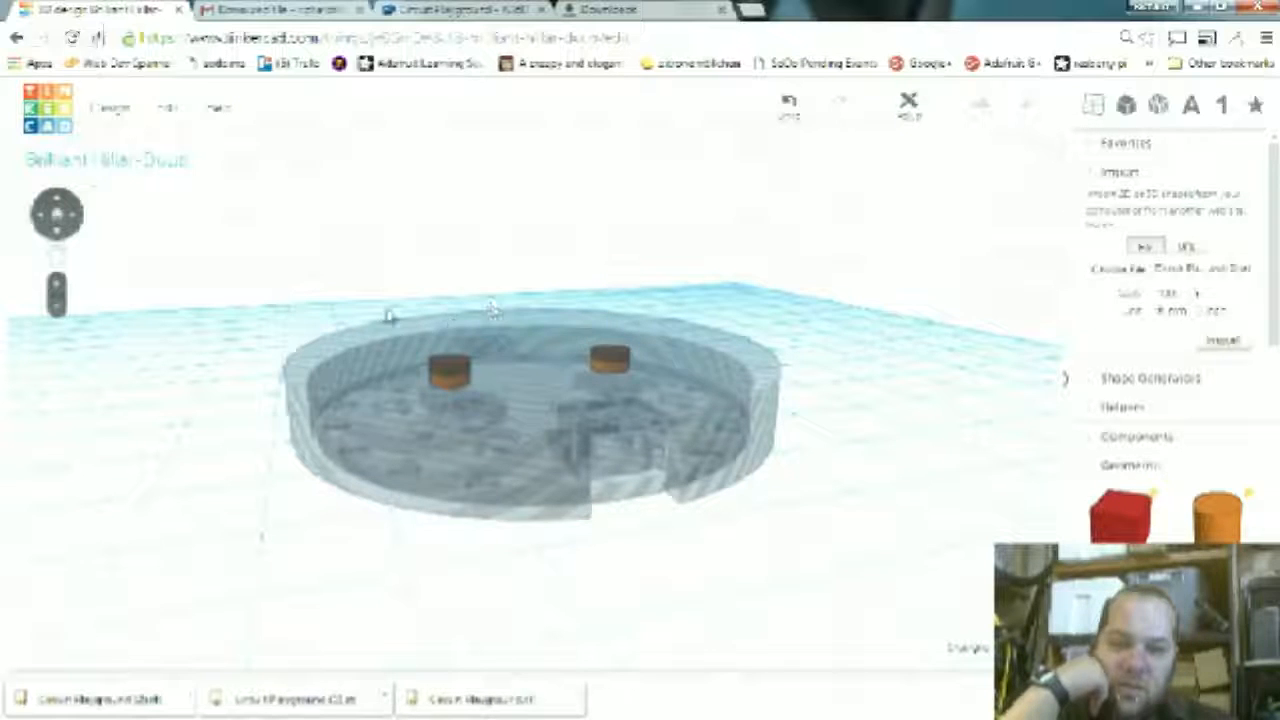
{"action": "left_click", "coordinate": [338, 342]}
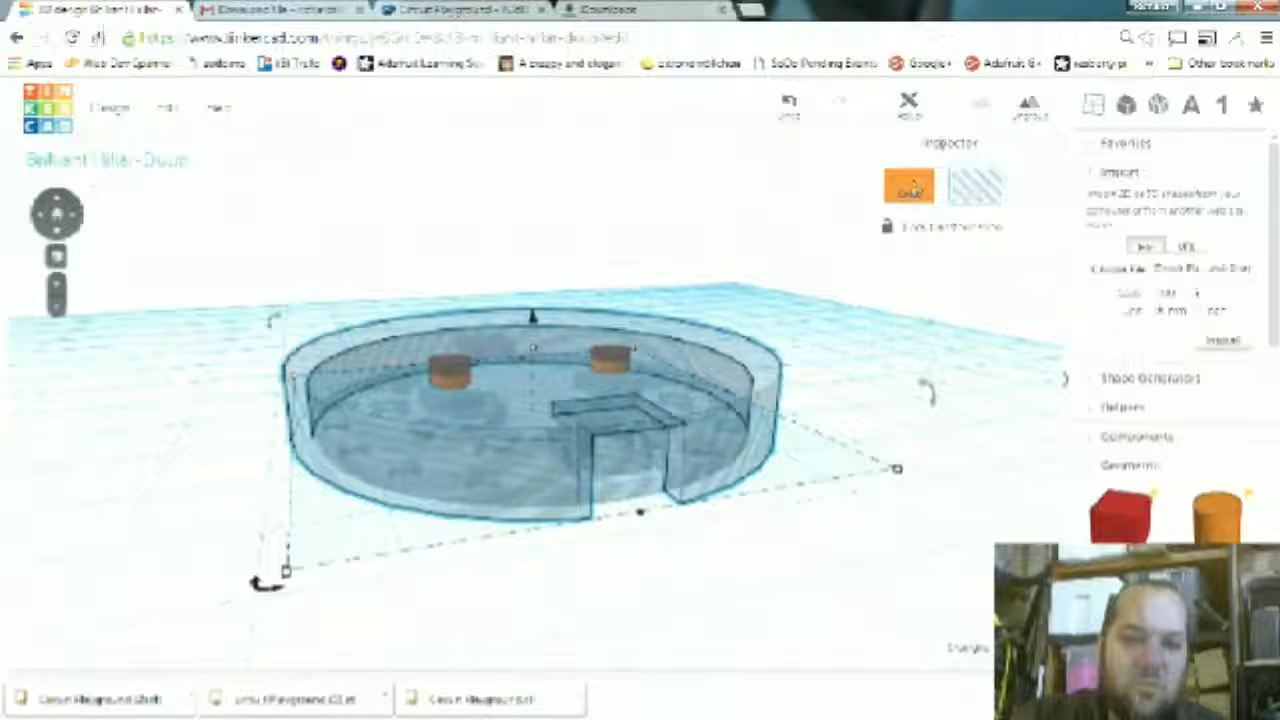
{"action": "left_click", "coordinate": [906, 186]}
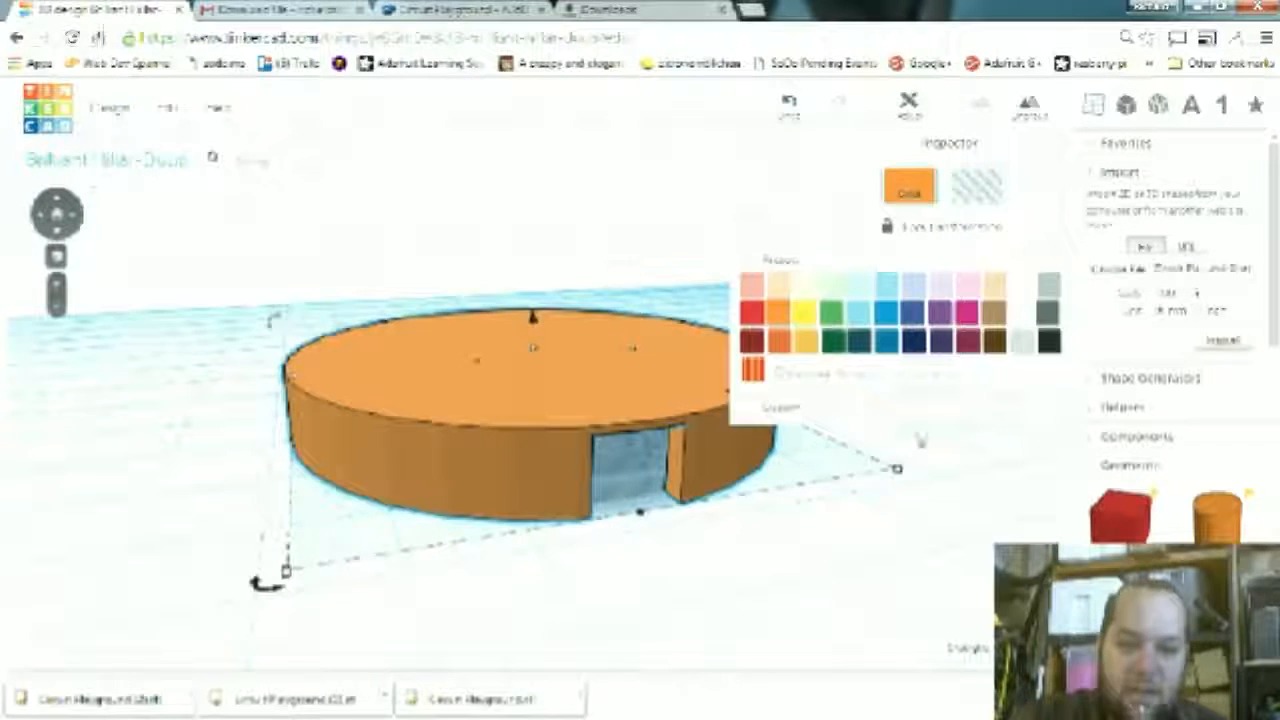
{"action": "left_click", "coordinate": [663, 587]}
{"action": "right_click_drag", "start_coordinate": [571, 393], "coordinate": [543, 291]}
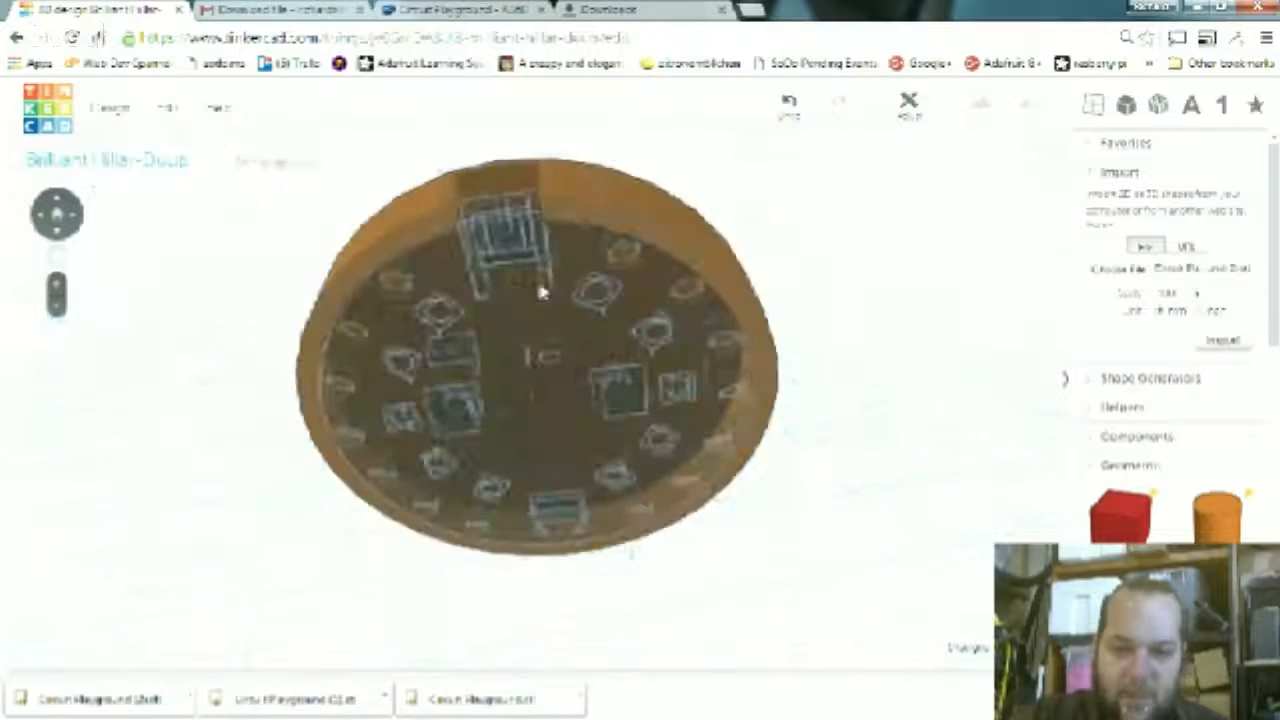
{"action": "right_click_drag", "start_coordinate": [925, 481], "coordinate": [872, 450]}
- Move the board out of the case to an empty spot in front of the connector opening
{"action": "left_click", "coordinate": [569, 518]}
{"action": "left_click", "coordinate": [160, 508]}
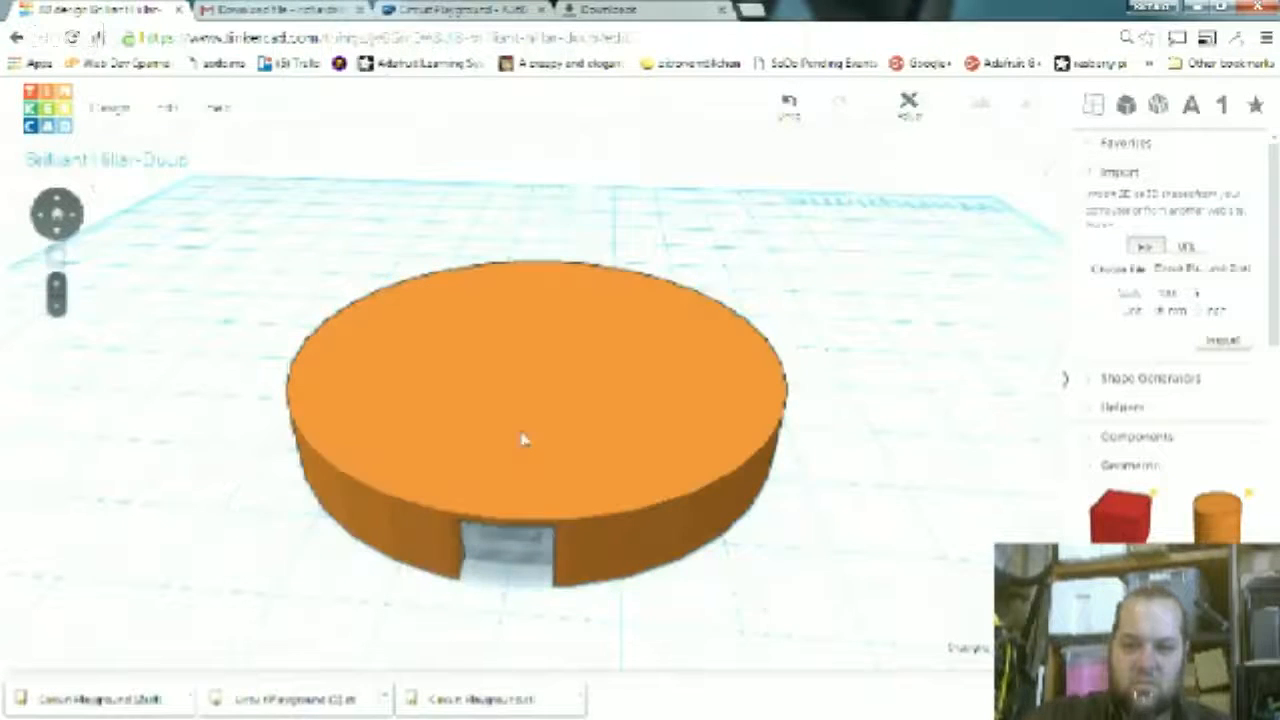
{"action": "left_click", "coordinate": [517, 552]}
{"action": "left_click_drag", "start_coordinate": [535, 330], "coordinate": [495, 668]}
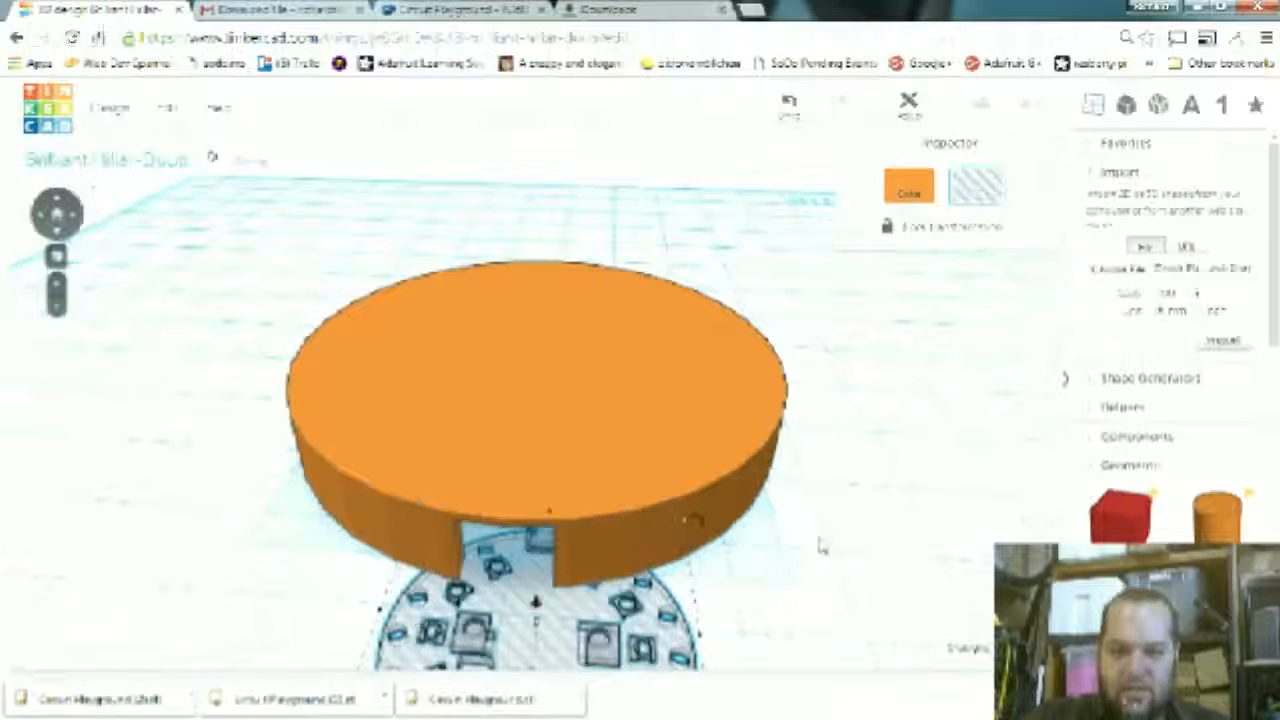
{"action": "right_click_drag", "start_coordinate": [723, 423], "coordinate": [537, 309]}
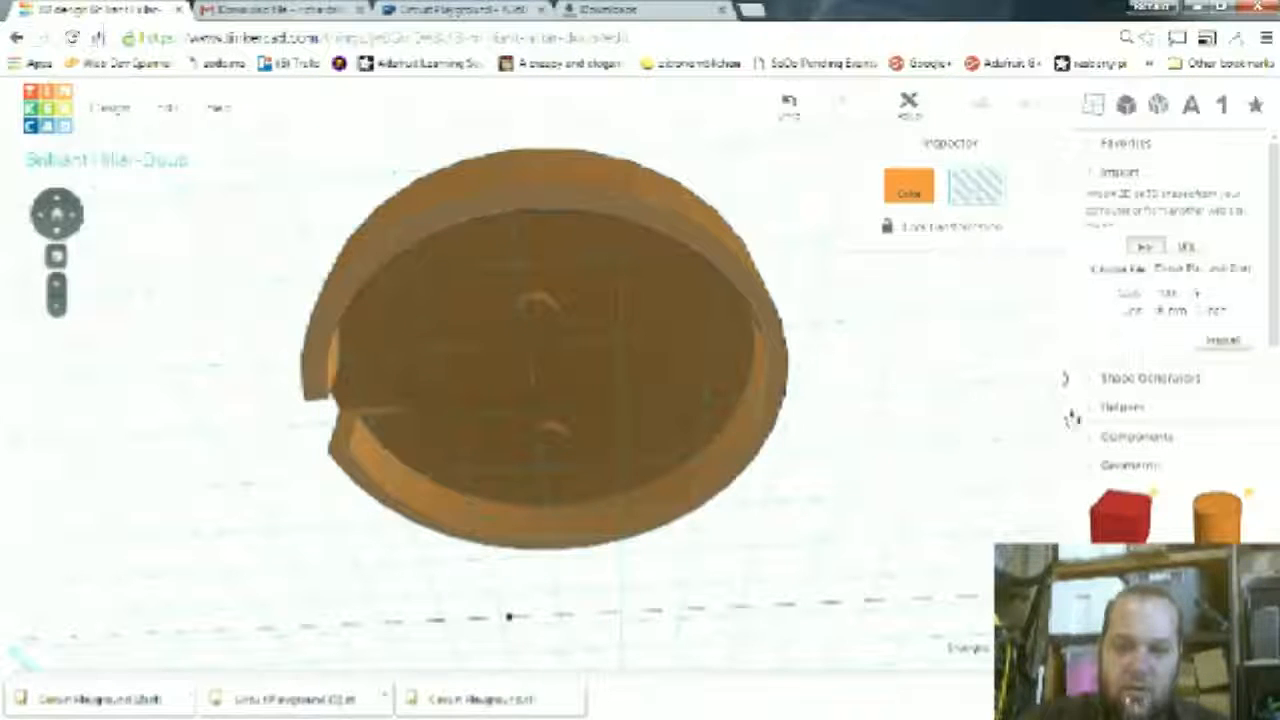
{"action": "right_click_drag", "start_coordinate": [886, 391], "coordinate": [677, 363]}
- Group the case with the two button cylinders inside it, leaving out the board
{"action": "scroll", "coordinate": [678, 366], "scroll_direction": "up", "scroll_amount": 2}
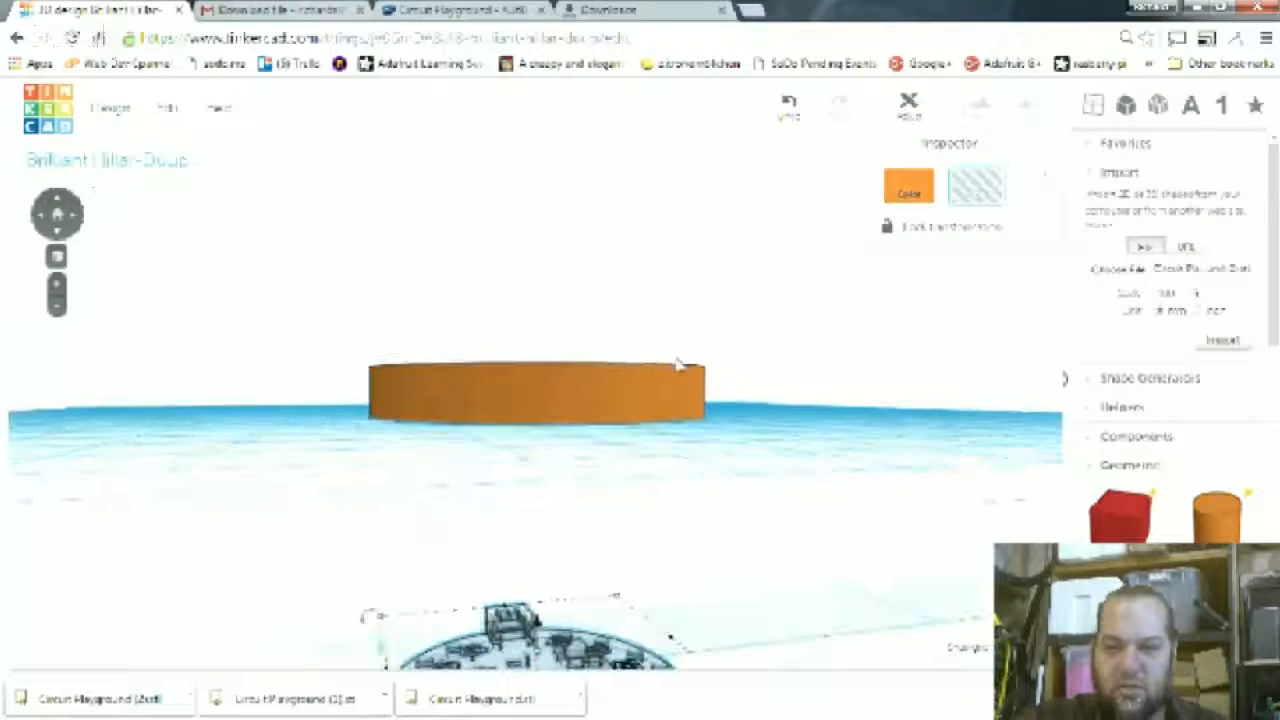
{"action": "left_click_drag", "start_coordinate": [260, 318], "coordinate": [786, 457]}
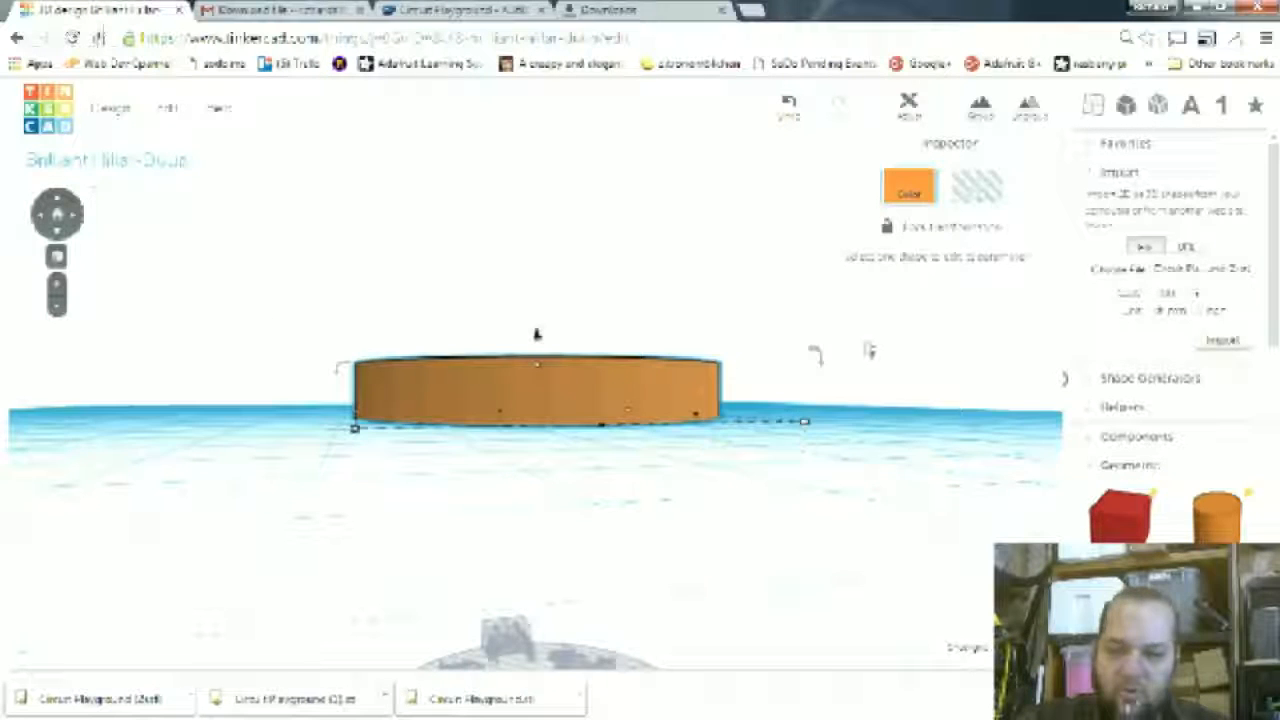
{"action": "left_click", "coordinate": [875, 477]}
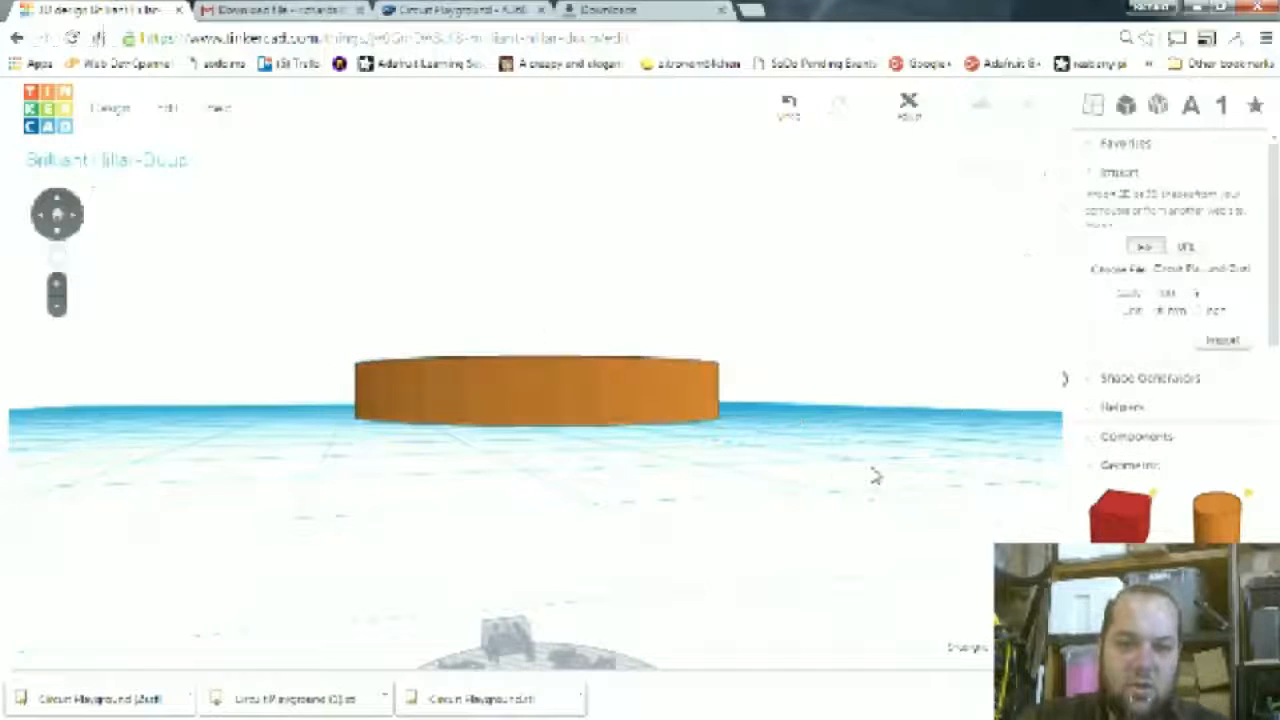
{"action": "right_click_drag", "start_coordinate": [877, 452], "coordinate": [643, 346]}
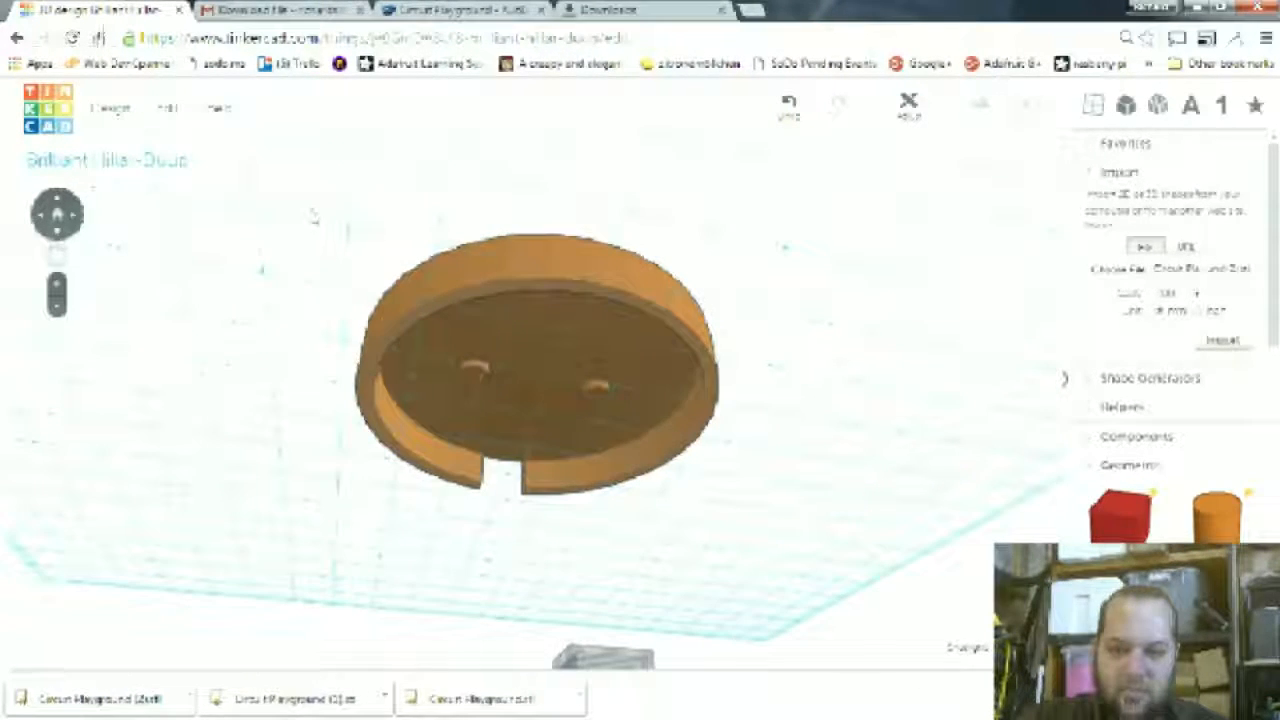
{"action": "left_click_drag", "start_coordinate": [271, 194], "coordinate": [809, 537]}
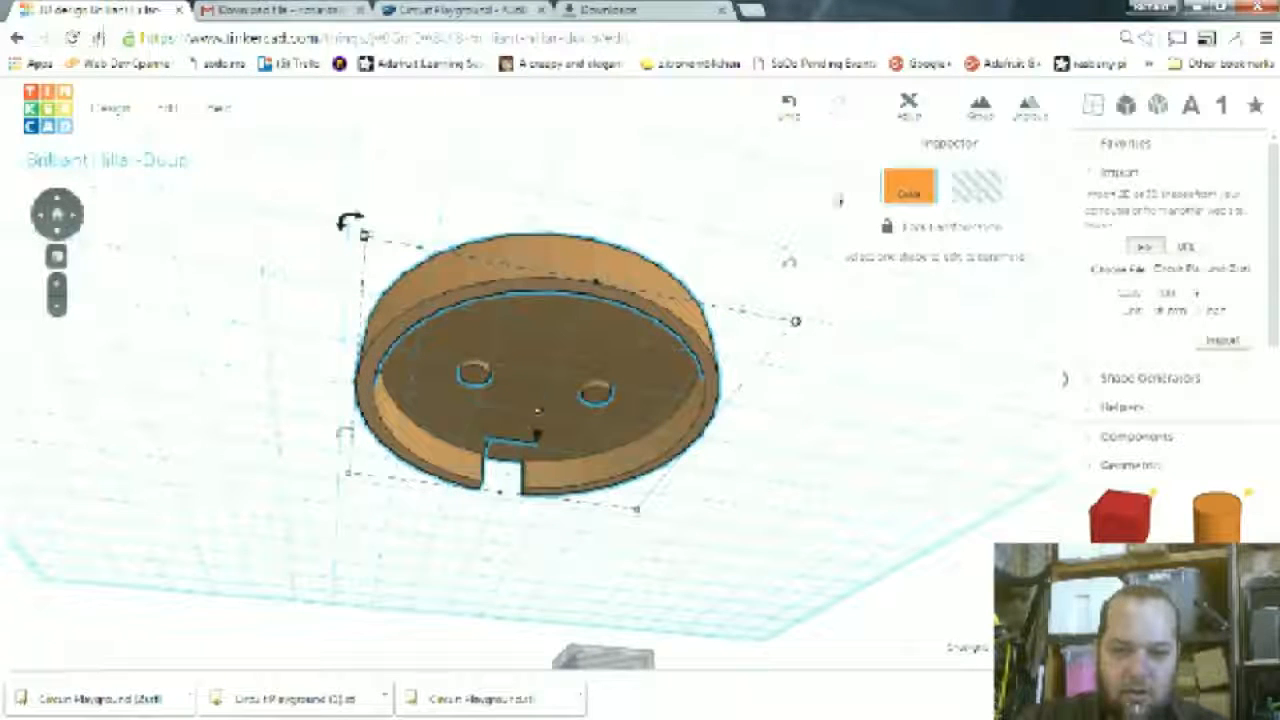
{"action": "left_click", "coordinate": [980, 105]}
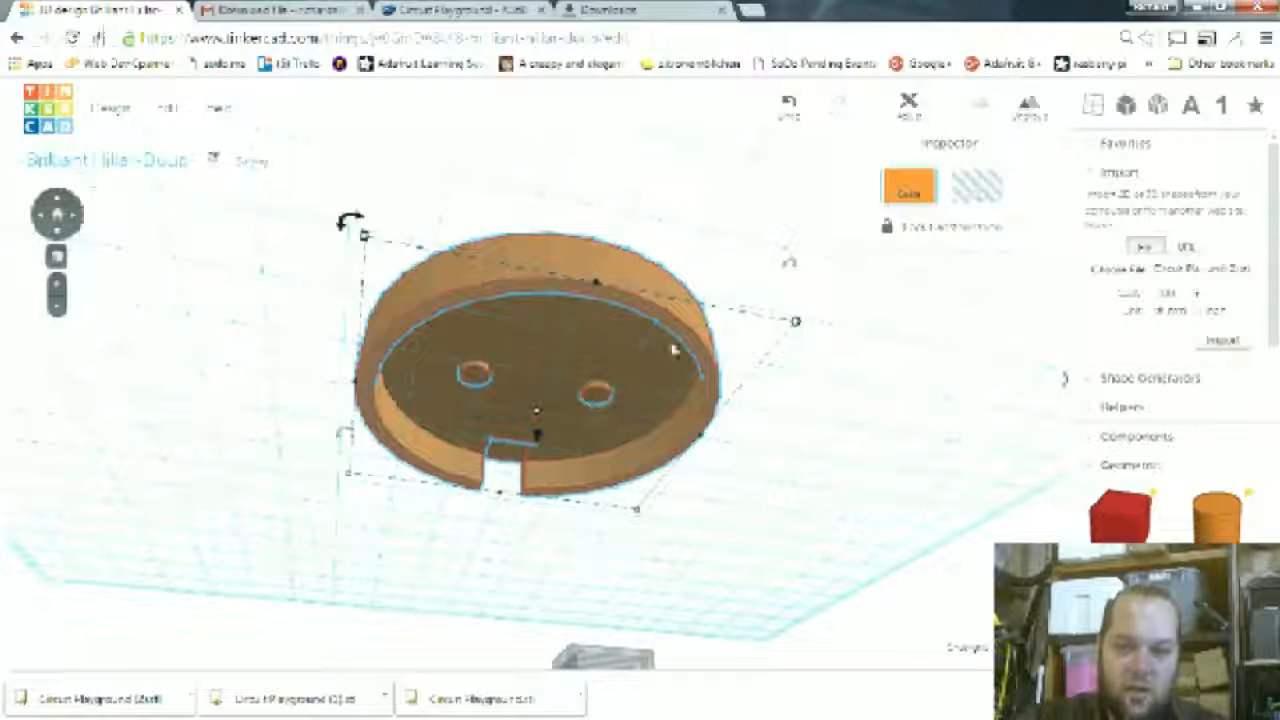
{"action": "left_click", "coordinate": [770, 418]}
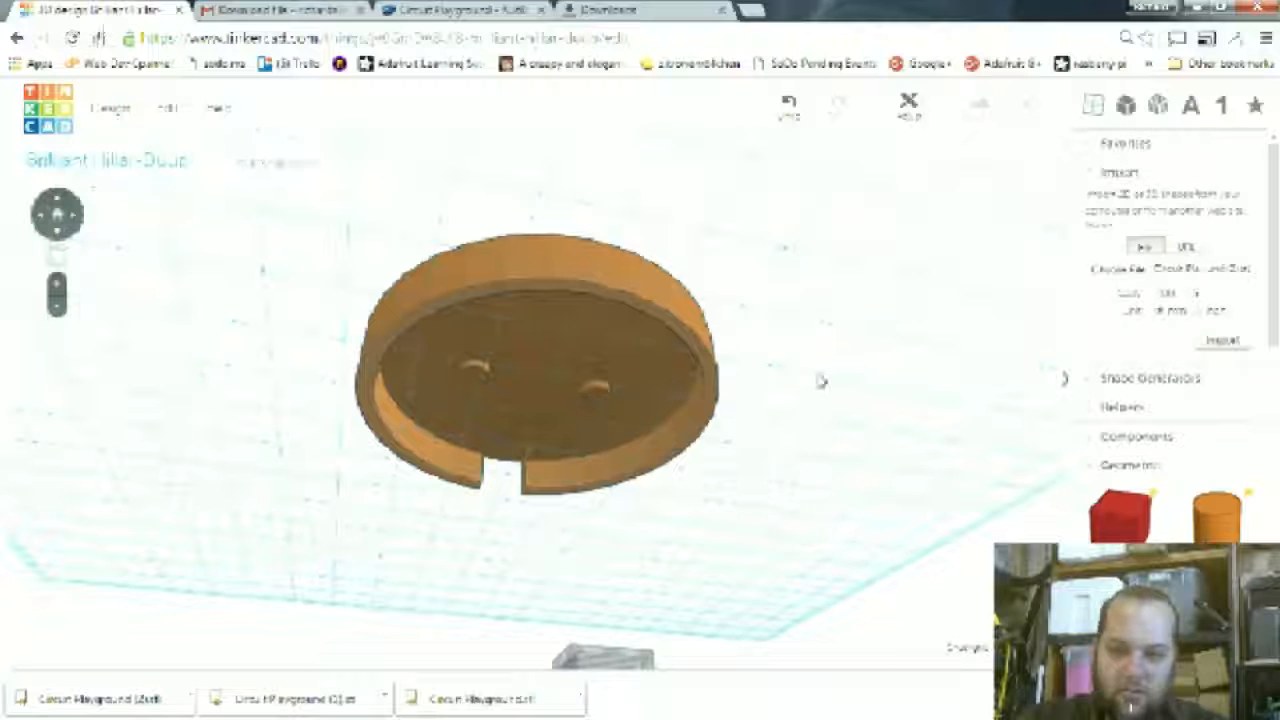
- Turn the grouped case upside down so that its open cavity faces upward
{"action": "right_click_drag", "start_coordinate": [820, 377], "coordinate": [793, 517]}
{"action": "left_click", "coordinate": [520, 388]}
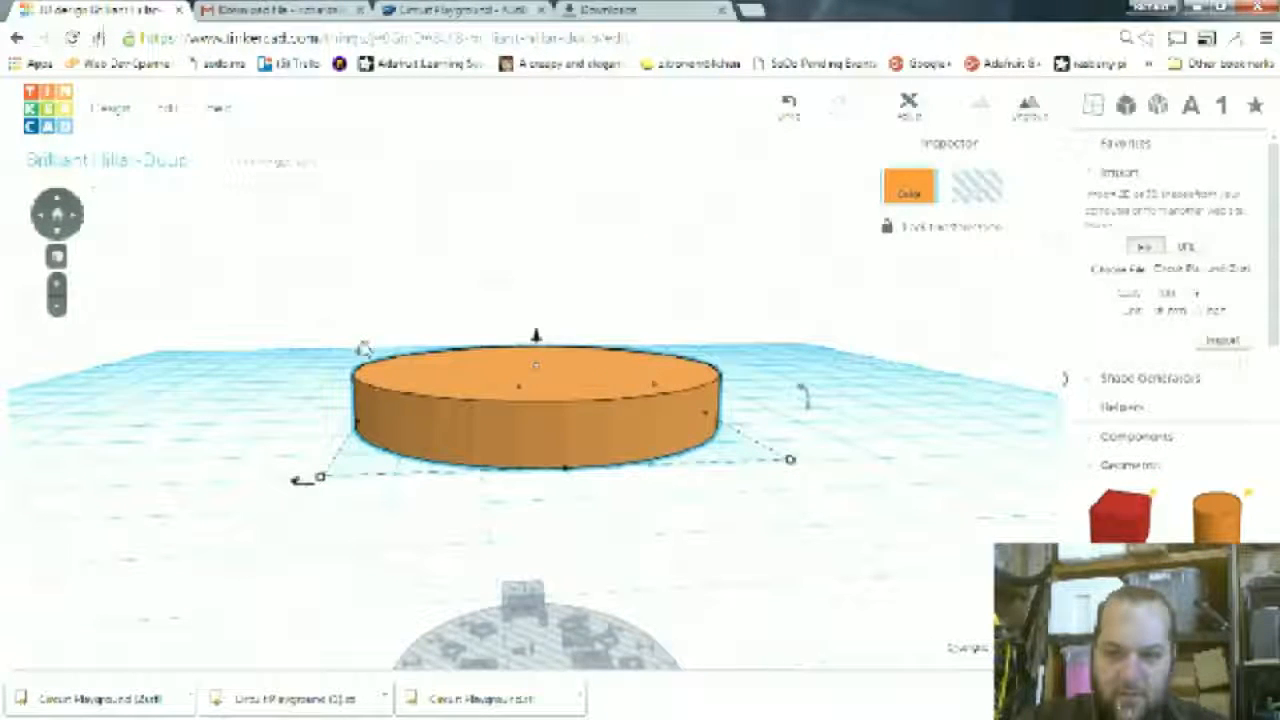
{"action": "left_click_drag", "start_coordinate": [362, 348], "coordinate": [645, 399]}
{"action": "right_click_drag", "start_coordinate": [946, 369], "coordinate": [474, 459]}
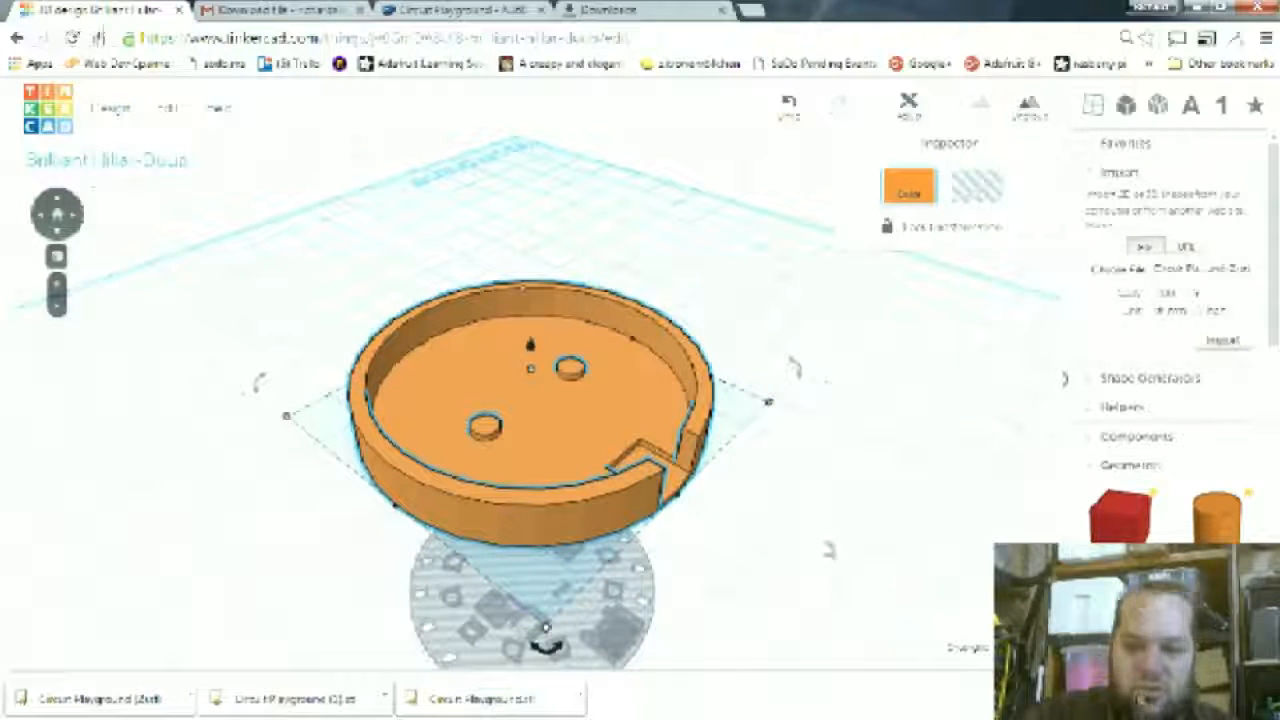
{"action": "left_click", "coordinate": [778, 522]}
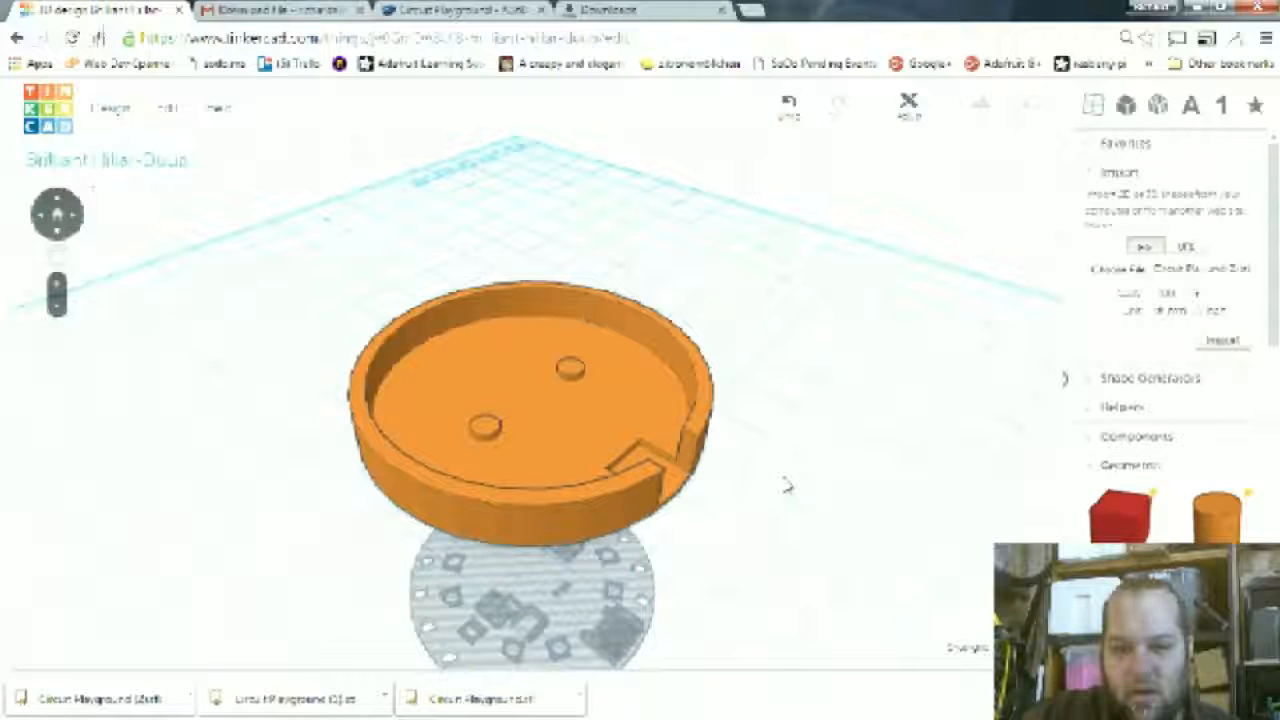
{"action": "right_click_drag", "start_coordinate": [766, 437], "coordinate": [791, 409]}
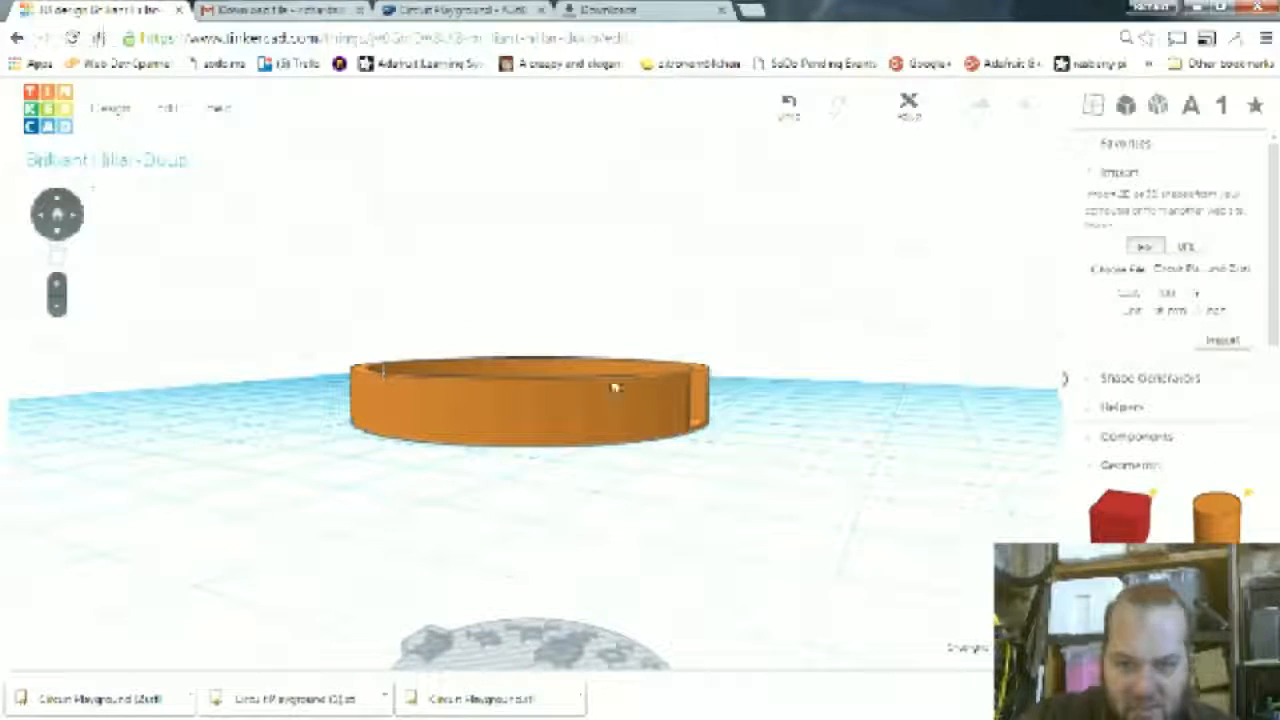
{"action": "right_click_drag", "start_coordinate": [803, 489], "coordinate": [686, 447]}
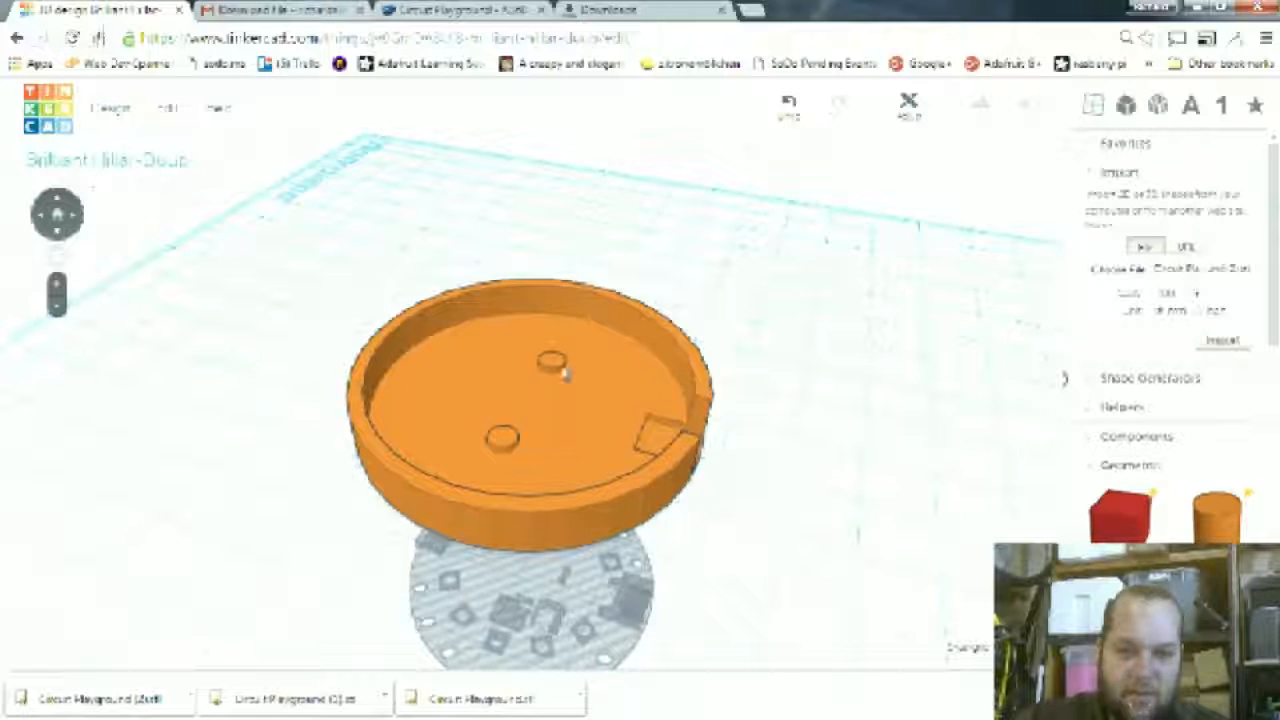
- Duplicate the grouped case and place the copy off the workplane, clear of the original
{"action": "scroll", "coordinate": [600, 318], "scroll_direction": "down", "scroll_amount": 3}
{"action": "left_click_drag", "start_coordinate": [340, 270], "coordinate": [737, 533]}
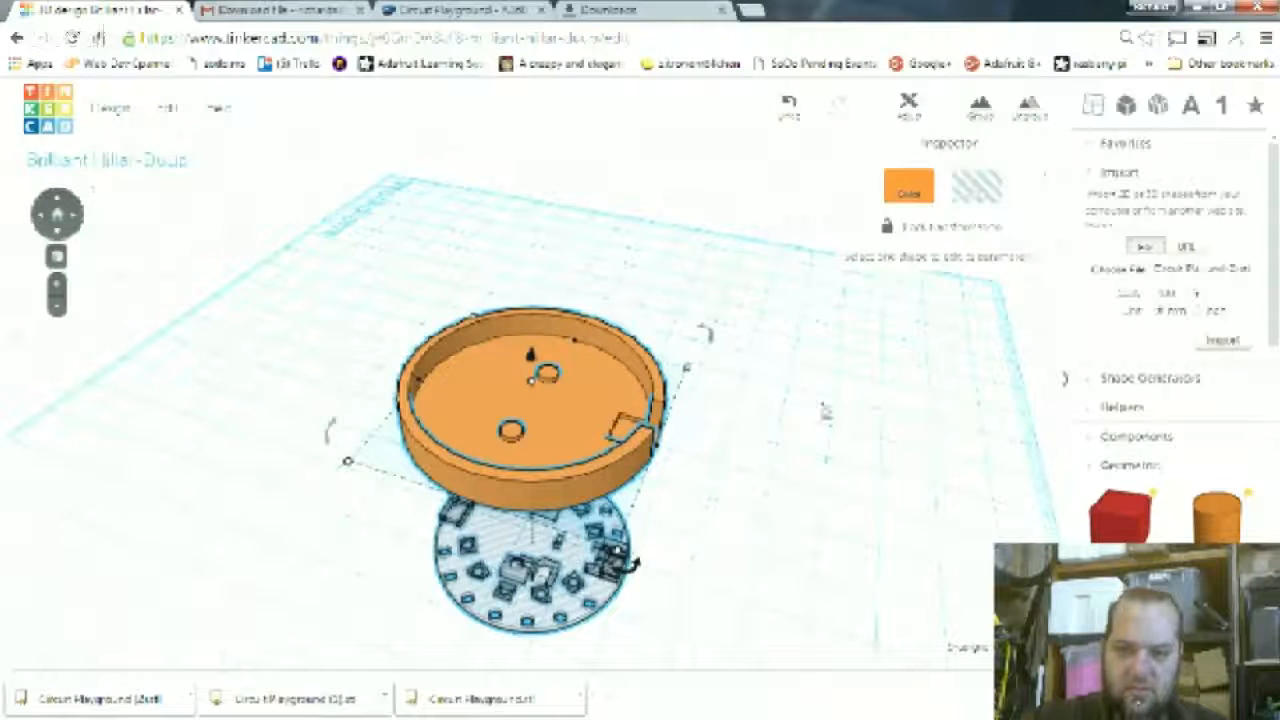
{"action": "left_click", "coordinate": [832, 408]}
{"action": "right_click_drag", "start_coordinate": [838, 588], "coordinate": [406, 343]}
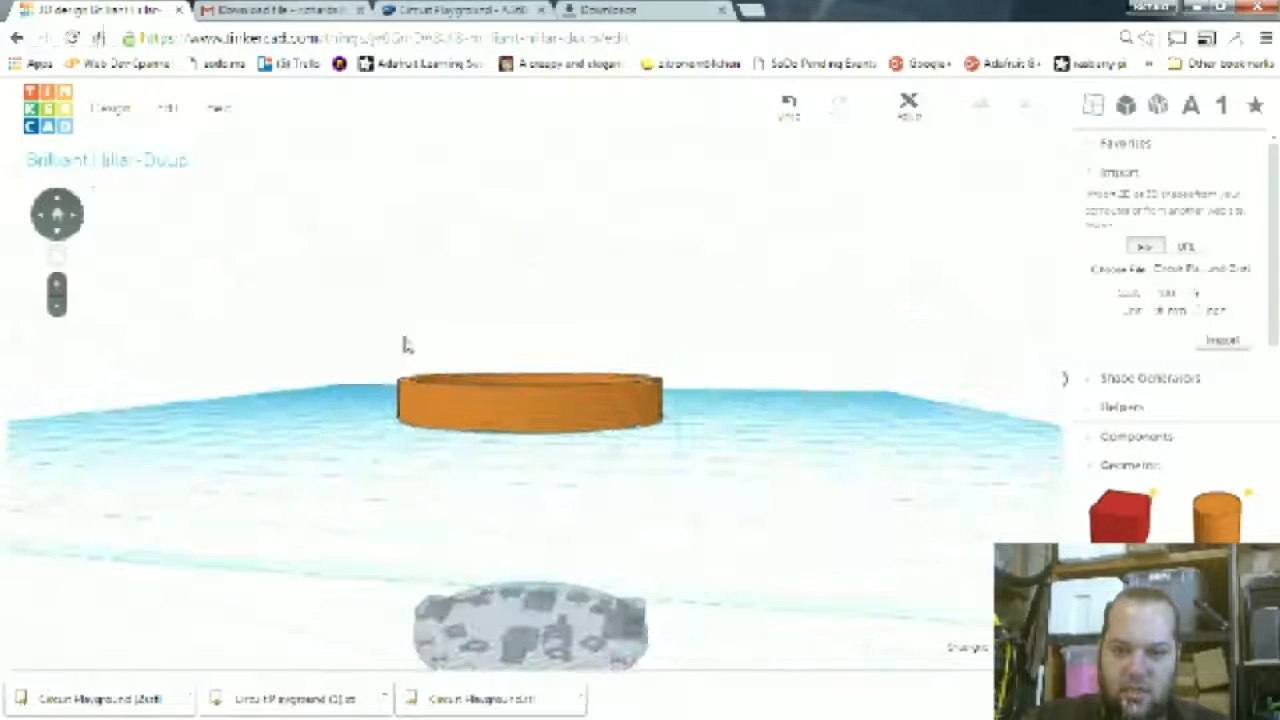
{"action": "left_click_drag", "start_coordinate": [720, 479], "coordinate": [725, 475]}
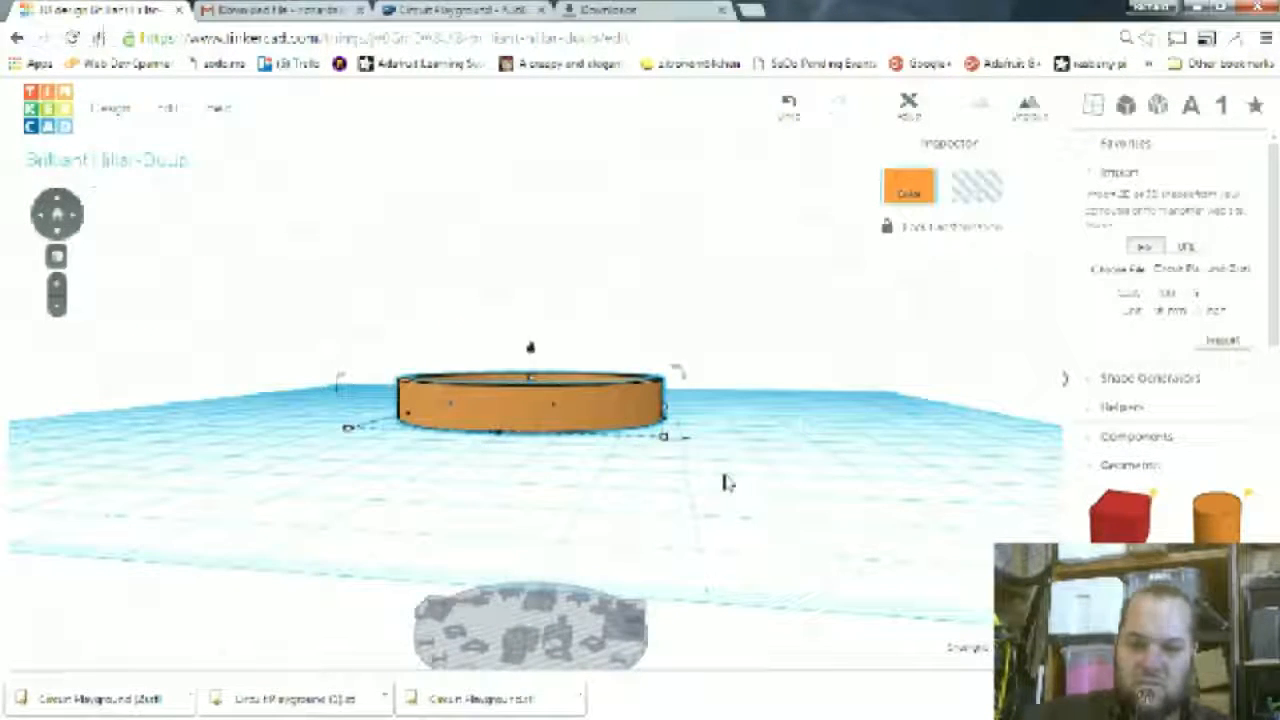
{"action": "key", "text": "ctrl+v"}
{"action": "left_click_drag", "start_coordinate": [789, 422], "coordinate": [943, 491]}
{"action": "right_click_drag", "start_coordinate": [863, 346], "coordinate": [533, 449]}
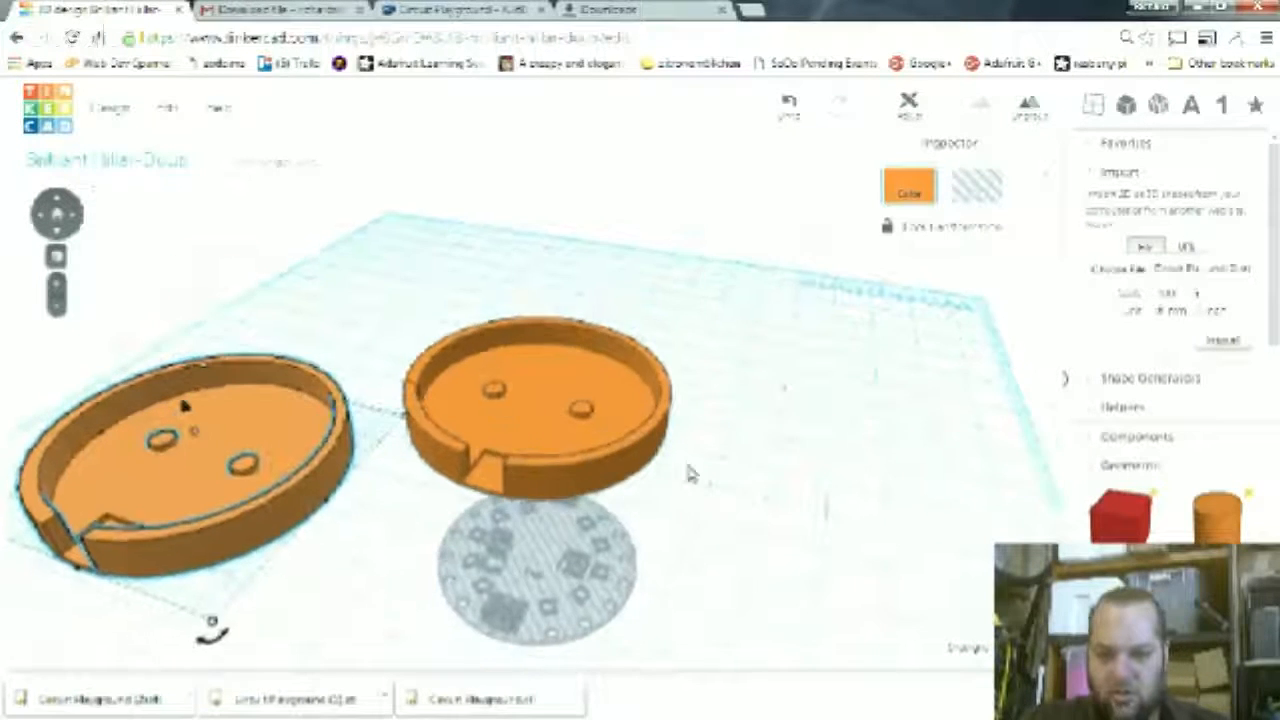
{"action": "scroll", "coordinate": [857, 420], "scroll_direction": "down", "scroll_amount": 6}
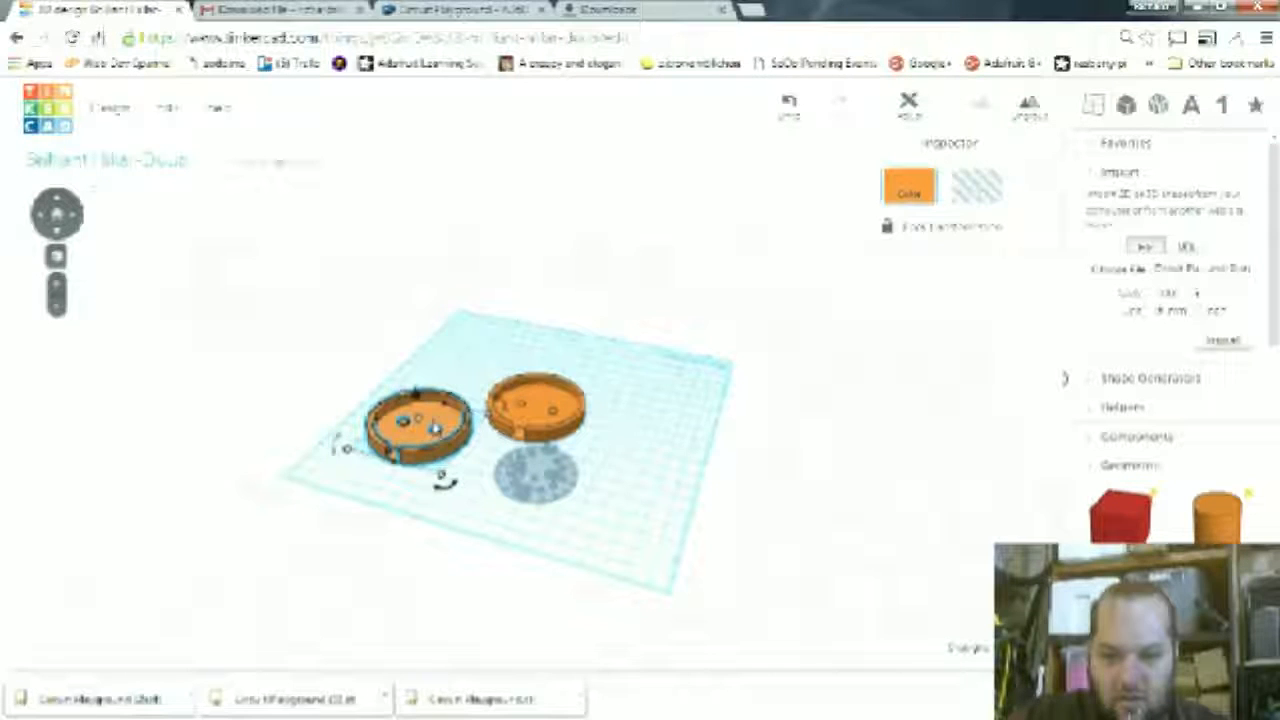
{"action": "left_click_drag", "start_coordinate": [440, 430], "coordinate": [214, 528]}
{"action": "scroll", "coordinate": [540, 410], "scroll_direction": "up", "scroll_amount": 2}
{"action": "scroll", "coordinate": [540, 410], "scroll_direction": "up", "scroll_amount": 5}
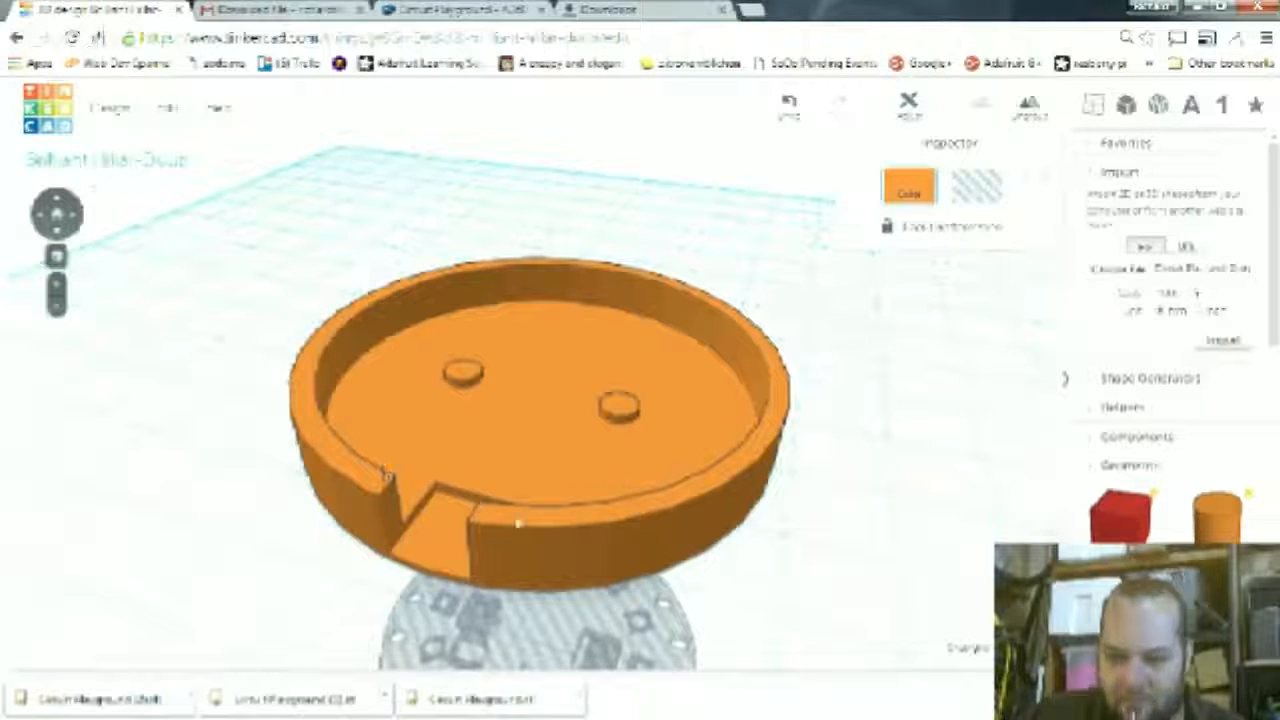
{"action": "left_click", "coordinate": [533, 529]}
{"action": "double_click", "coordinate": [532, 528]}
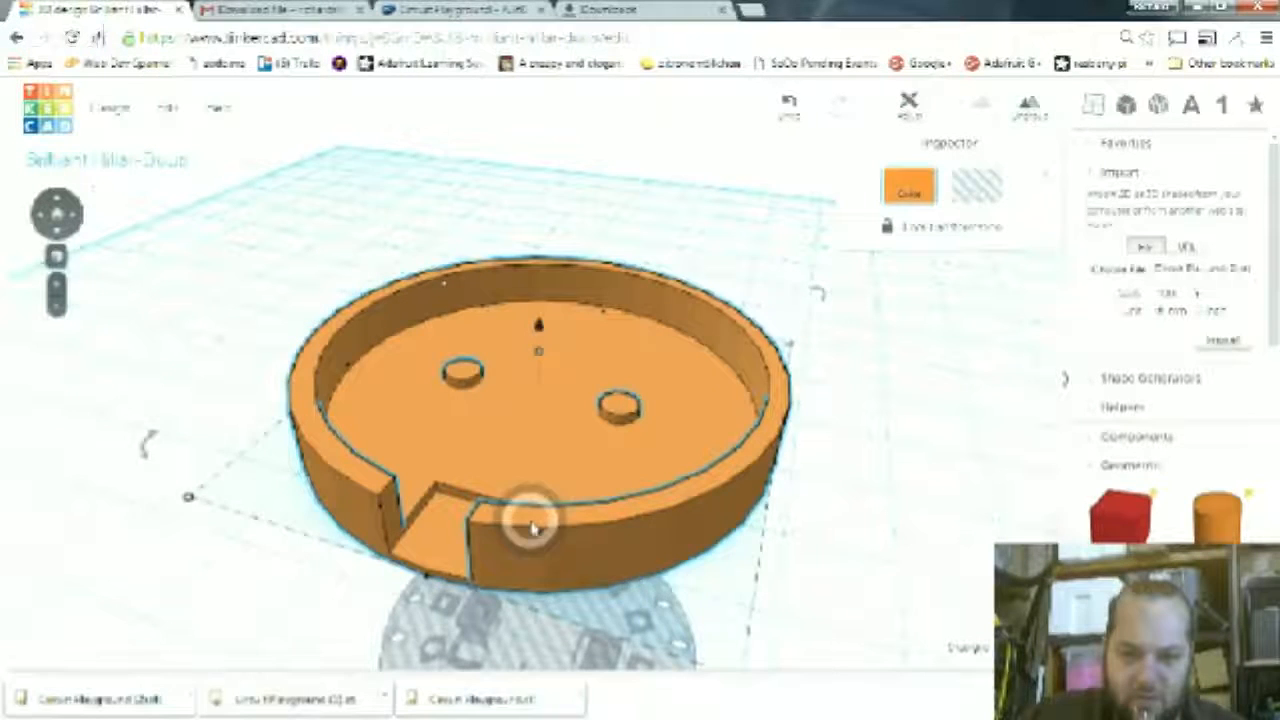
{"action": "left_click", "coordinate": [542, 530]}
{"action": "left_click", "coordinate": [543, 531]}
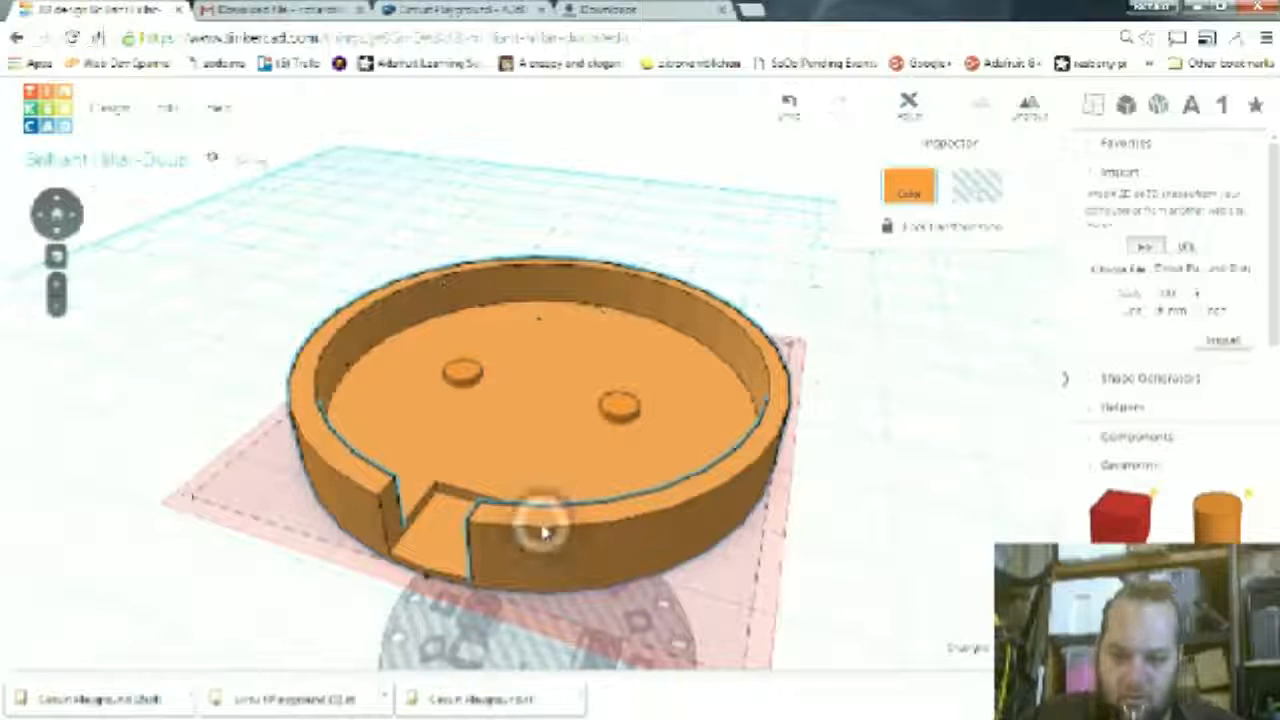
{"action": "left_click", "coordinate": [551, 526]}
{"action": "left_click", "coordinate": [553, 517]}
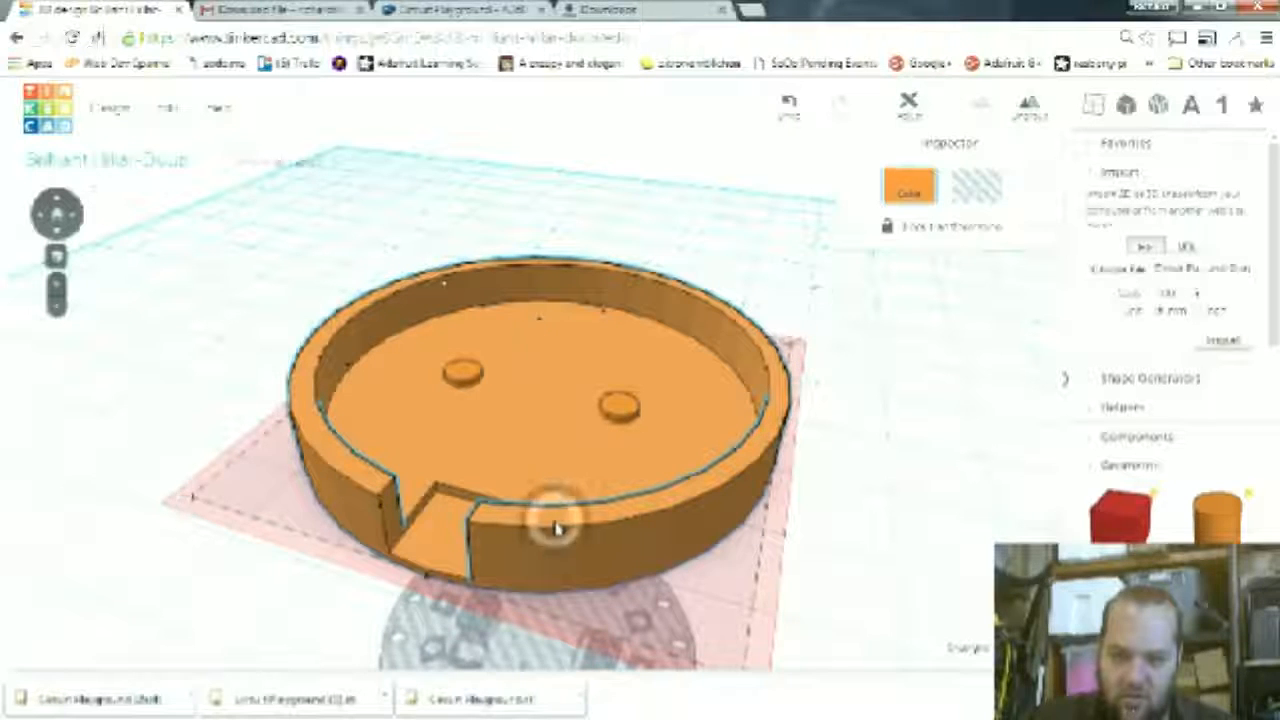
{"action": "left_click", "coordinate": [582, 533]}
{"action": "left_click", "coordinate": [574, 528]}
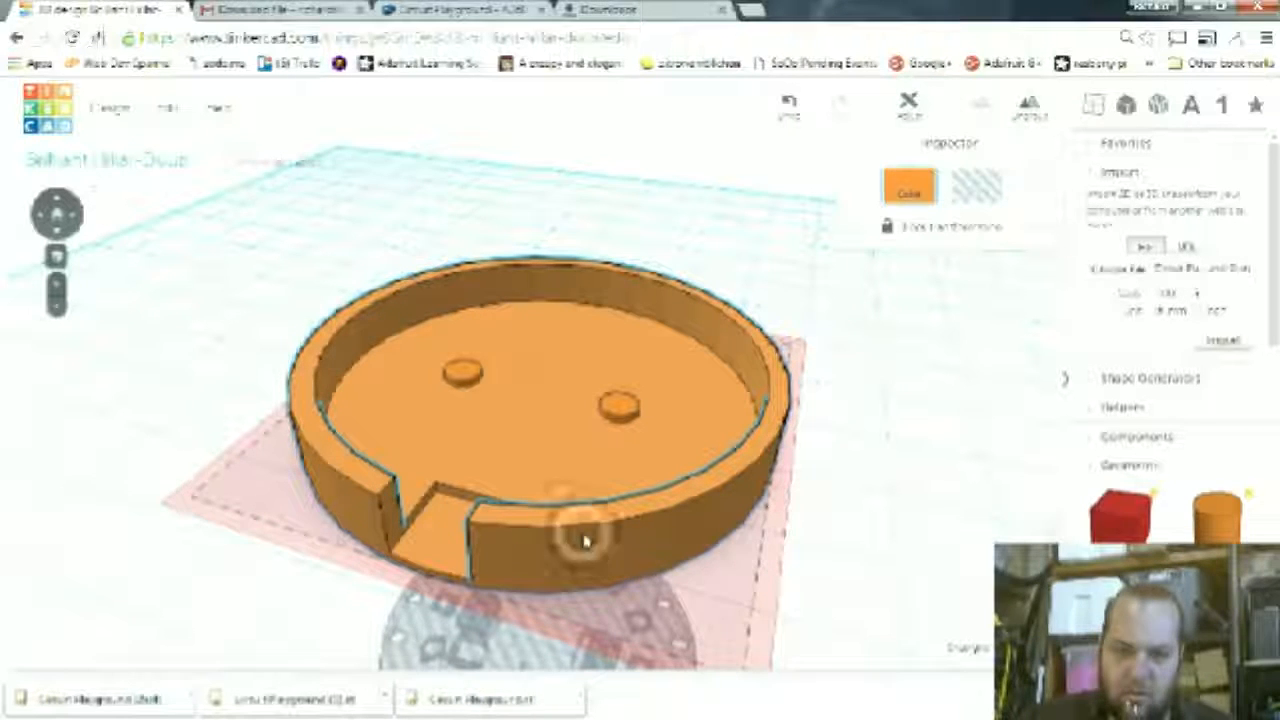
{"action": "left_click", "coordinate": [866, 478]}
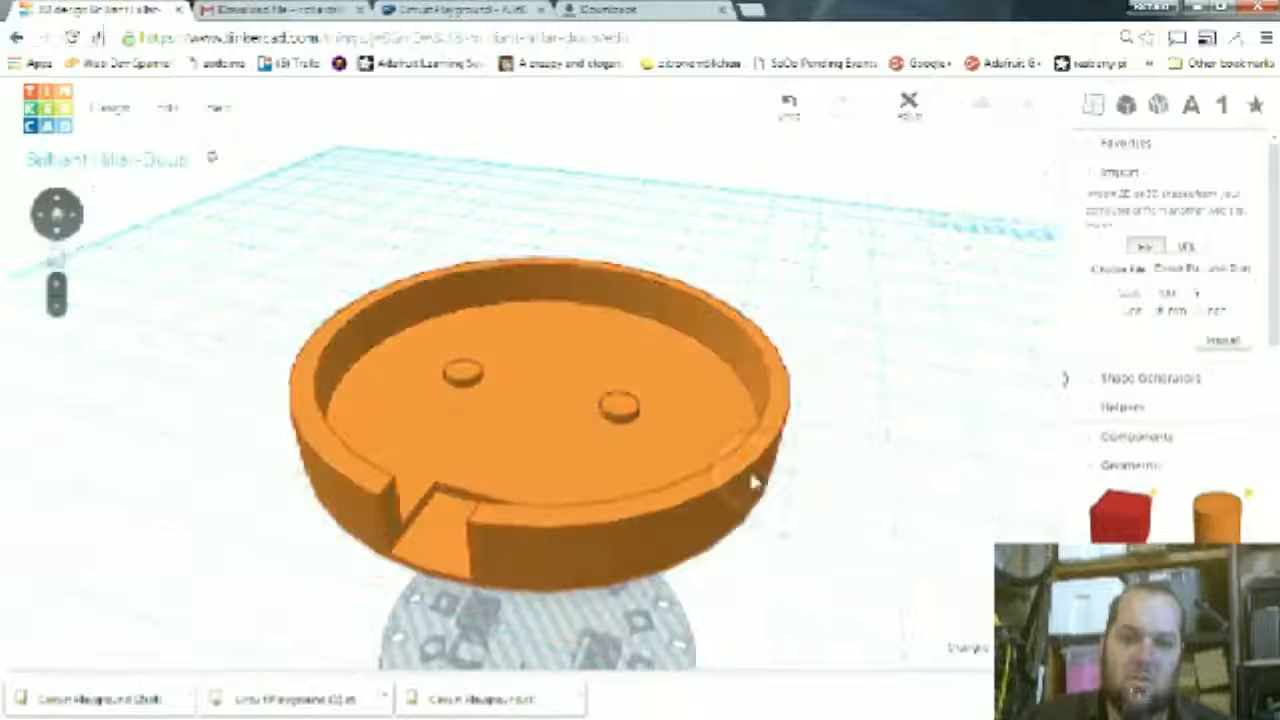
- Ungroup the original case to free its connector hole, and open the nested case group to reach the outer cylinder and cavity hole
{"action": "left_click", "coordinate": [638, 521]}
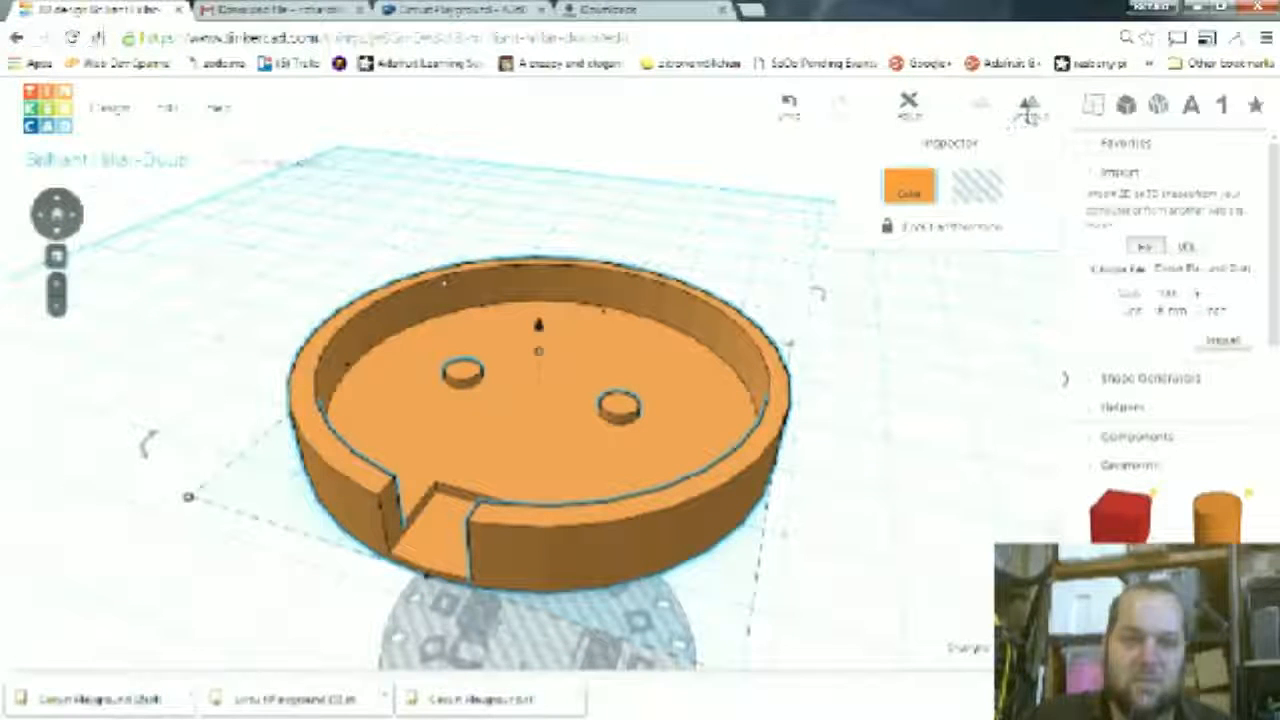
{"action": "left_click", "coordinate": [1025, 115]}
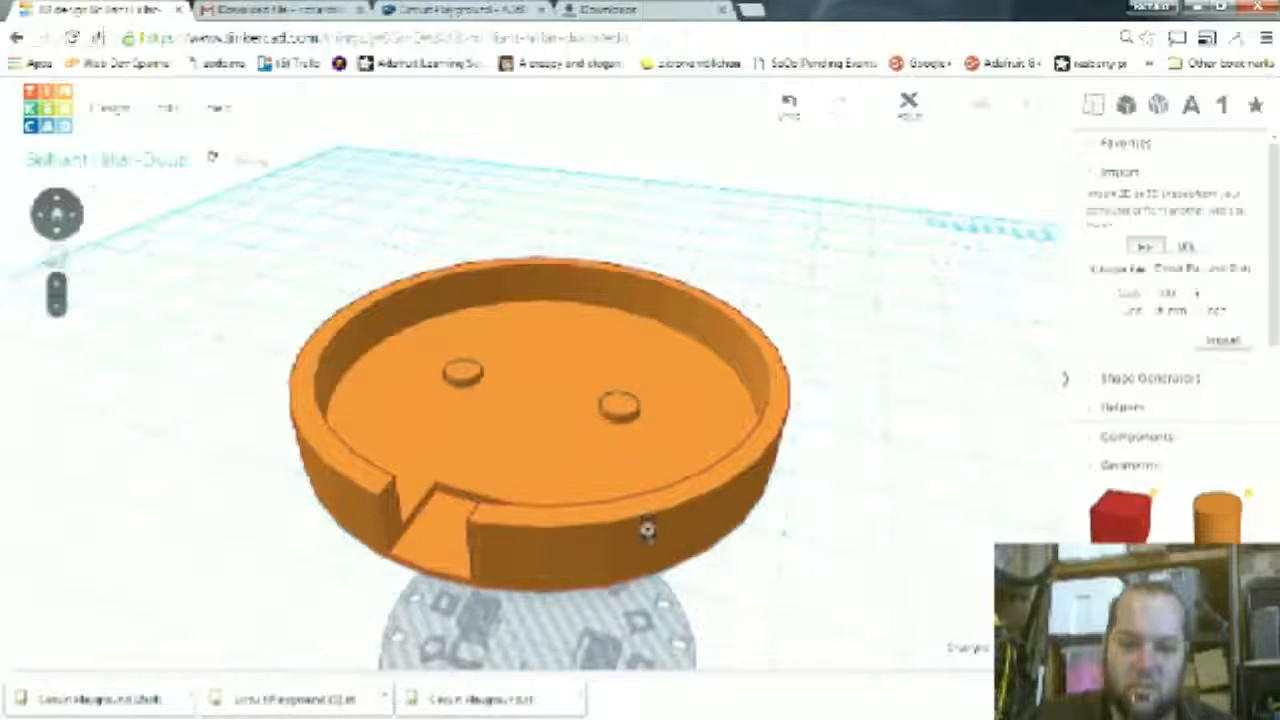
{"action": "left_click", "coordinate": [646, 528]}
{"action": "left_click", "coordinate": [641, 528]}
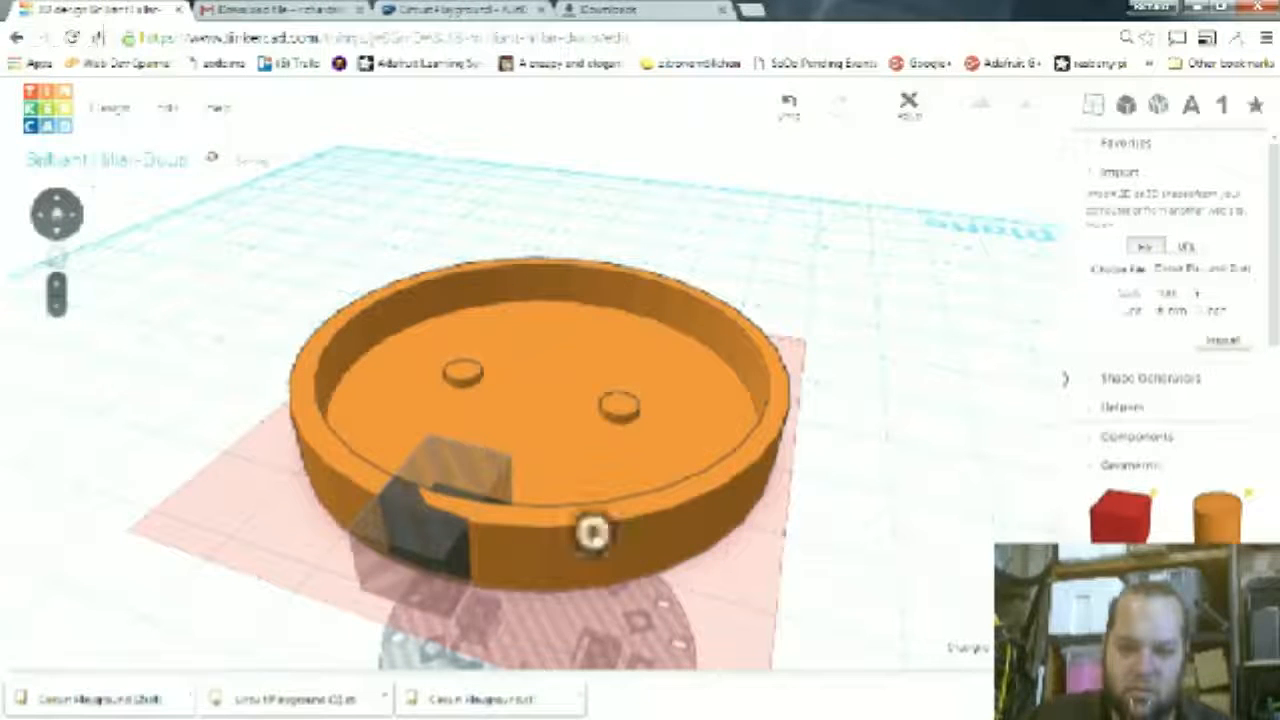
{"action": "left_click", "coordinate": [593, 533]}
{"action": "key", "text": "ctrl+g"}
{"action": "left_click", "coordinate": [1028, 106]}
{"action": "left_click", "coordinate": [646, 525]}
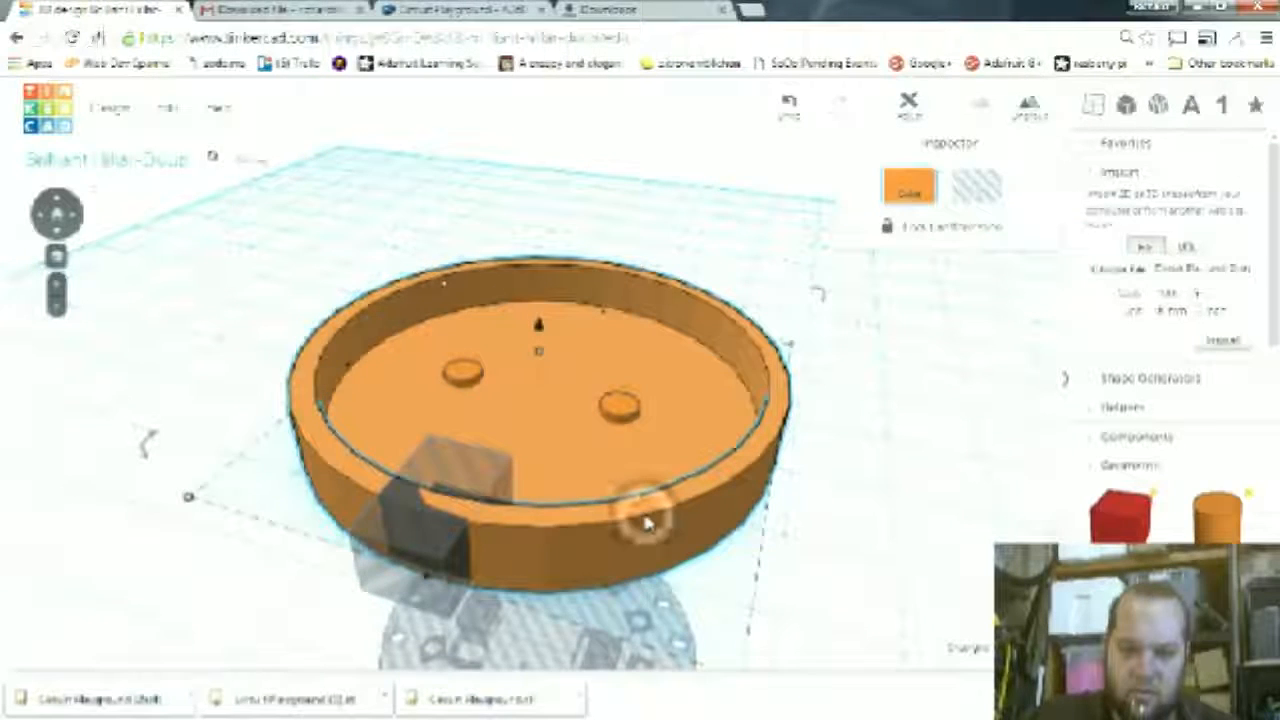
{"action": "key", "text": "ctrl+shift+g"}
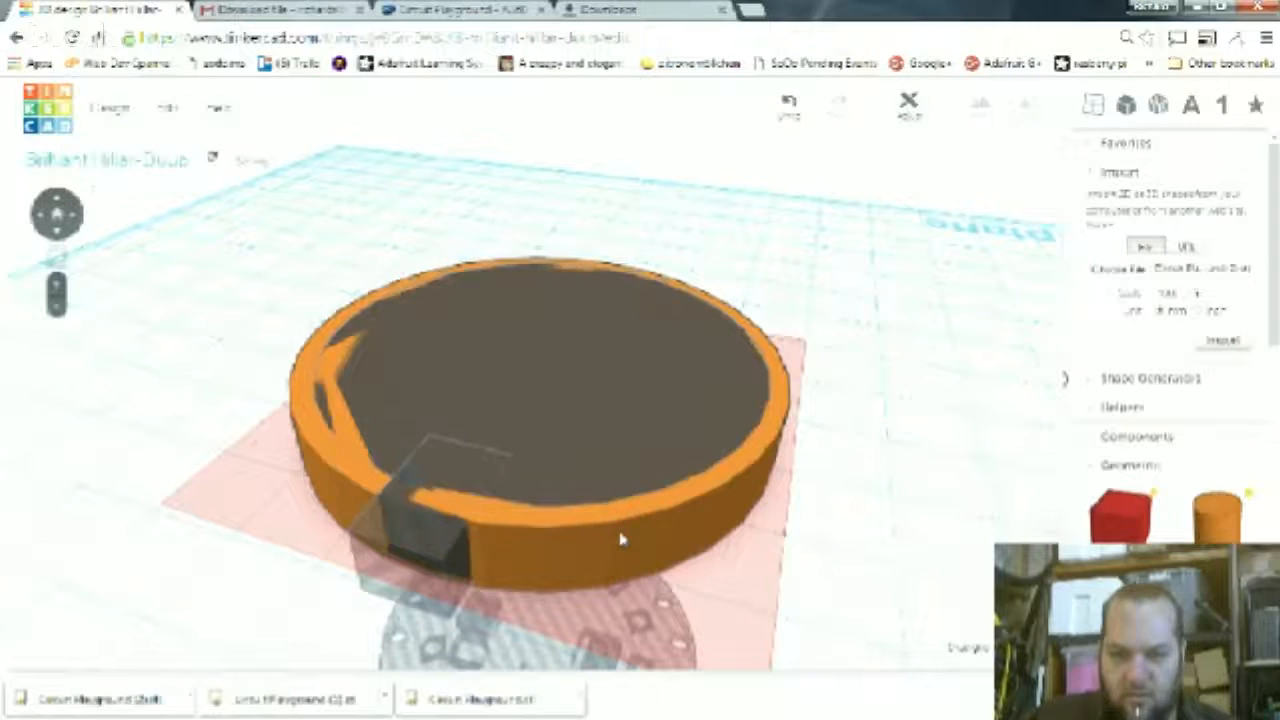
{"action": "left_click", "coordinate": [621, 540]}
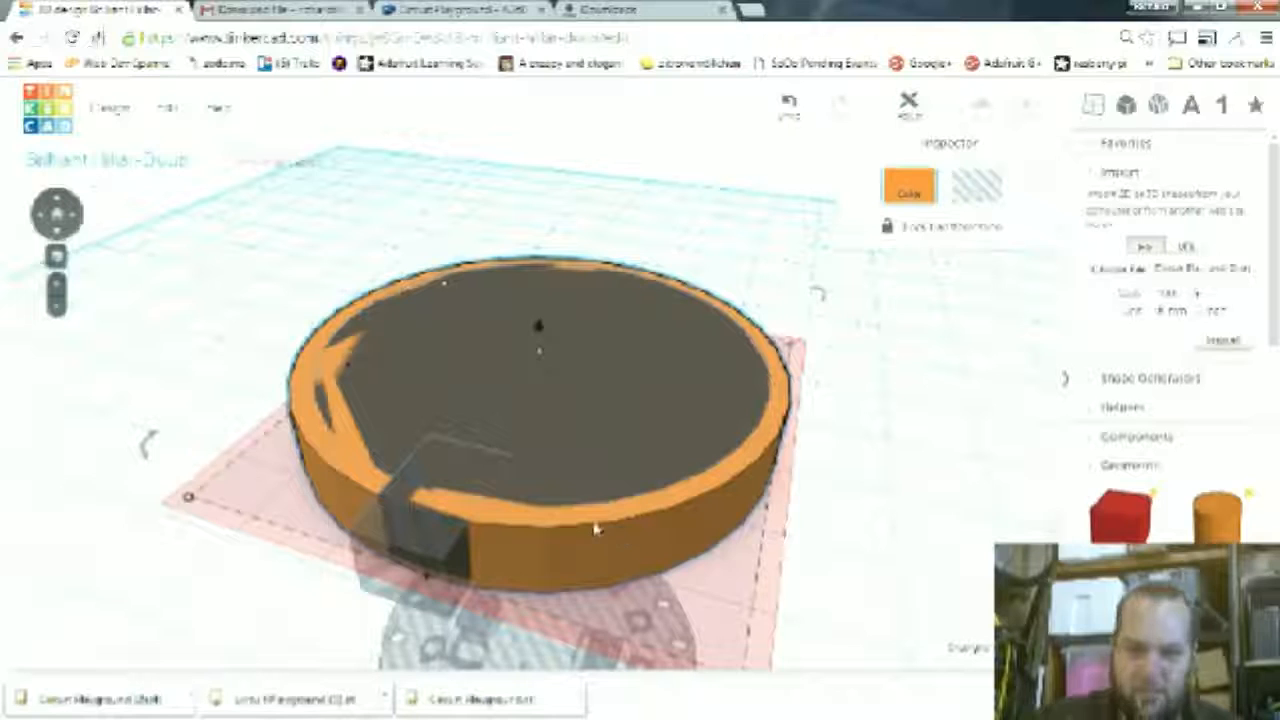
- Raise the height of the case's outer cylinder on its own to make the case taller
{"action": "mouse_move", "coordinate": [538, 356]}
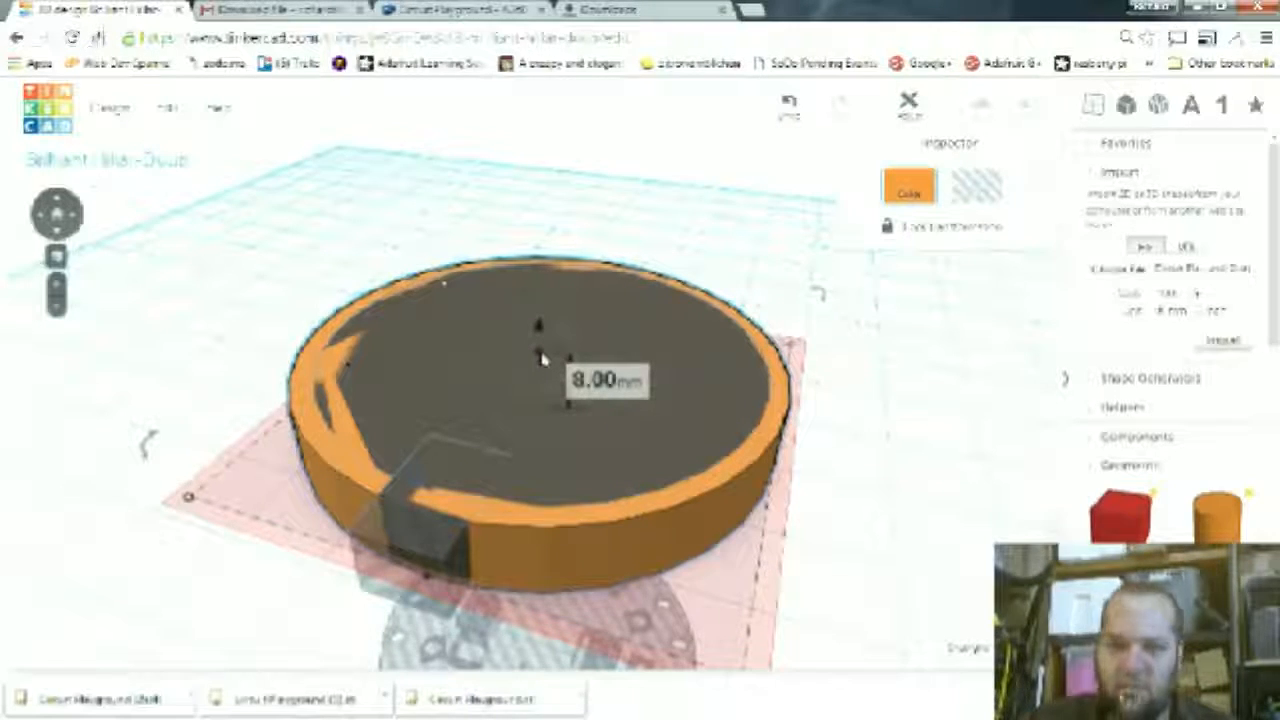
{"action": "left_click_drag", "start_coordinate": [541, 361], "coordinate": [536, 309]}
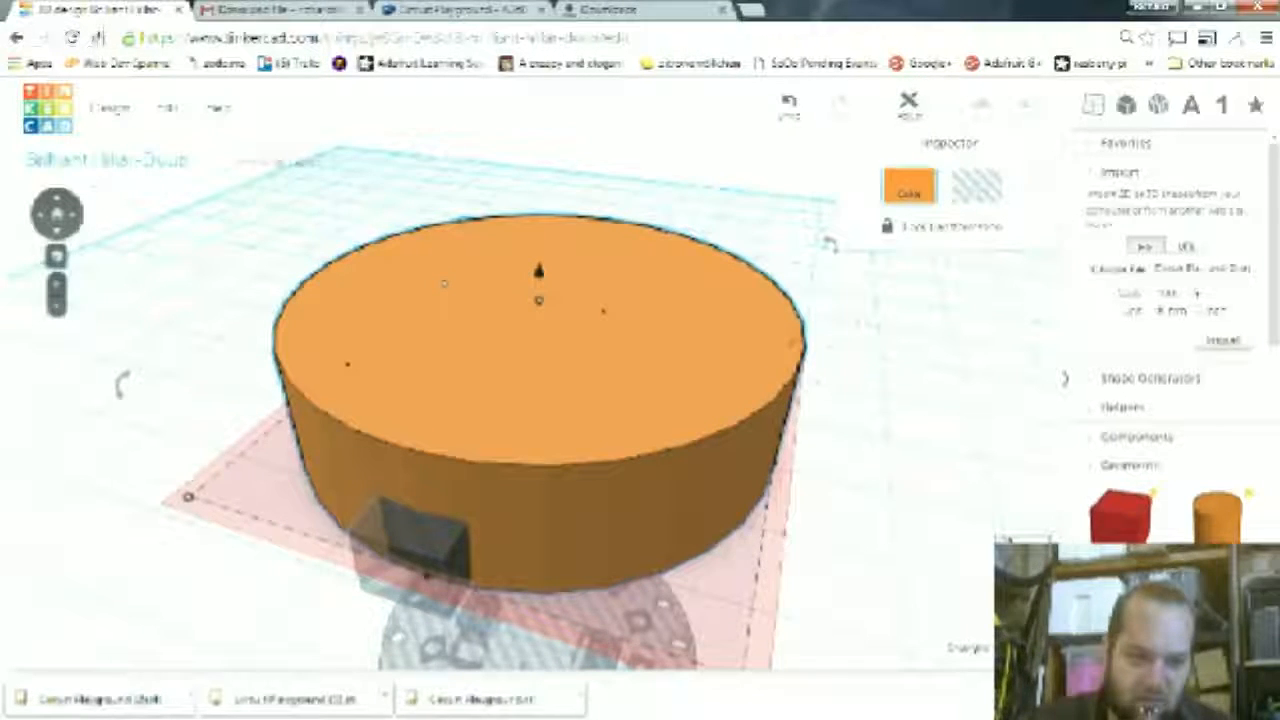
{"action": "left_click_drag", "start_coordinate": [539, 309], "coordinate": [754, 306]}
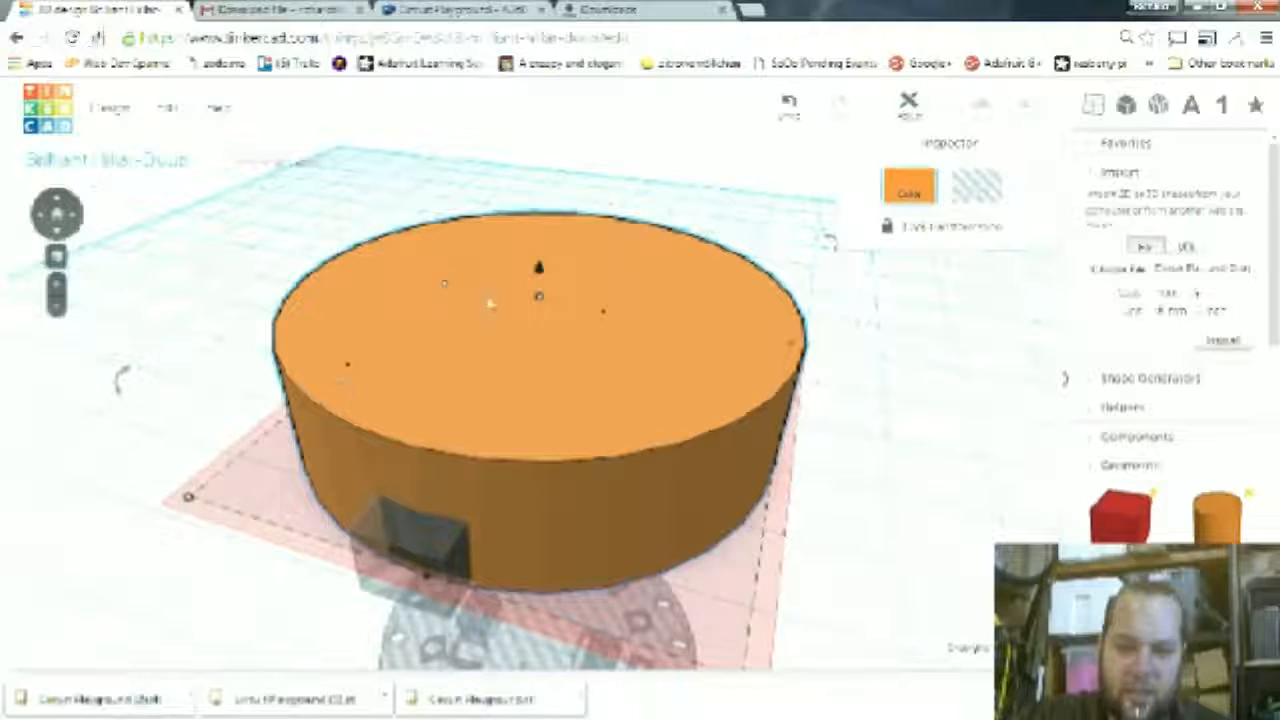
{"action": "left_click", "coordinate": [886, 456]}
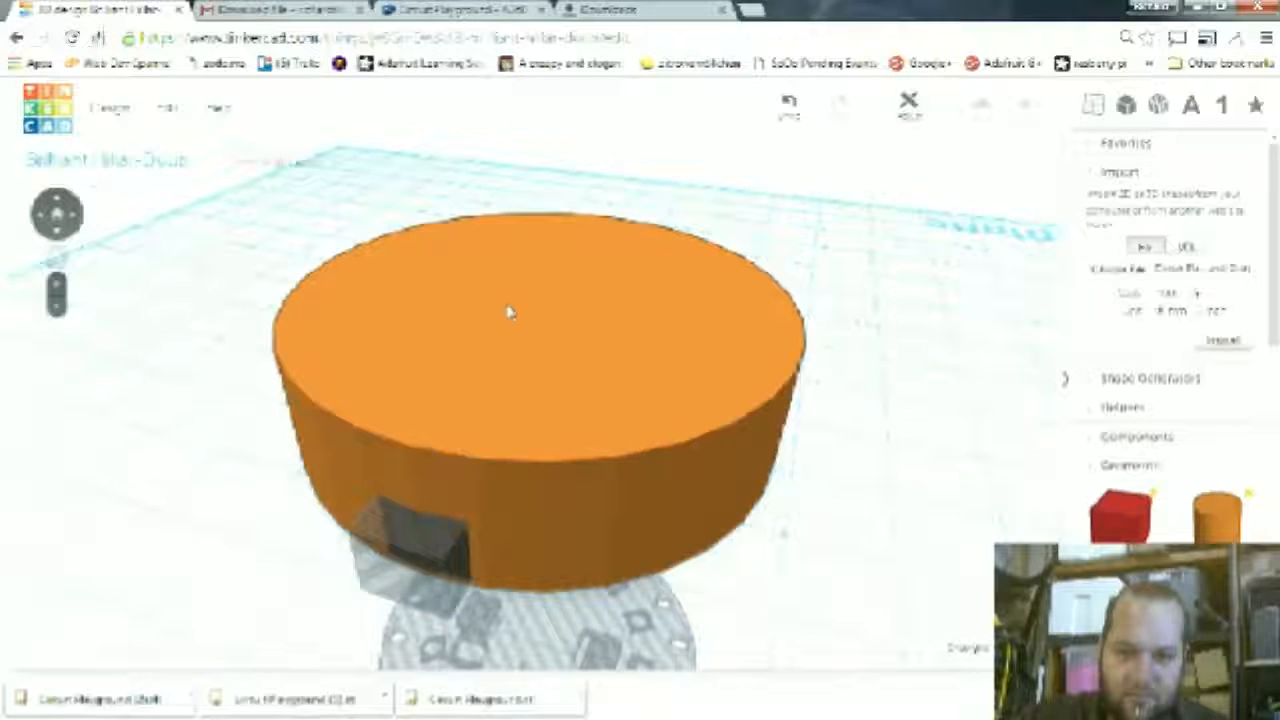
- Try to reduce the height of the whole taller case group, and undo both height changes
{"action": "left_click", "coordinate": [534, 275]}
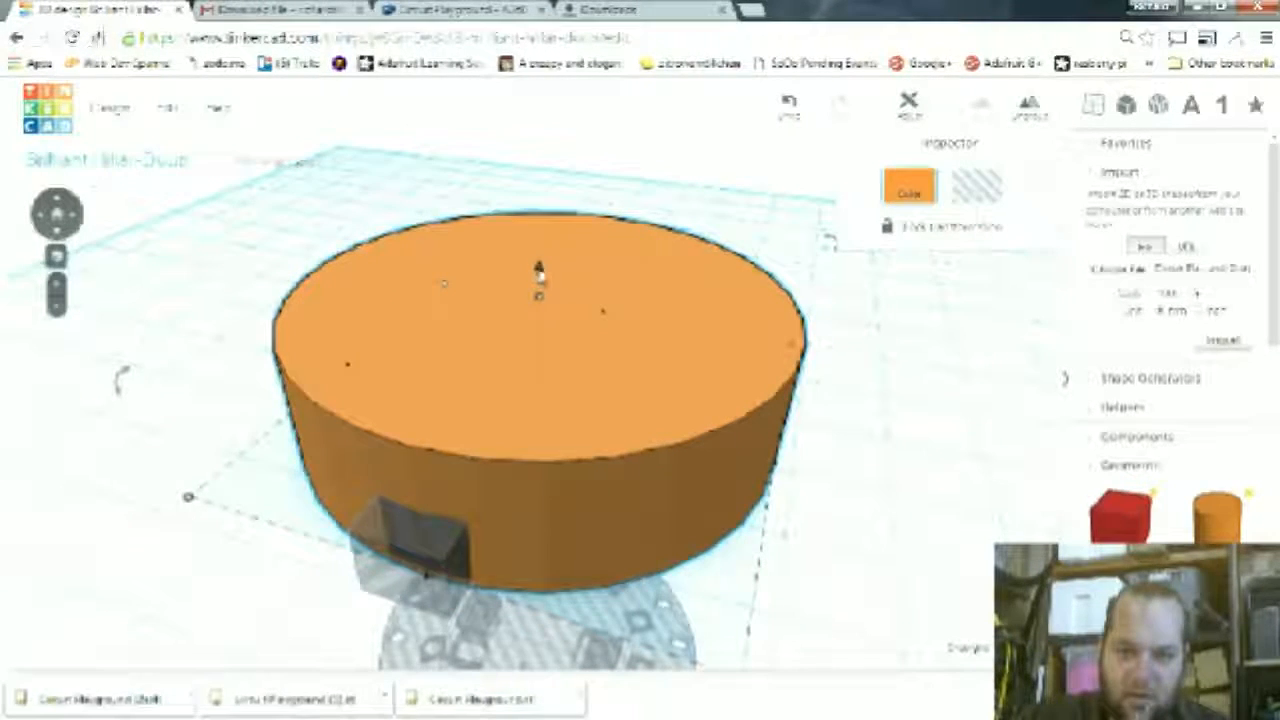
{"action": "mouse_move", "coordinate": [543, 297]}
{"action": "left_click_drag", "start_coordinate": [547, 390], "coordinate": [576, 410]}
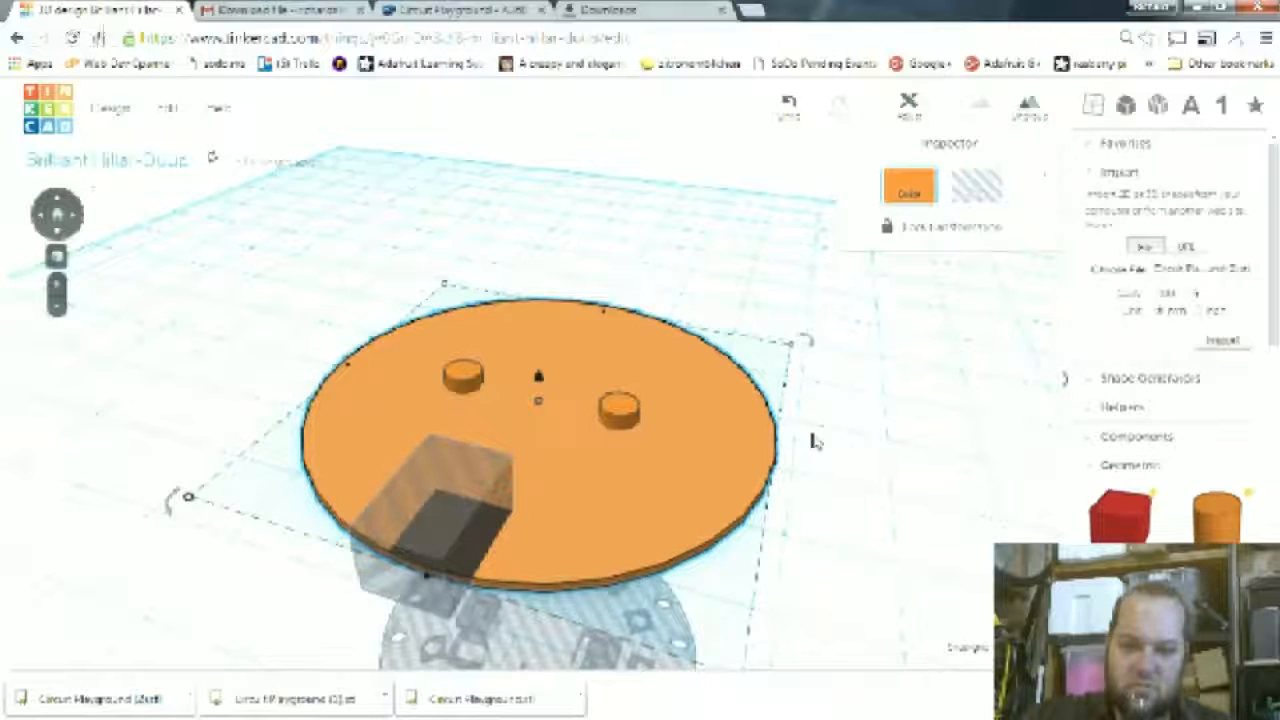
{"action": "key", "text": "ctrl+z"}
{"action": "left_click", "coordinate": [640, 428]}
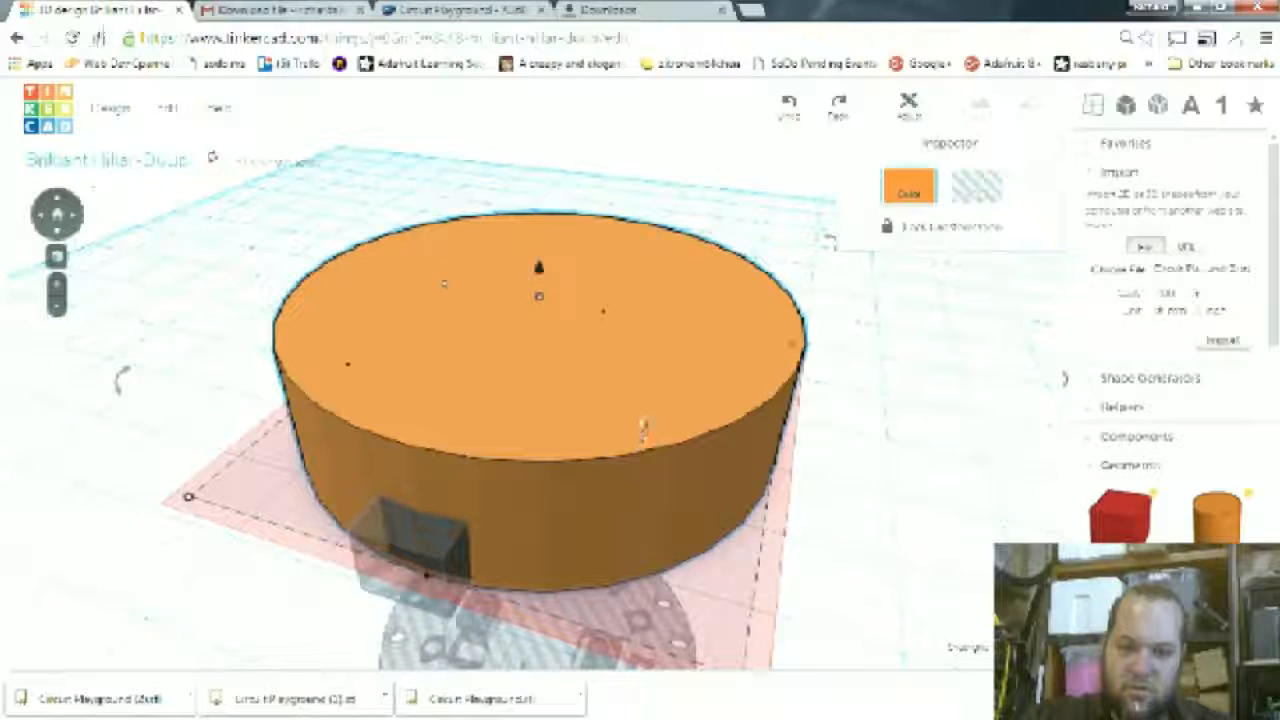
{"action": "key", "text": "ctrl+y"}
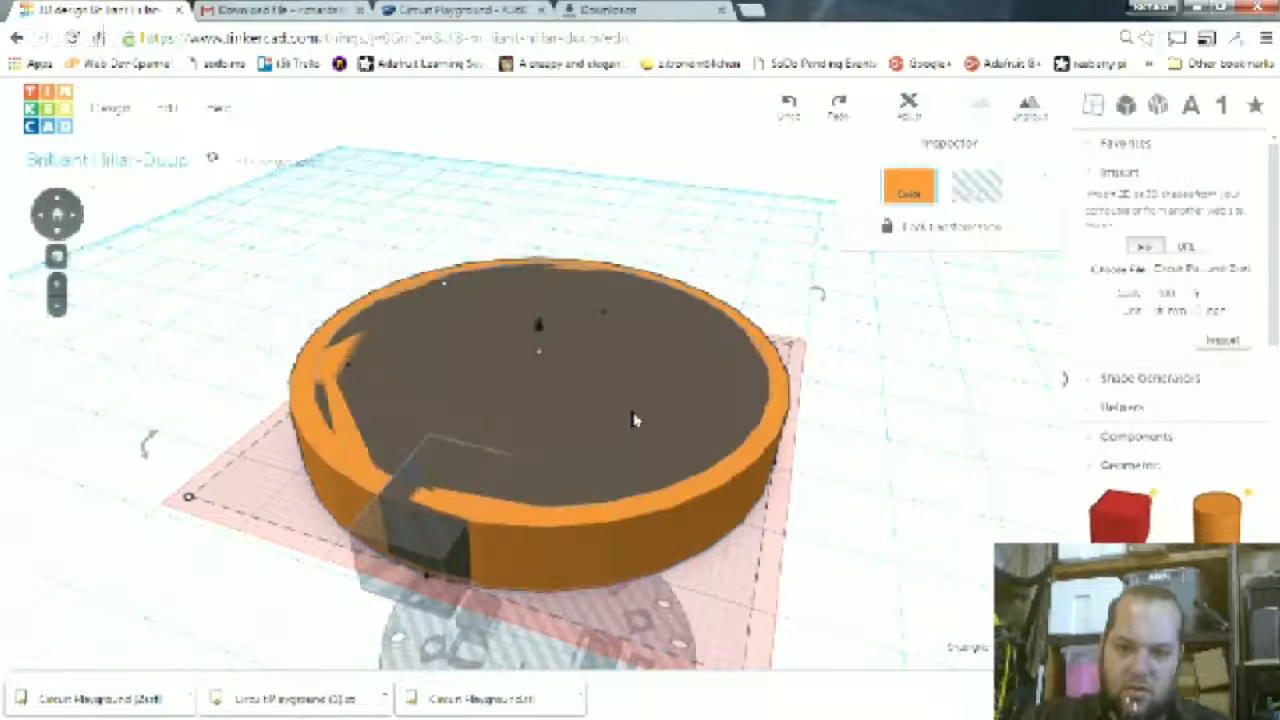
- Raise the cavity hole cylinder's height to about 25 mm inside the case group
{"action": "left_click", "coordinate": [557, 437]}
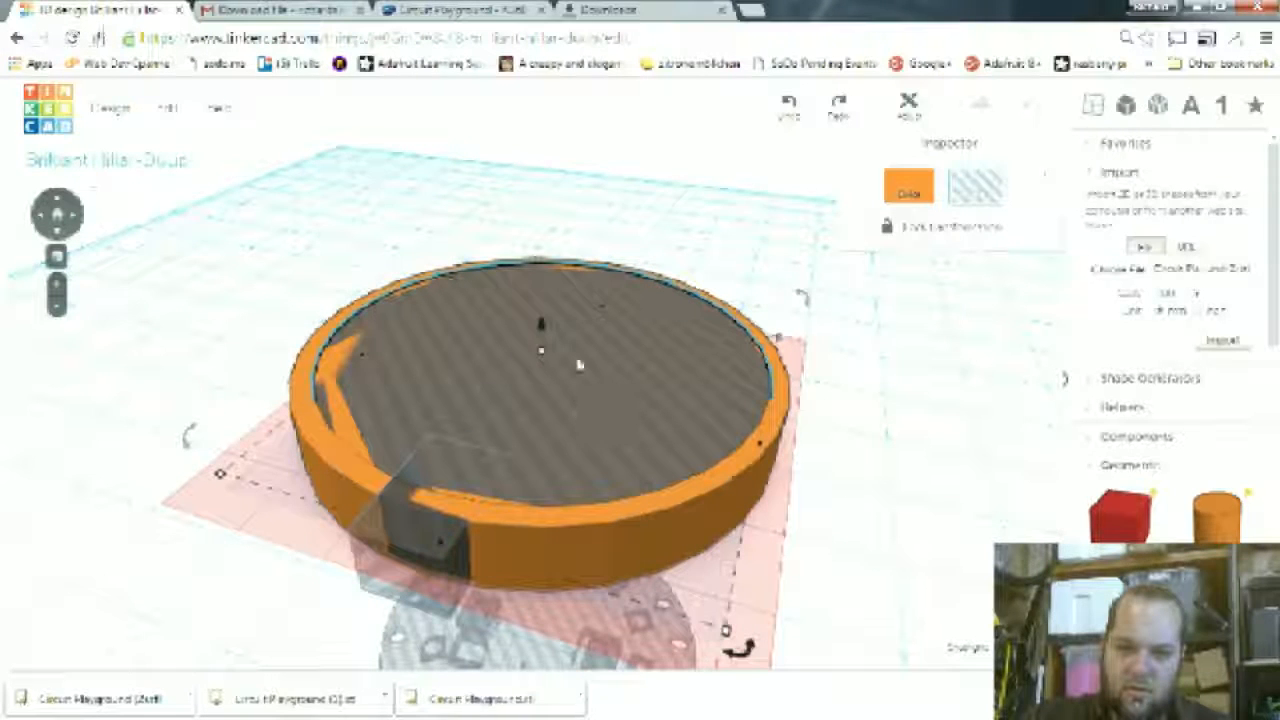
{"action": "left_click_drag", "start_coordinate": [541, 350], "coordinate": [513, 192]}
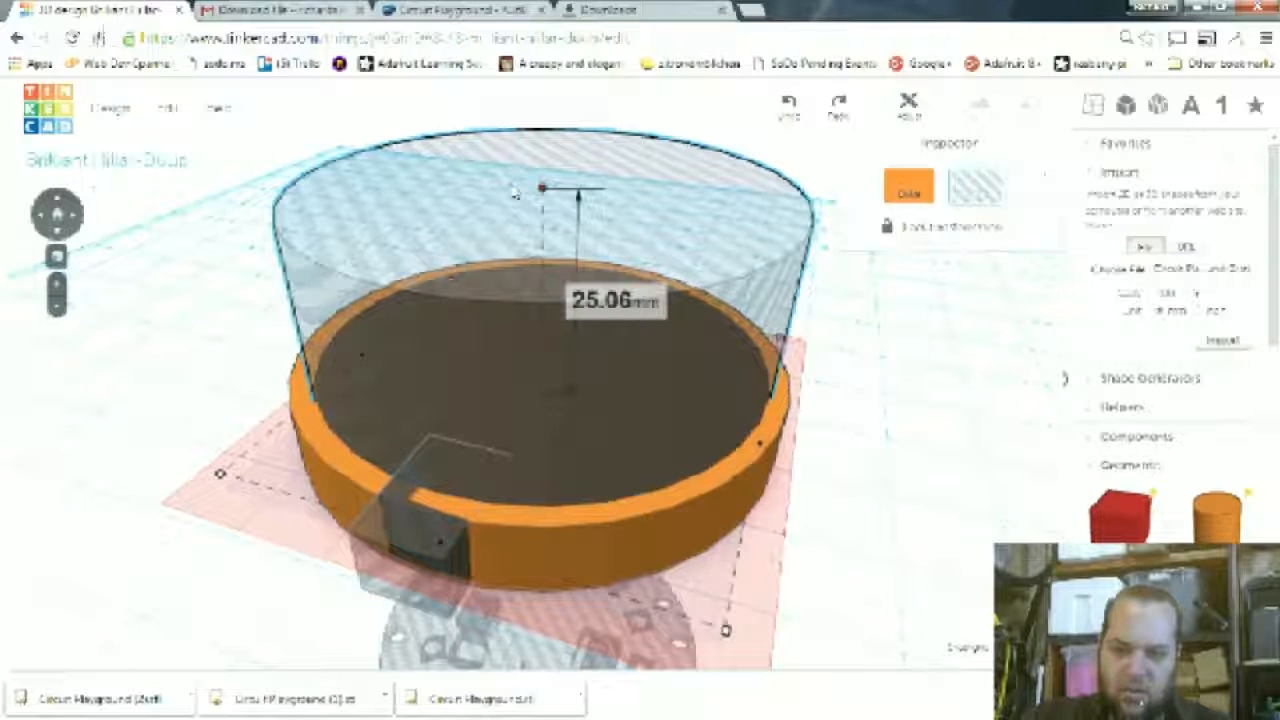
{"action": "left_click_drag", "start_coordinate": [513, 192], "coordinate": [514, 191]}
- Raise the outer cylinder's height for taller case walls, and lower the cavity hole's top closer to the new rim
{"action": "left_click", "coordinate": [534, 520]}
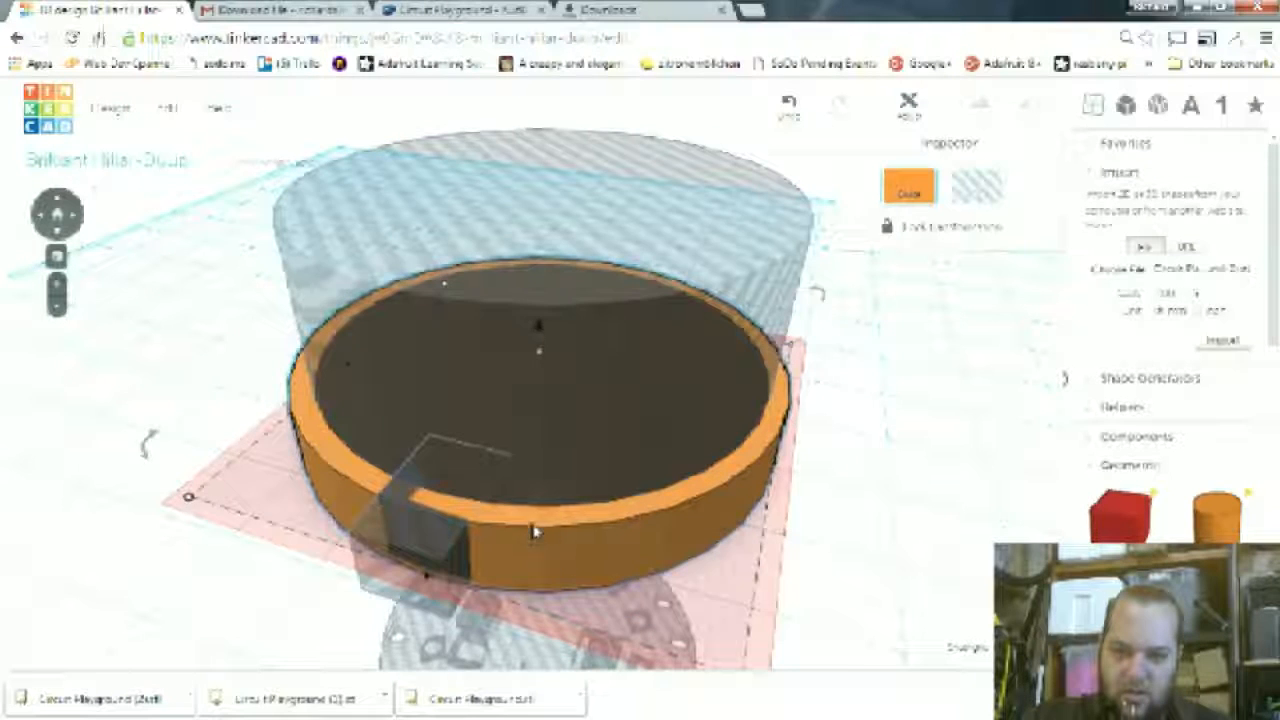
{"action": "mouse_move", "coordinate": [538, 352]}
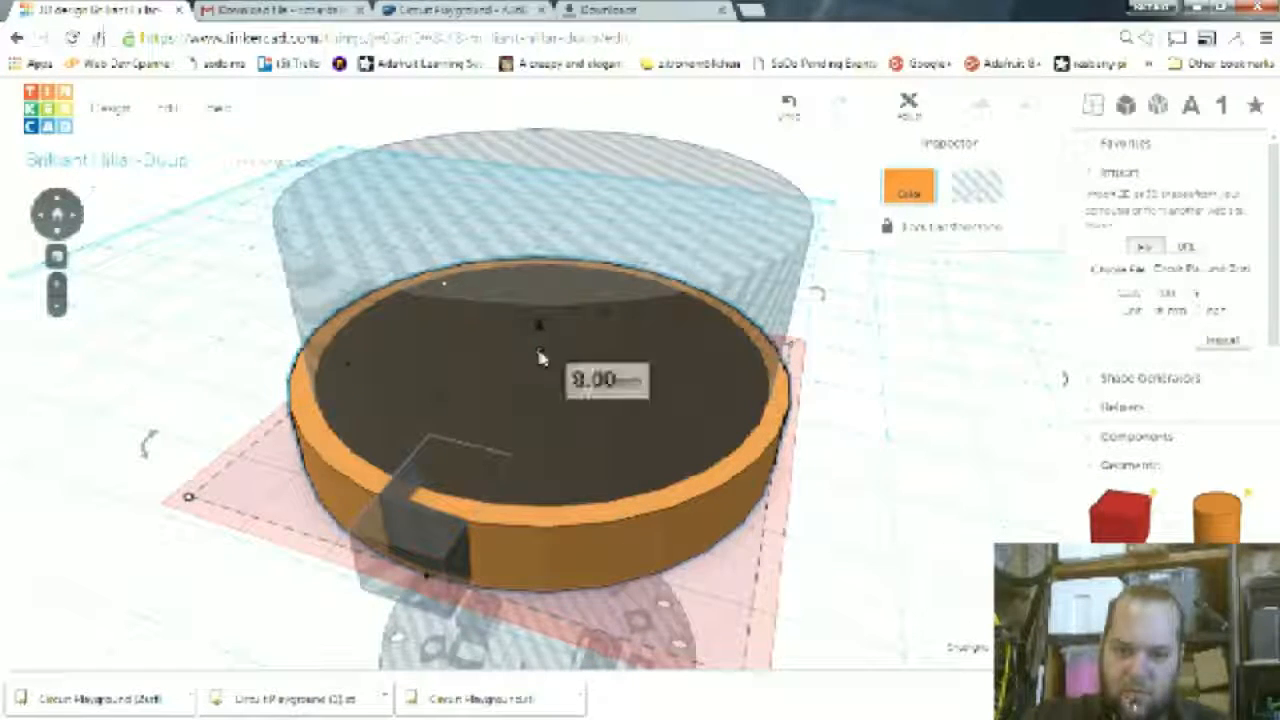
{"action": "mouse_move", "coordinate": [528, 313]}
{"action": "left_mouse_down"}
{"action": "mouse_move", "coordinate": [529, 289]}
{"action": "mouse_move", "coordinate": [530, 300]}
{"action": "left_mouse_up"}
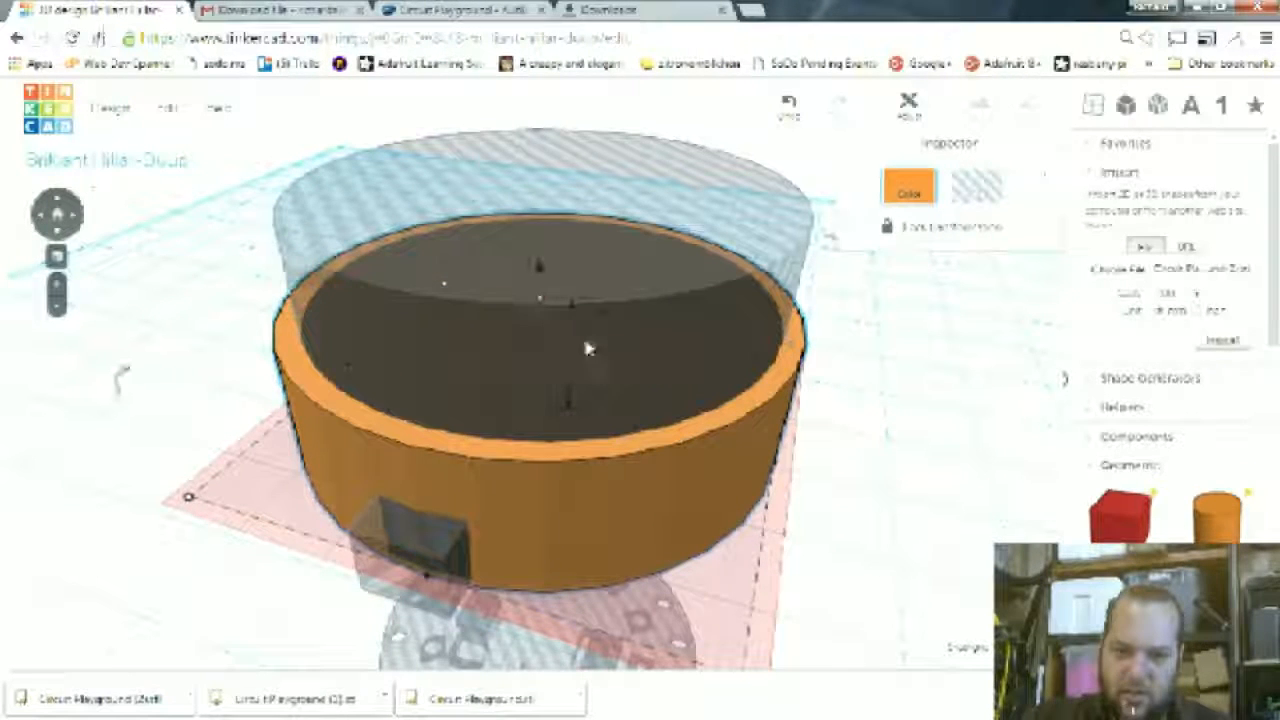
{"action": "left_click", "coordinate": [609, 290]}
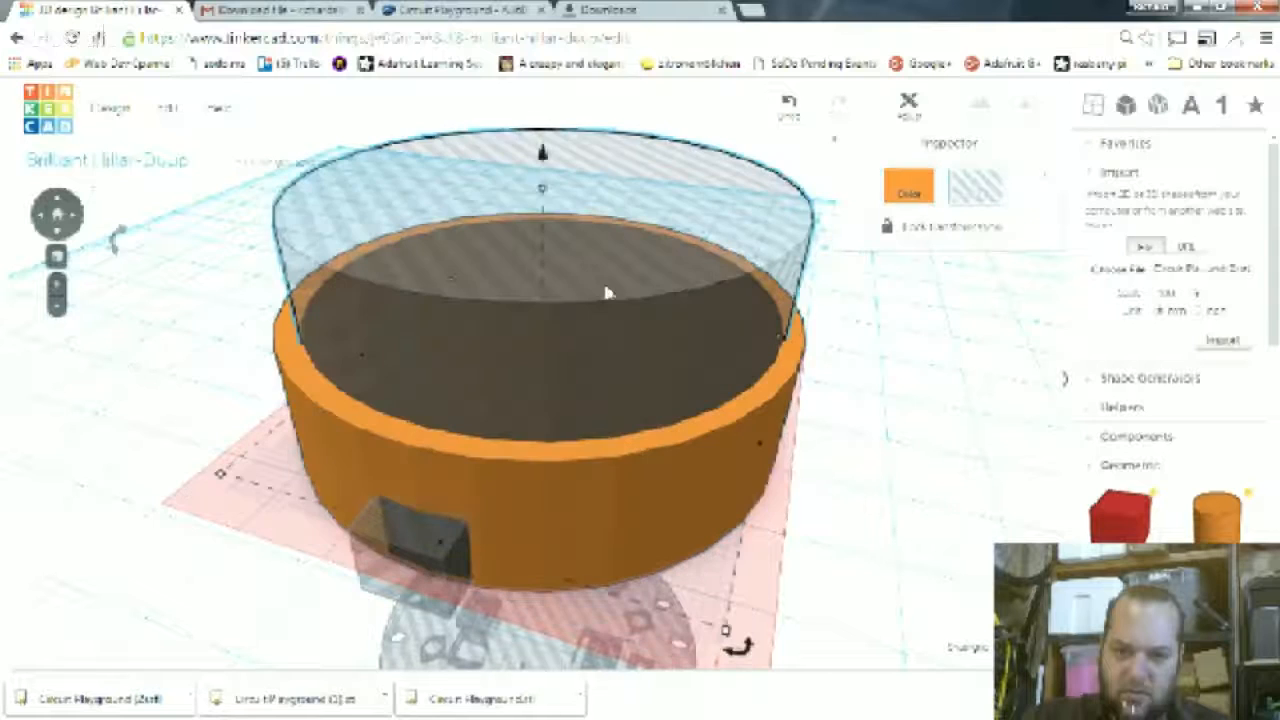
{"action": "left_click_drag", "start_coordinate": [543, 191], "coordinate": [540, 289]}
{"action": "left_click", "coordinate": [251, 256]}
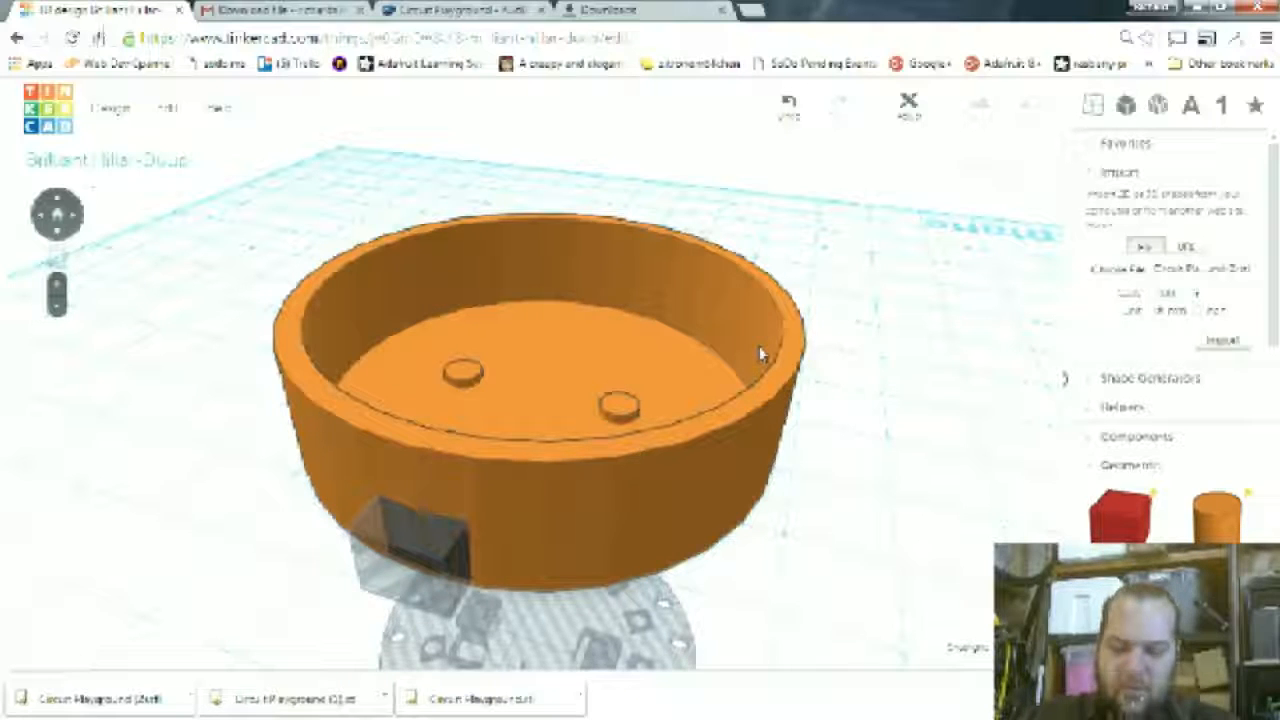
- Add a box to the workplane, raise it to the upper part of the case wall, and move it through the wall
{"action": "left_click_drag", "start_coordinate": [1120, 515], "coordinate": [238, 512]}
{"action": "left_click_drag", "start_coordinate": [222, 365], "coordinate": [212, 412]}
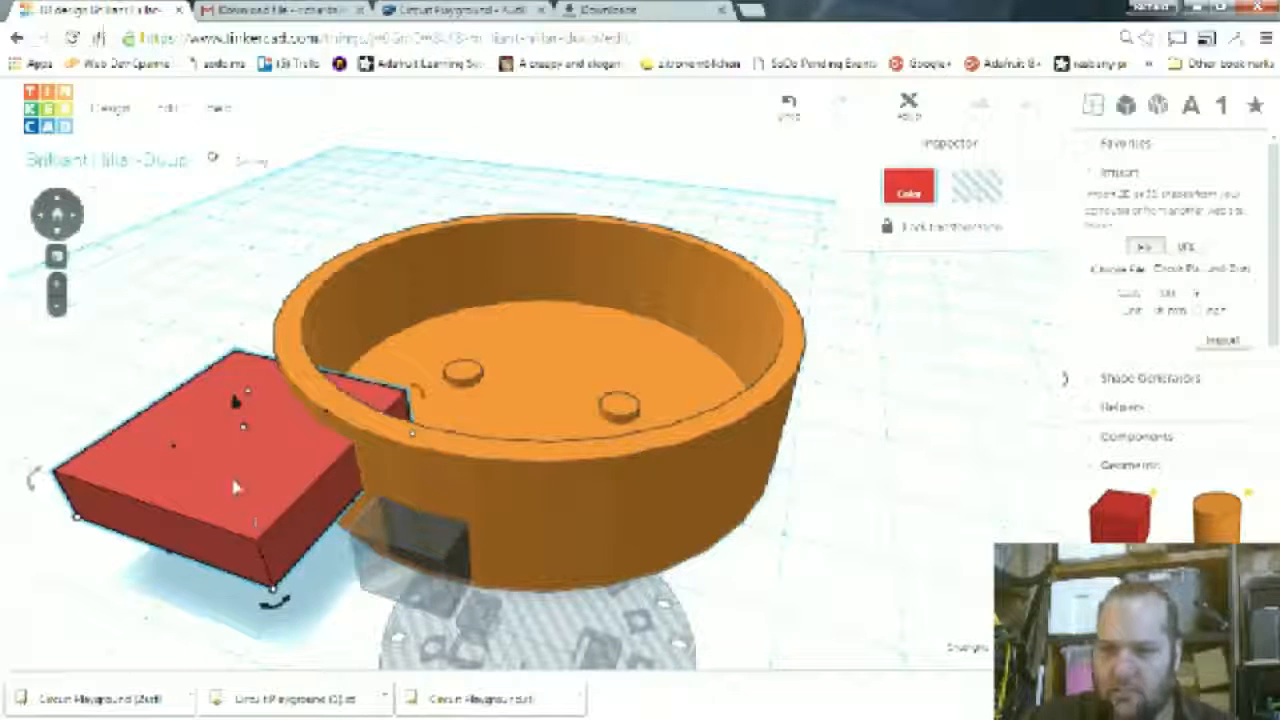
{"action": "left_click_drag", "start_coordinate": [262, 470], "coordinate": [477, 440]}
{"action": "right_click_drag", "start_coordinate": [791, 434], "coordinate": [804, 468]}
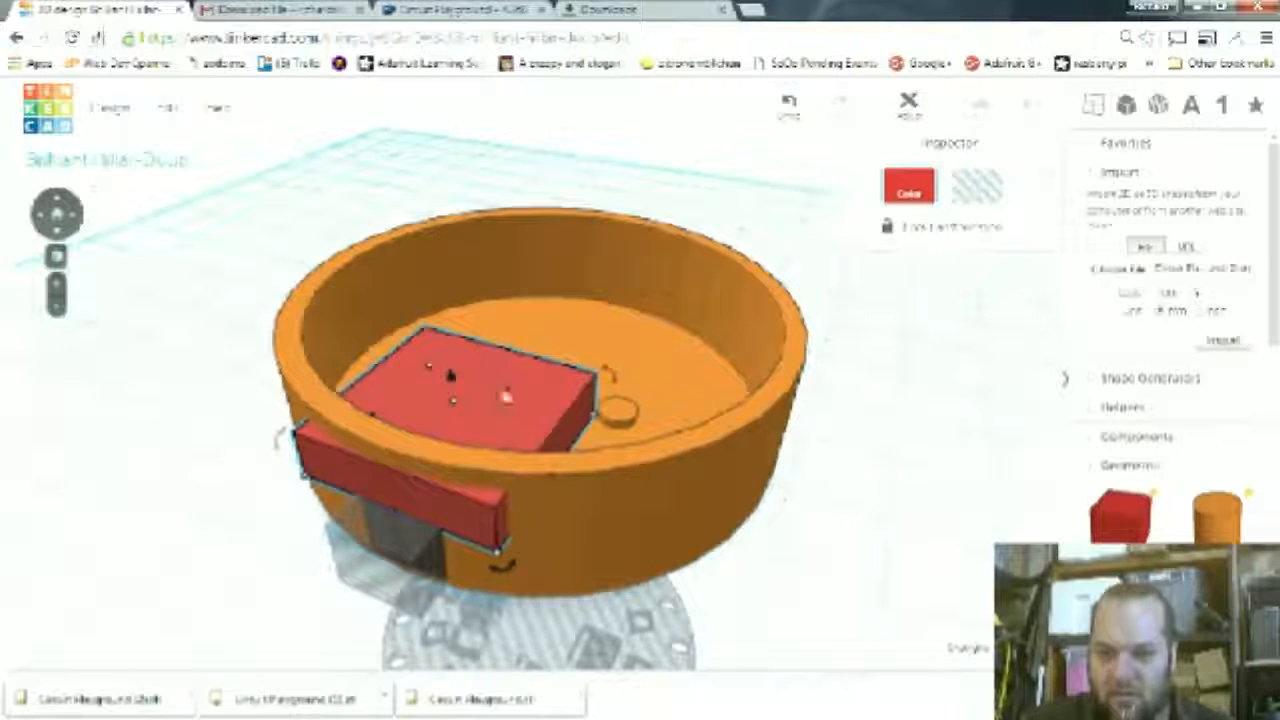
- Stretch the box lengthwise until it passes through both opposite case walls, and widen it for long slots
{"action": "mouse_move", "coordinate": [507, 392]}
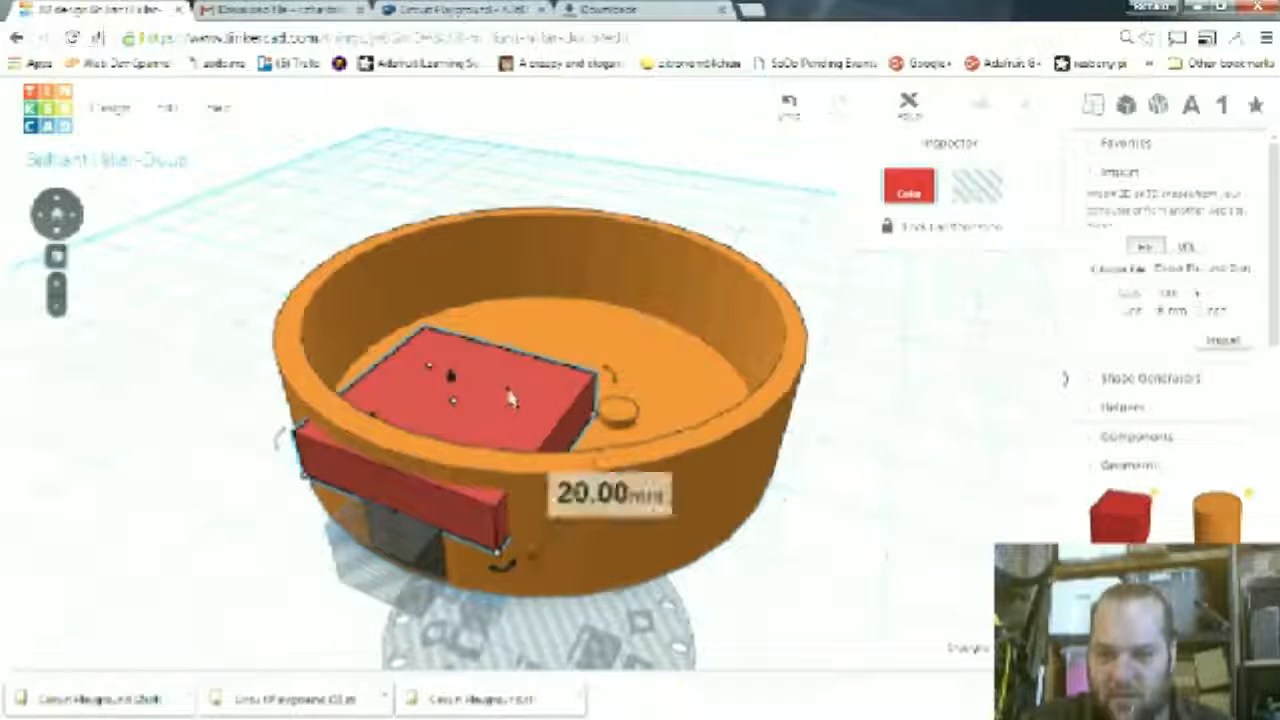
{"action": "left_click_drag", "start_coordinate": [507, 392], "coordinate": [674, 284]}
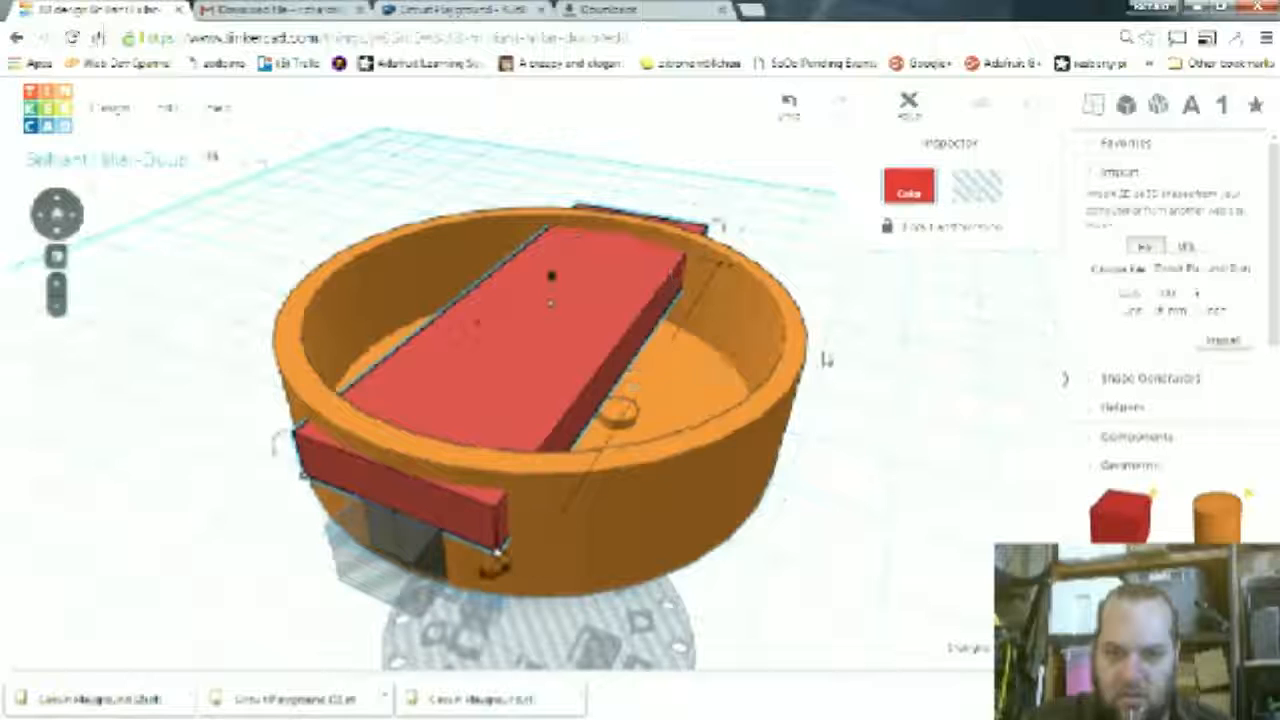
{"action": "right_click_drag", "start_coordinate": [710, 565], "coordinate": [606, 449]}
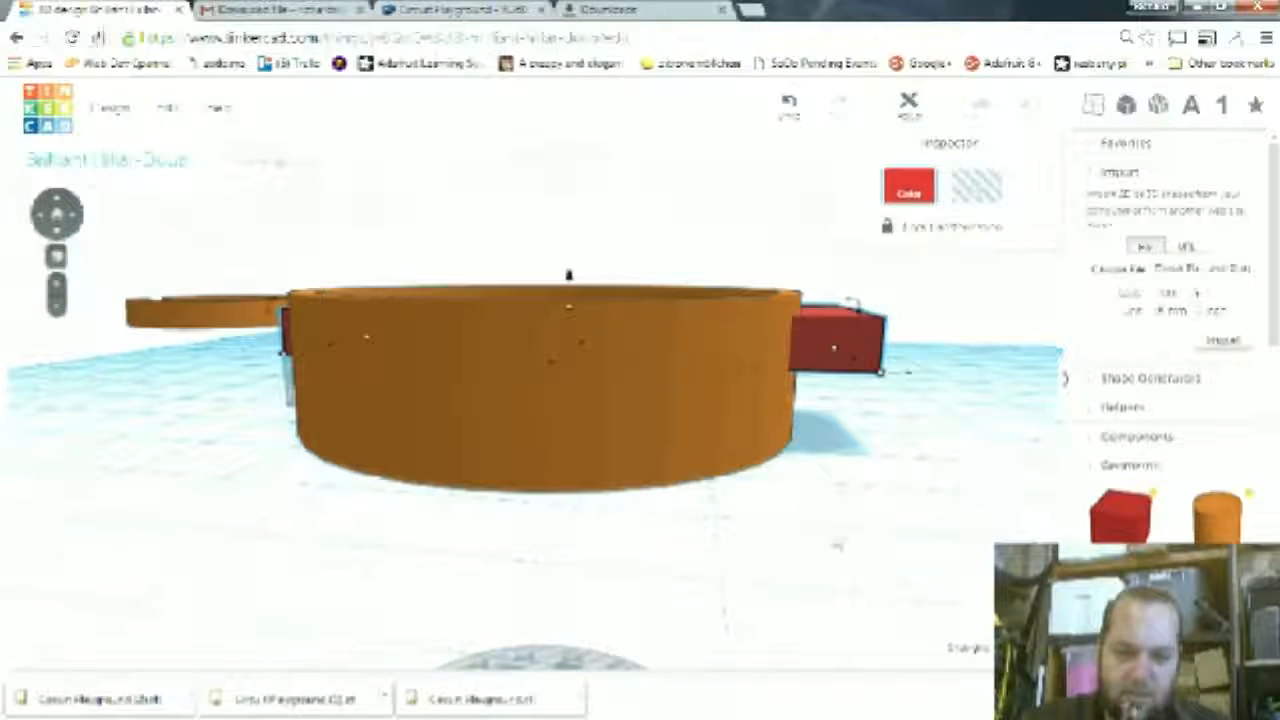
{"action": "mouse_move", "coordinate": [690, 583]}
{"action": "right_mouse_down"}
{"action": "mouse_move", "coordinate": [820, 591]}
{"action": "mouse_move", "coordinate": [680, 598]}
{"action": "right_mouse_up"}
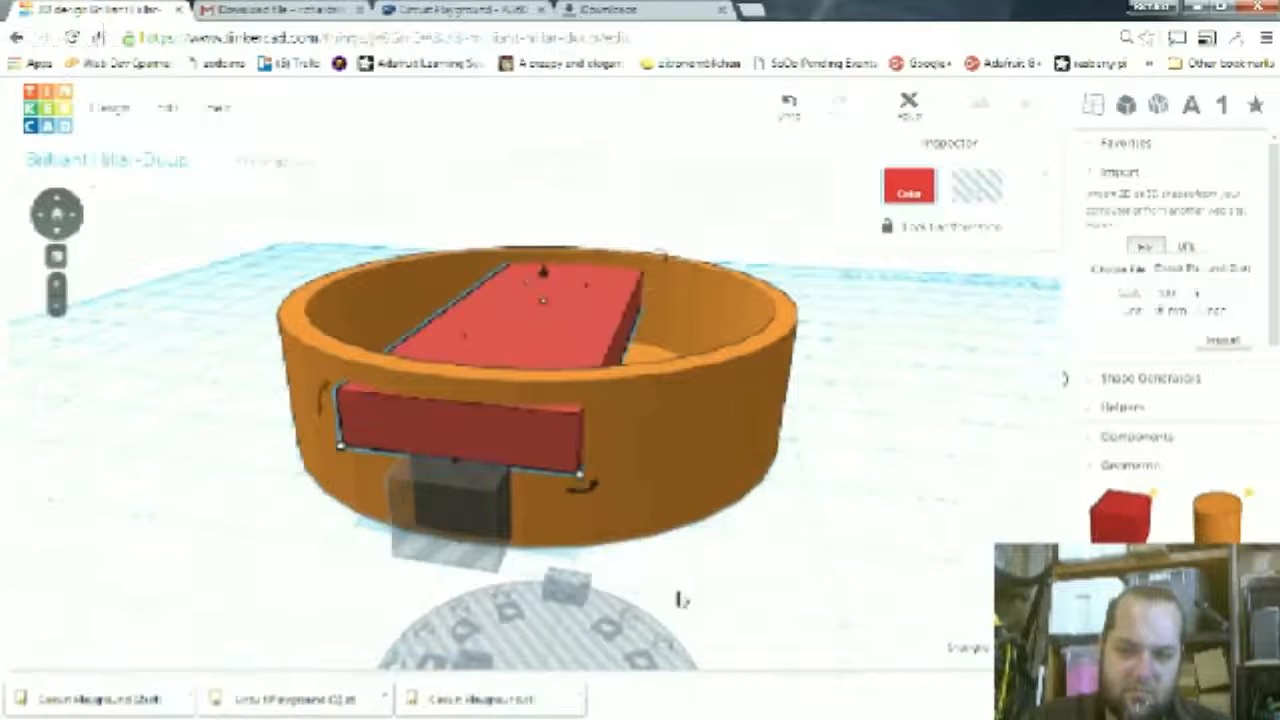
{"action": "right_click_drag", "start_coordinate": [349, 571], "coordinate": [340, 632]}
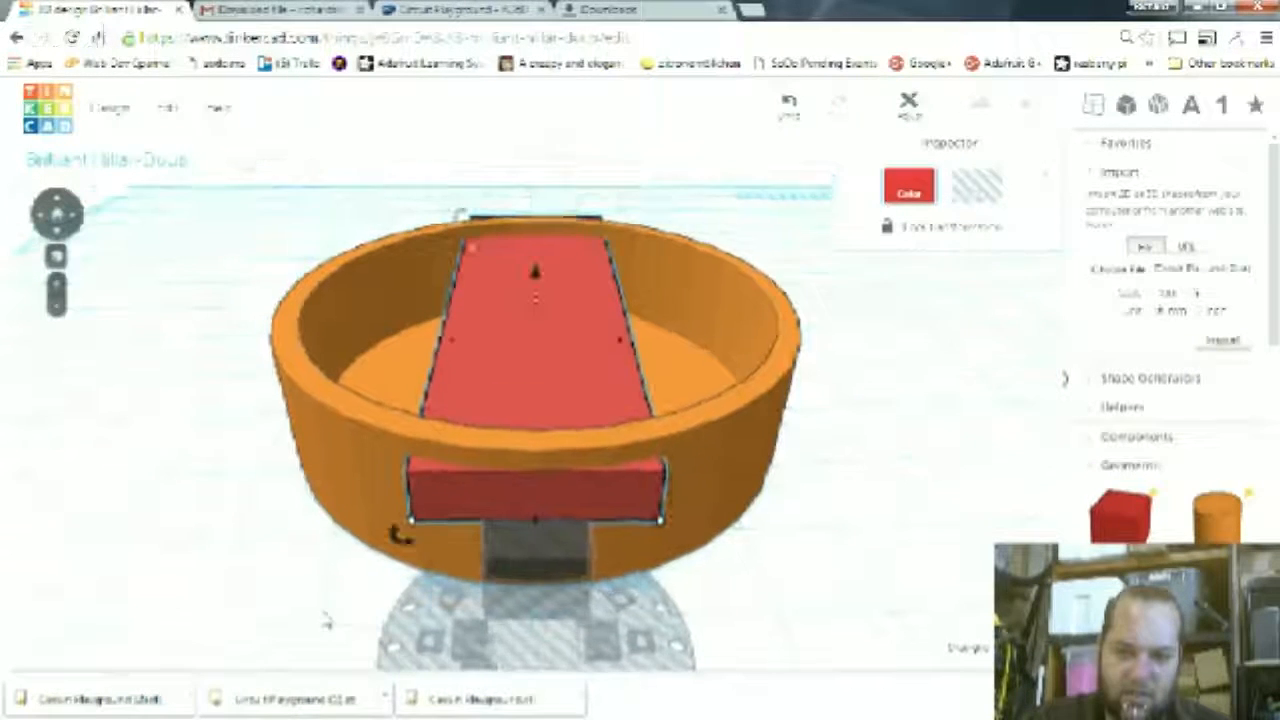
{"action": "right_click_drag", "start_coordinate": [897, 480], "coordinate": [876, 508]}
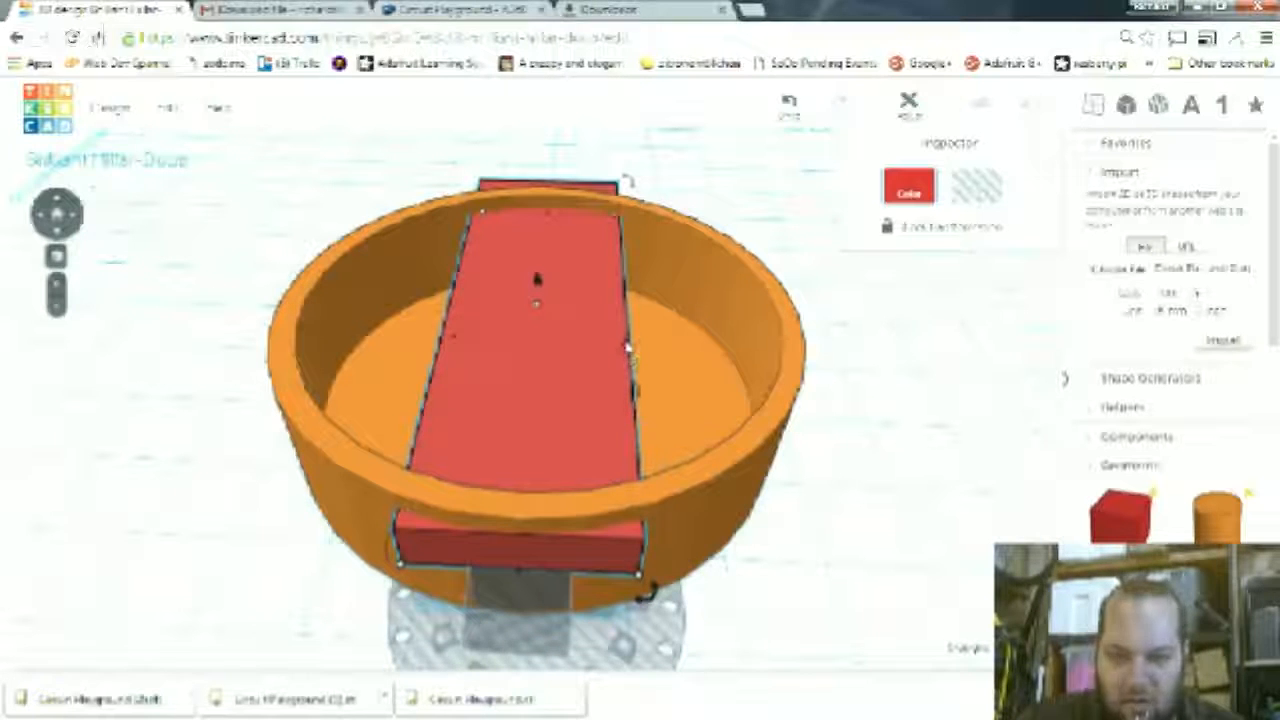
{"action": "left_click_drag", "start_coordinate": [626, 348], "coordinate": [752, 357]}
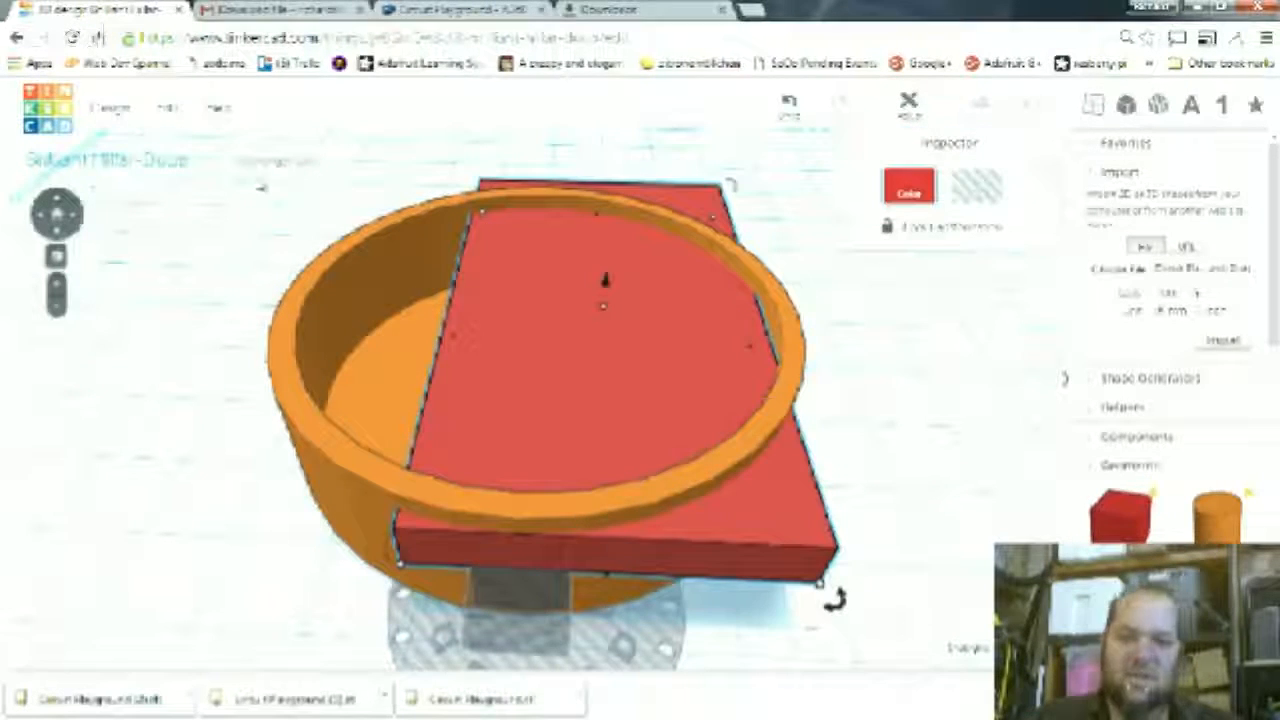
- Shift the widened box sideways to roughly the middle of the case and turn it into a hole
{"action": "left_click", "coordinate": [276, 183]}
{"action": "left_click_drag", "start_coordinate": [225, 186], "coordinate": [886, 429]}
{"action": "left_click", "coordinate": [957, 401]}
{"action": "left_click", "coordinate": [631, 366]}
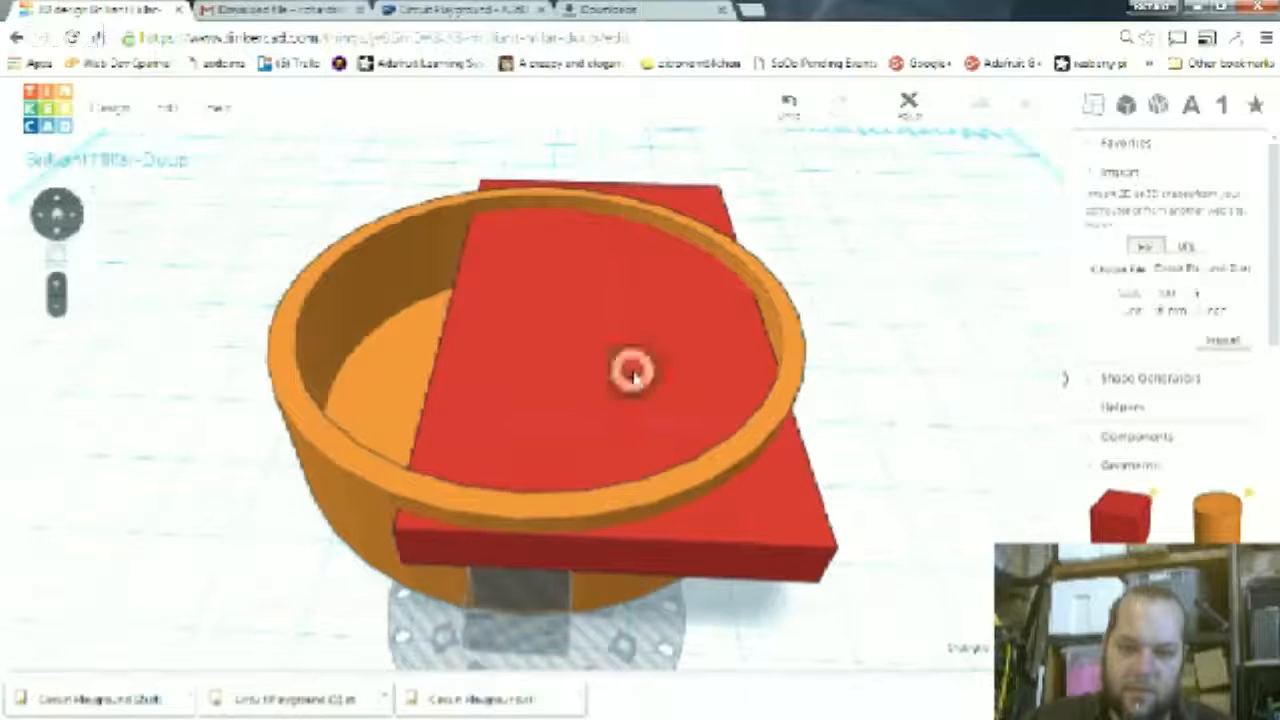
{"action": "left_click_drag", "start_coordinate": [587, 346], "coordinate": [531, 346]}
{"action": "right_click_drag", "start_coordinate": [749, 600], "coordinate": [920, 491]}
{"action": "scroll", "coordinate": [834, 526], "scroll_direction": "down", "scroll_amount": 3}
{"action": "scroll", "coordinate": [787, 527], "scroll_direction": "up", "scroll_amount": 2}
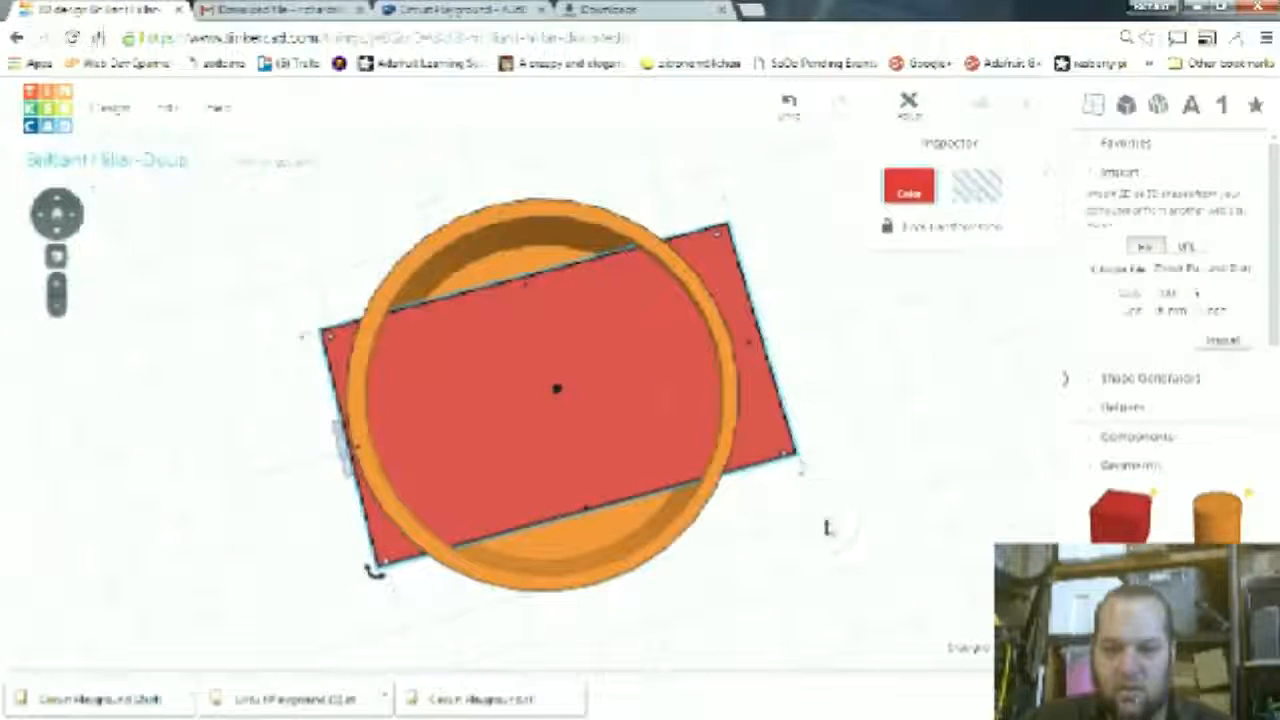
{"action": "left_click", "coordinate": [985, 195]}
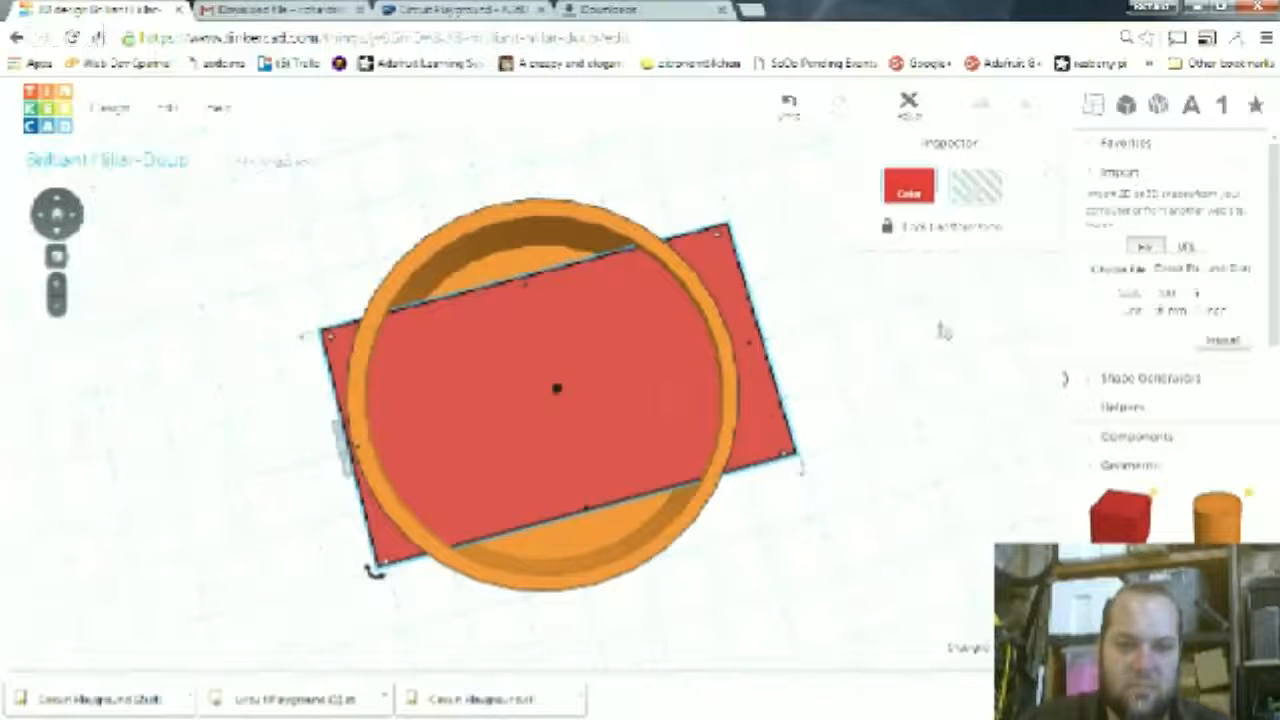
{"action": "left_click", "coordinate": [903, 451]}
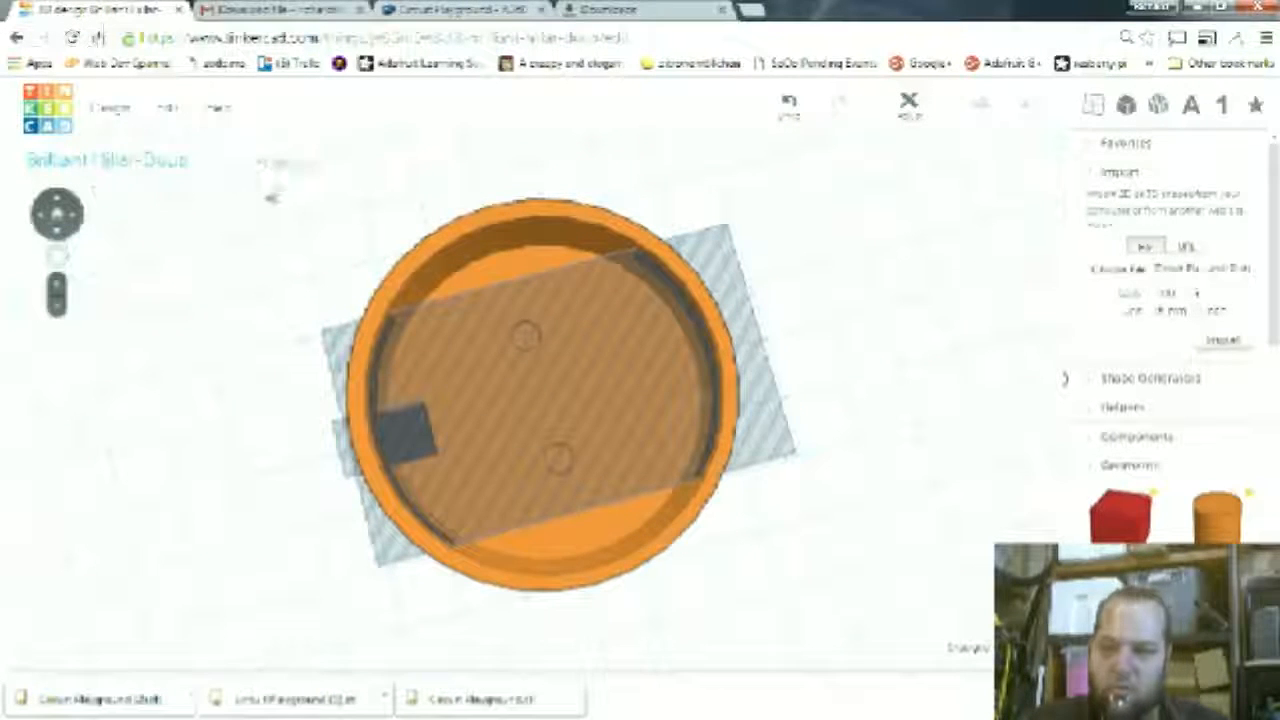
- Group the case with its connector-opening hole, leaving the board model and the large box hole out of the group
{"action": "right_click_drag", "start_coordinate": [806, 591], "coordinate": [267, 428]}
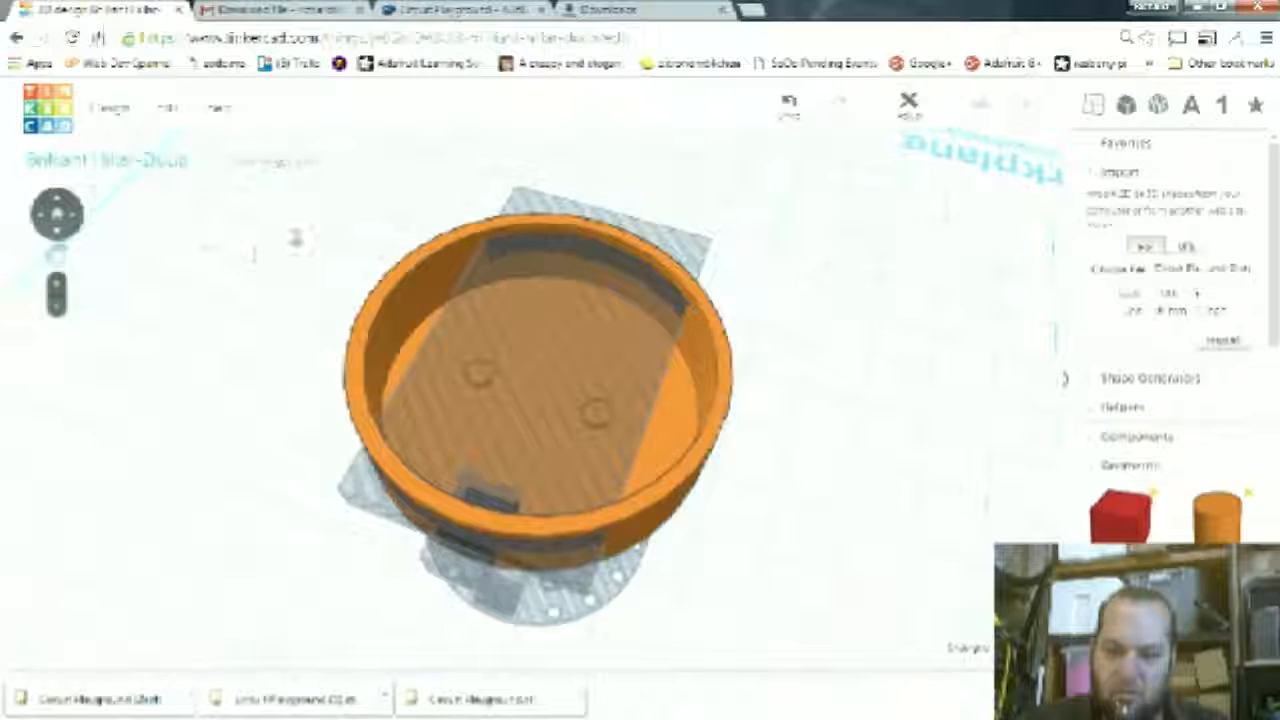
{"action": "left_click_drag", "start_coordinate": [314, 181], "coordinate": [780, 622]}
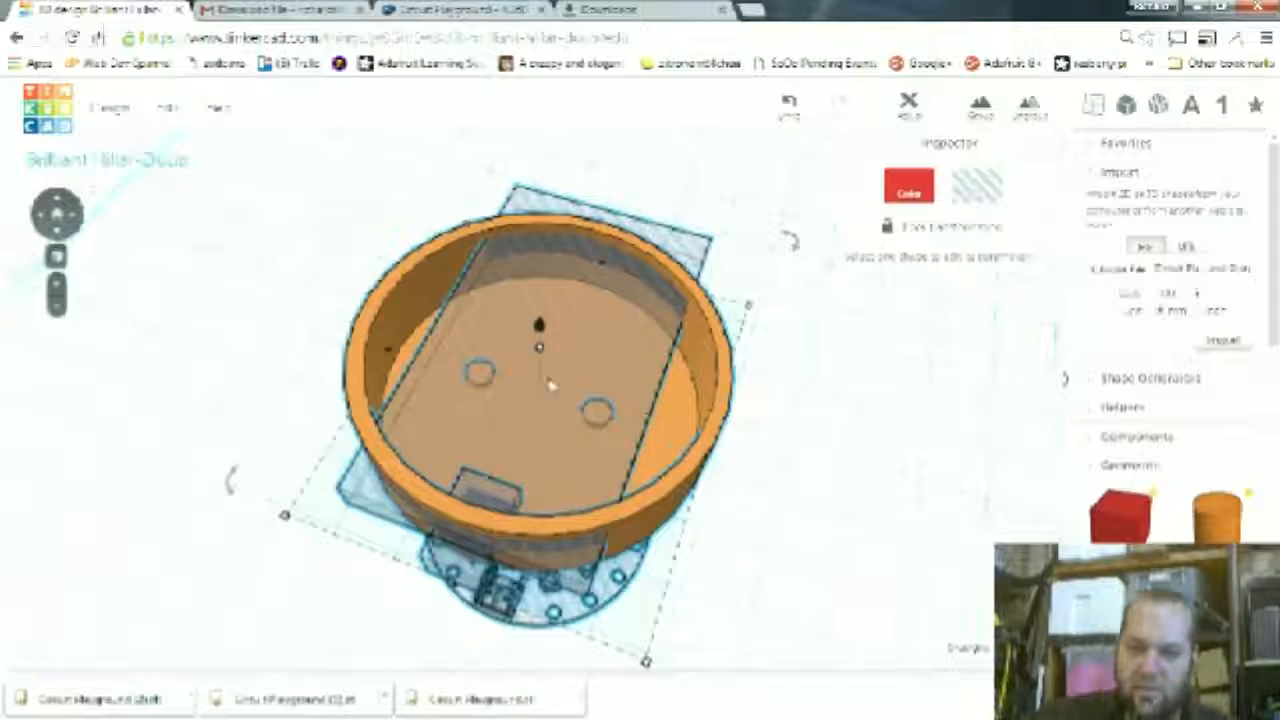
{"action": "left_click", "coordinate": [522, 617], "text": "shift"}
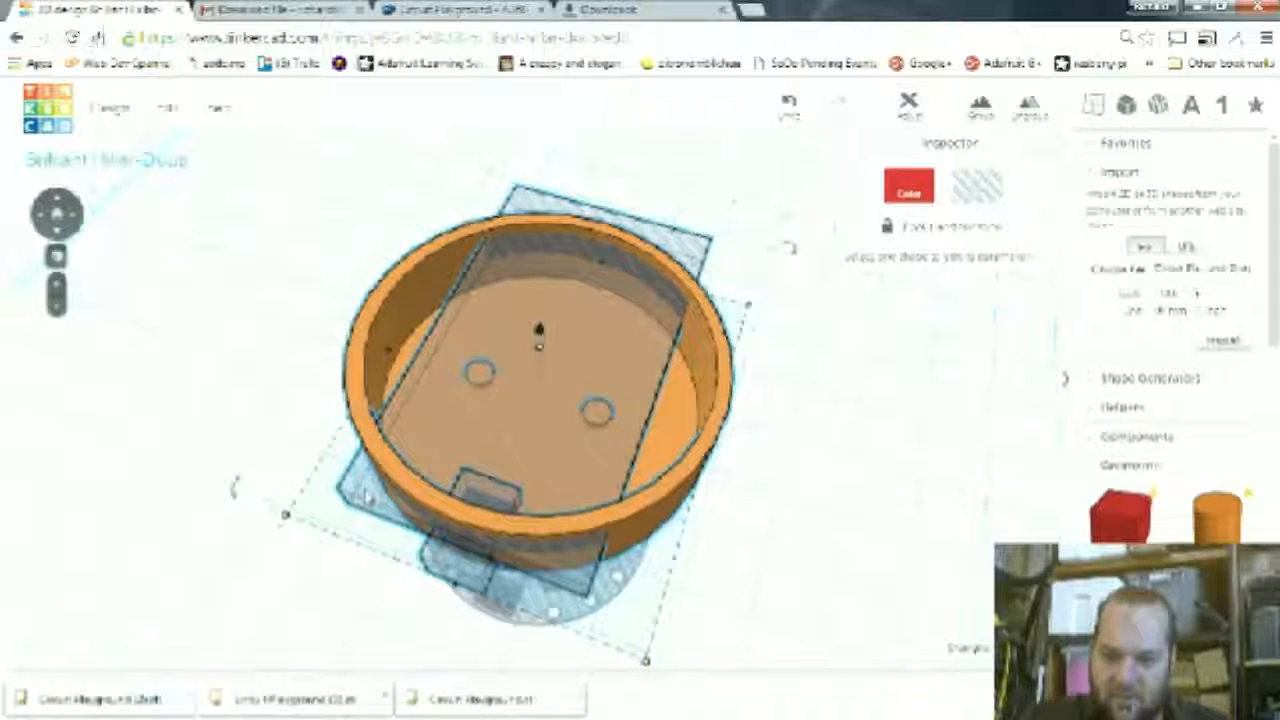
{"action": "left_click", "coordinate": [536, 350], "text": "shift"}
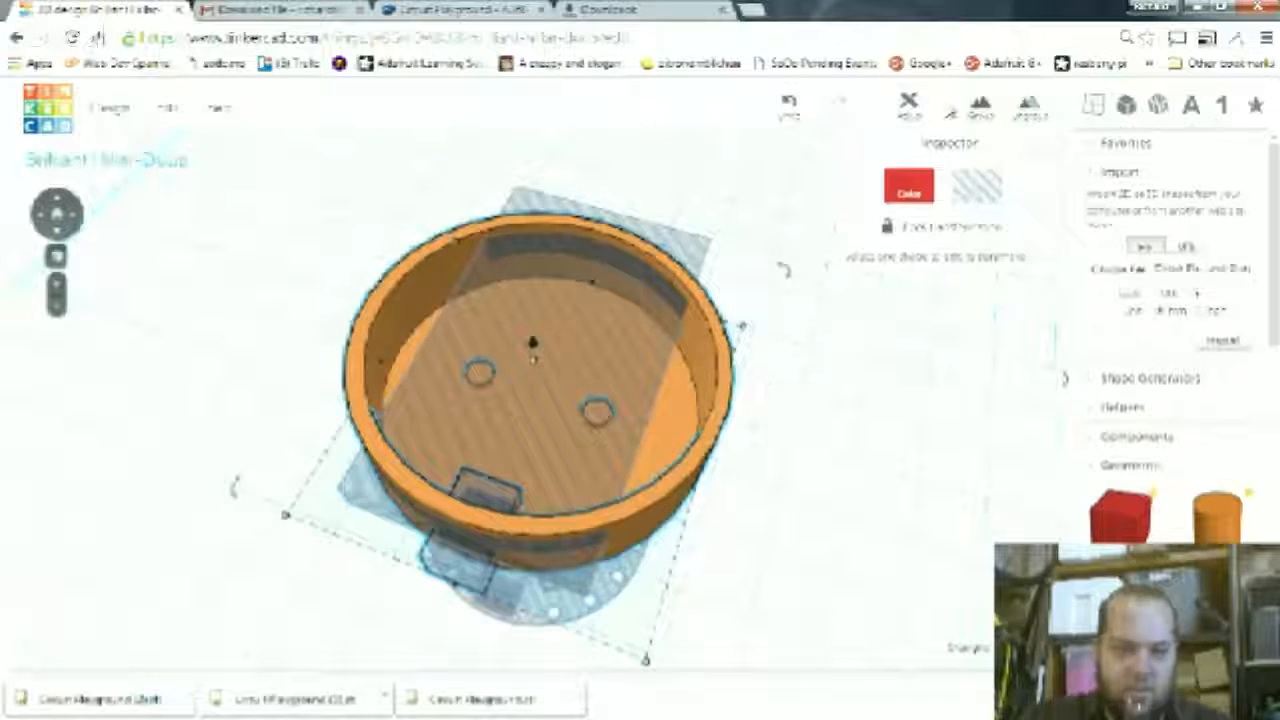
{"action": "left_click", "coordinate": [981, 113]}
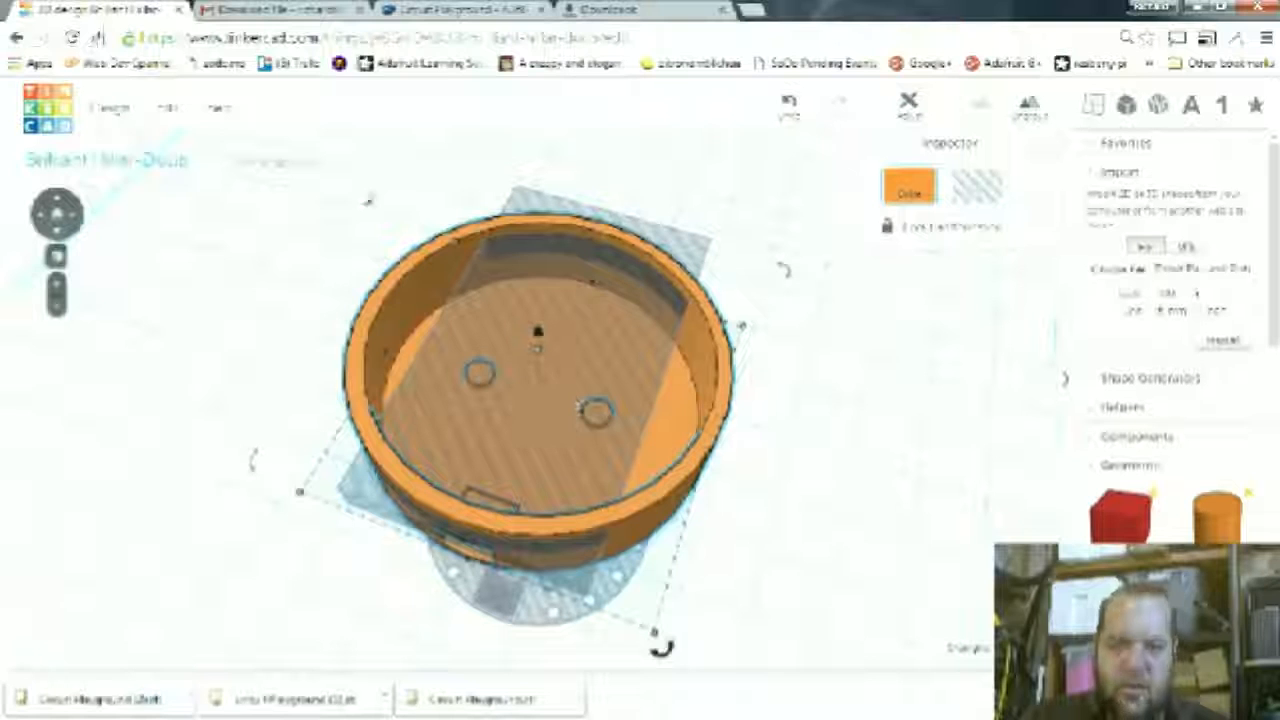
- Align the case, the large box hole and the board model on their centres in both horizontal directions
{"action": "left_click", "coordinate": [400, 214]}
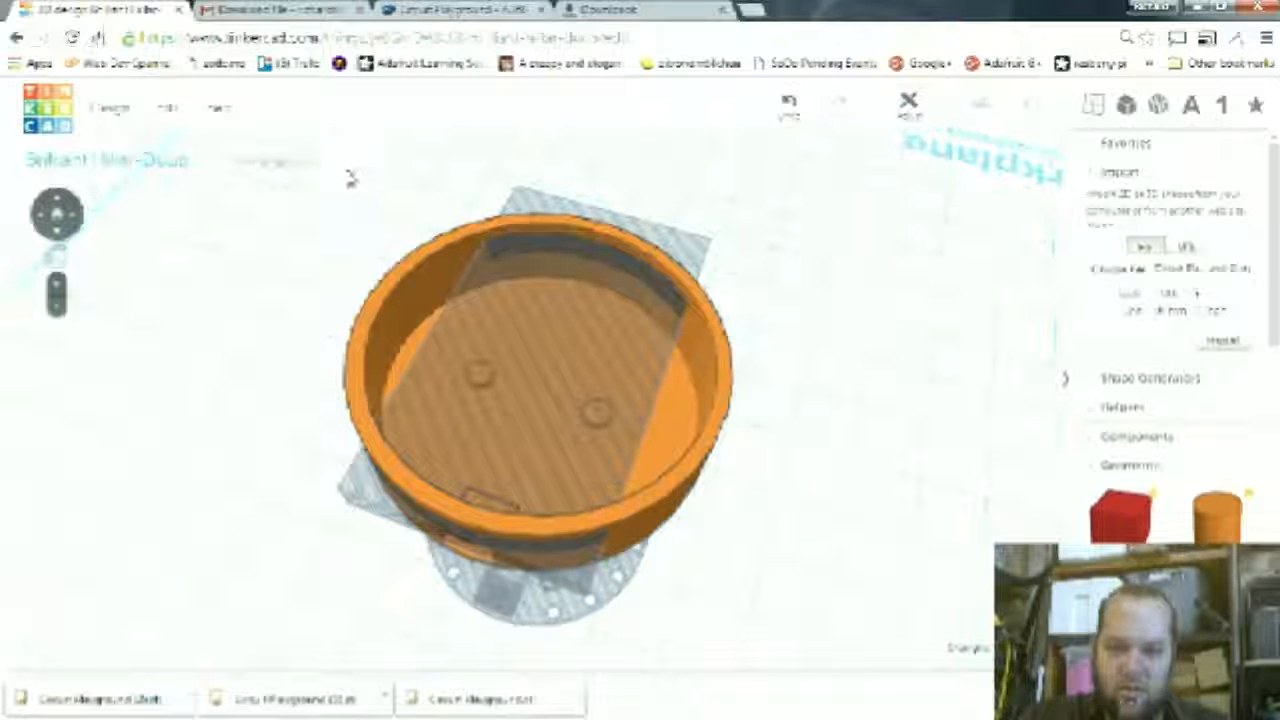
{"action": "left_click_drag", "start_coordinate": [340, 162], "coordinate": [805, 560]}
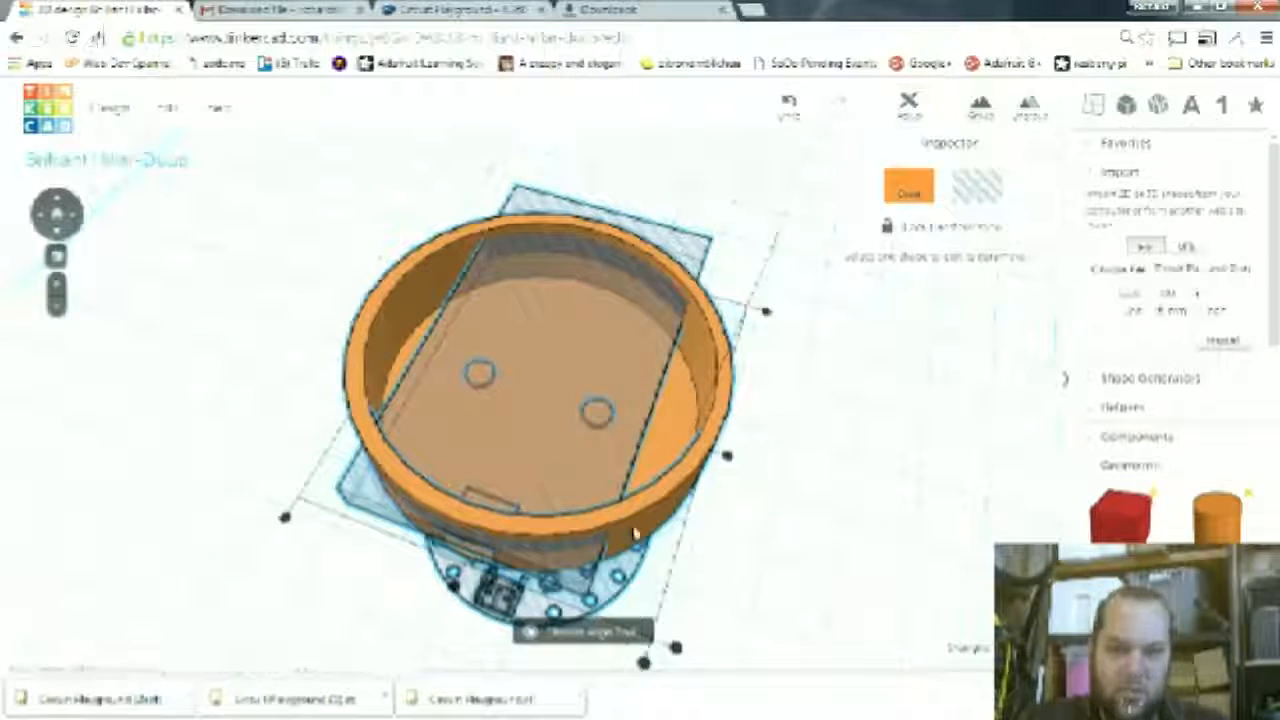
{"action": "key", "text": "ctrl+g"}
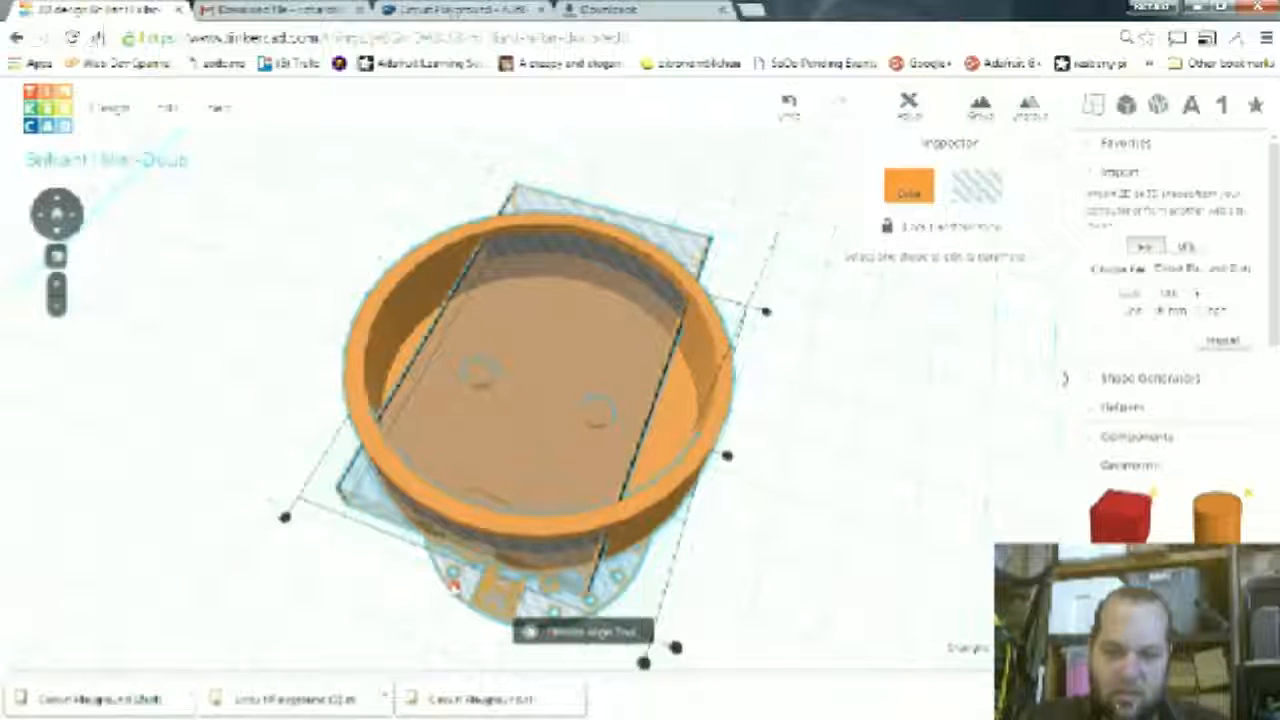
{"action": "left_click", "coordinate": [454, 586]}
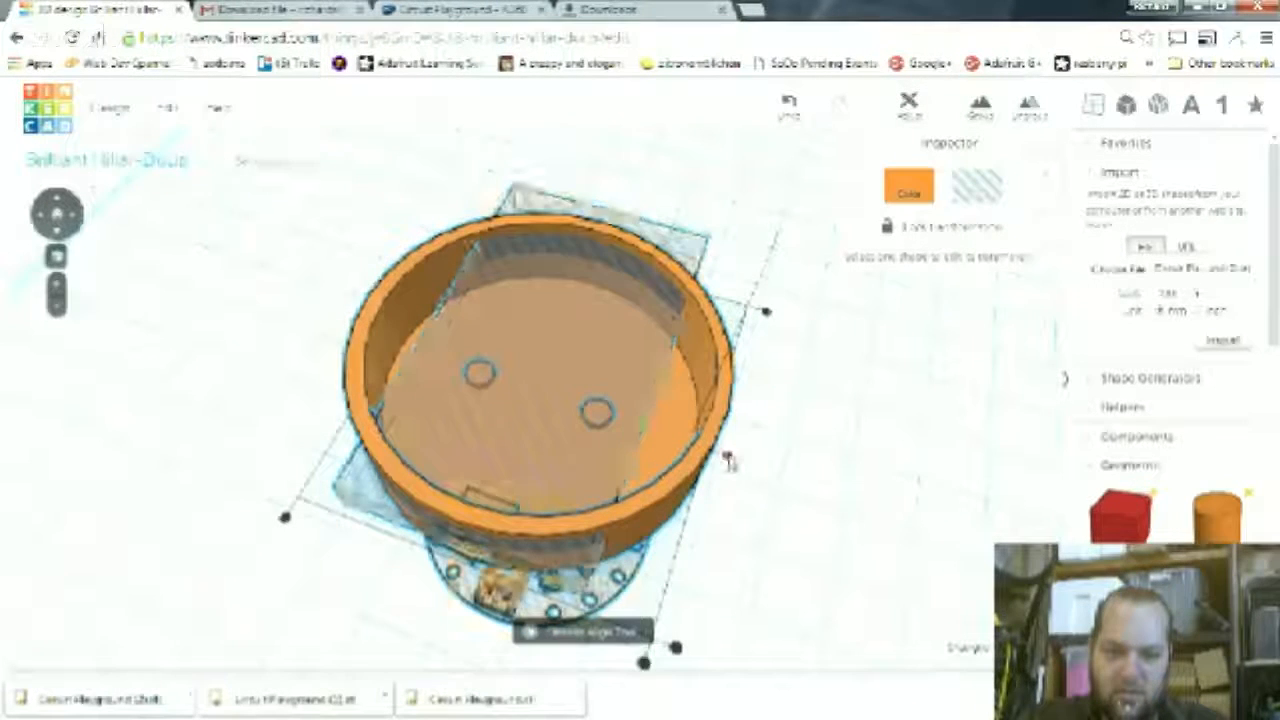
{"action": "left_click", "coordinate": [727, 456]}
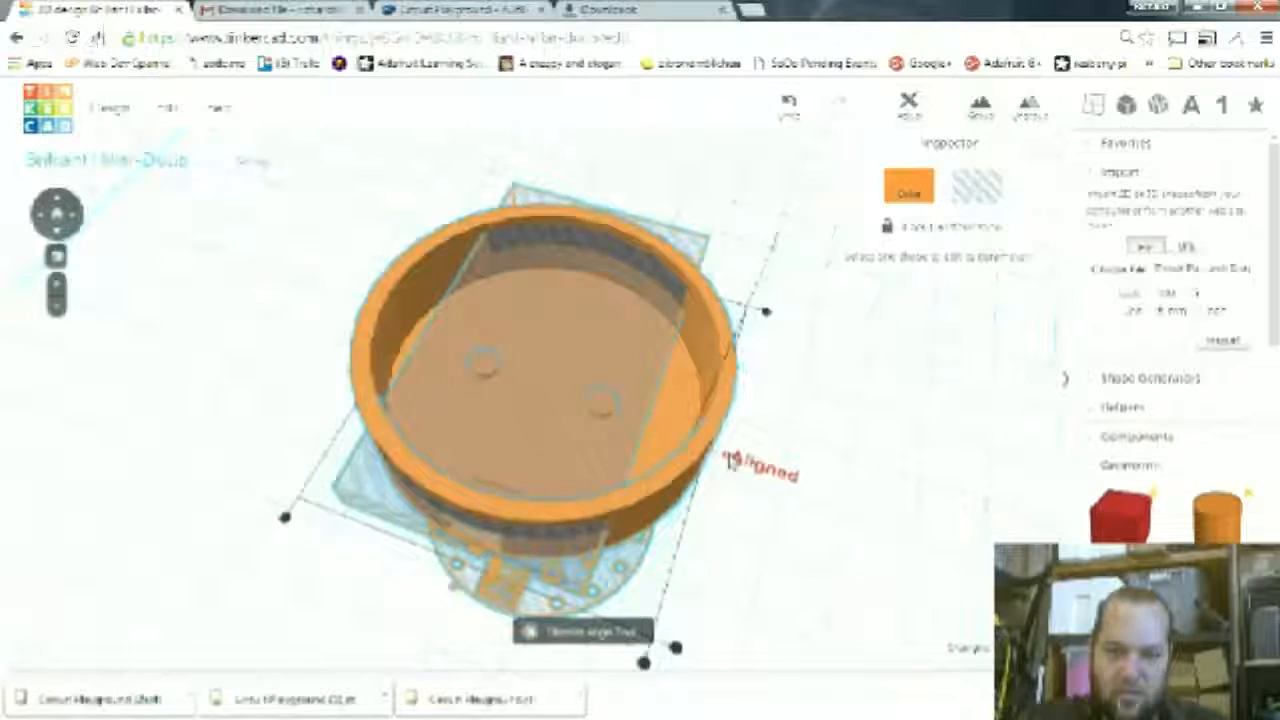
{"action": "left_click", "coordinate": [836, 473]}
- Group the case with the large box hole, without the board model, to cut wide slots through opposite walls
{"action": "right_click_drag", "start_coordinate": [838, 464], "coordinate": [745, 581]}
{"action": "right_click_drag", "start_coordinate": [689, 543], "coordinate": [543, 283]}
{"action": "left_click", "coordinate": [557, 426]}
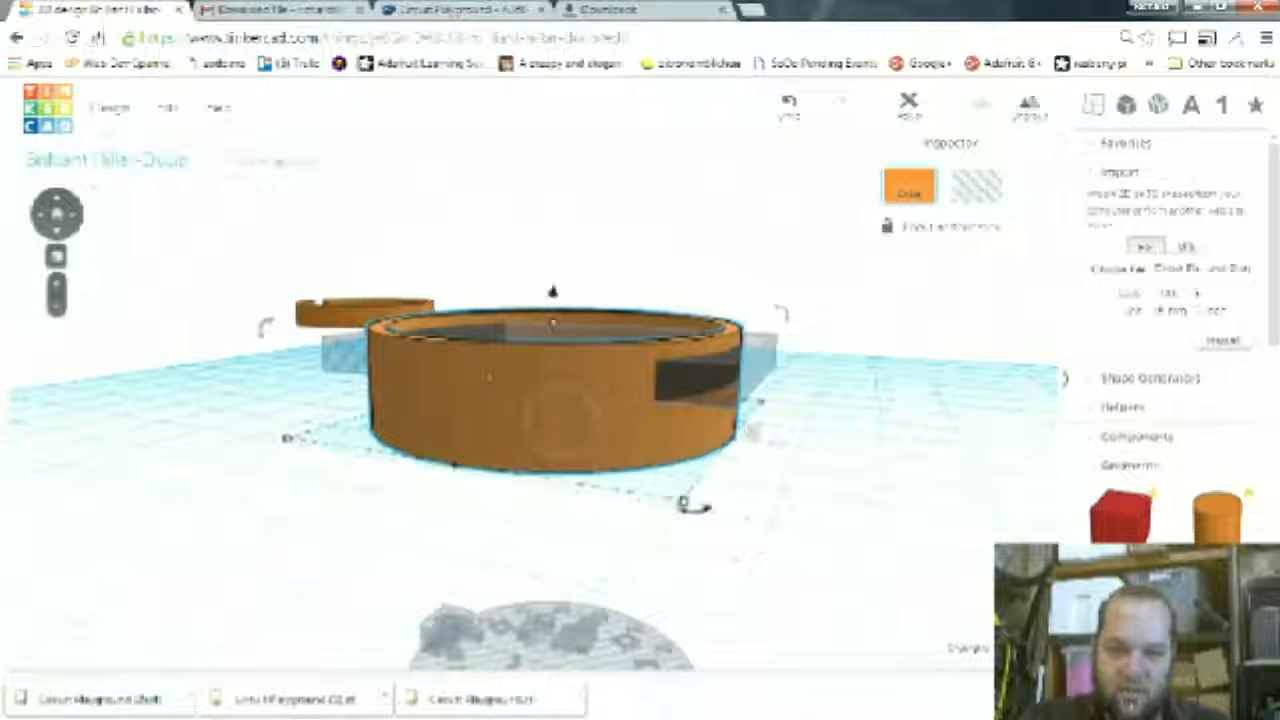
{"action": "left_click", "coordinate": [766, 523]}
{"action": "right_click_drag", "start_coordinate": [766, 523], "coordinate": [897, 279]}
{"action": "left_click_drag", "start_coordinate": [882, 222], "coordinate": [303, 538]}
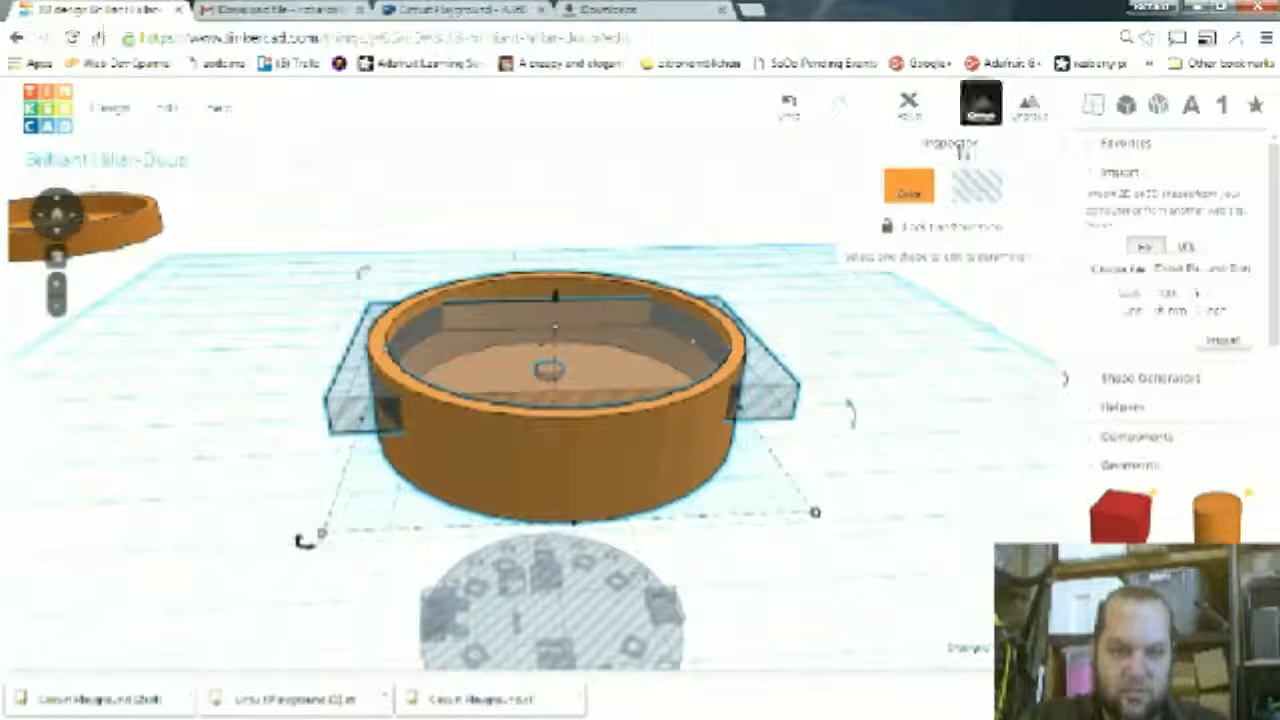
{"action": "left_click", "coordinate": [980, 105]}
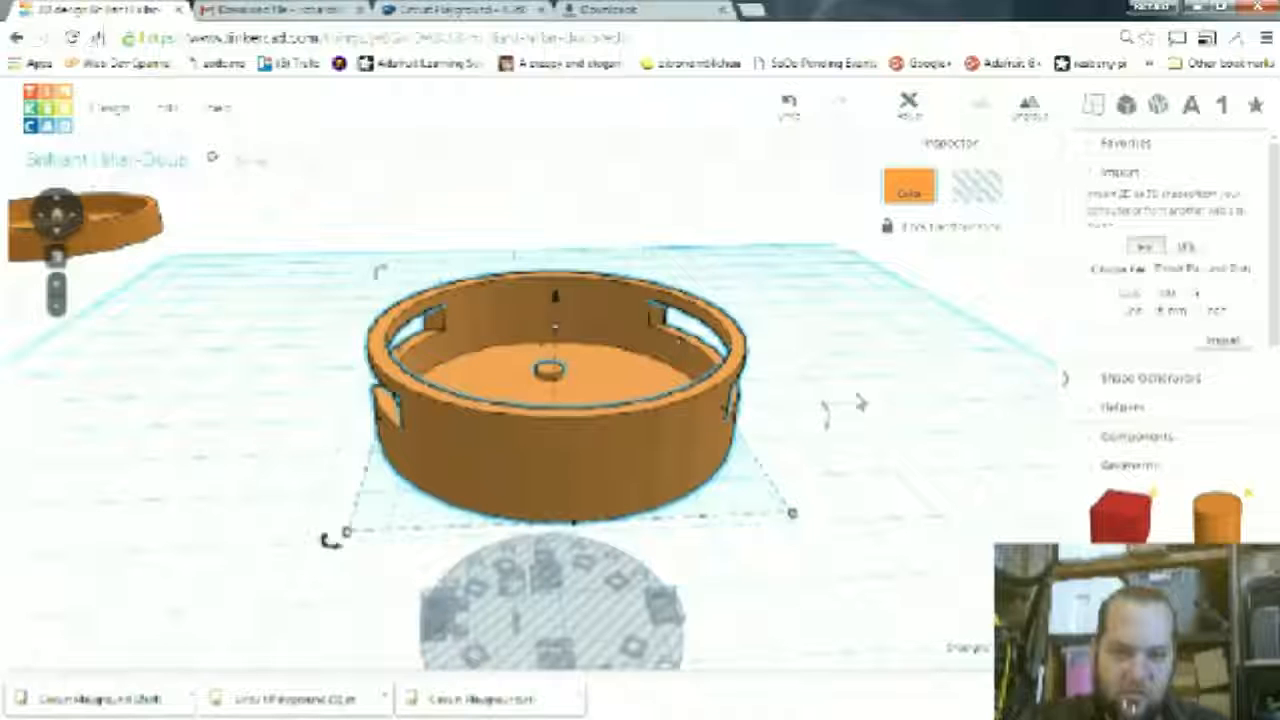
- Raise the board model above the case, turn it over, and lower it onto the case floor to check its fit
{"action": "right_click_drag", "start_coordinate": [843, 470], "coordinate": [800, 393]}
{"action": "right_click_drag", "start_coordinate": [531, 555], "coordinate": [262, 480]}
{"action": "right_click_drag", "start_coordinate": [829, 423], "coordinate": [669, 543]}
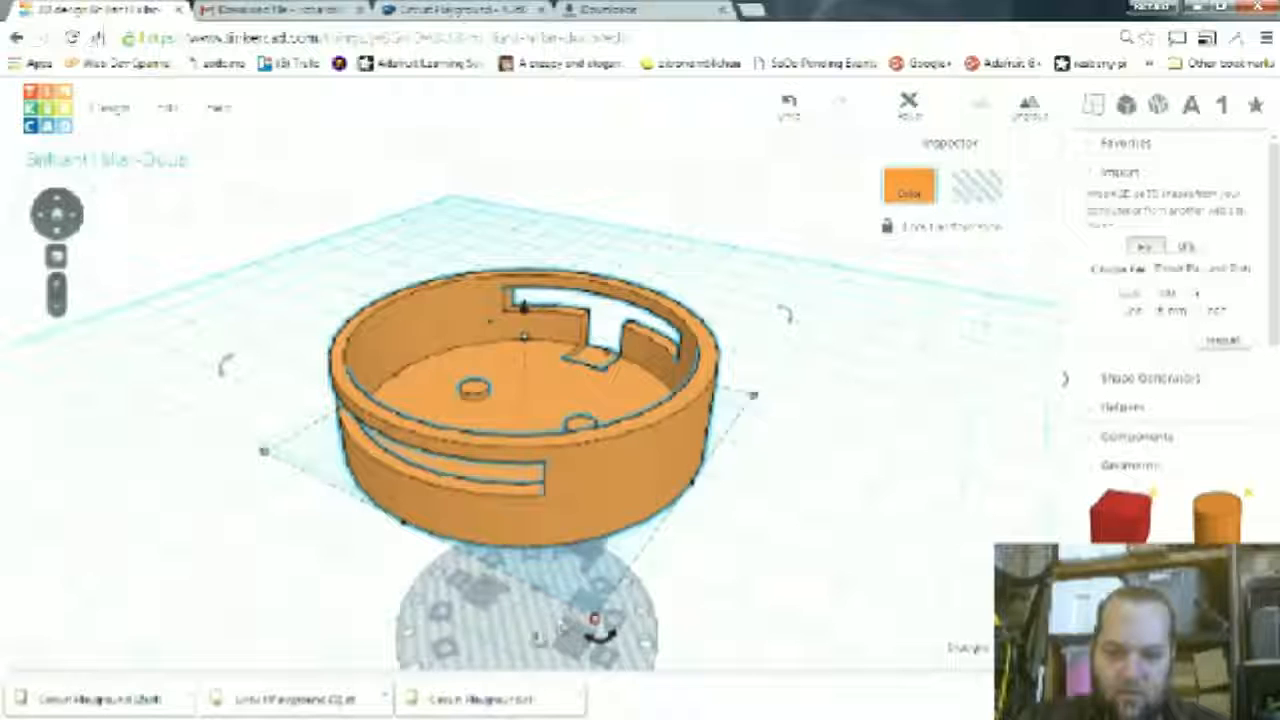
{"action": "left_click", "coordinate": [525, 625]}
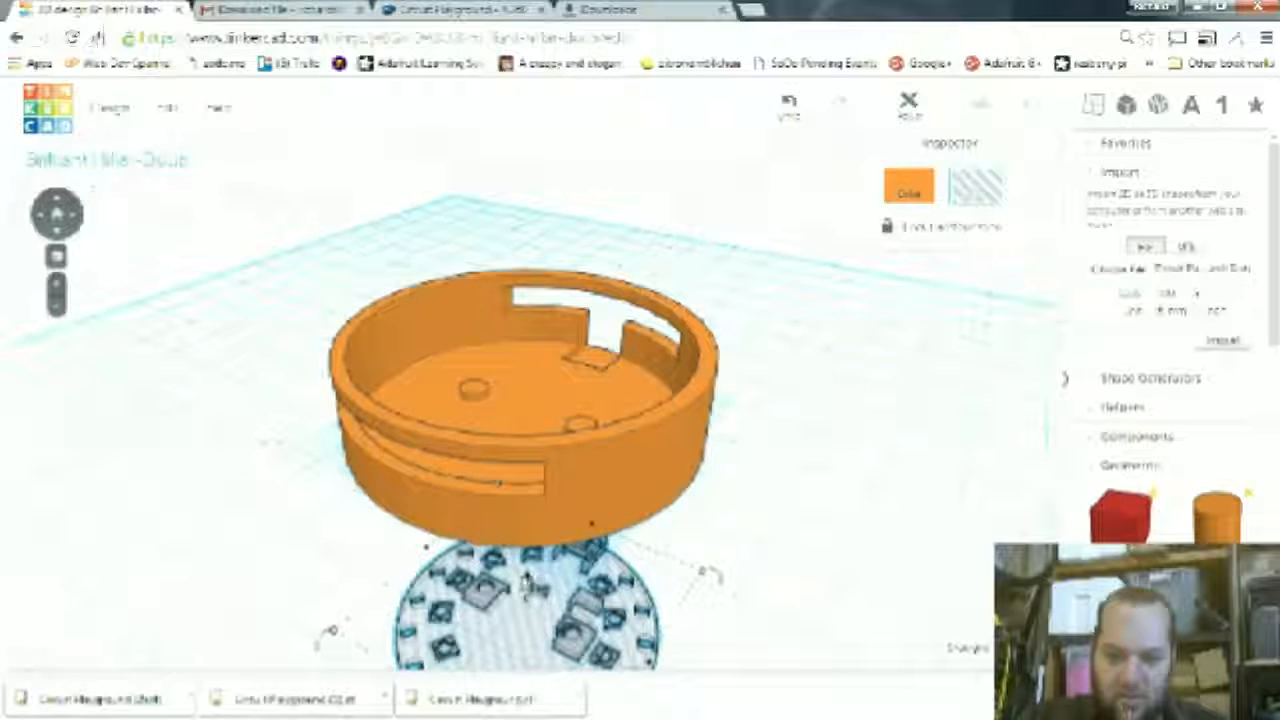
{"action": "left_click_drag", "start_coordinate": [527, 580], "coordinate": [522, 182]}
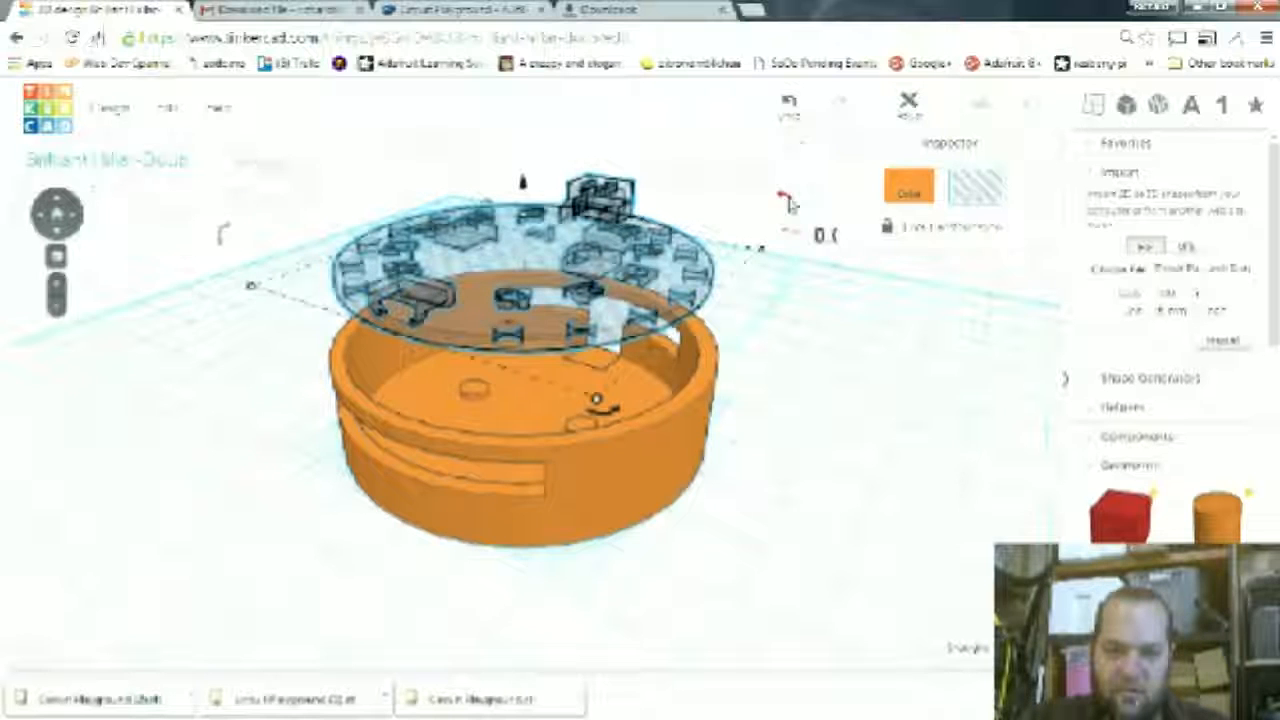
{"action": "mouse_move", "coordinate": [790, 203]}
{"action": "left_mouse_down"}
{"action": "mouse_move", "coordinate": [818, 150]}
{"action": "mouse_move", "coordinate": [815, 200]}
{"action": "left_mouse_up"}
{"action": "left_click_drag", "start_coordinate": [368, 174], "coordinate": [390, 177]}
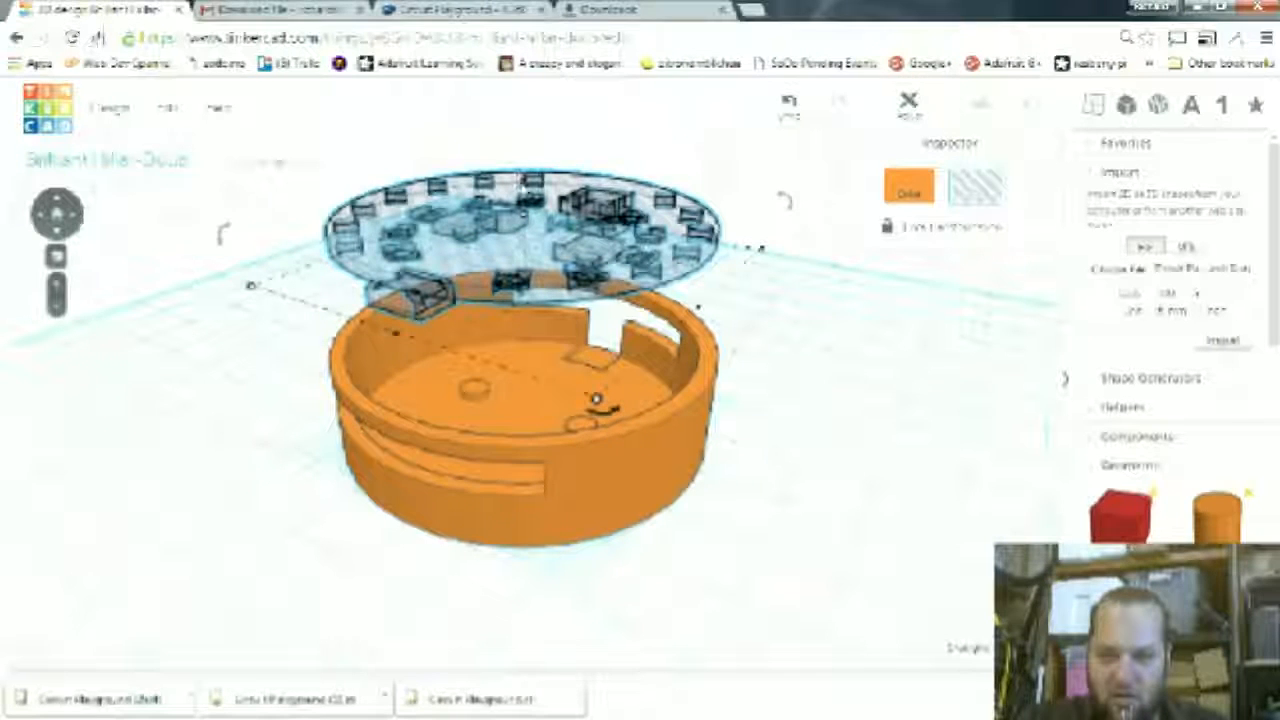
{"action": "mouse_move", "coordinate": [523, 184]}
{"action": "left_mouse_down"}
{"action": "mouse_move", "coordinate": [522, 364]}
{"action": "mouse_move", "coordinate": [523, 353]}
{"action": "left_mouse_up"}
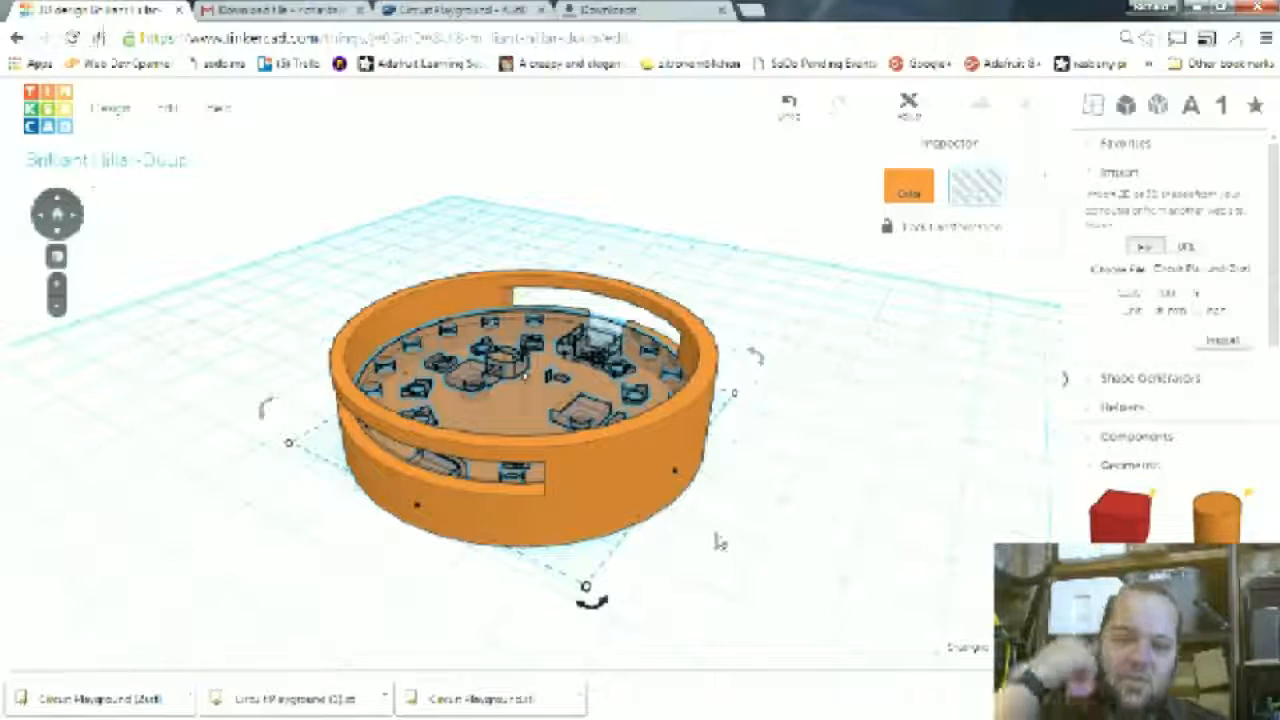
- Inspect the board's fit inside the slotted case, and move the board model back down beneath the case
{"action": "right_click_drag", "start_coordinate": [803, 573], "coordinate": [837, 589]}
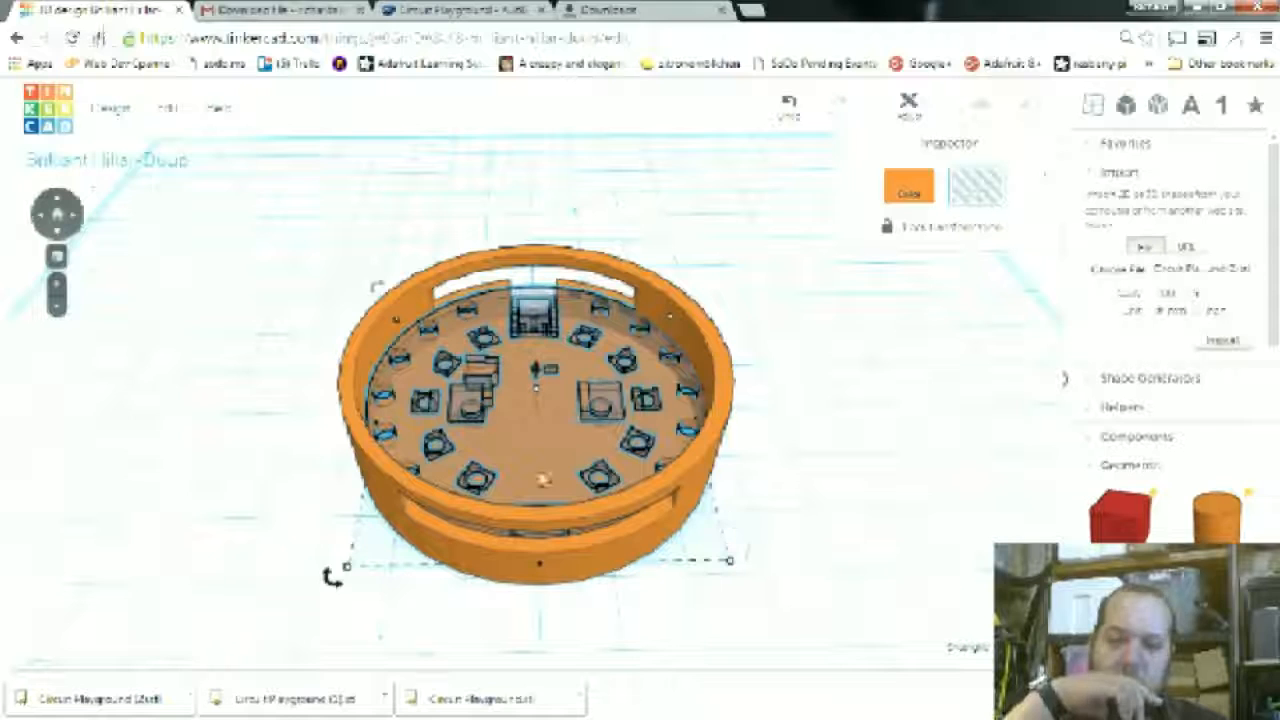
{"action": "left_click", "coordinate": [810, 430]}
{"action": "left_click", "coordinate": [533, 400]}
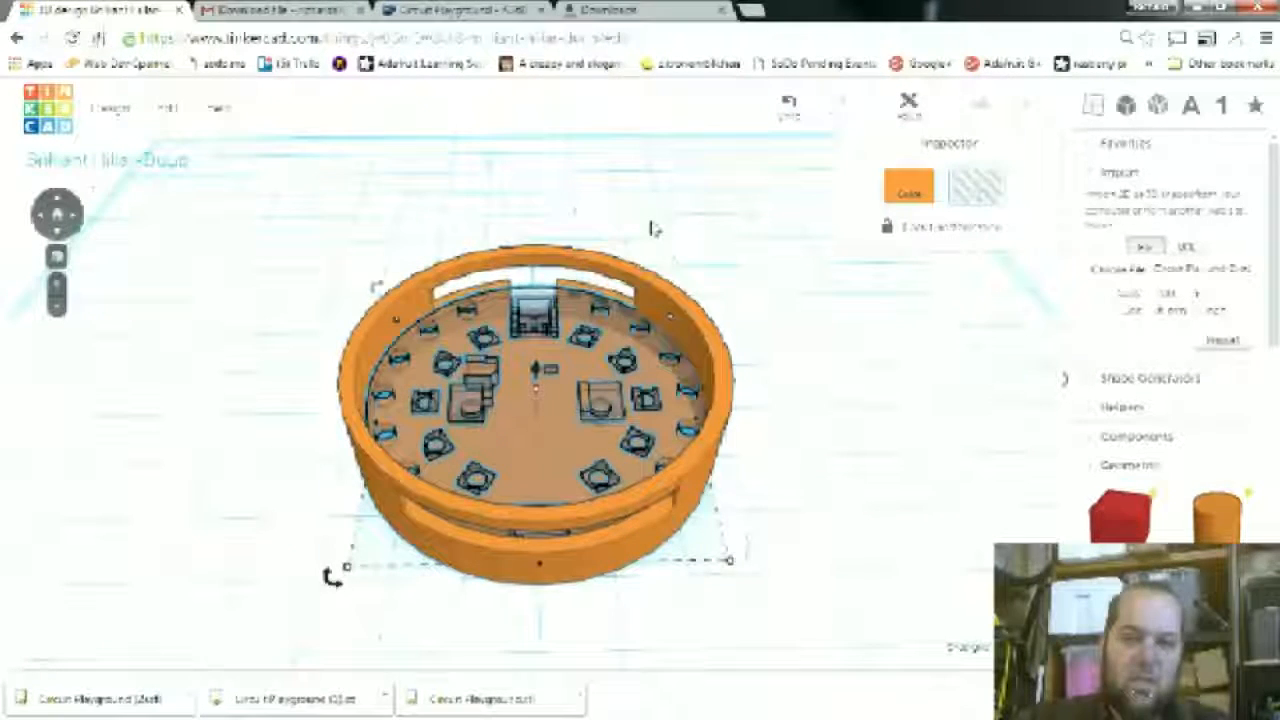
{"action": "mouse_move", "coordinate": [537, 372]}
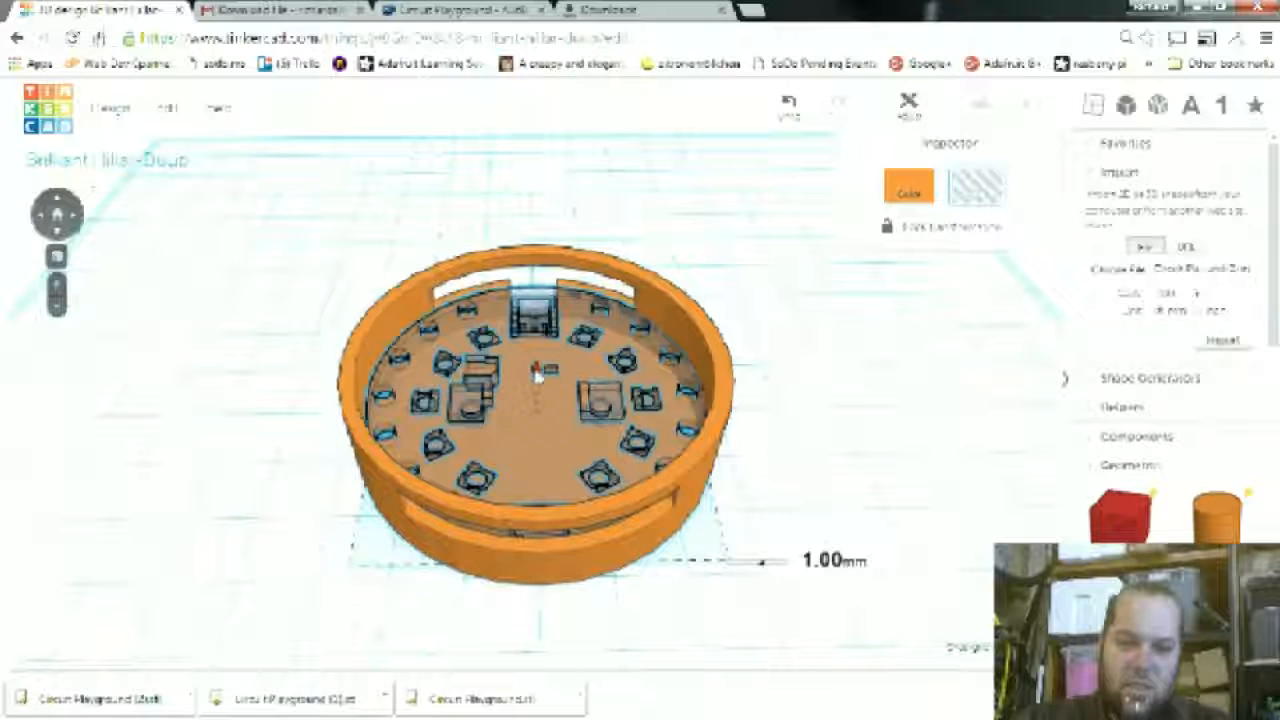
{"action": "left_click_drag", "start_coordinate": [537, 372], "coordinate": [537, 551]}
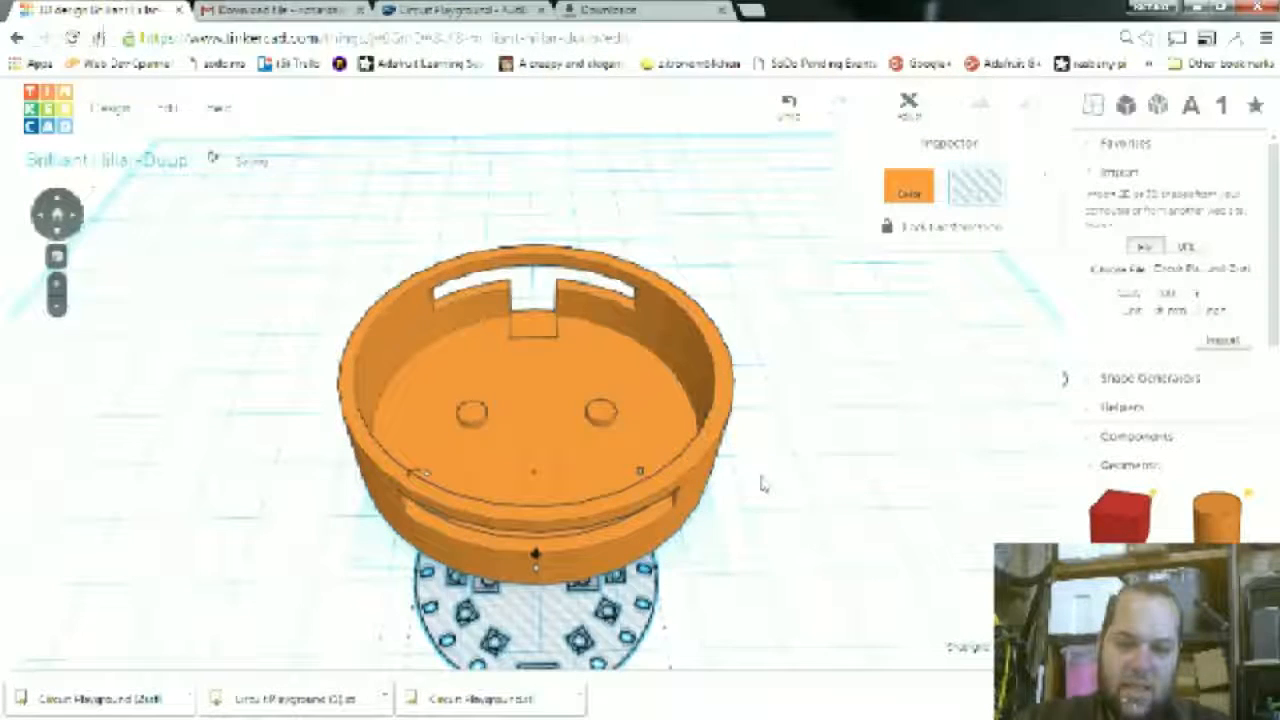
- Move the shallower case without slots to the workplane's far left corner, clear of the slotted case
{"action": "scroll", "coordinate": [760, 425], "scroll_direction": "down", "scroll_amount": 3}
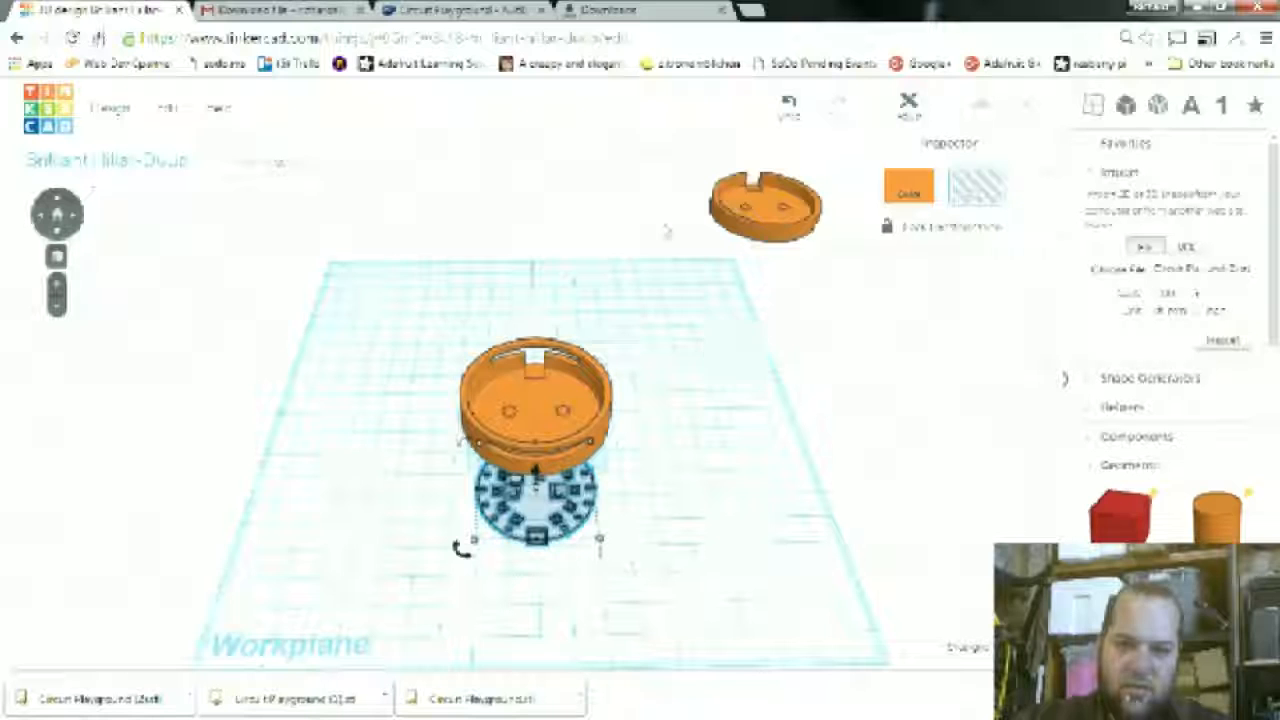
{"action": "left_click", "coordinate": [745, 225]}
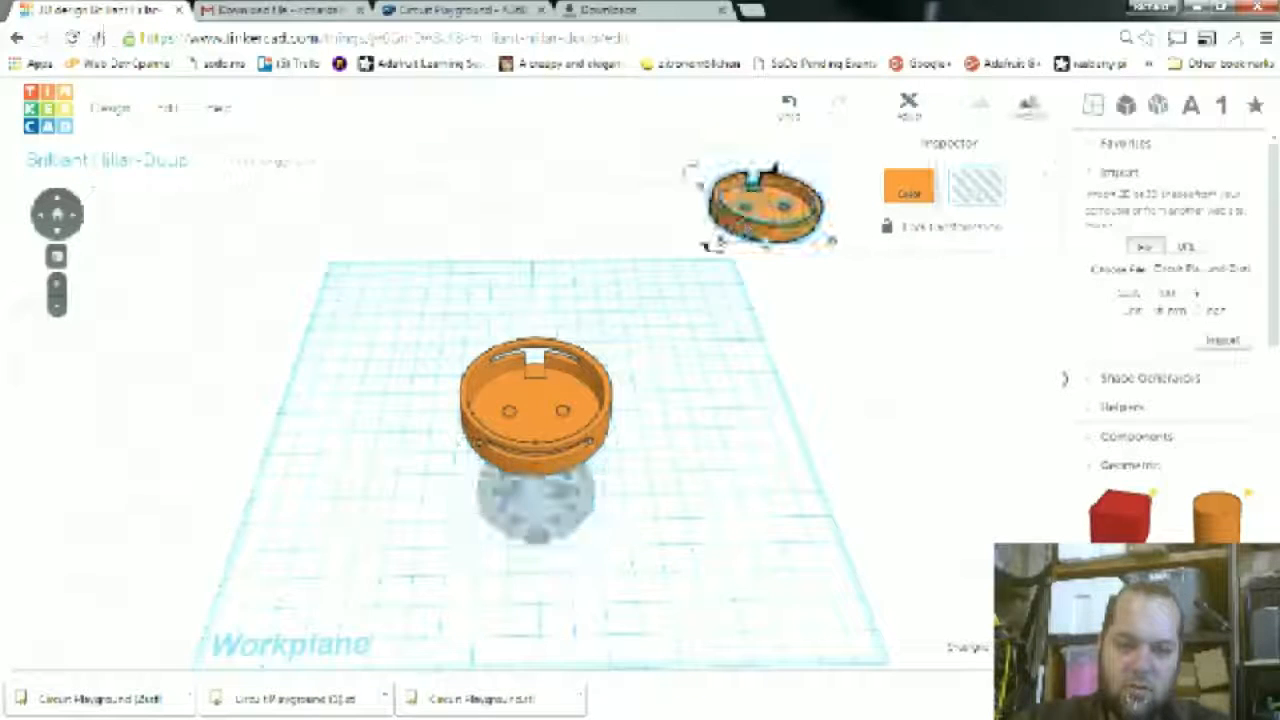
{"action": "left_click_drag", "start_coordinate": [768, 235], "coordinate": [693, 473]}
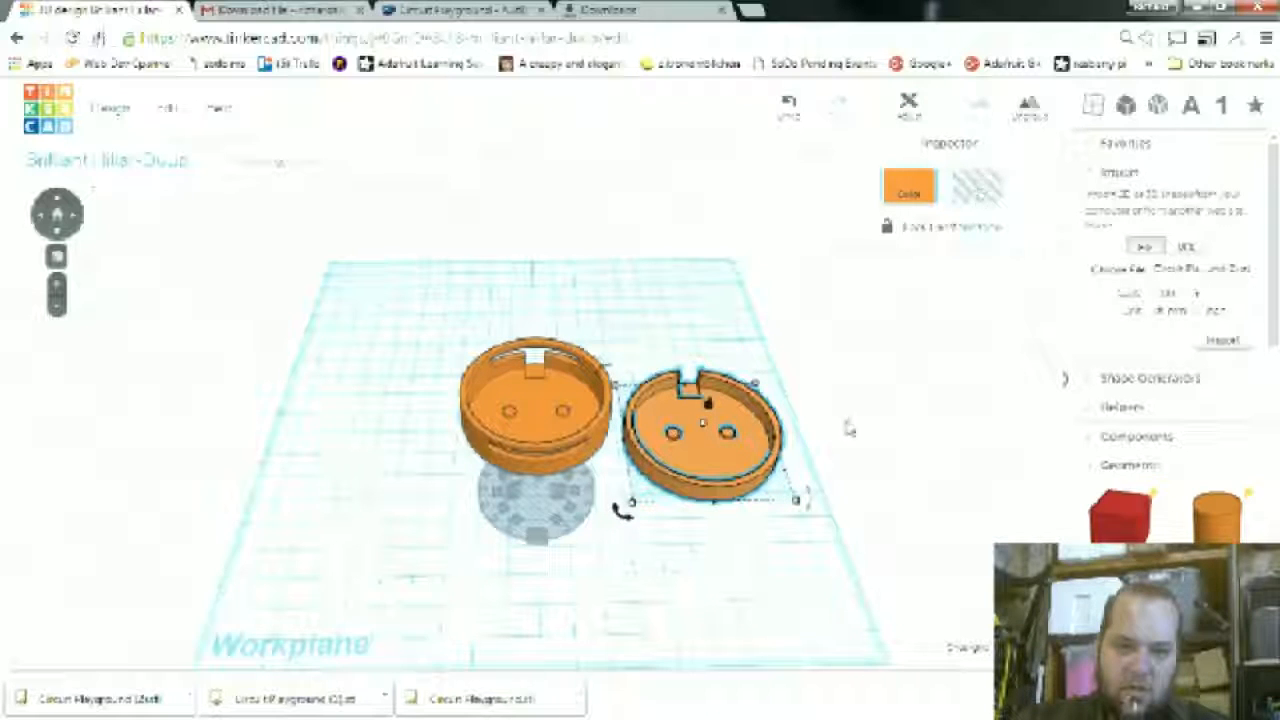
{"action": "left_click_drag", "start_coordinate": [727, 462], "coordinate": [352, 338]}
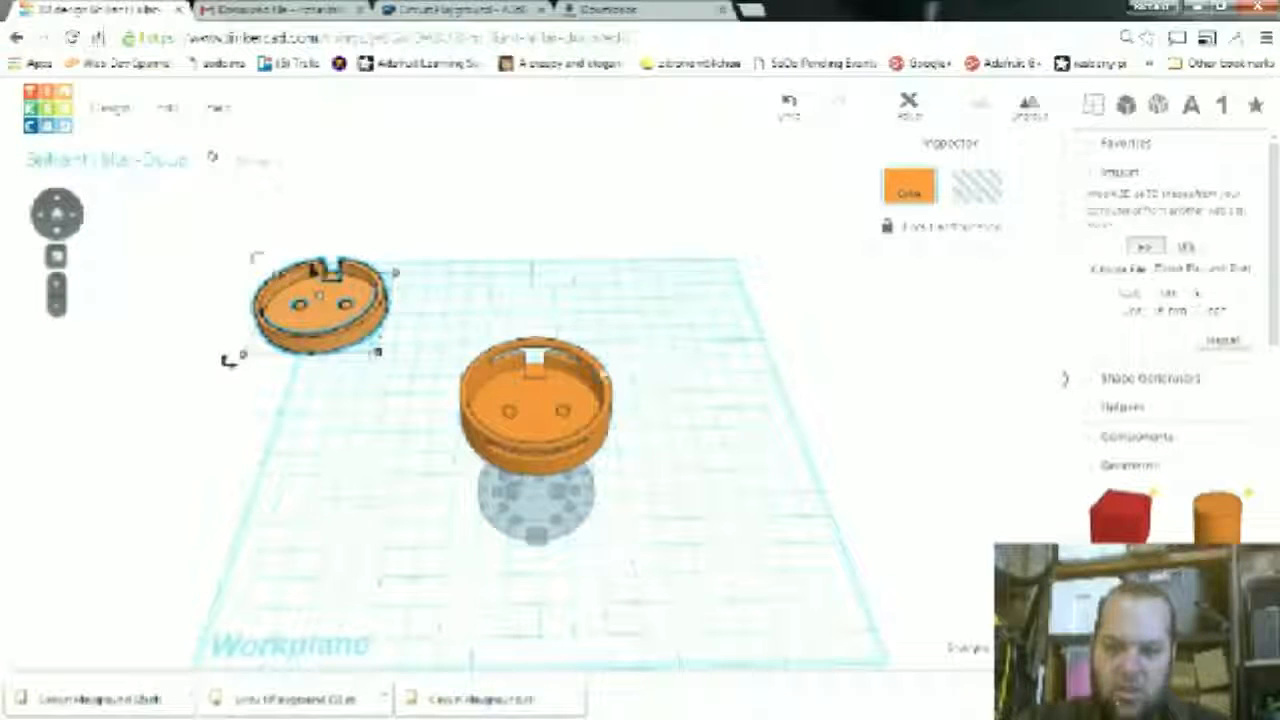
{"action": "left_click", "coordinate": [743, 348]}
- Download only the slotted taller case as an STL file for 3D printing
{"action": "left_click", "coordinate": [568, 388]}
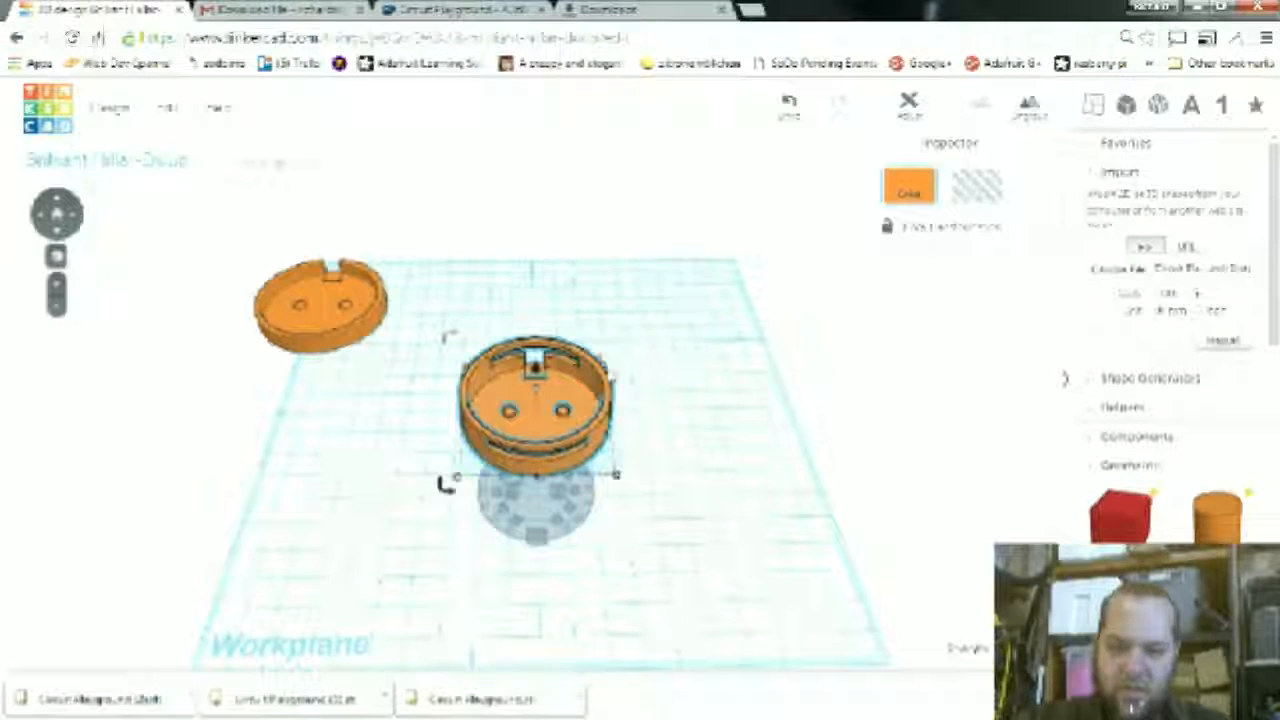
{"action": "right_click_drag", "start_coordinate": [686, 432], "coordinate": [694, 371]}
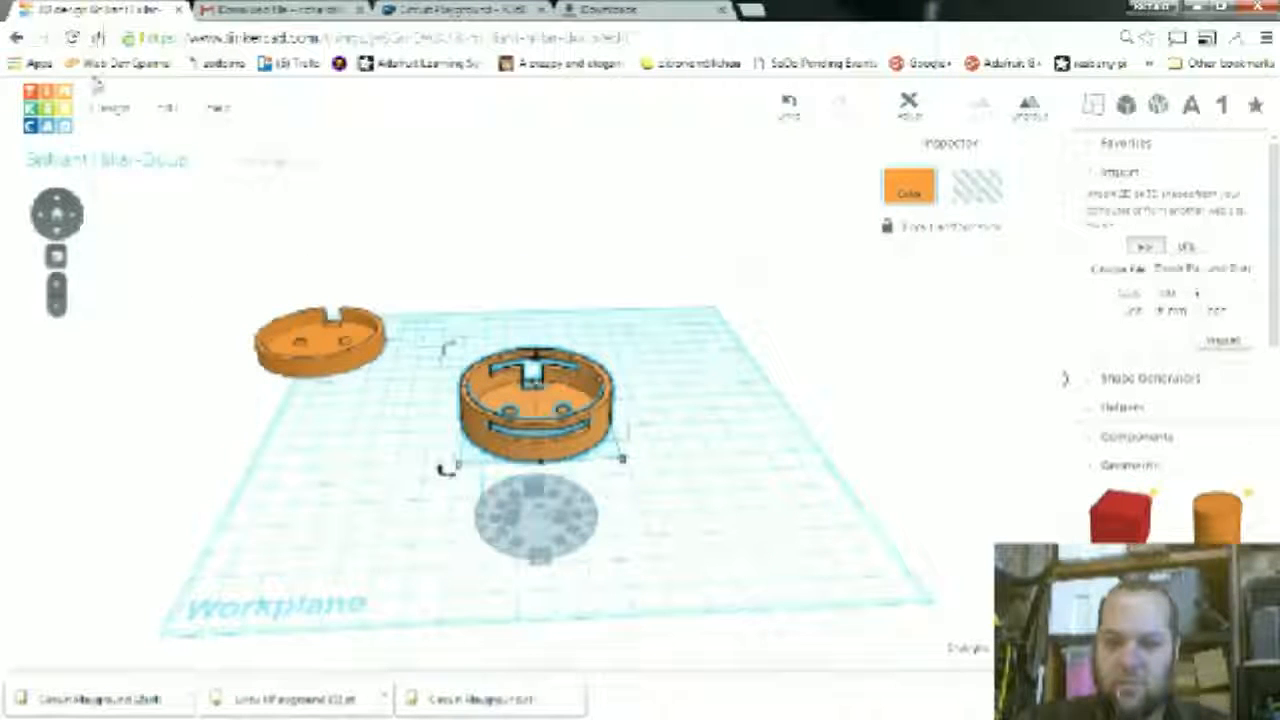
{"action": "left_click", "coordinate": [112, 107]}
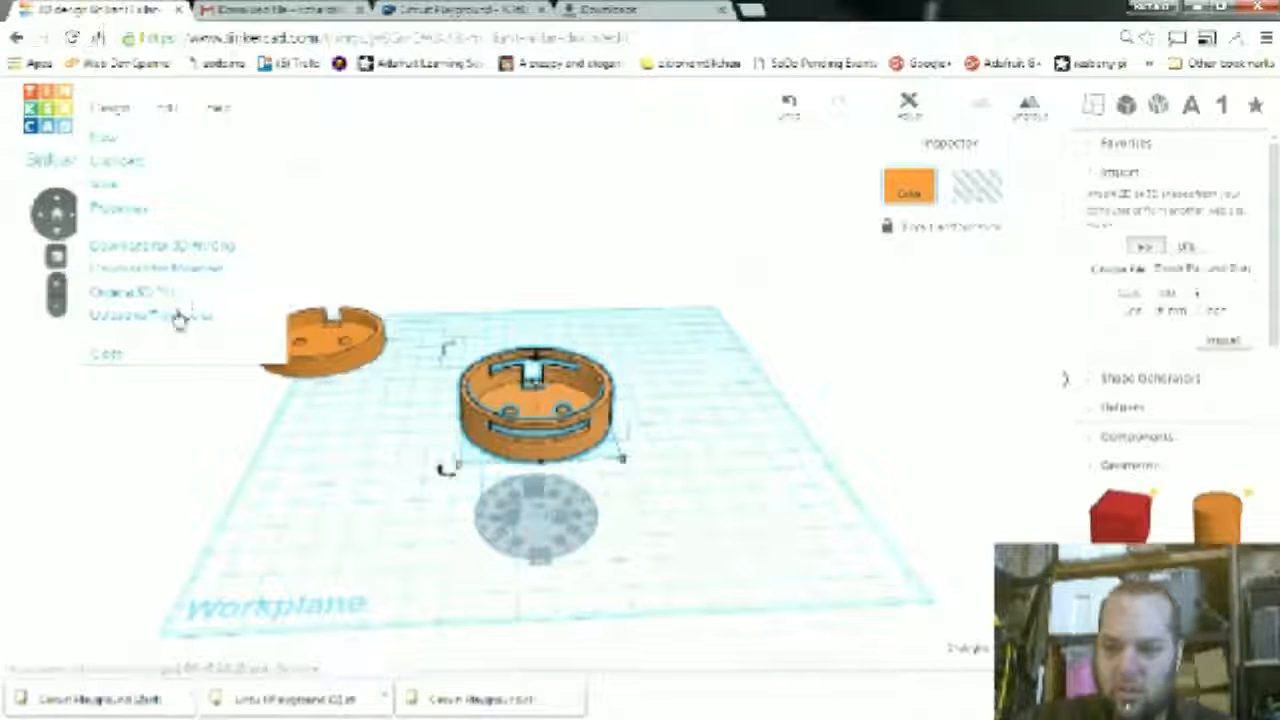
{"action": "left_click", "coordinate": [200, 246]}
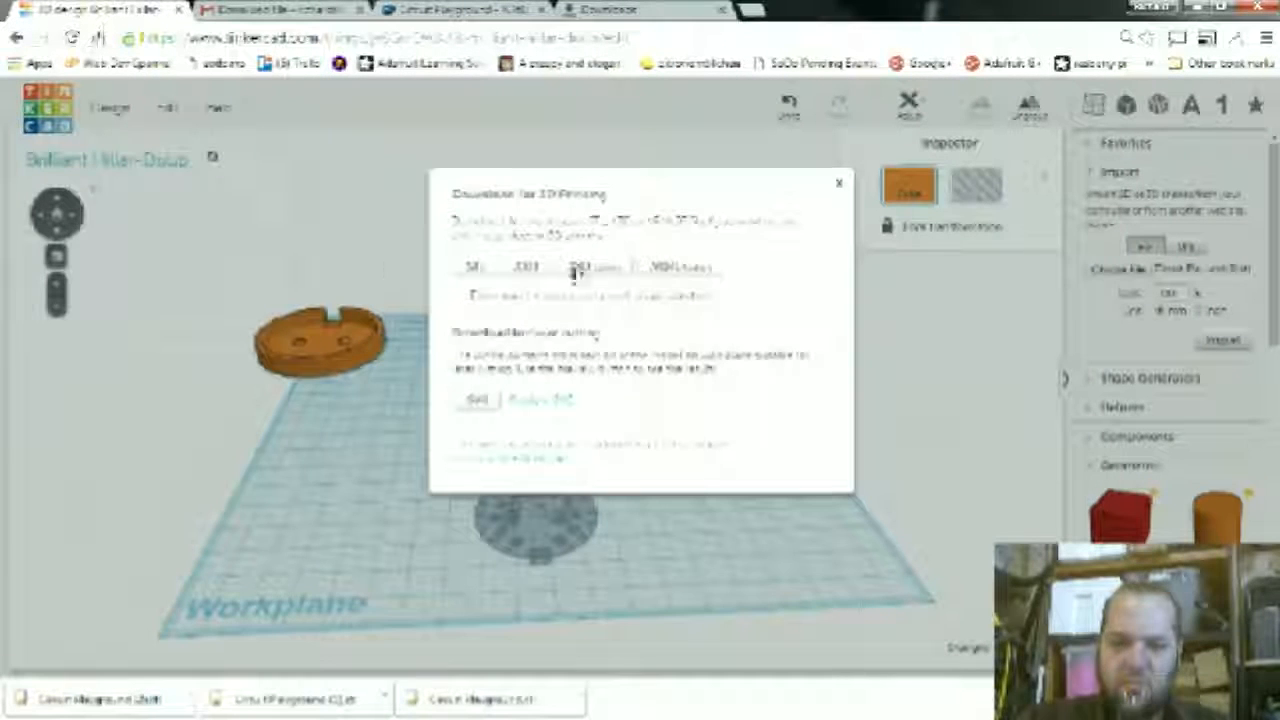
{"action": "left_click", "coordinate": [460, 296]}
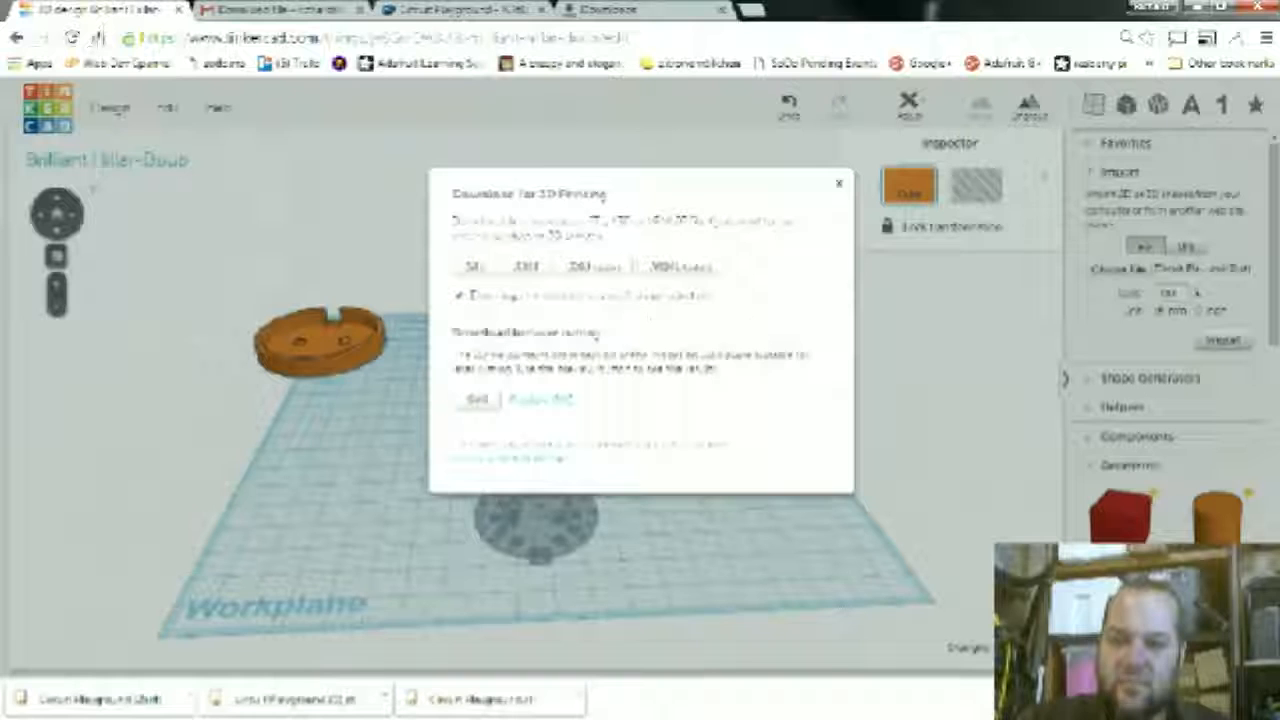
{"action": "left_click", "coordinate": [474, 266]}
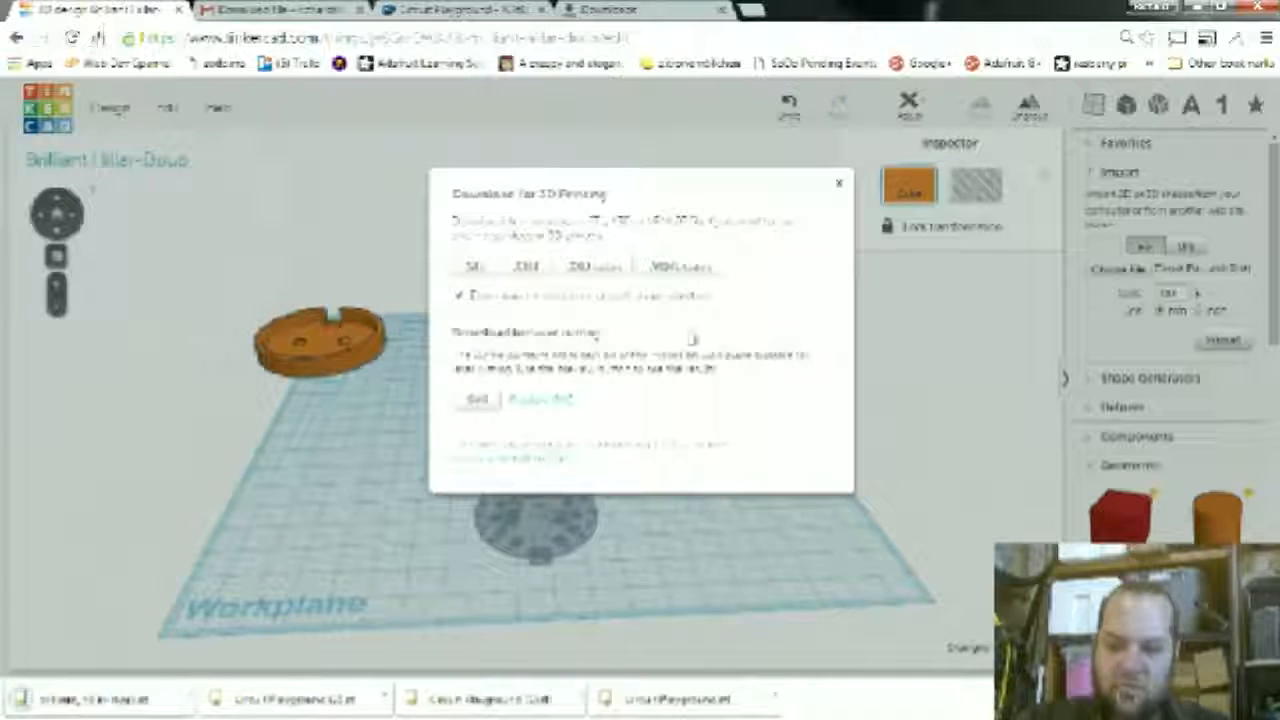
{"action": "left_click", "coordinate": [838, 188]}
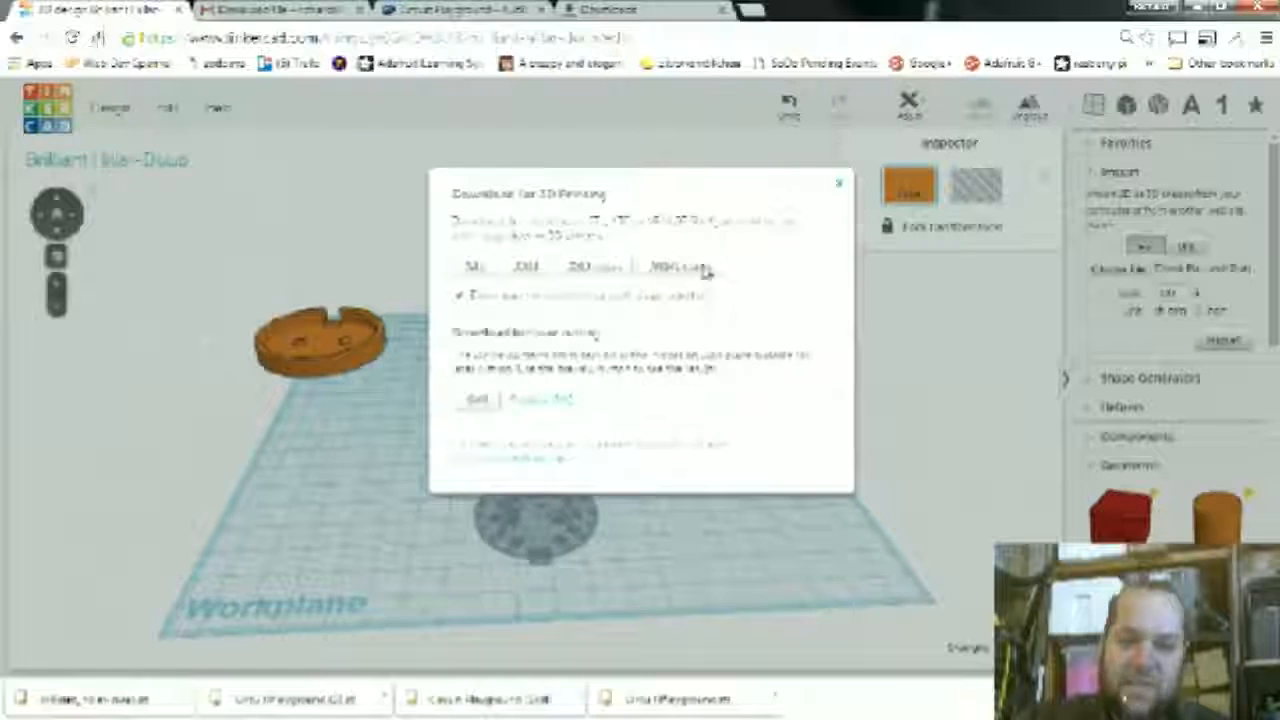
- Rename the design as Circuit Playground Enclosure in its properties and save the changes
{"action": "left_click", "coordinate": [108, 107]}
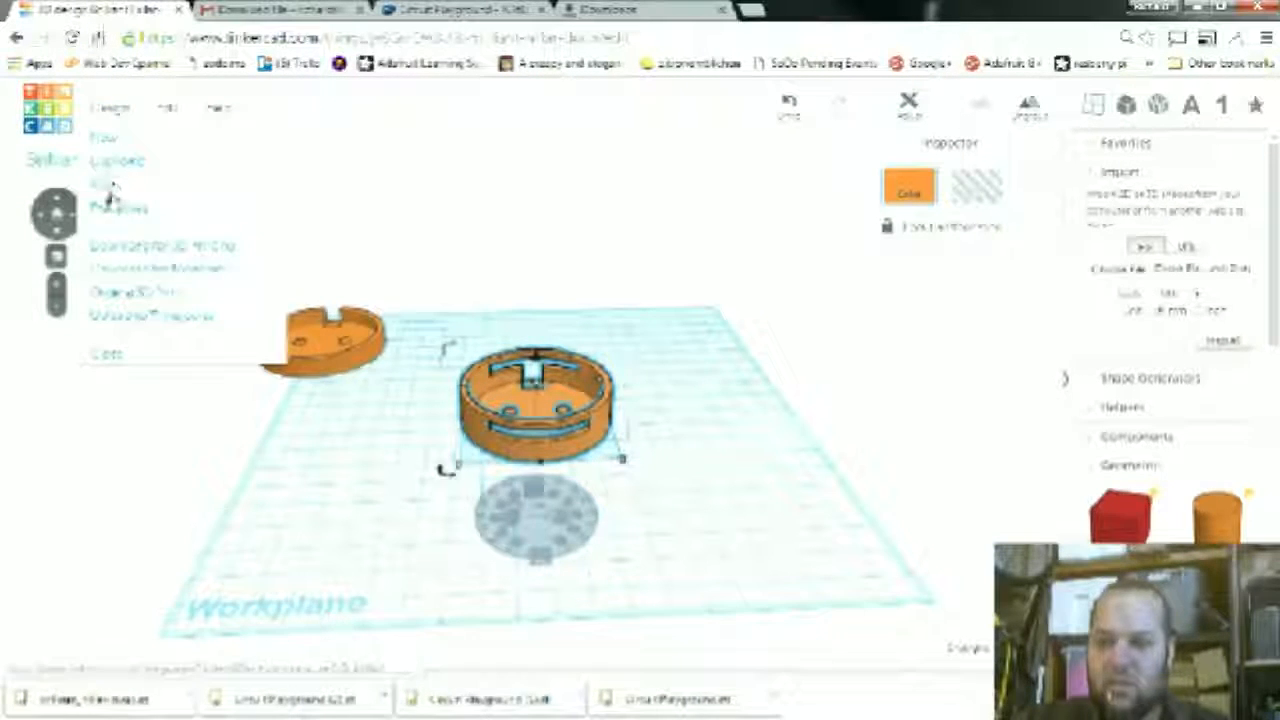
{"action": "left_click", "coordinate": [112, 204]}
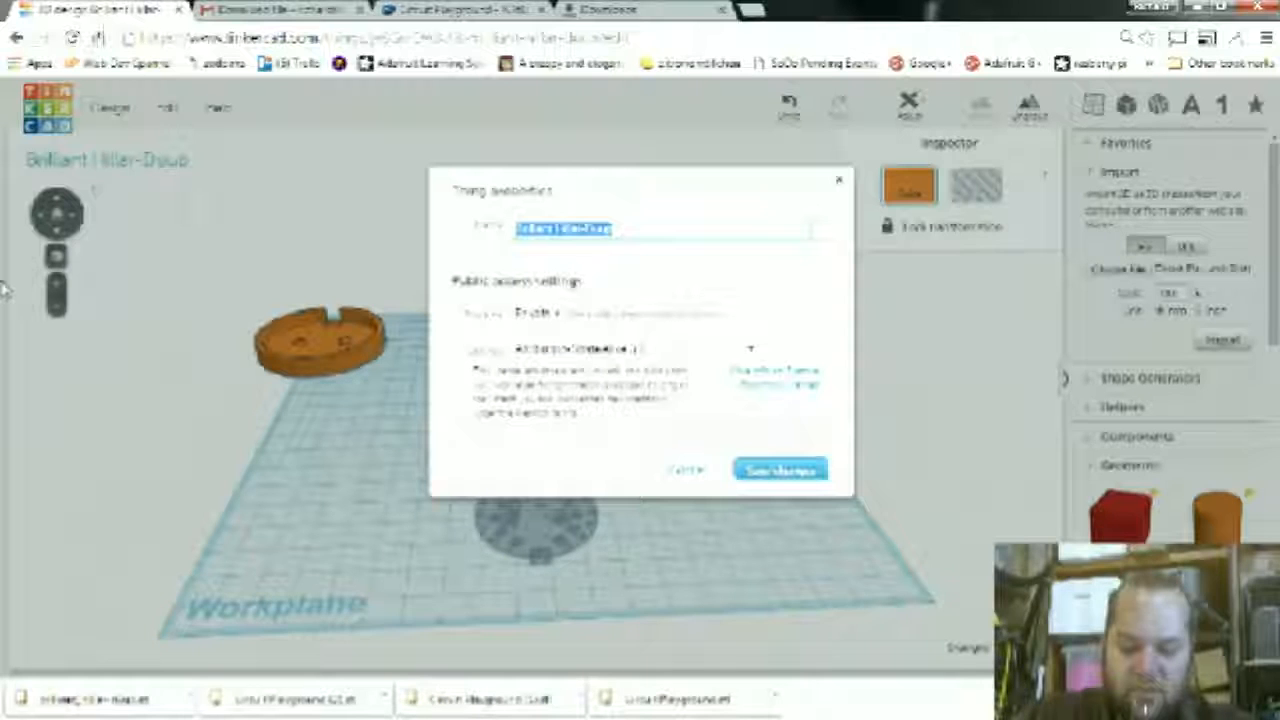
{"action": "type", "text": "Circuit Playground Ornament"}
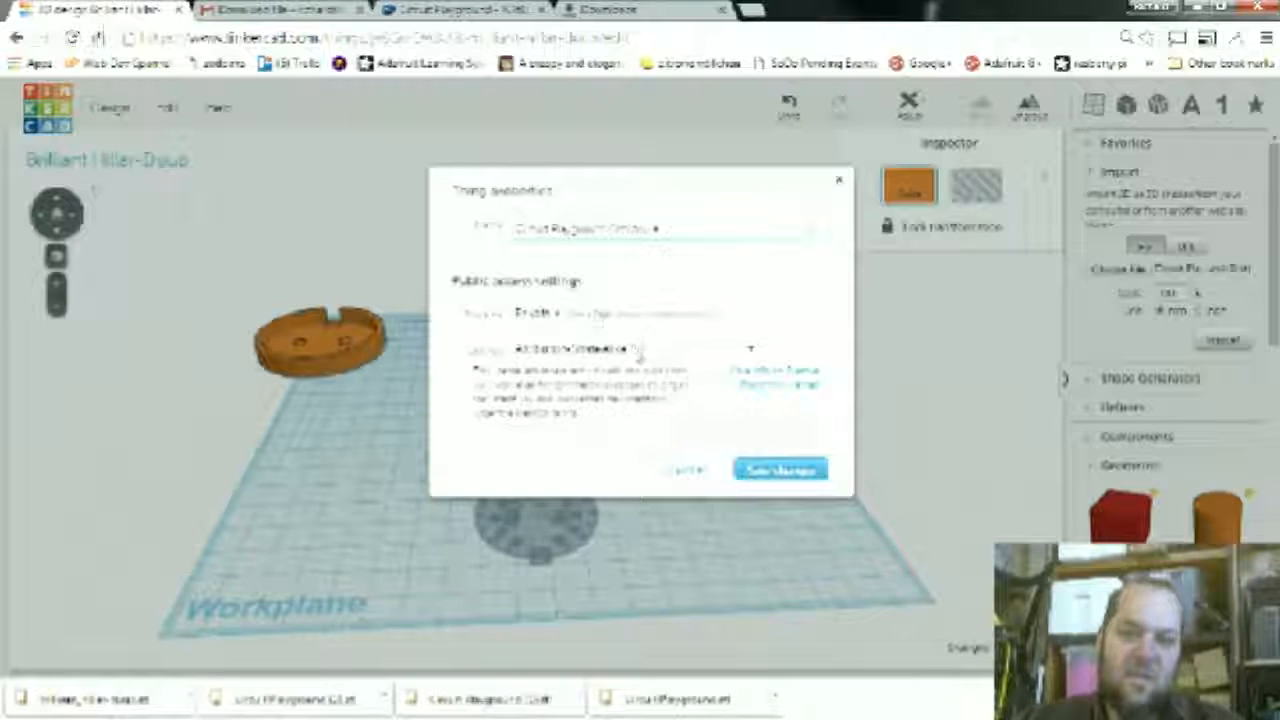
{"action": "left_click", "coordinate": [640, 348]}
{"action": "left_click", "coordinate": [625, 380]}
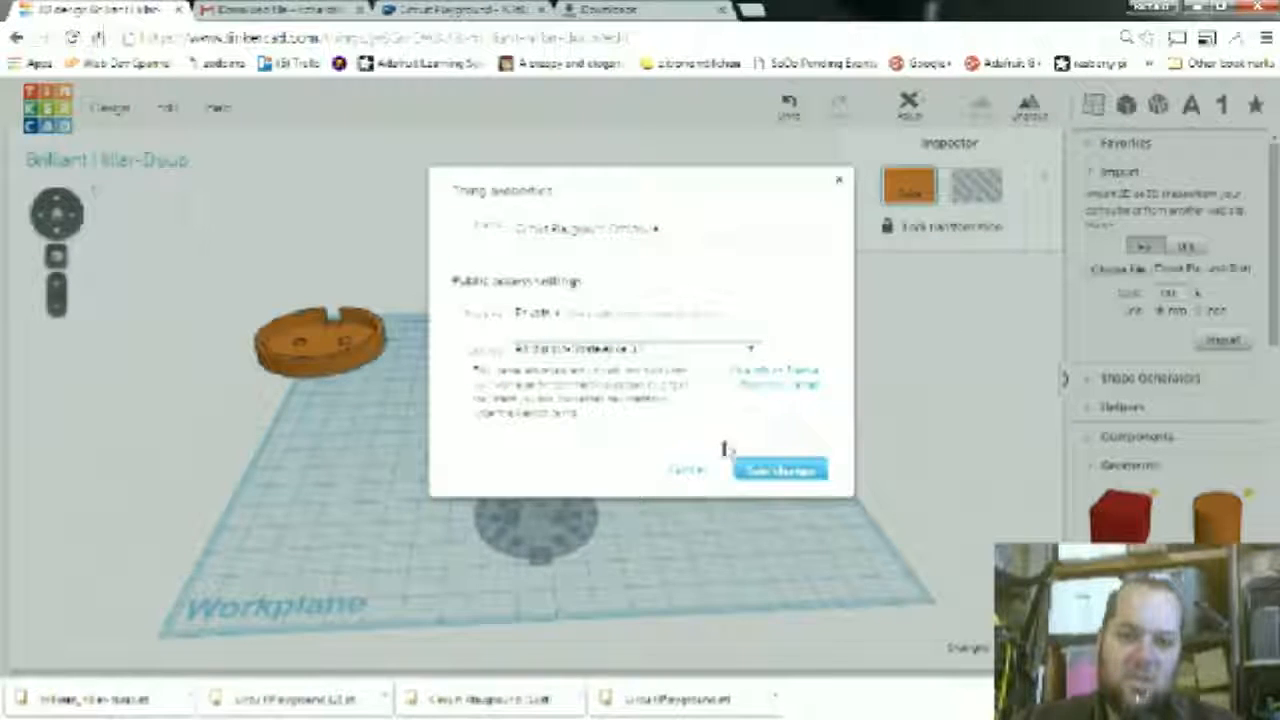
{"action": "left_click", "coordinate": [785, 468]}
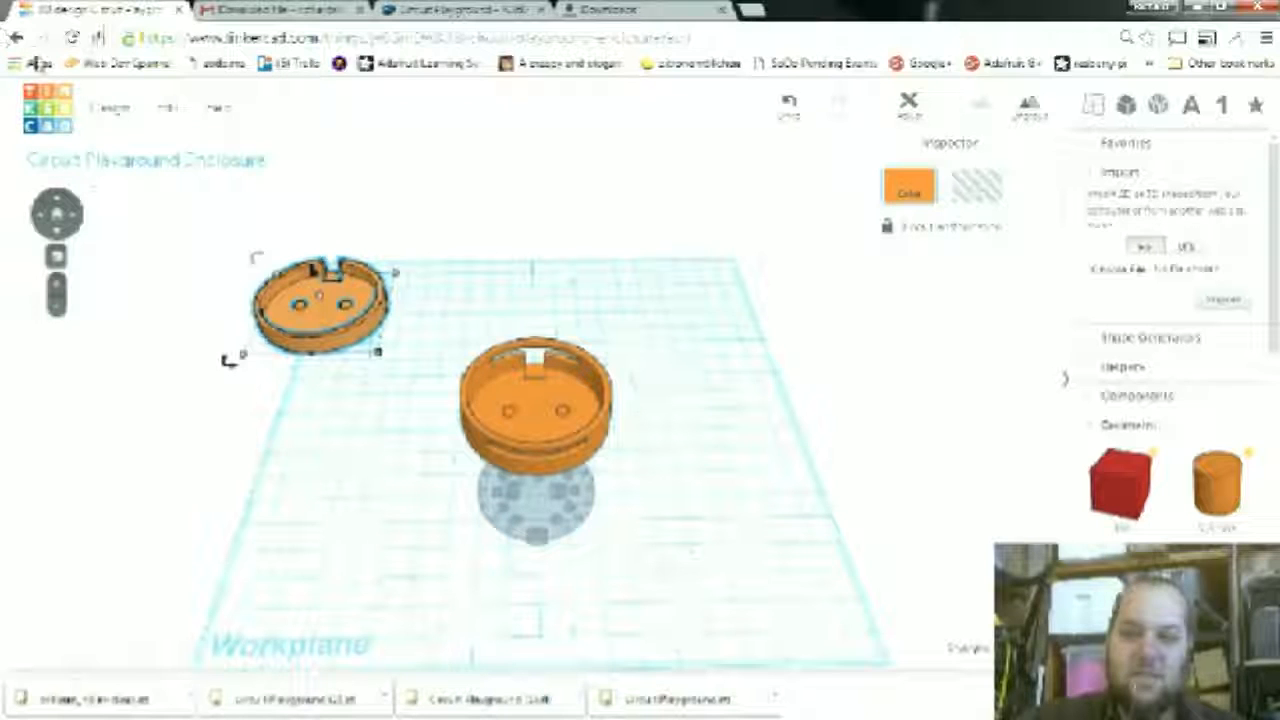
- Download only the selected shallower case as an STL file for 3D printing
{"action": "left_click", "coordinate": [110, 110]}
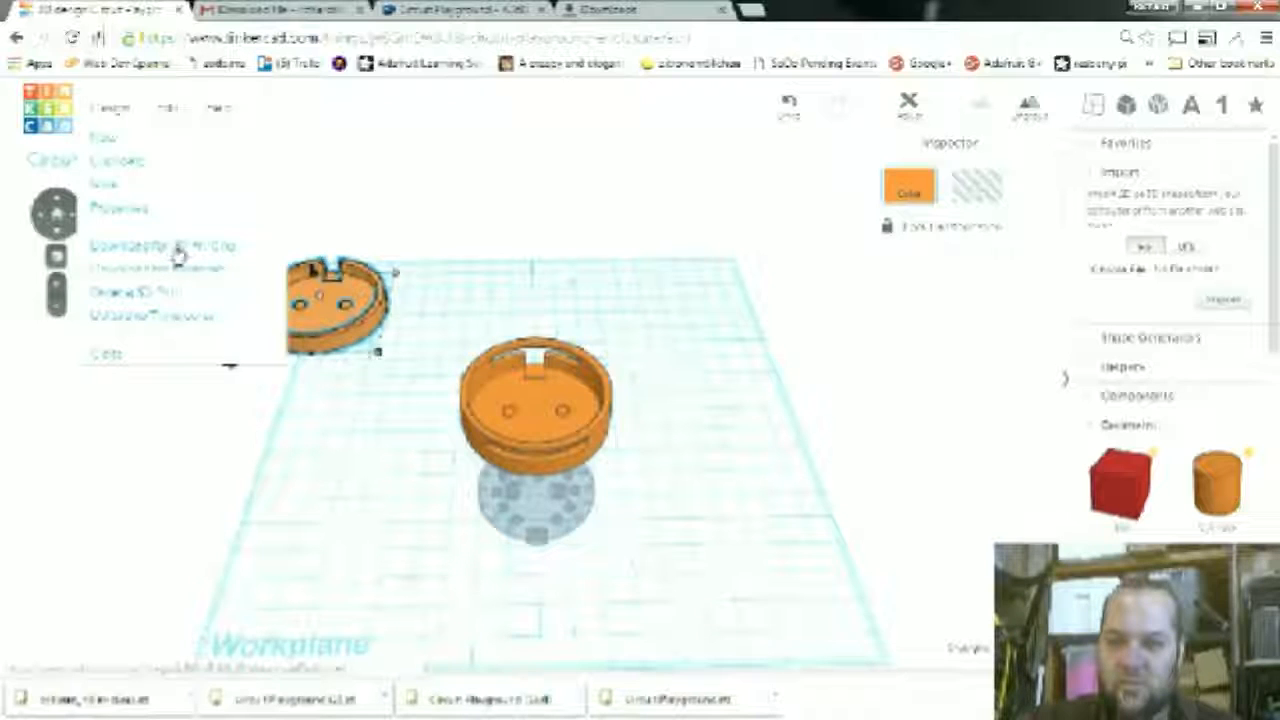
{"action": "left_click", "coordinate": [177, 248]}
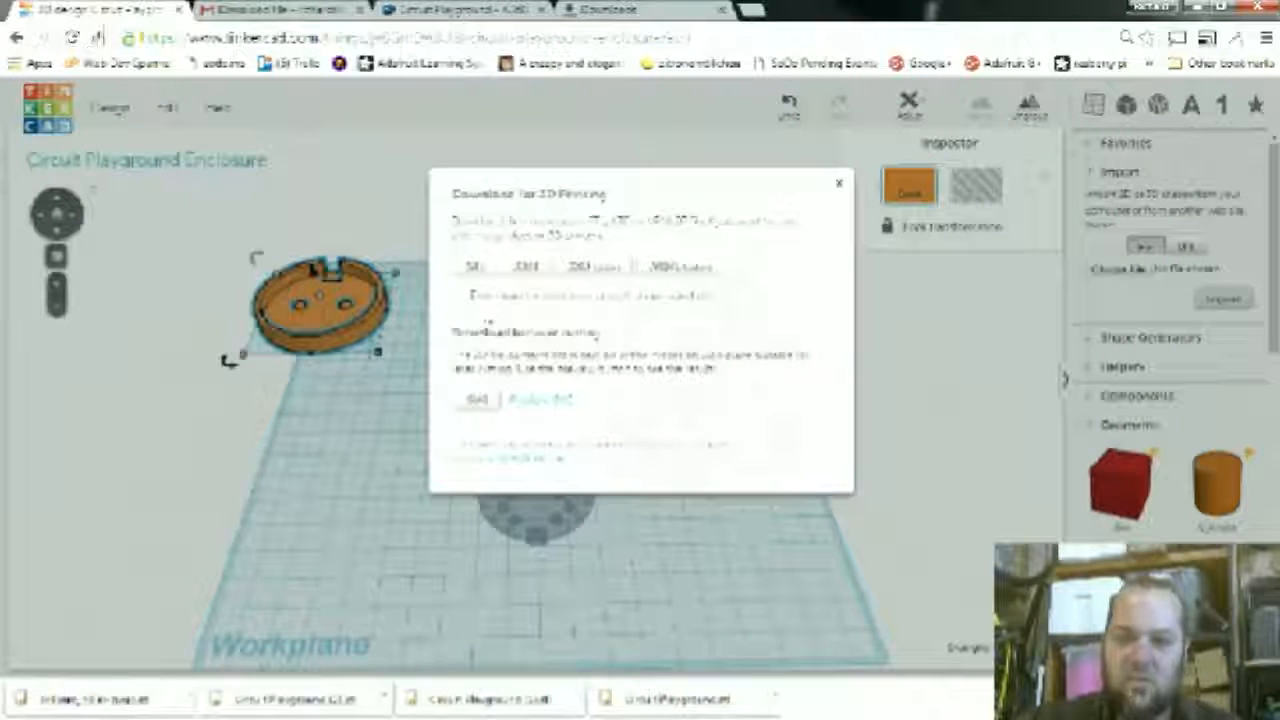
{"action": "left_click", "coordinate": [493, 272]}
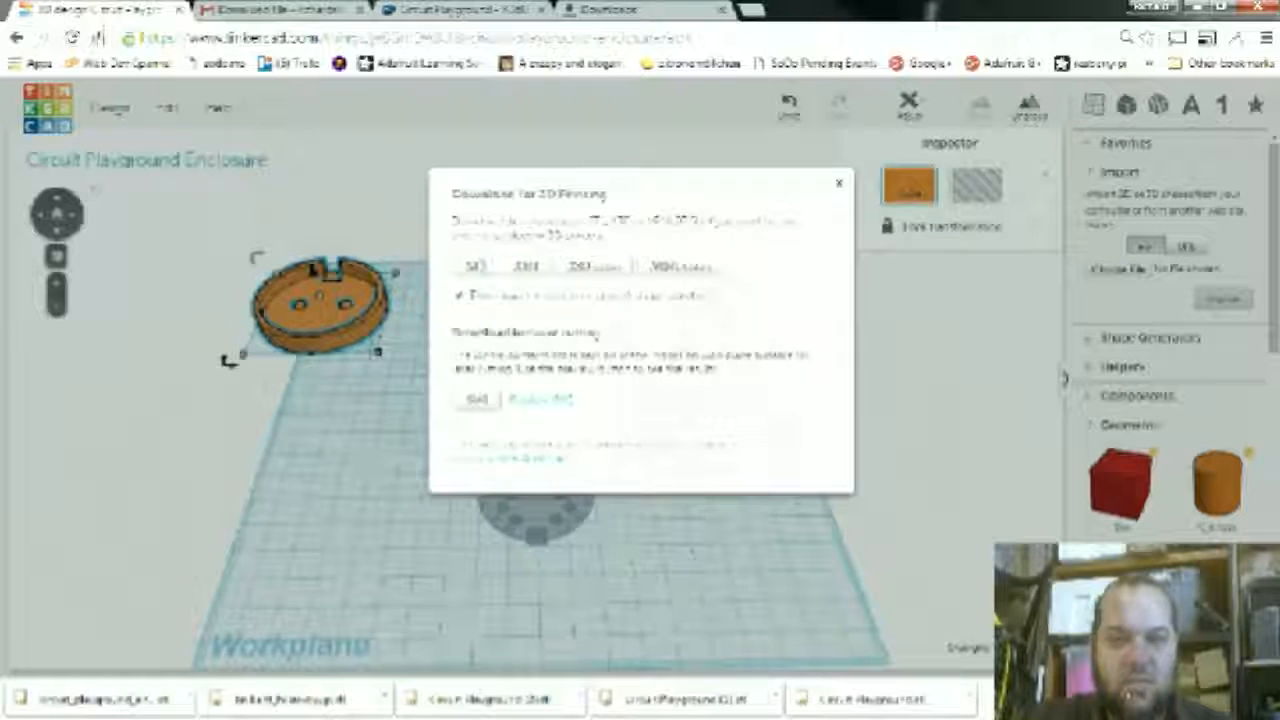
{"action": "left_click", "coordinate": [838, 185]}
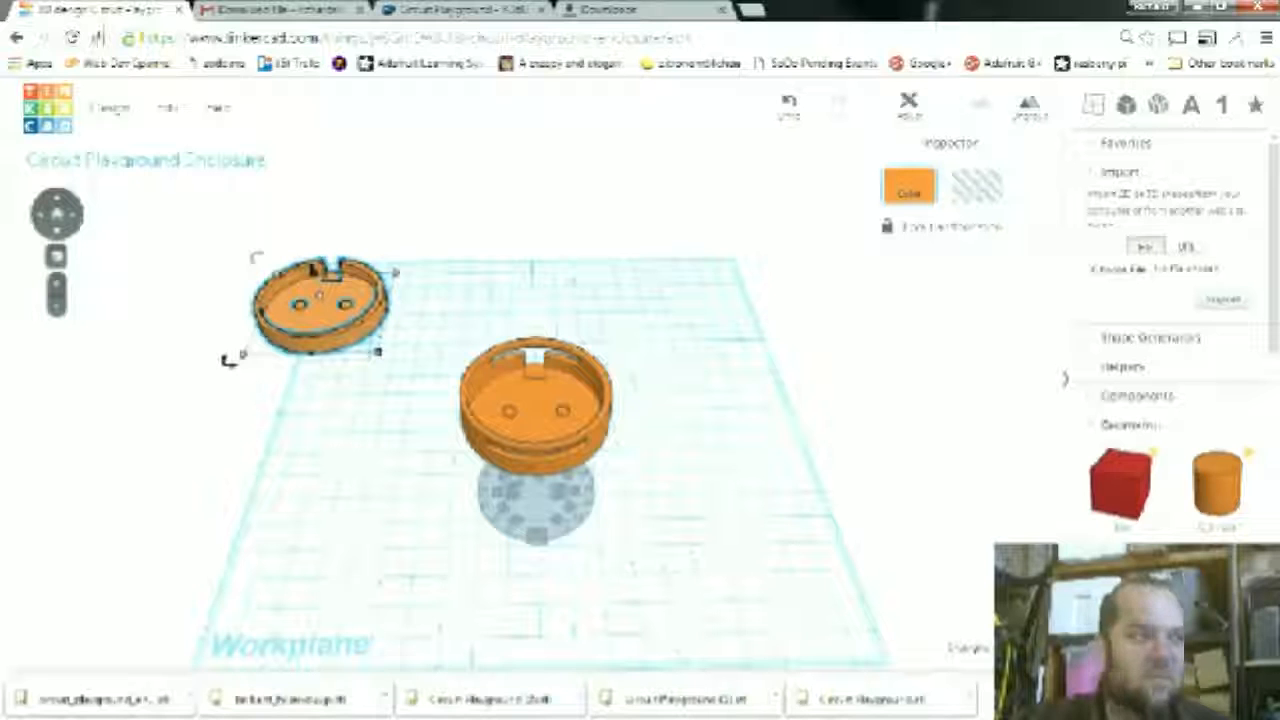